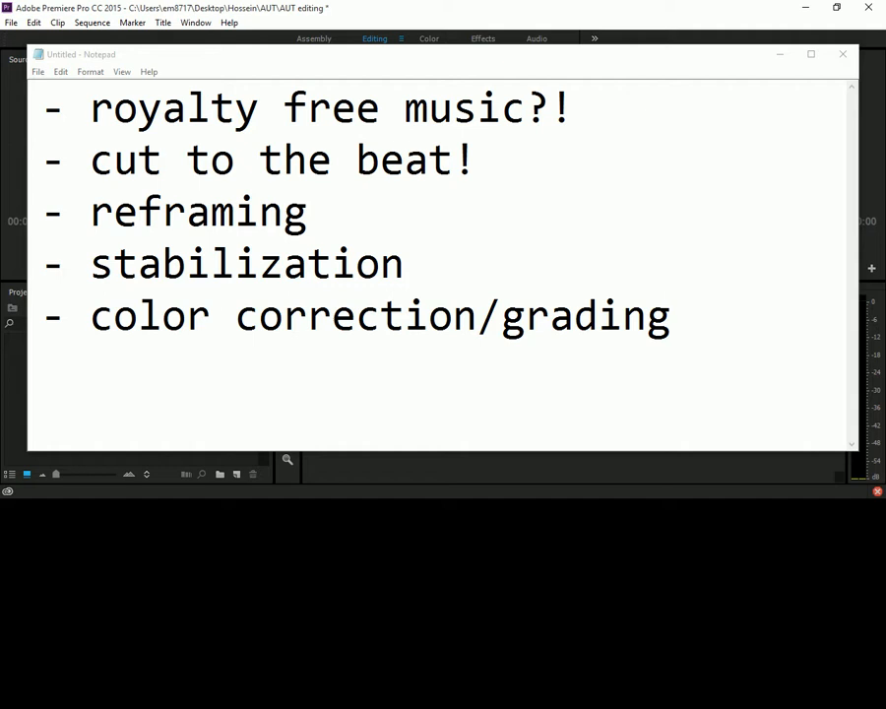
Put the notes window away, switch to the AUT Footages folder and sort its files by name.
click(665, 17)
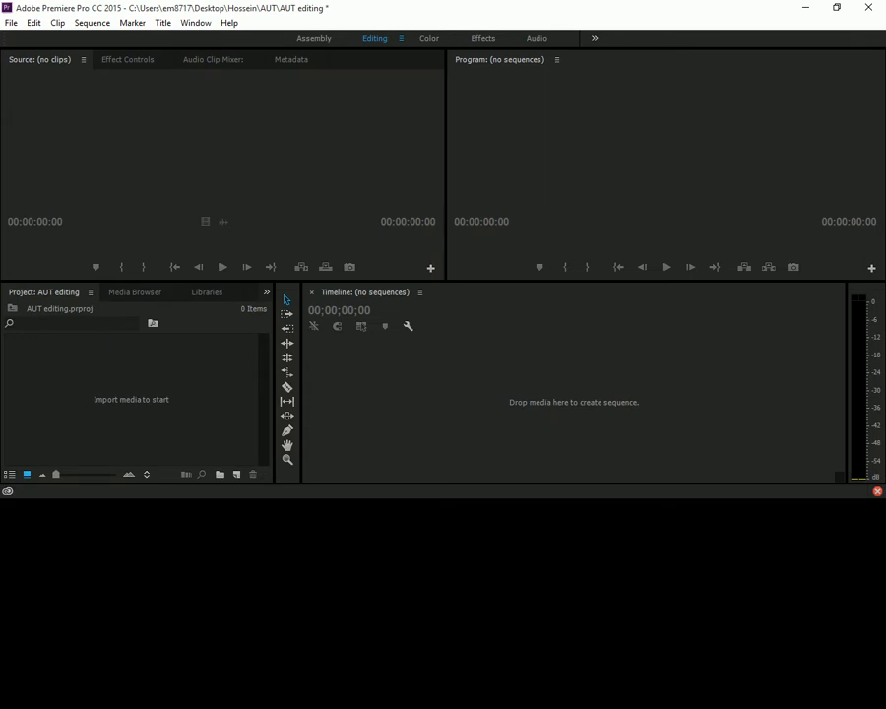
key(ctrl+i)
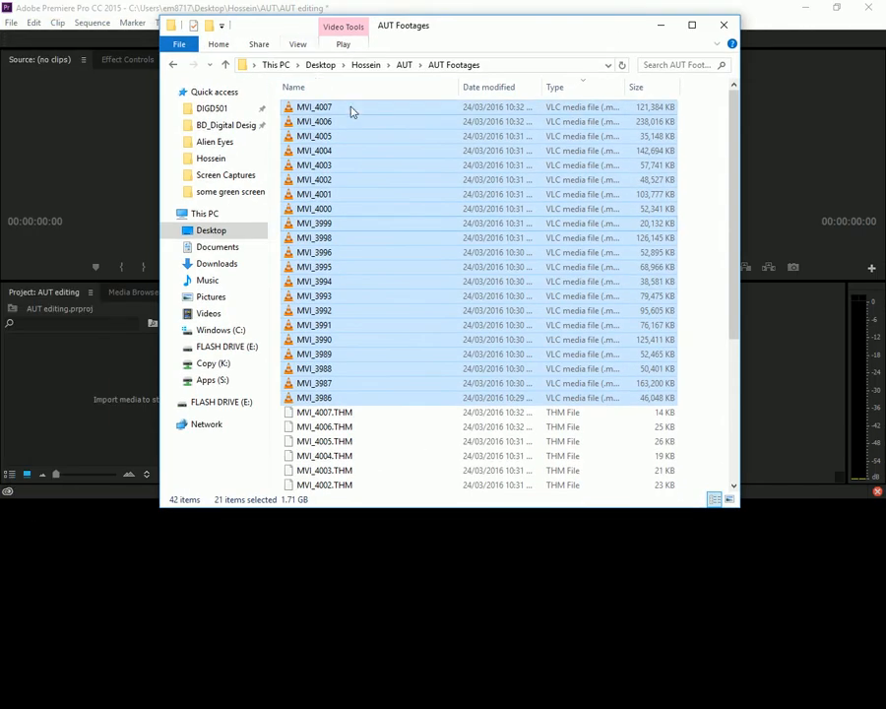
click(350, 112)
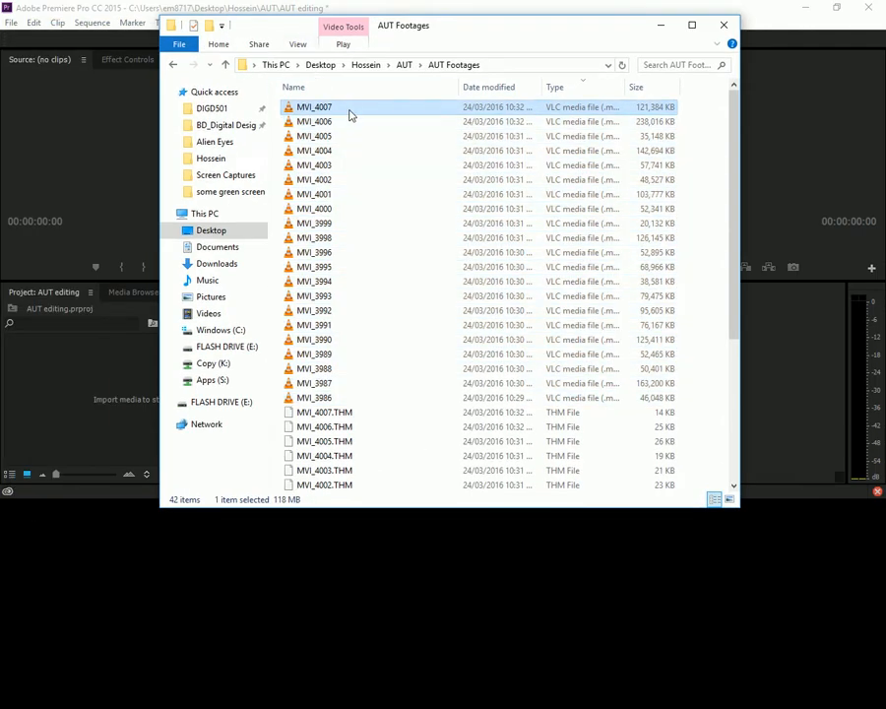
click(364, 88)
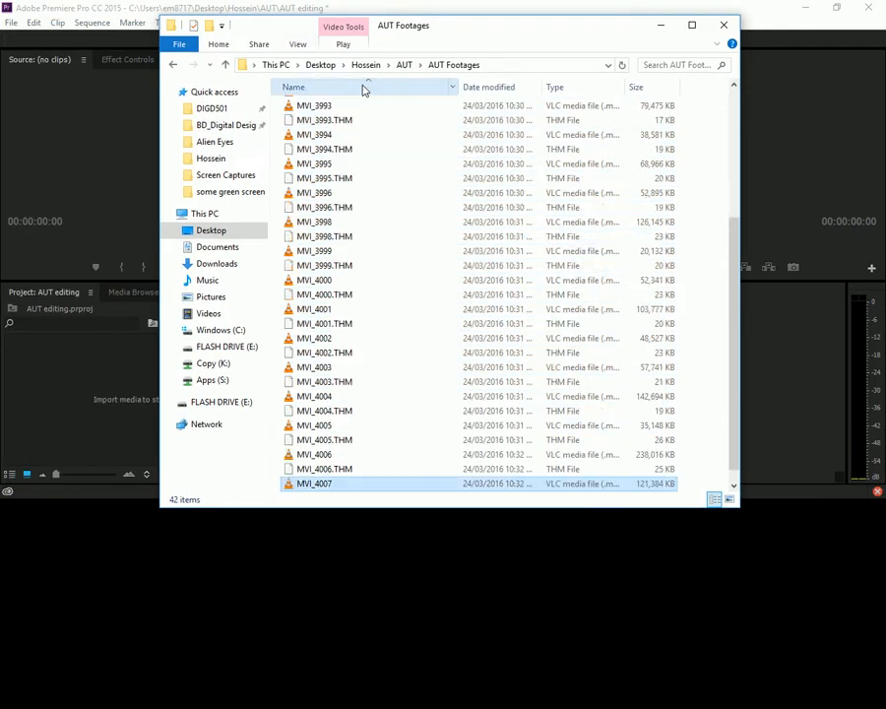
Preview the MVI_3993 clip in VLC media player, bringing the whole player window into view, and close it.
double_click(340, 108)
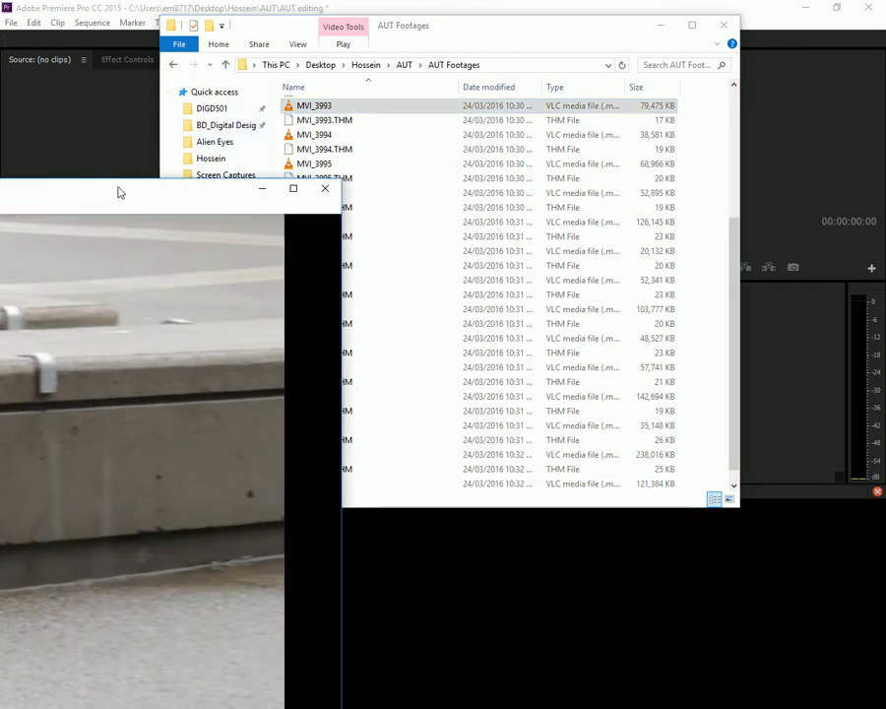
drag(114, 182, 535, 69)
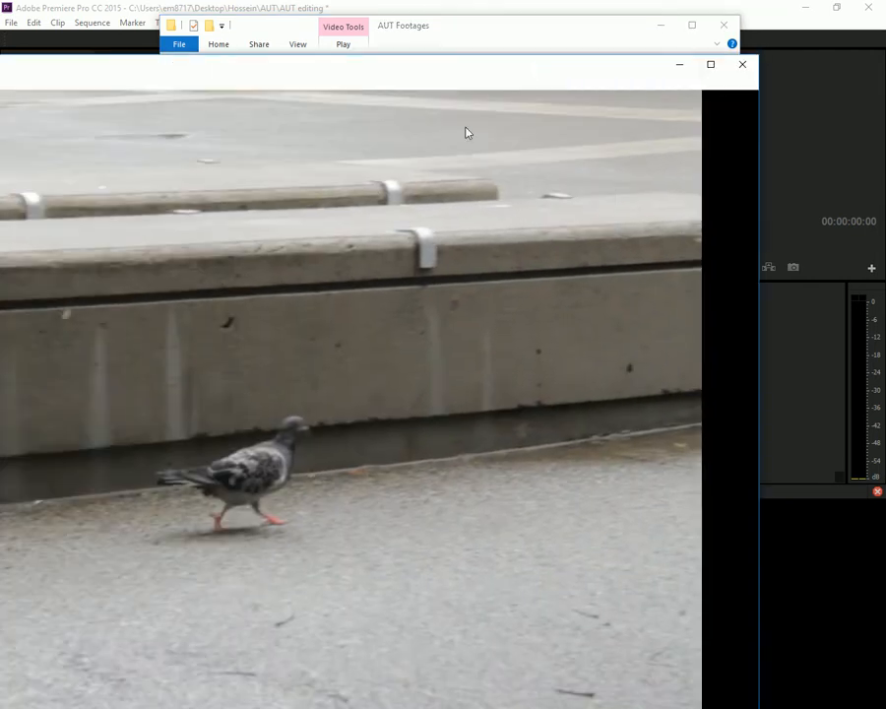
scroll(461, 208, down, 14)
drag(629, 71, 595, 75)
drag(53, 69, 147, 61)
drag(86, 56, 228, 127)
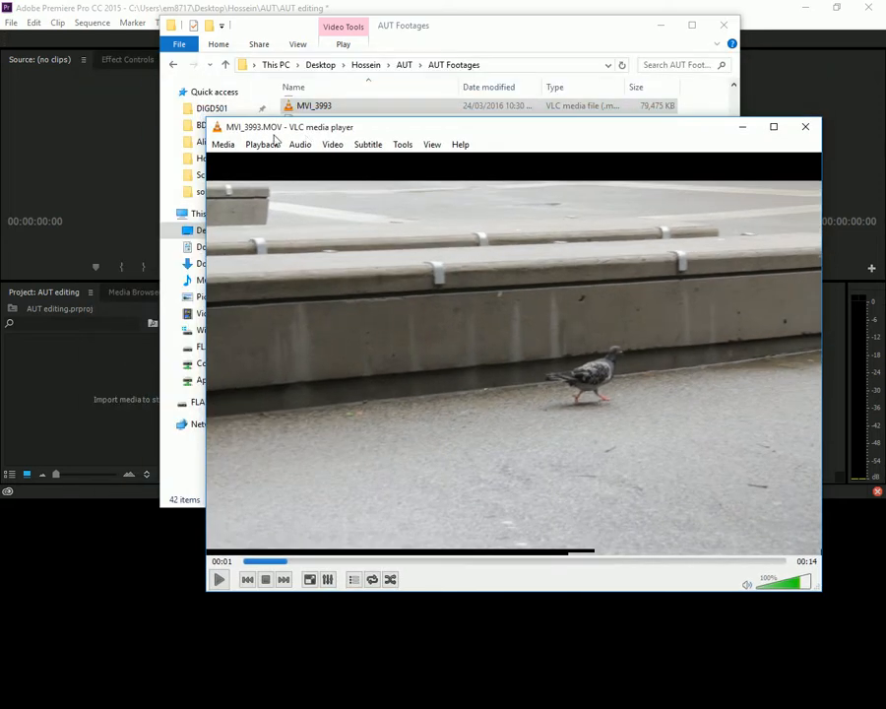
drag(340, 131, 157, 76)
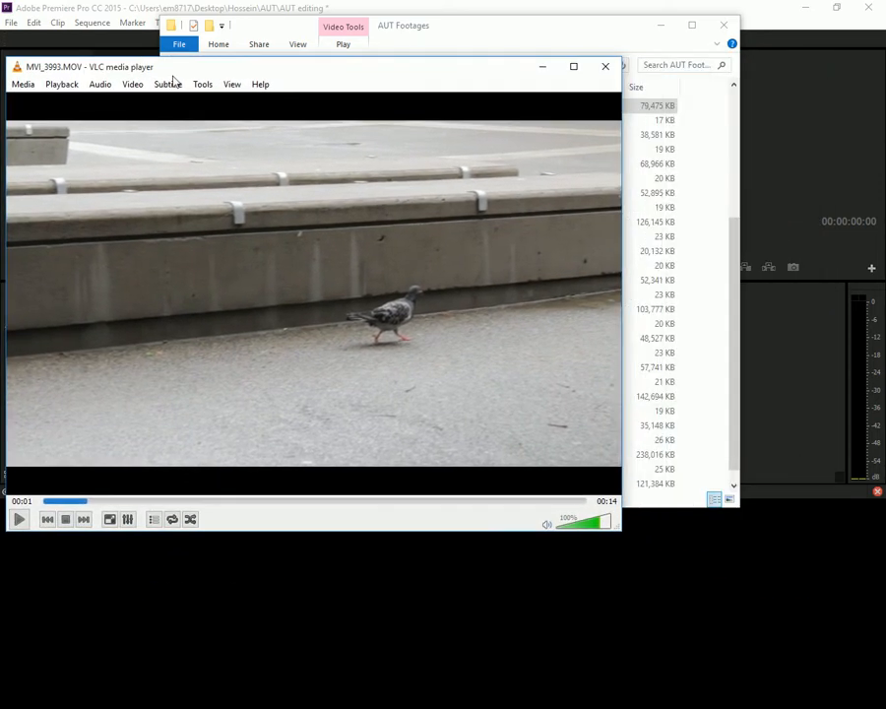
drag(323, 76, 346, 71)
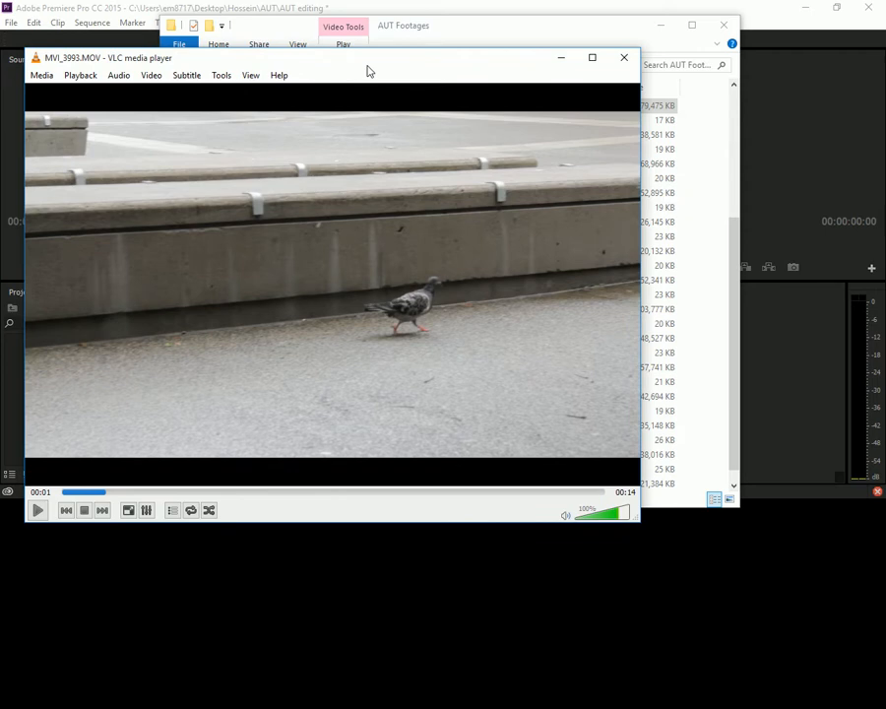
click(624, 57)
Sort the footage folder by file type and import clips MVI_3986 through MVI_4007 into the Premiere Pro project.
click(353, 90)
click(557, 89)
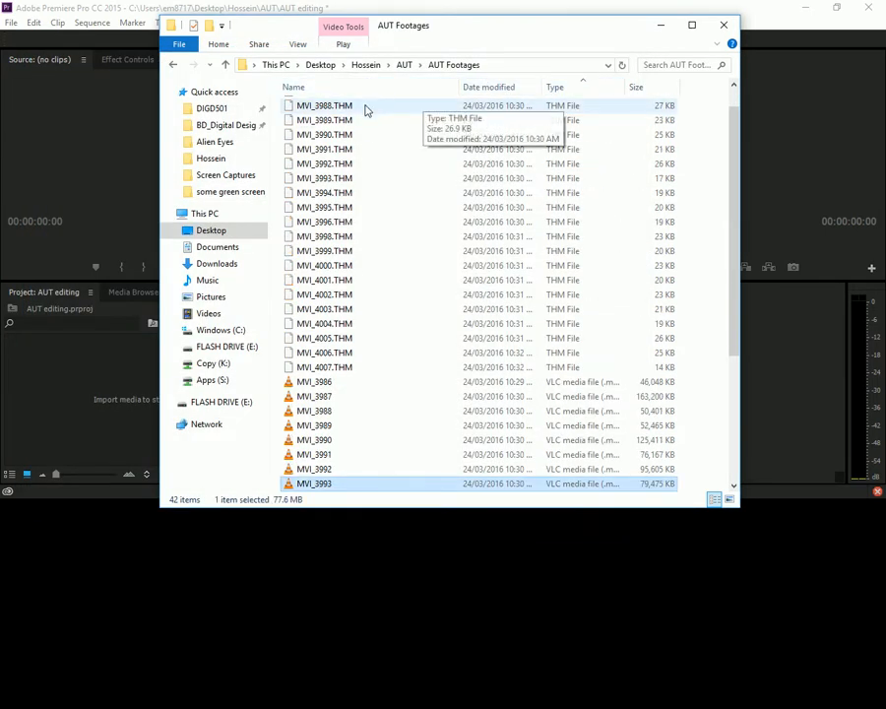
scroll(361, 295, down, 5)
click(325, 197)
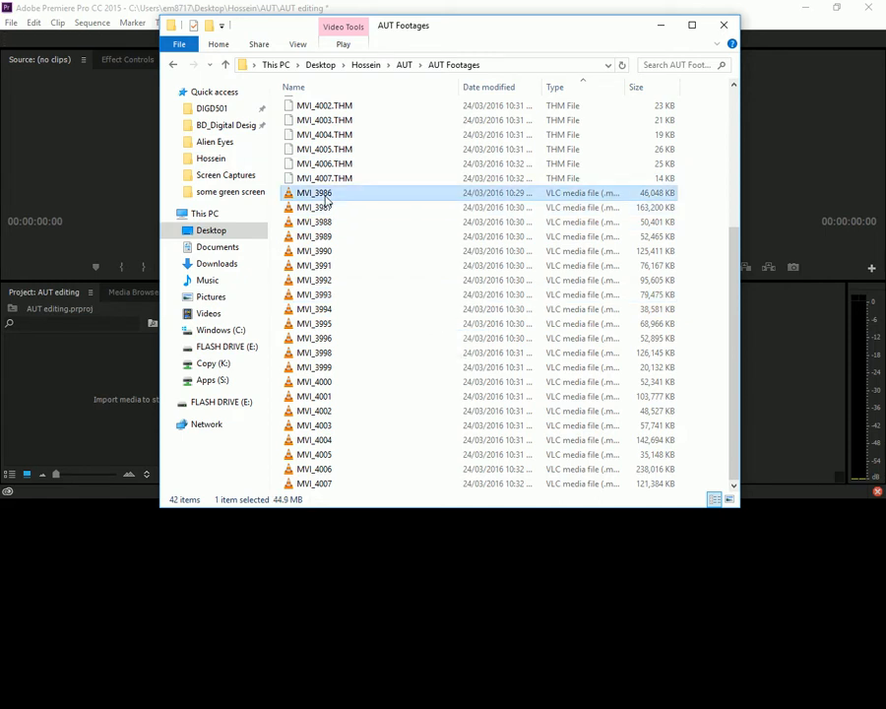
shift+click(332, 483)
drag(307, 214, 77, 375)
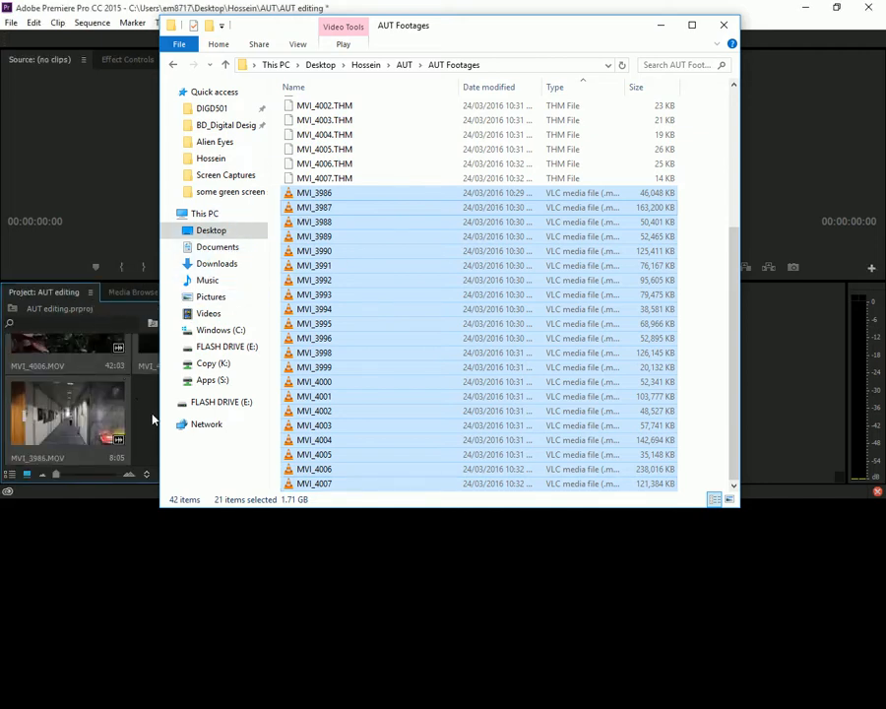
click(153, 419)
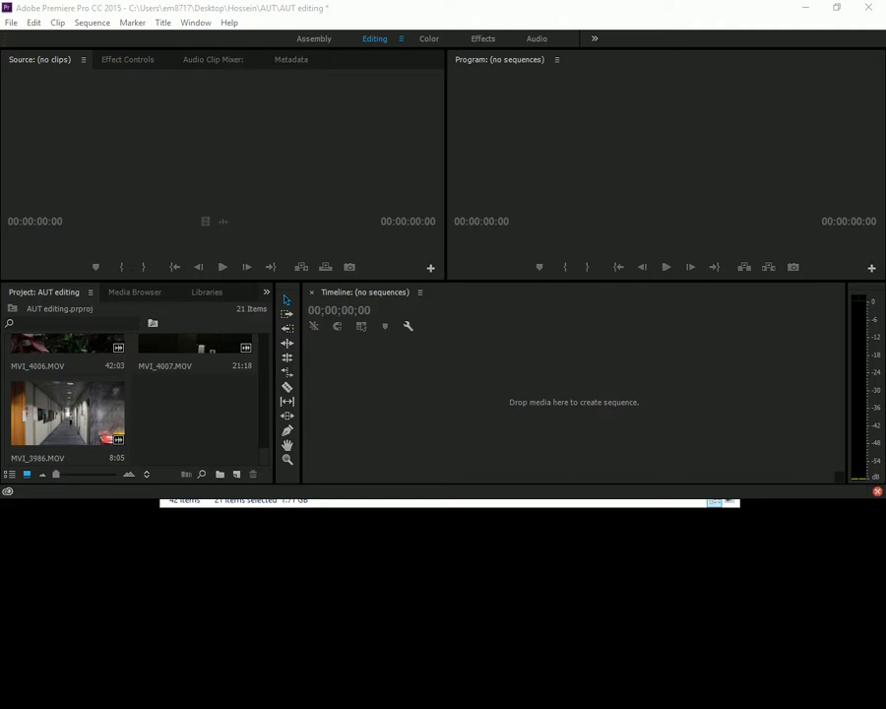
Switch to Chrome and search Google for "royalty free music".
drag(885, 138, 205, 109)
double_click(385, 102)
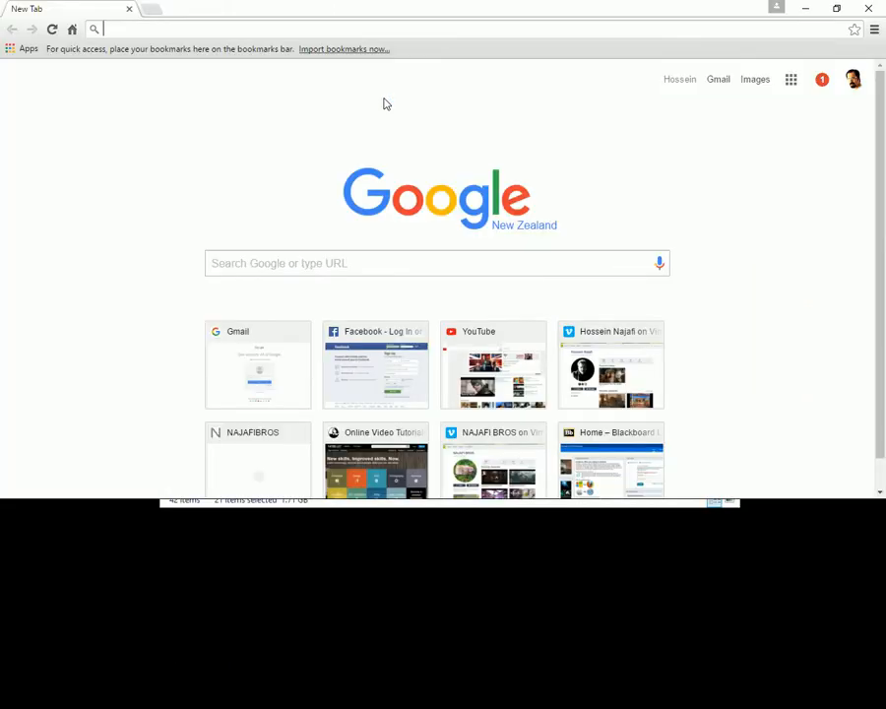
text(royalty free)
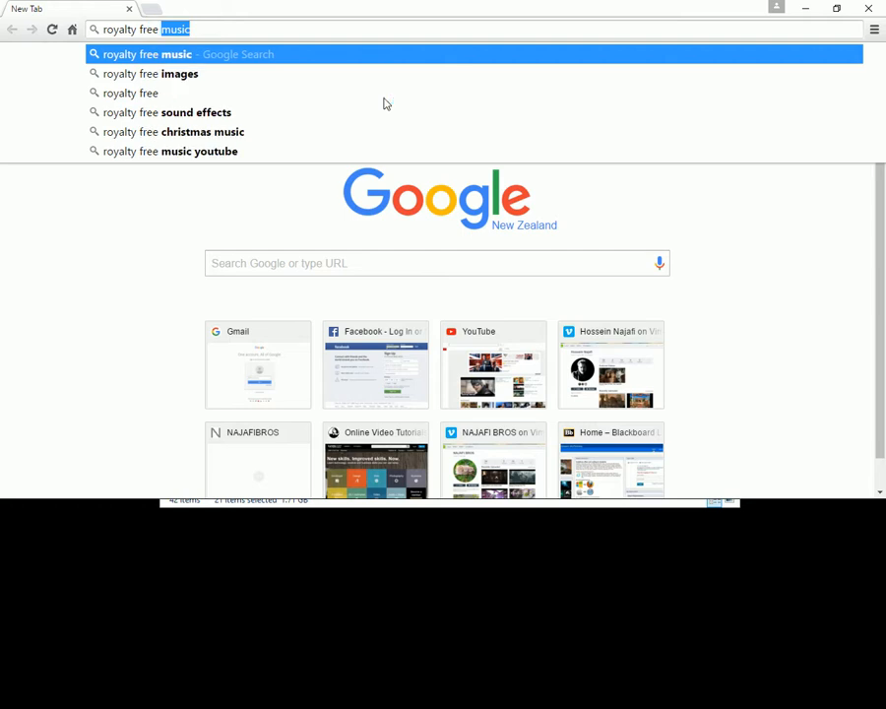
key(Return)
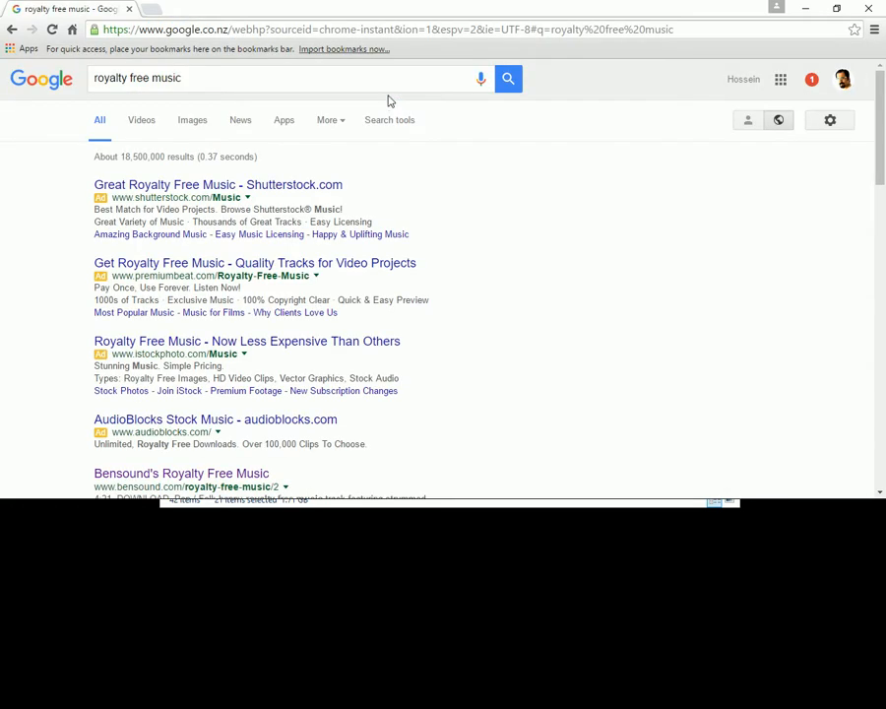
View the PremiumBeat search result in a separate tab, then close that tab.
scroll(388, 312, down, 5)
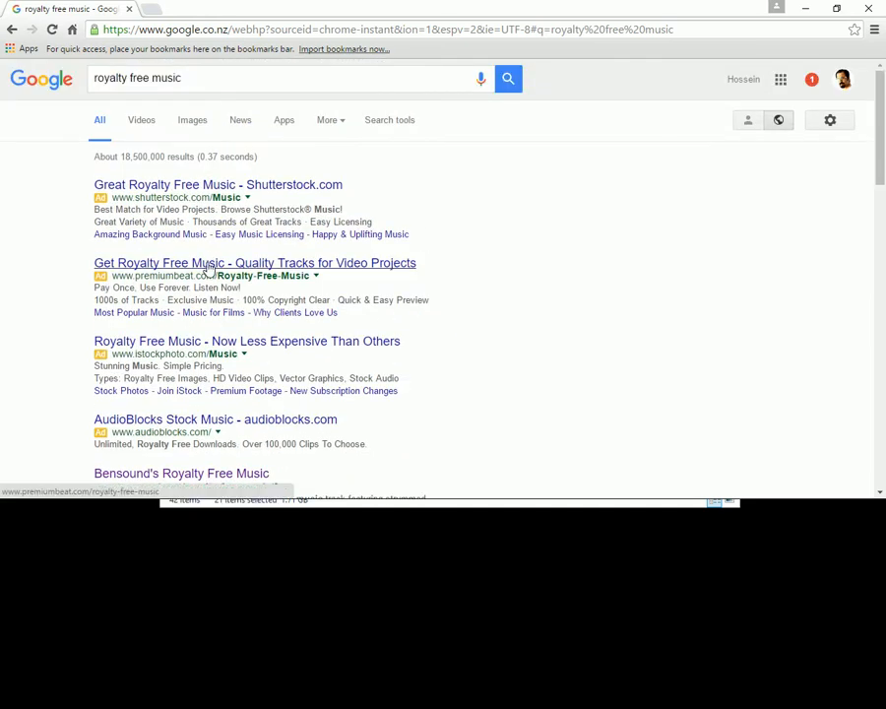
middle_click(209, 269)
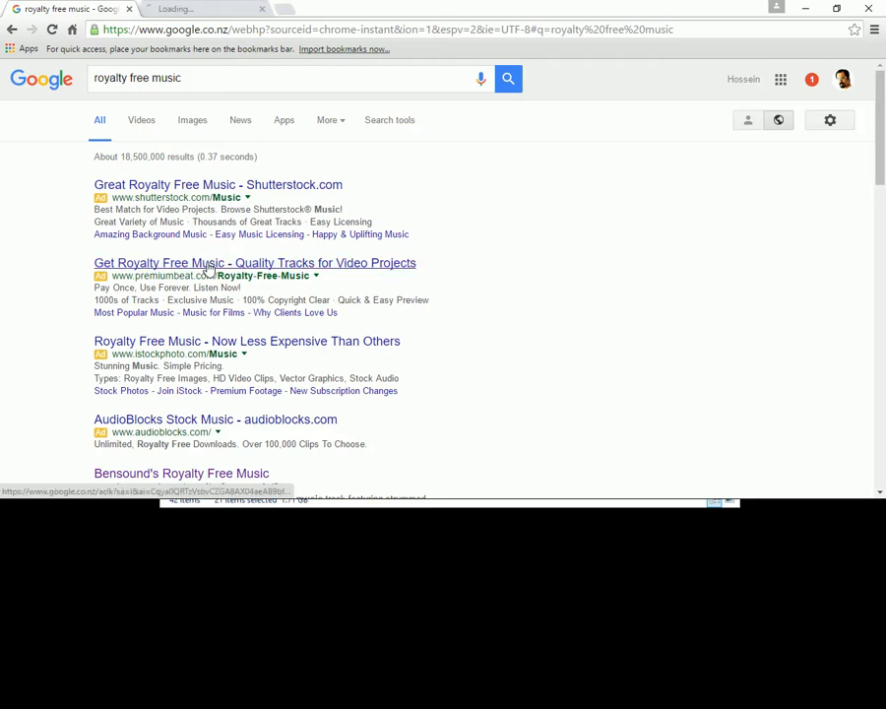
click(194, 13)
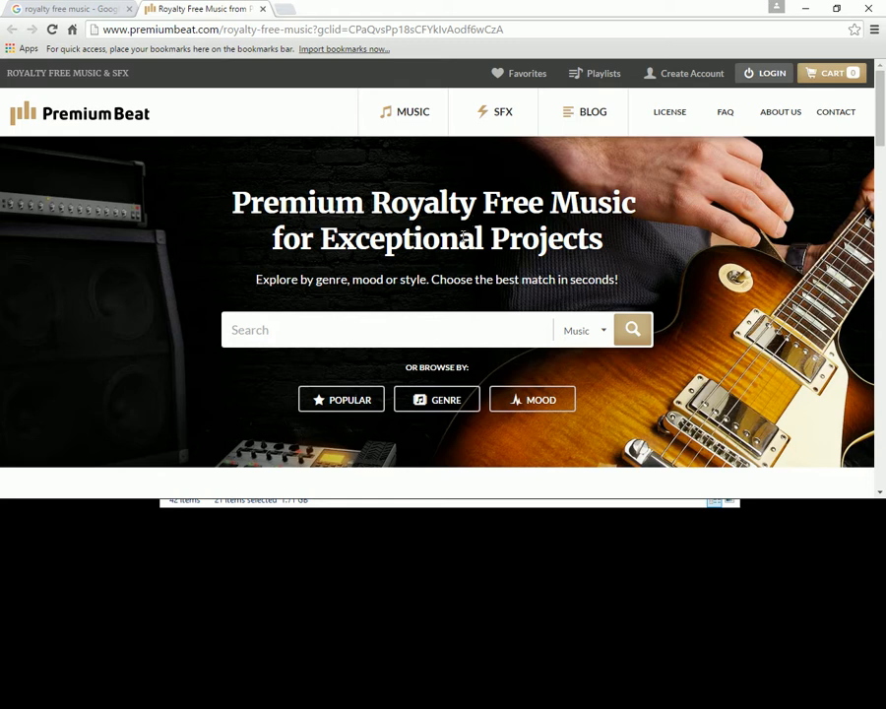
middle_click(184, 9)
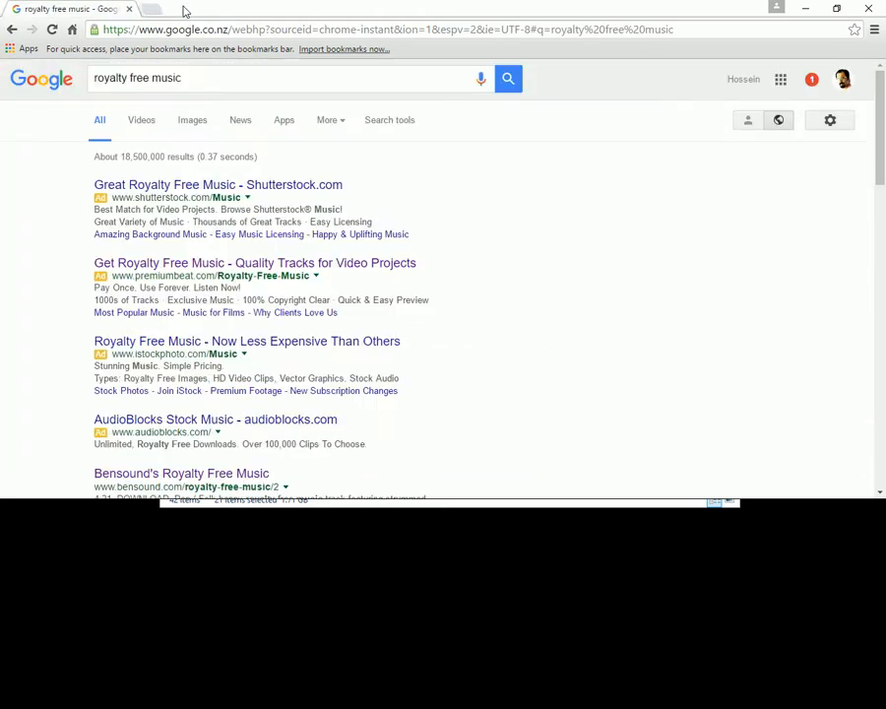
Open Bensound's Royalty Free Music from the search results and go to page 1 of its track list.
scroll(65, 355, down, 3)
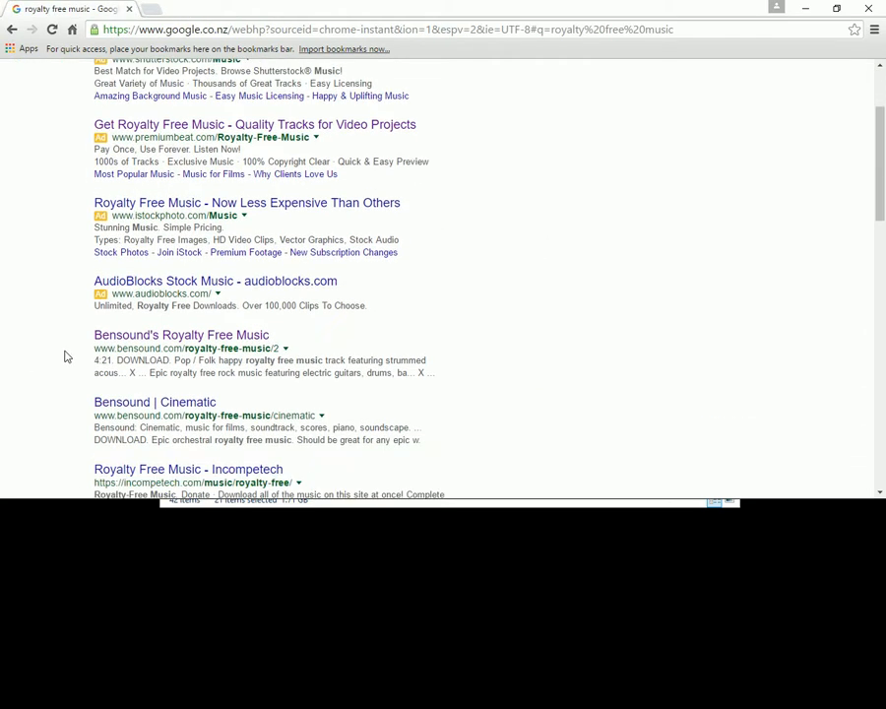
scroll(65, 357, up, 3)
scroll(88, 340, down, 5)
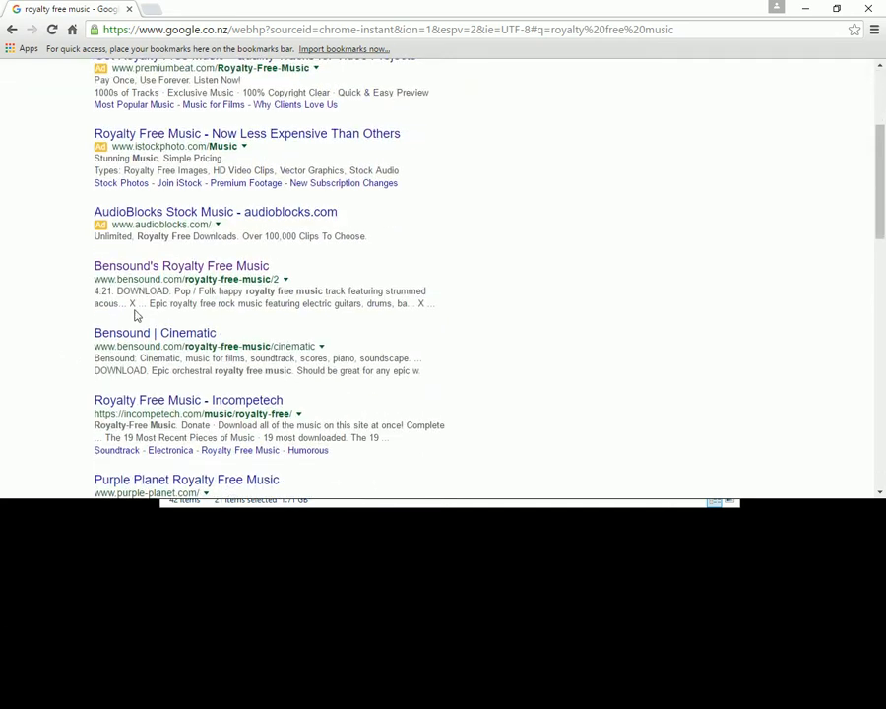
click(170, 267)
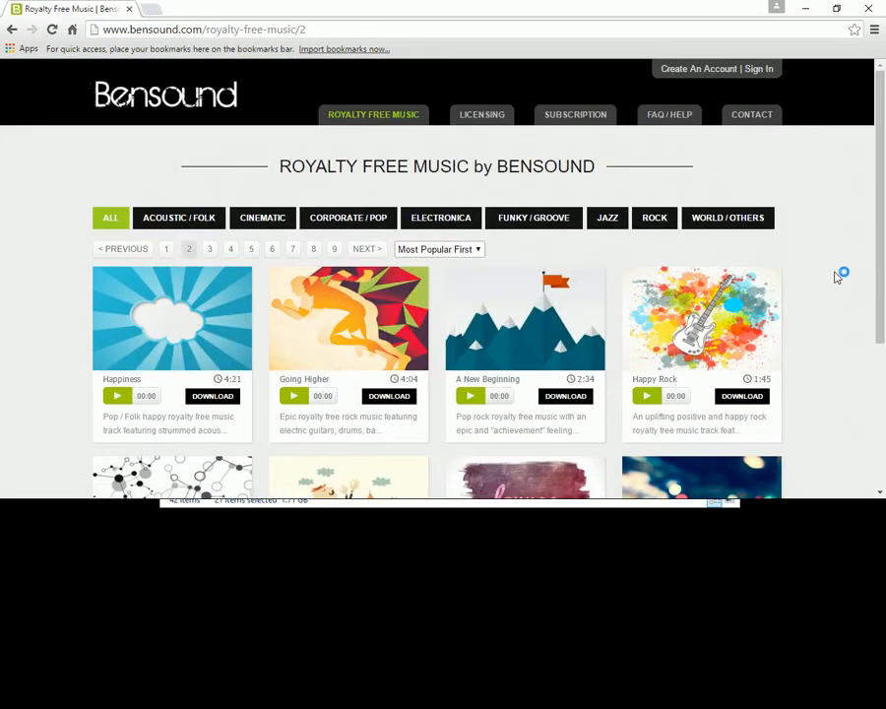
click(169, 253)
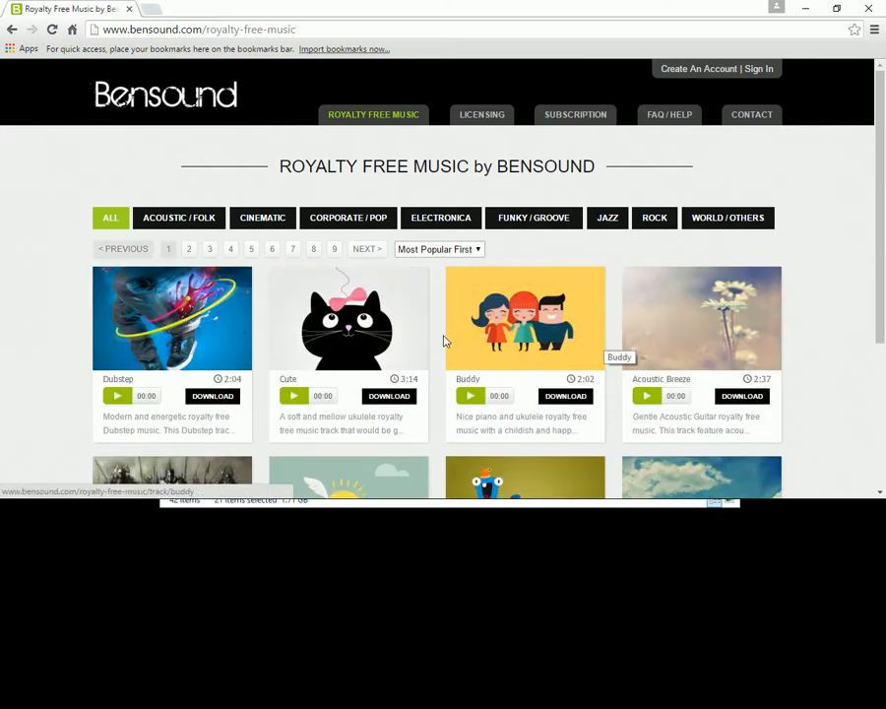
Listen to the Cute, Funny Song, Epic and Better Days track previews on the Bensound page.
scroll(445, 340, down, 2)
click(295, 261)
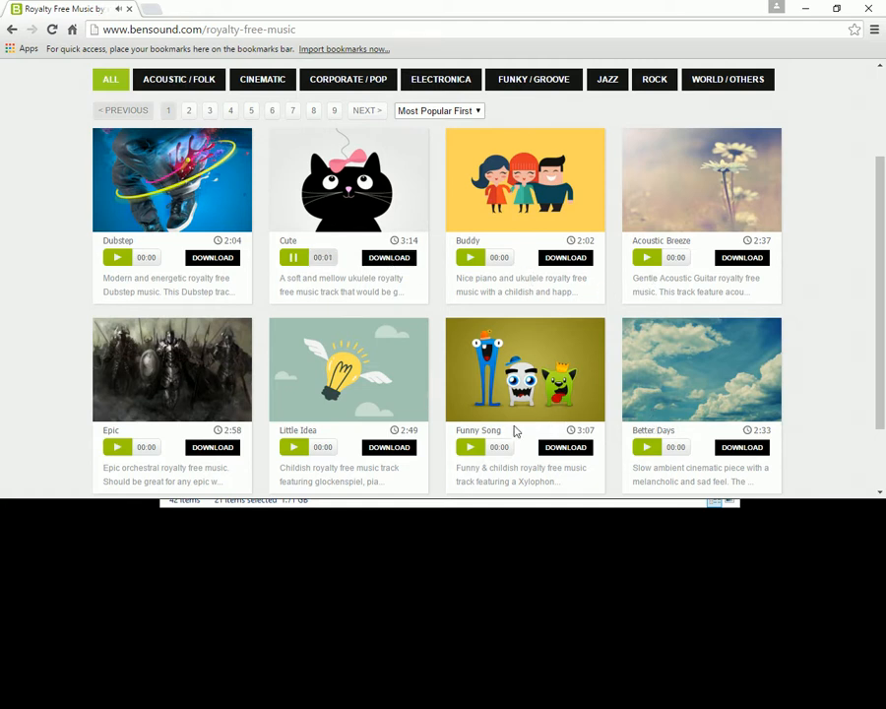
click(475, 448)
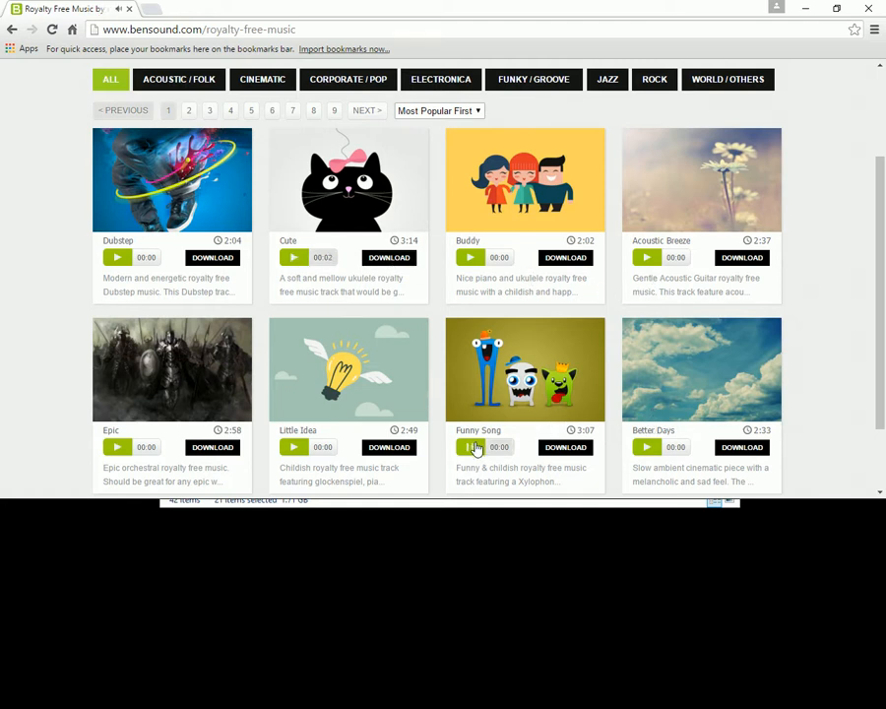
scroll(210, 277, up, 3)
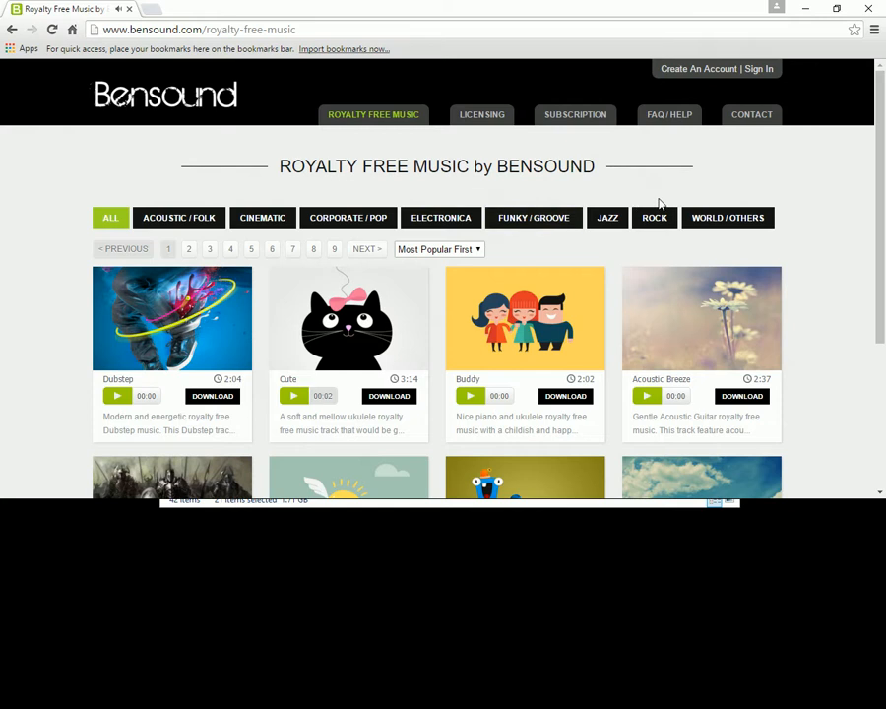
scroll(253, 296, down, 3)
click(118, 379)
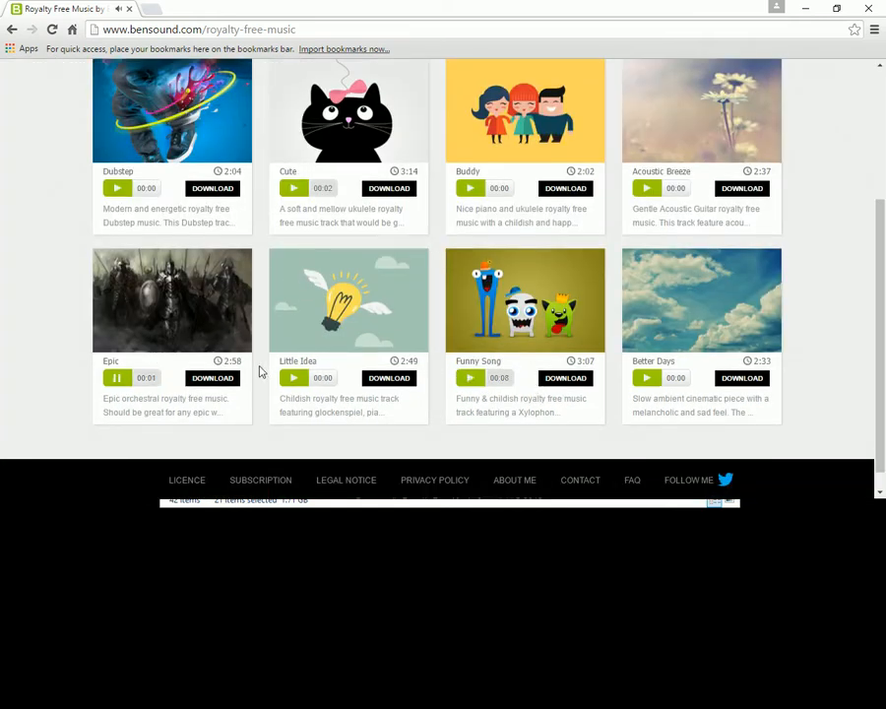
click(119, 377)
click(649, 386)
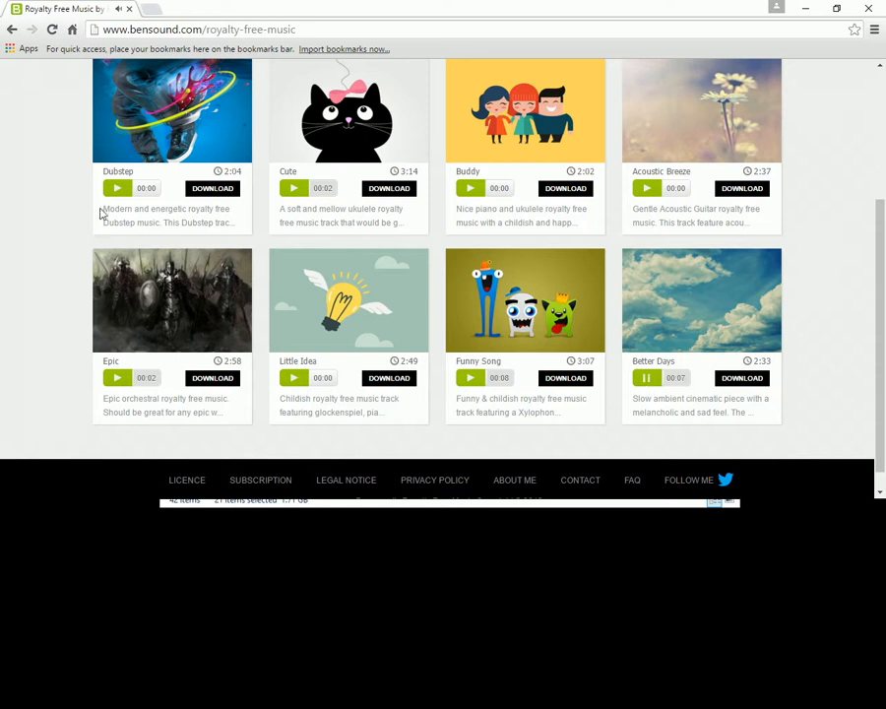
Switch to Premiere Pro, review all imported clip thumbnails in an enlarged project view, and restore the layout.
key(alt+Tab)
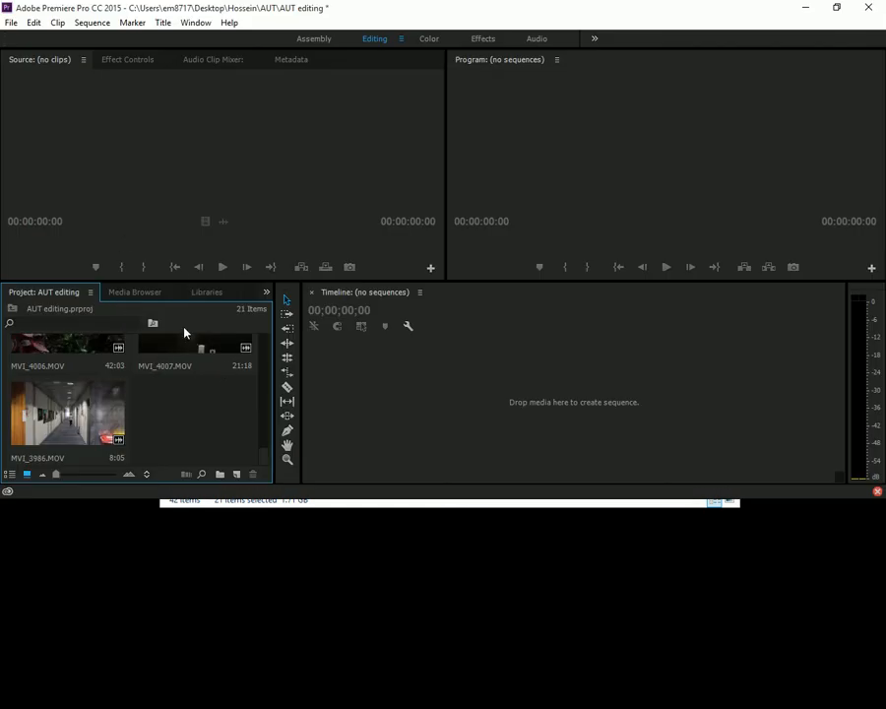
key(grave)
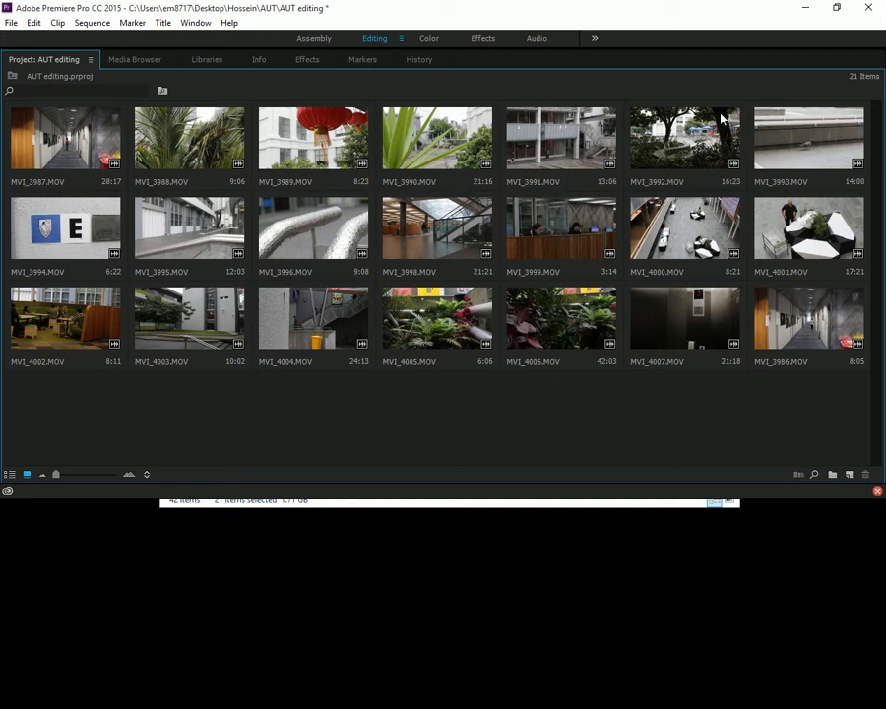
key(grave)
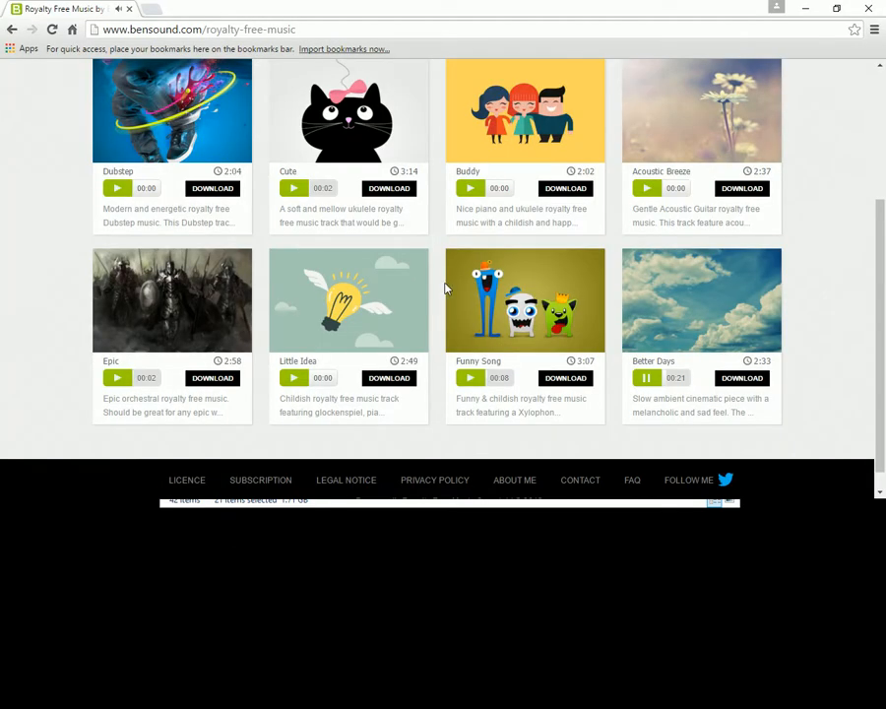
Stop the Better Days preview and download the track under the free Creative Commons licence as "bensound-betterdays (1)" in the AUT folder.
click(647, 381)
click(733, 383)
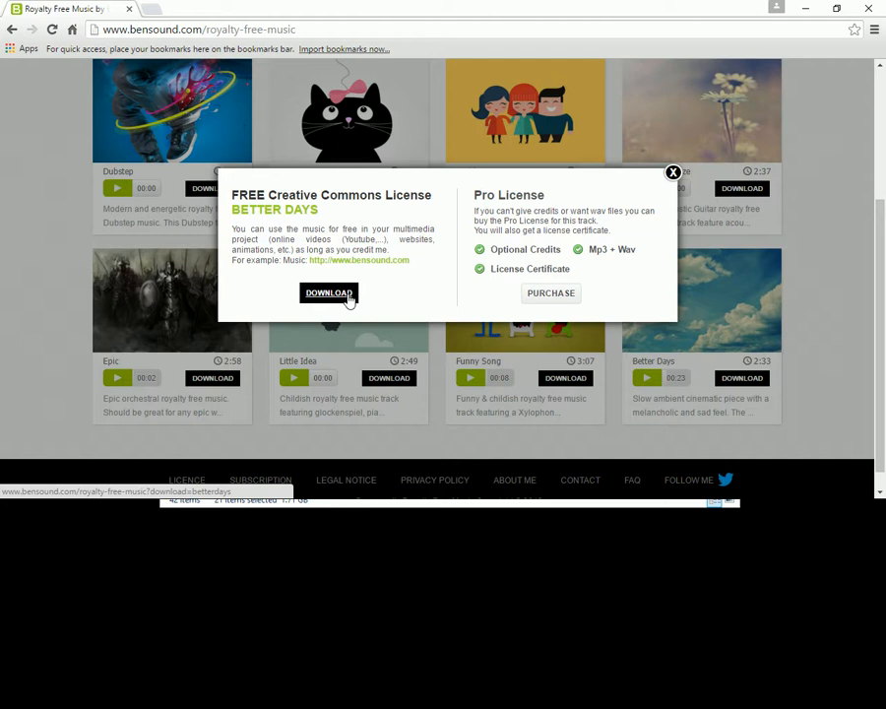
click(347, 297)
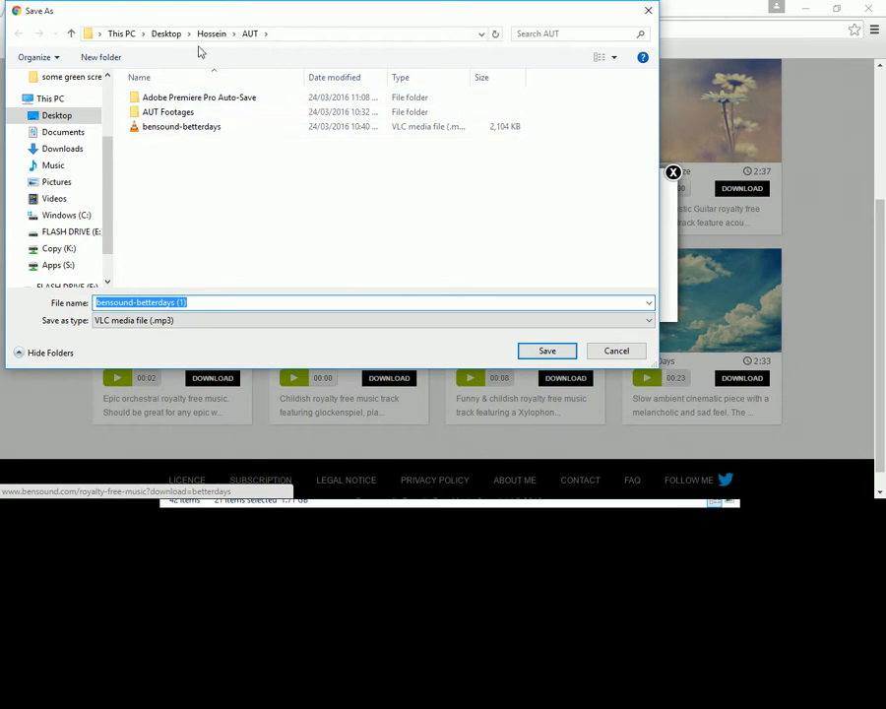
click(528, 353)
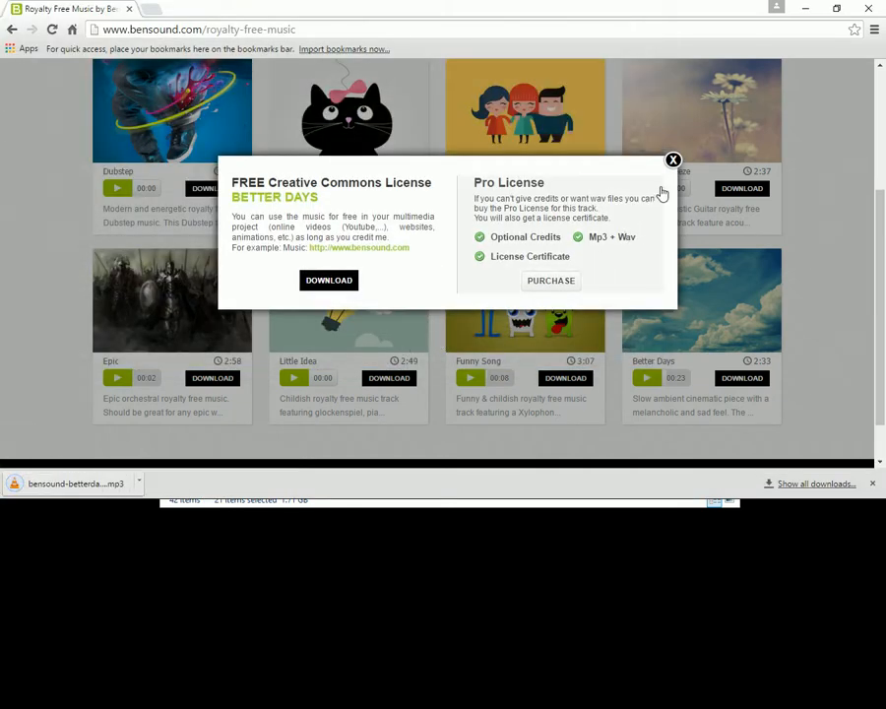
Close the licence window, switch to Premiere Pro and import the "bensound-betterdays" track from the AUT folder into the project.
click(673, 160)
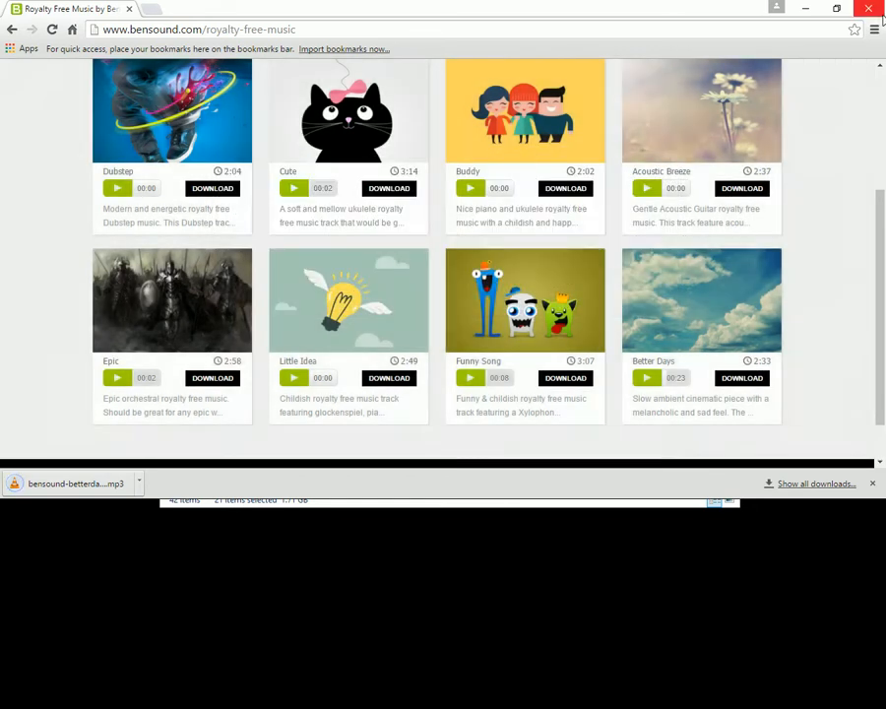
click(805, 10)
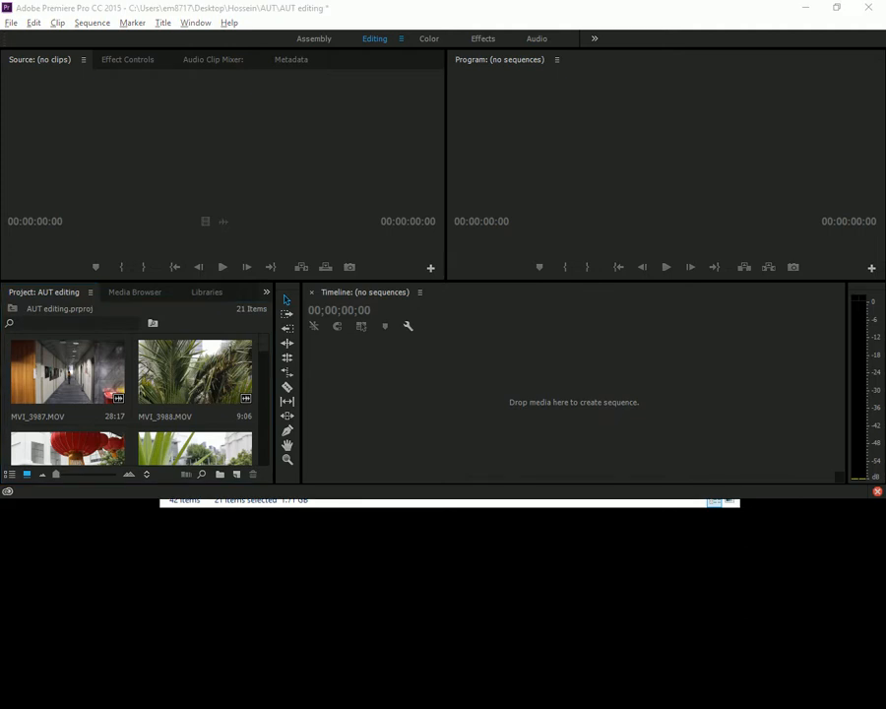
scroll(217, 408, down, 10)
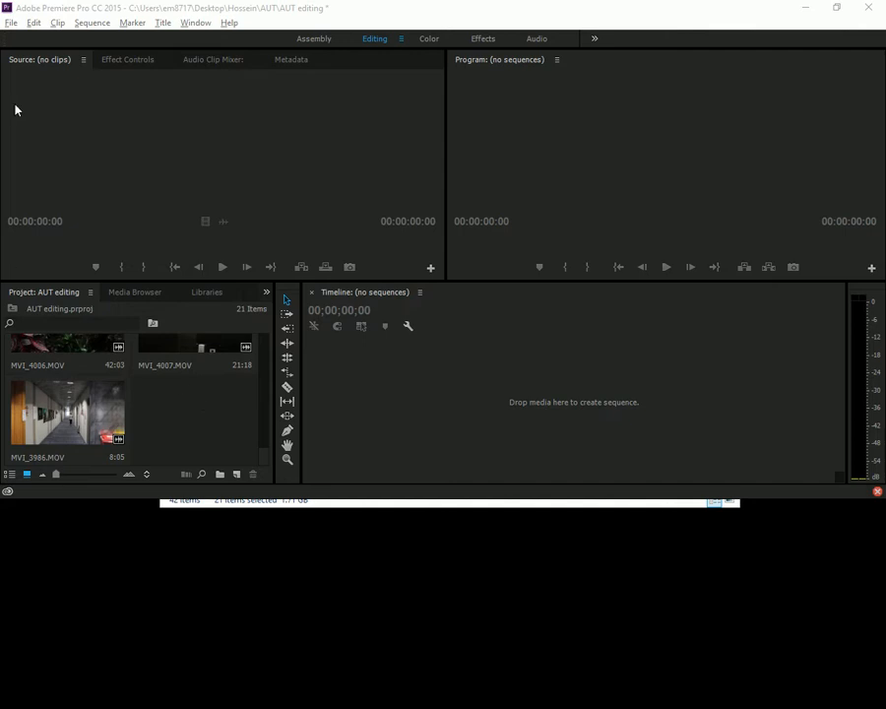
click(6, 21)
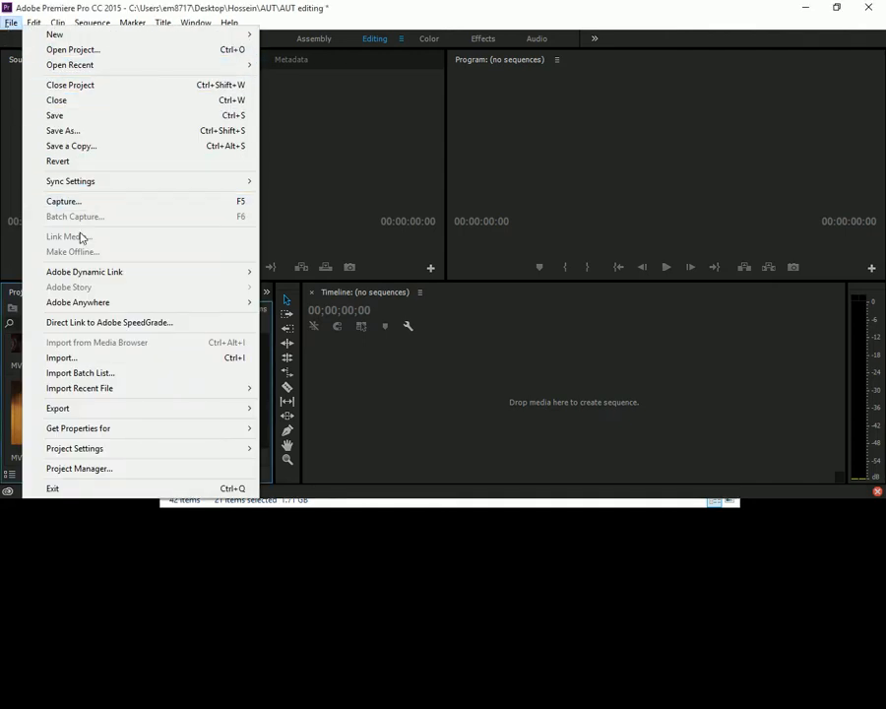
click(83, 360)
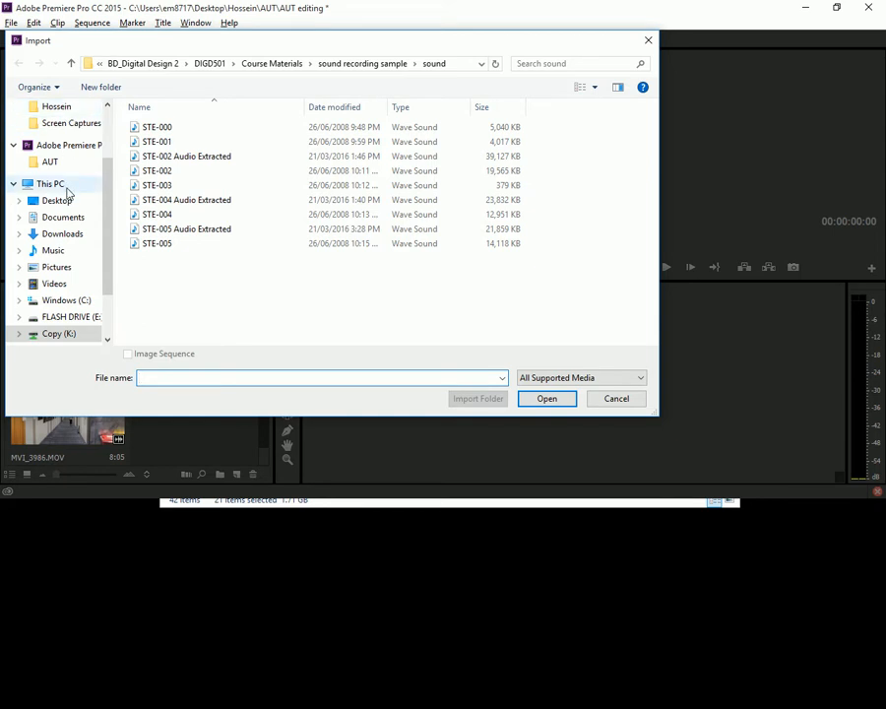
click(68, 202)
double_click(167, 128)
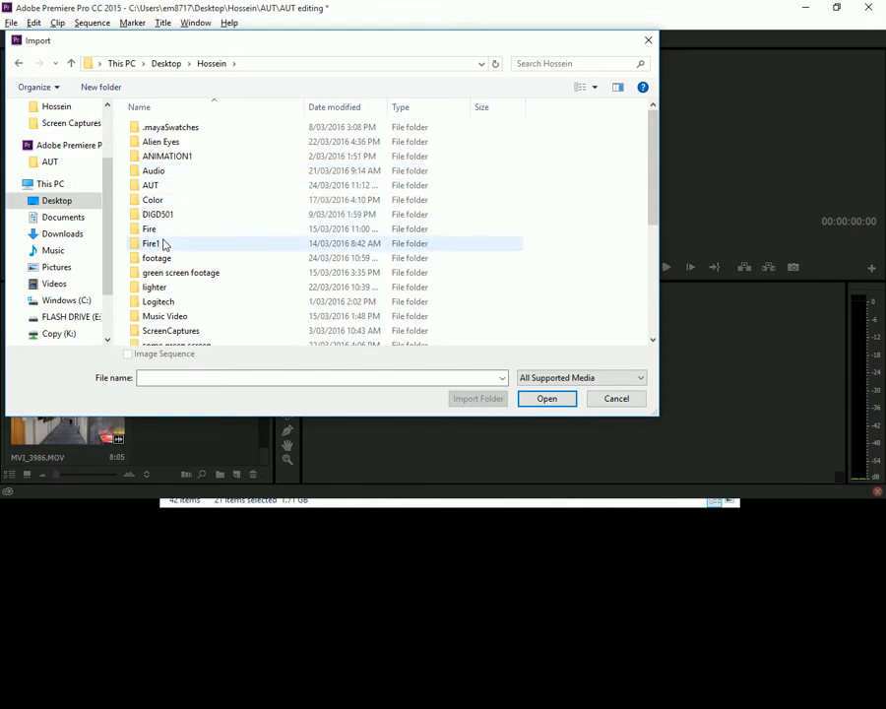
double_click(167, 190)
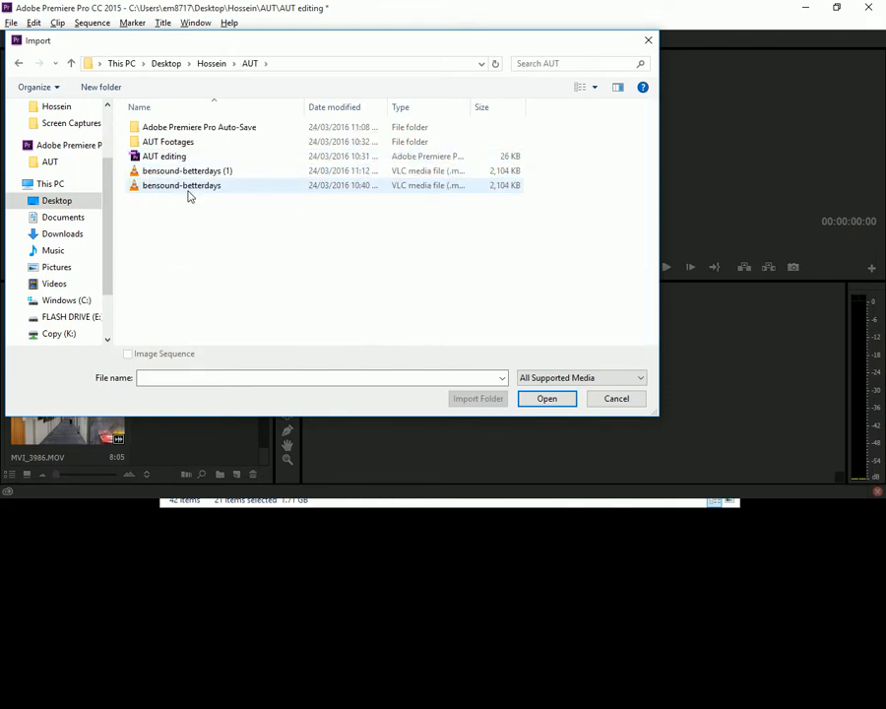
double_click(188, 188)
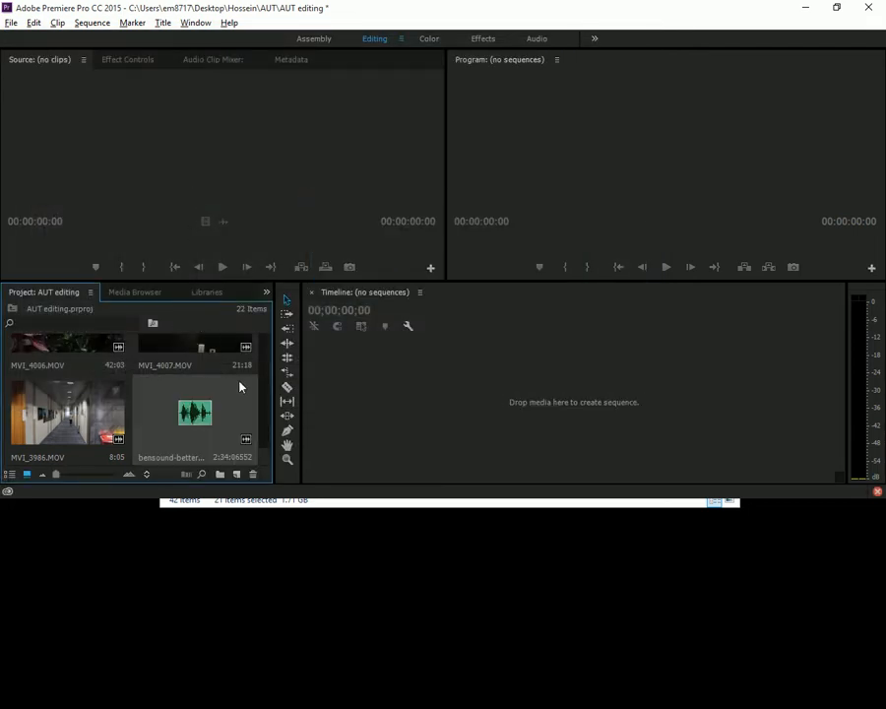
Create a new sequence from the MVI_3987.MOV clip and undo the clip's placement on its timeline.
scroll(240, 387, up, 5)
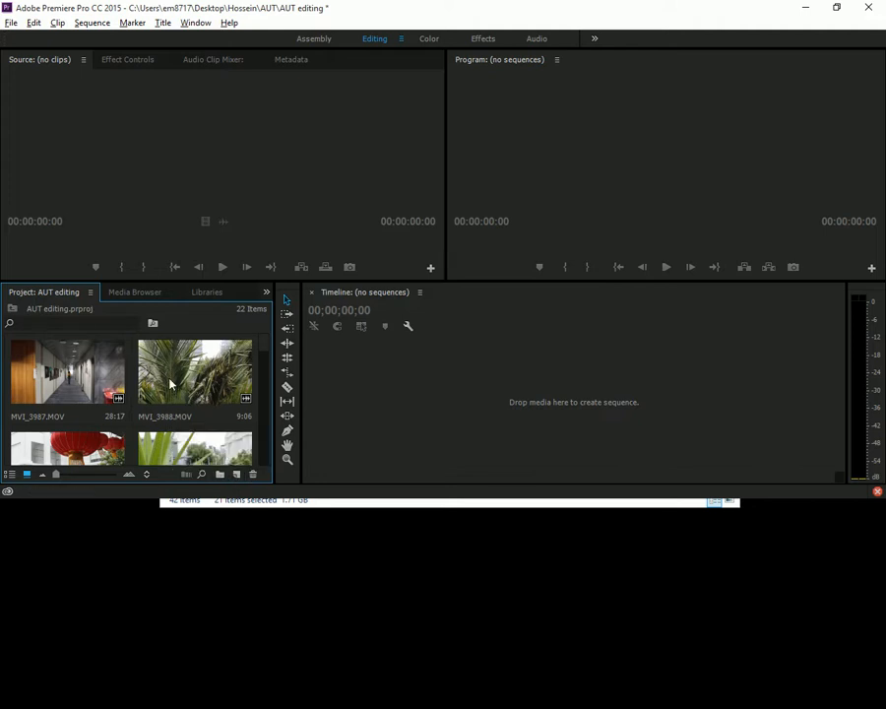
drag(120, 386, 242, 476)
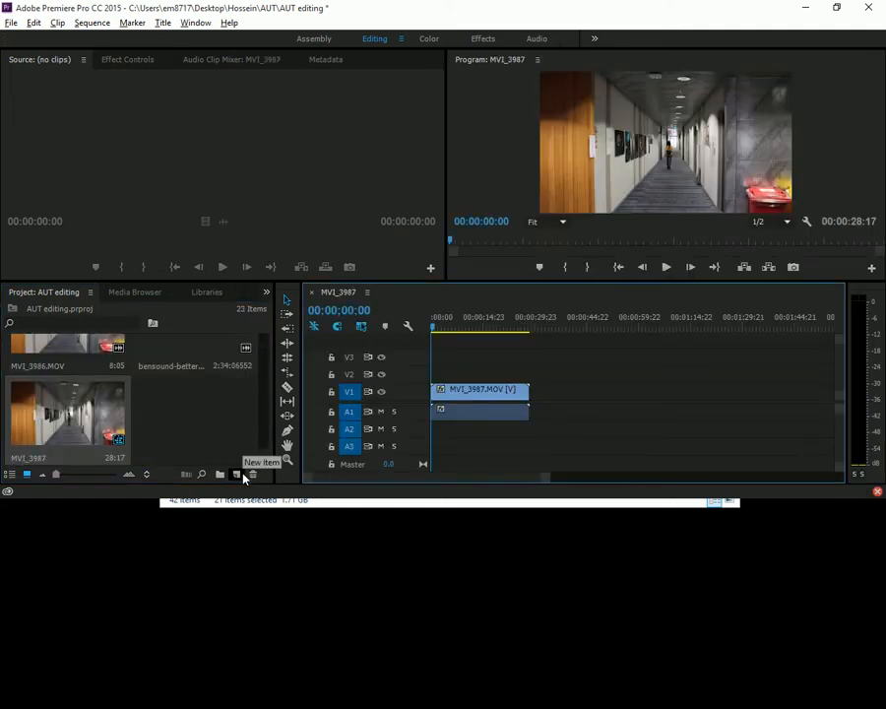
key(ctrl+z)
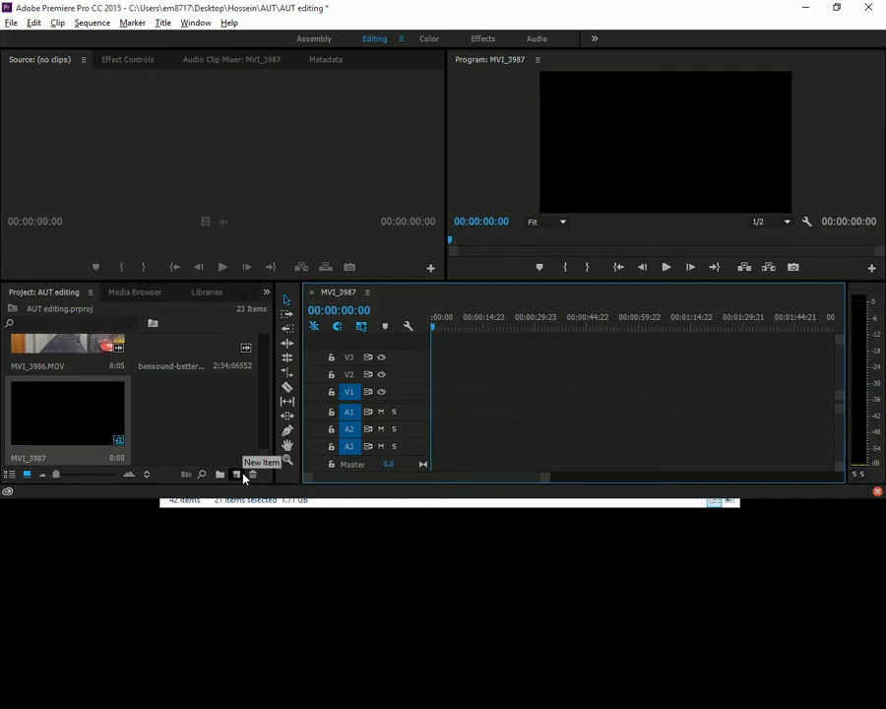
click(235, 474)
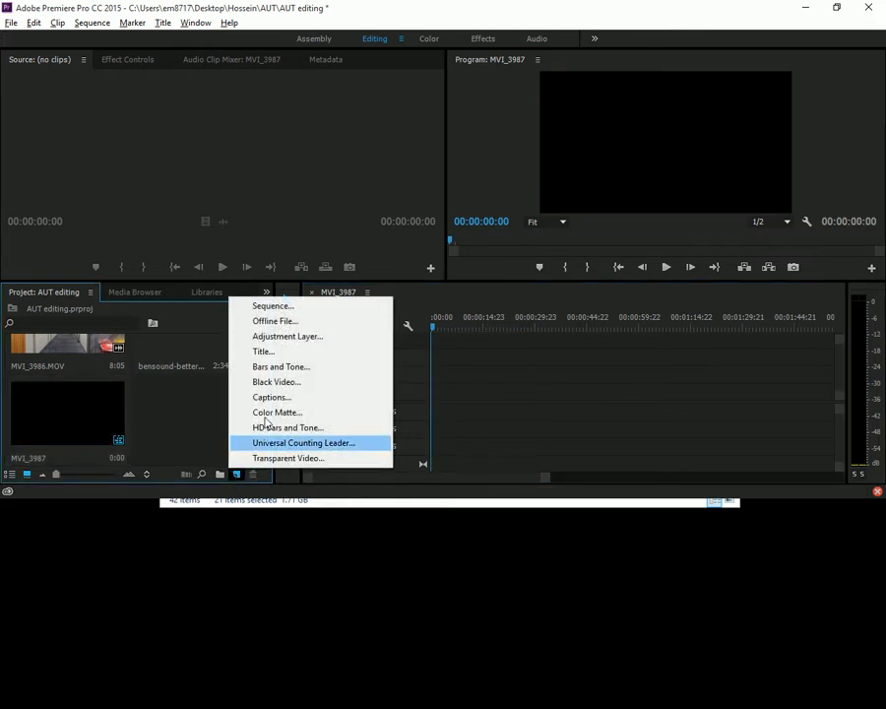
click(278, 305)
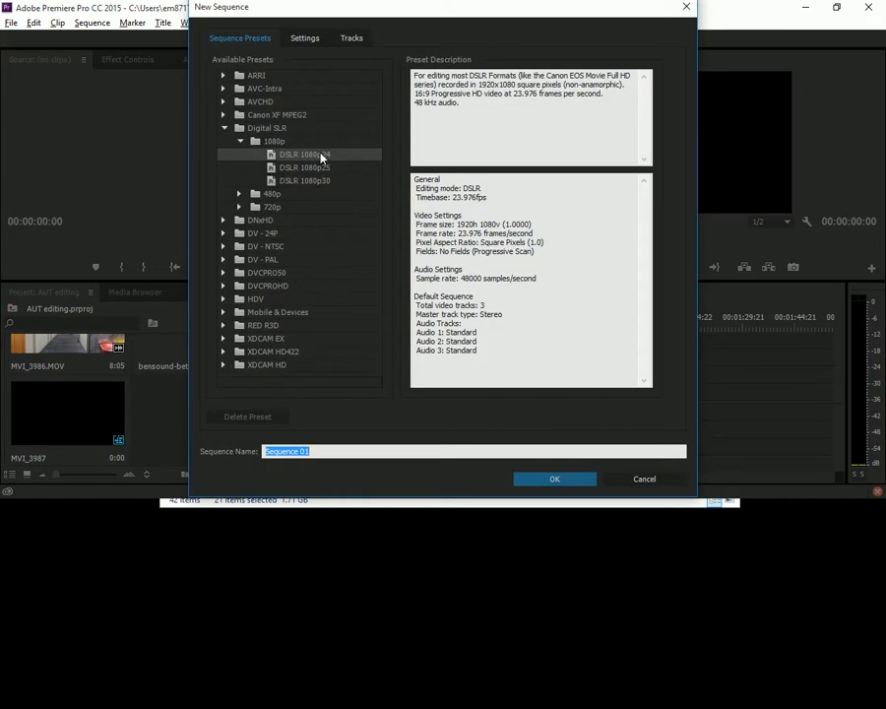
click(640, 479)
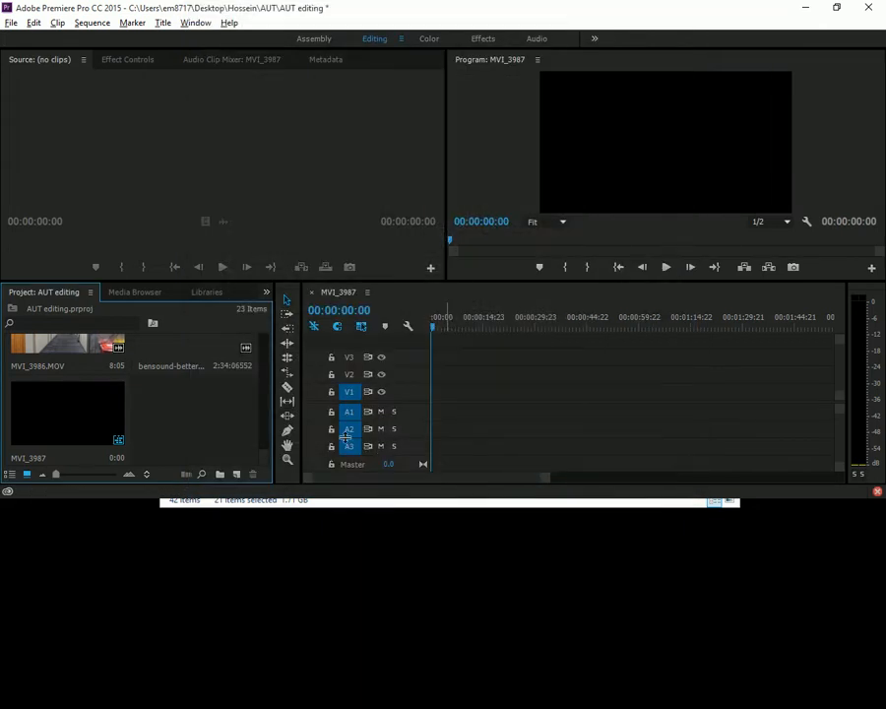
With MVI_3987.MOV selected, review the AVCHD 1080p presets and the DSLR 1080p25 preset for a new sequence, and leave the sequence setup.
scroll(212, 404, up, 2)
scroll(205, 404, up, 3)
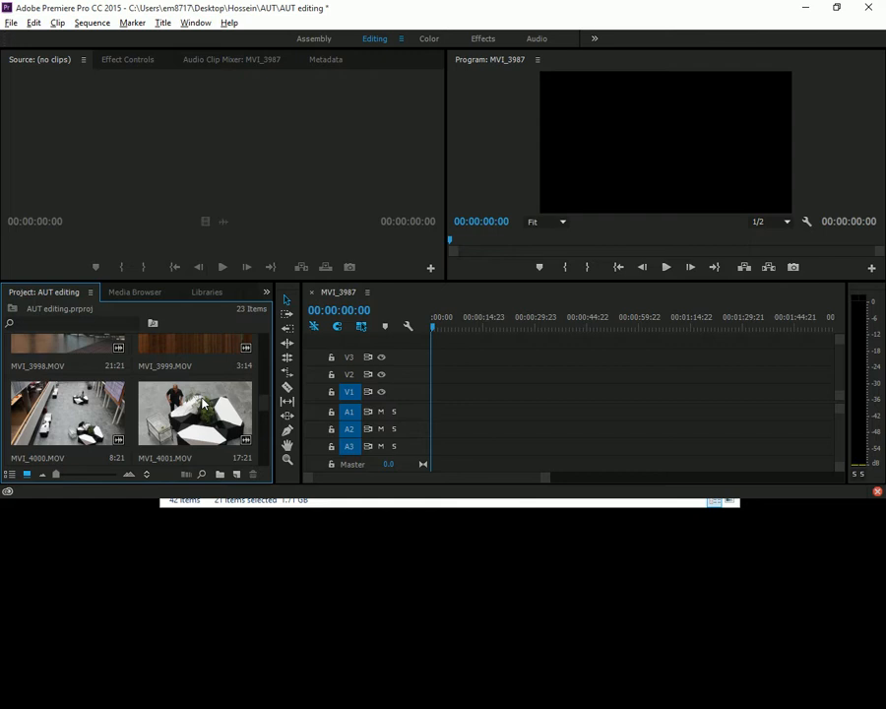
scroll(202, 404, up, 6)
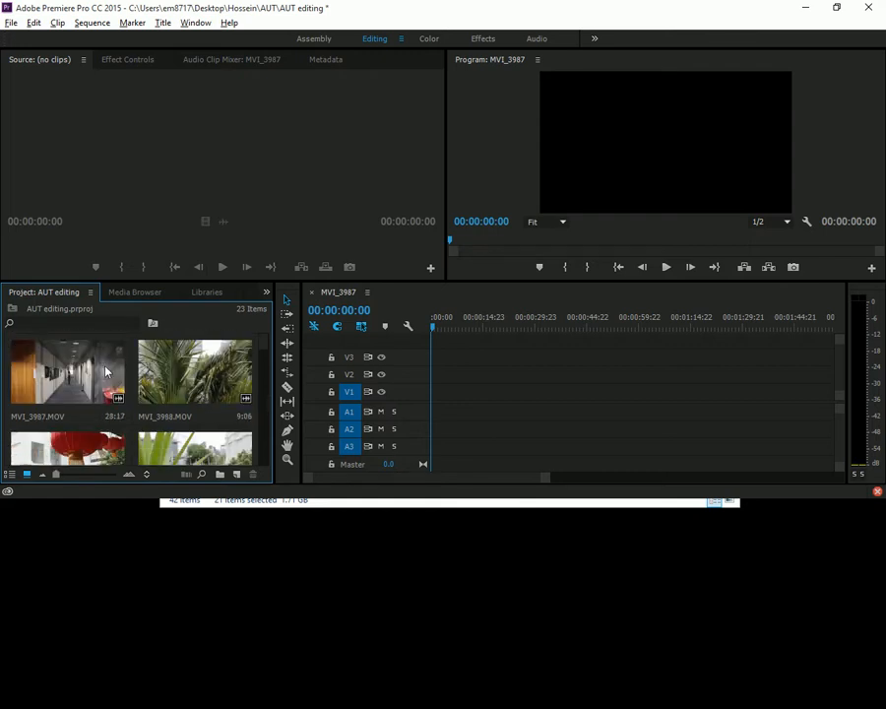
click(74, 372)
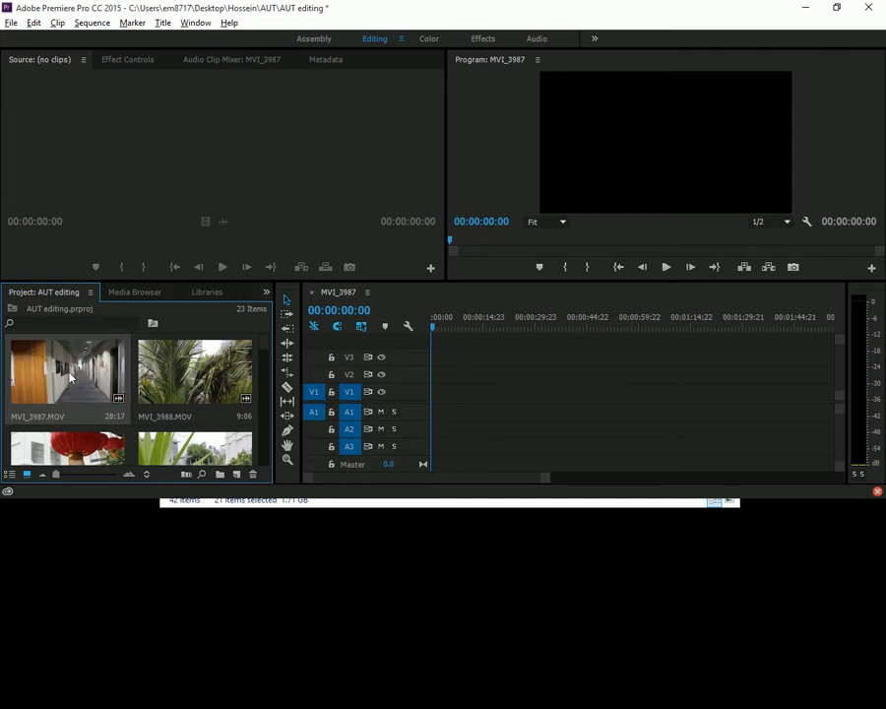
click(237, 474)
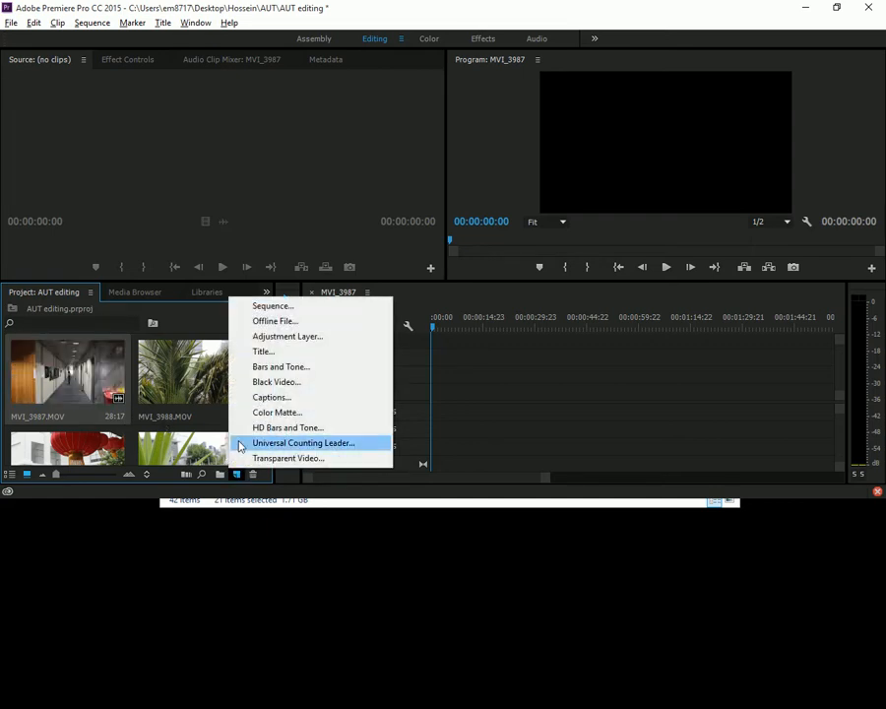
click(308, 307)
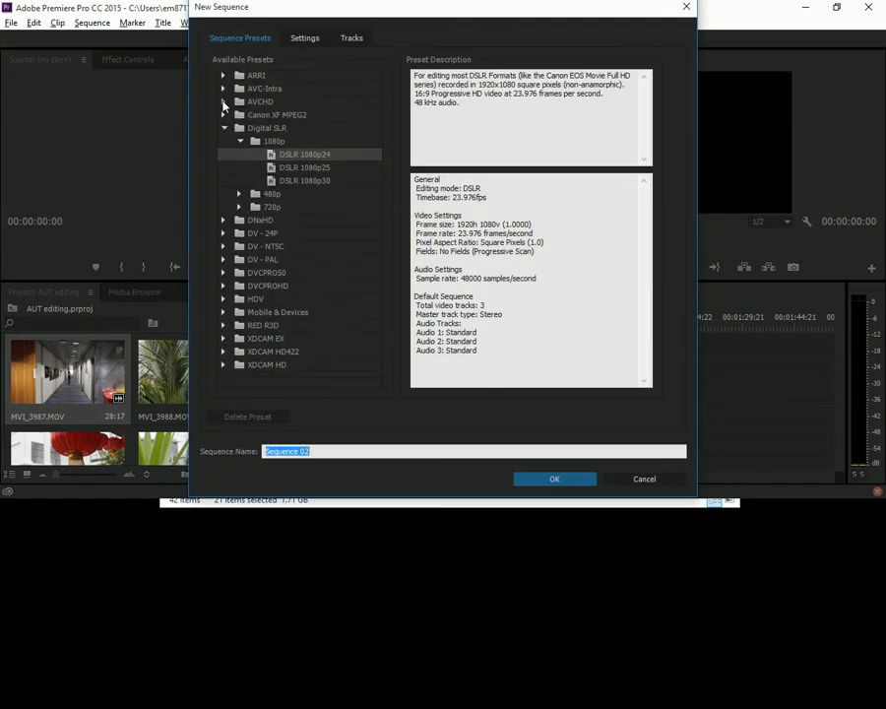
click(223, 103)
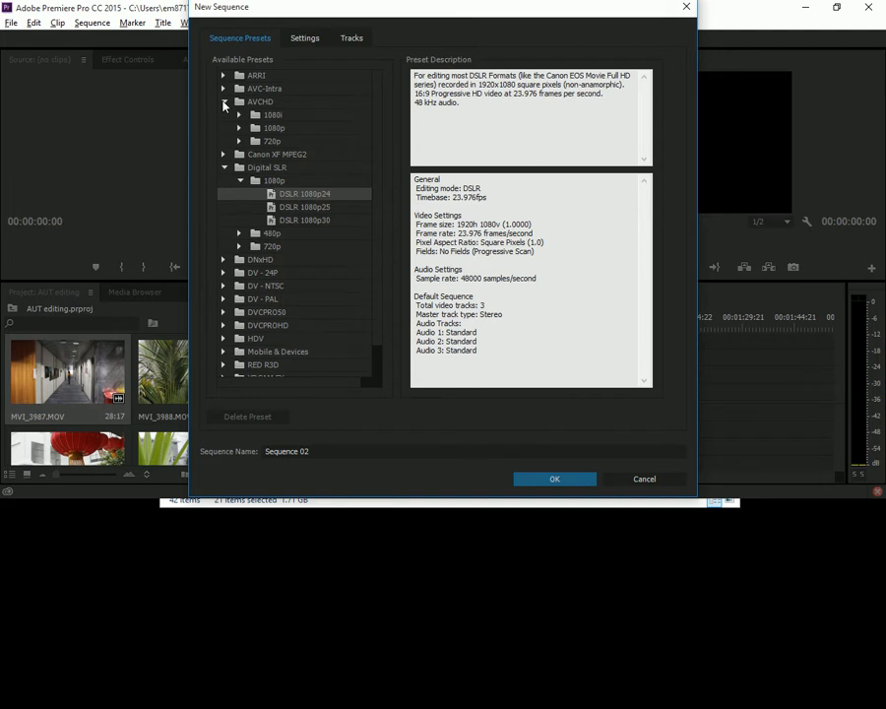
click(239, 129)
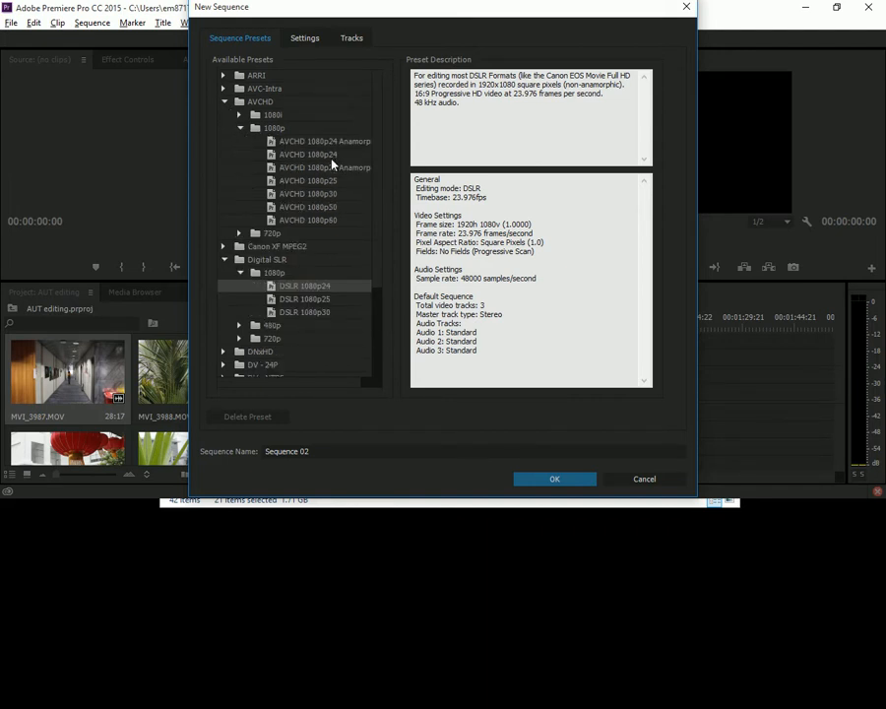
click(239, 128)
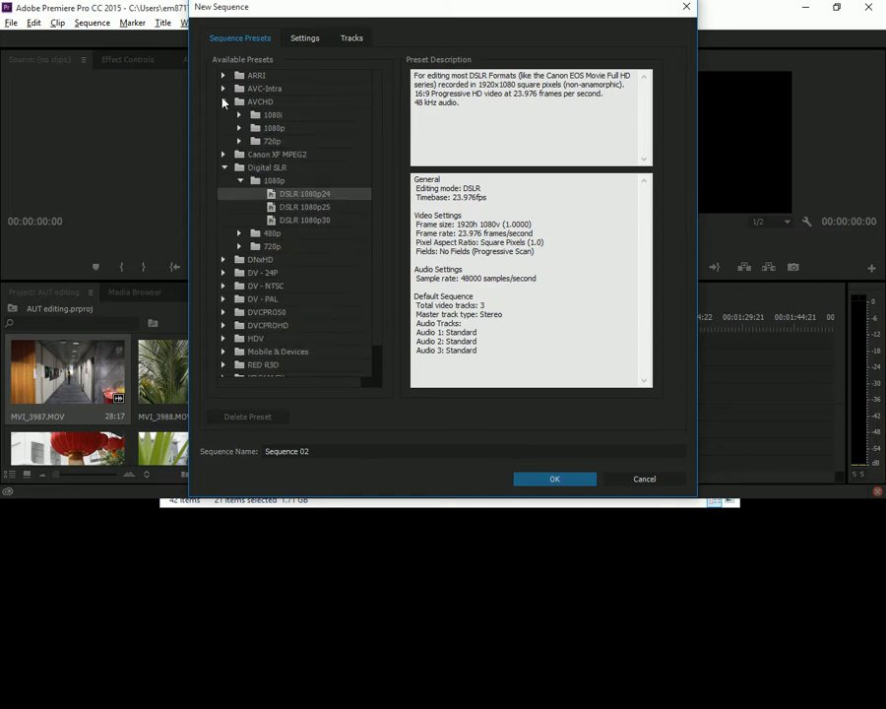
click(224, 102)
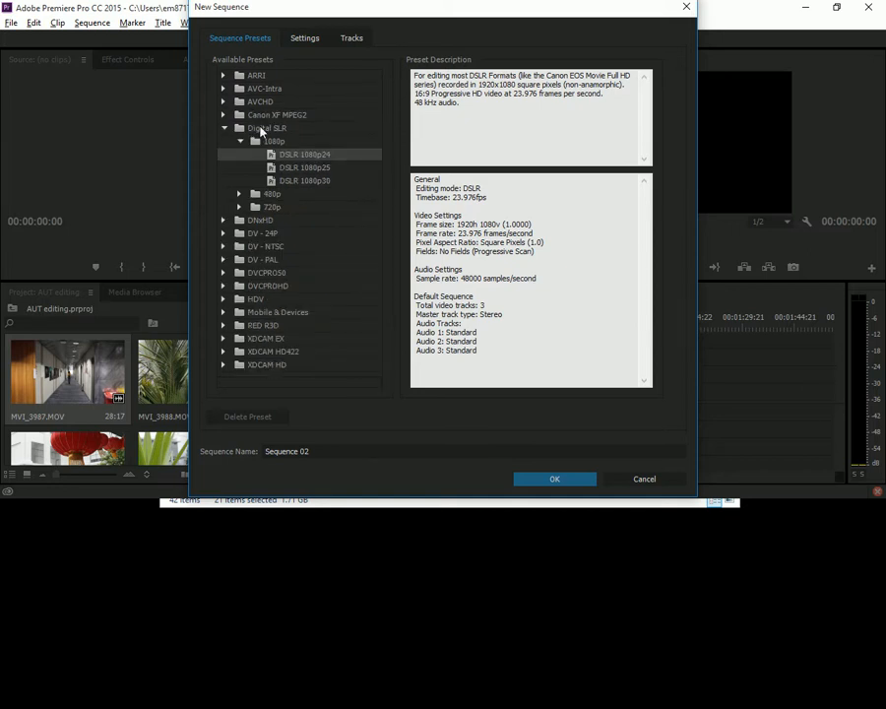
click(308, 170)
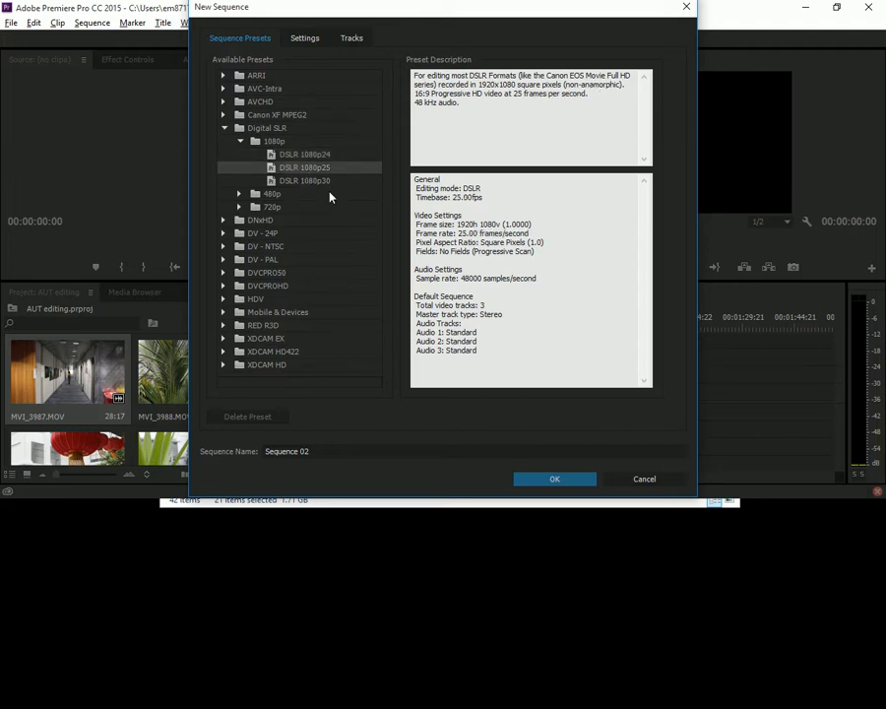
key(Return)
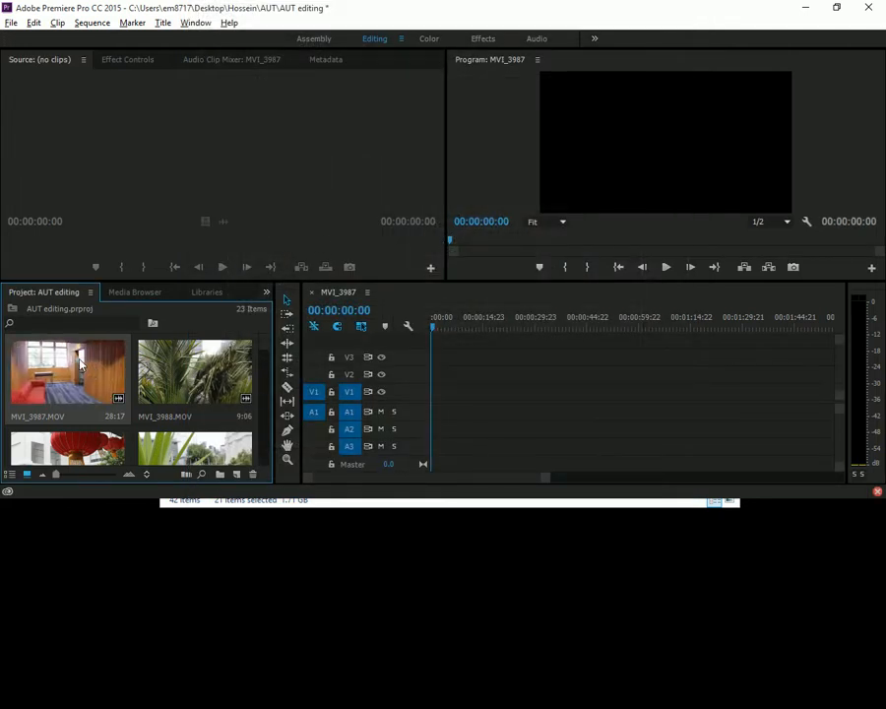
Create a second sequence from the MVI_3987.MOV clip and delete the clip from its timeline.
scroll(237, 460, down, 2)
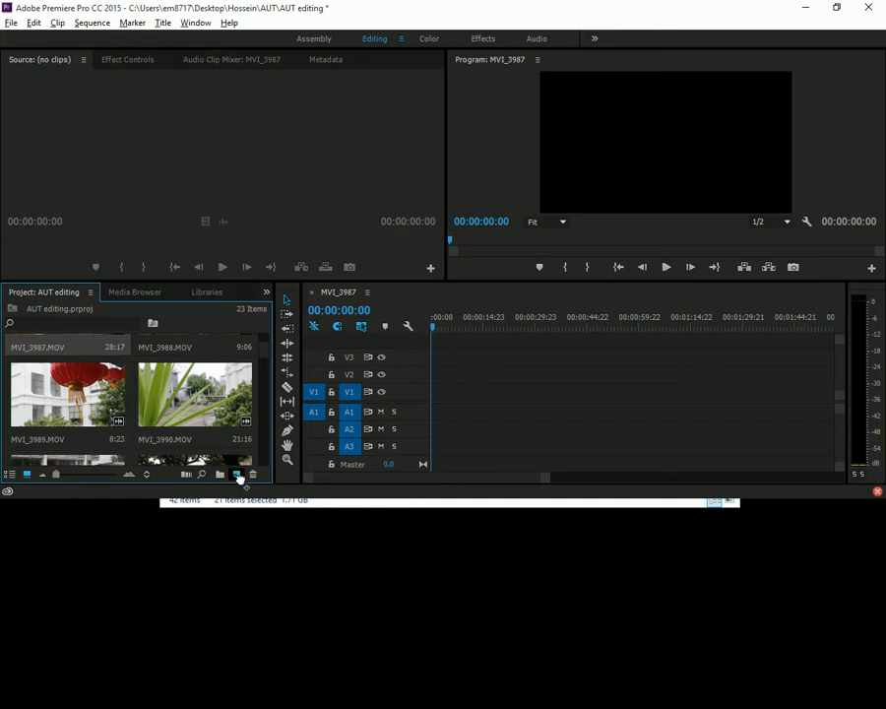
drag(239, 478, 238, 476)
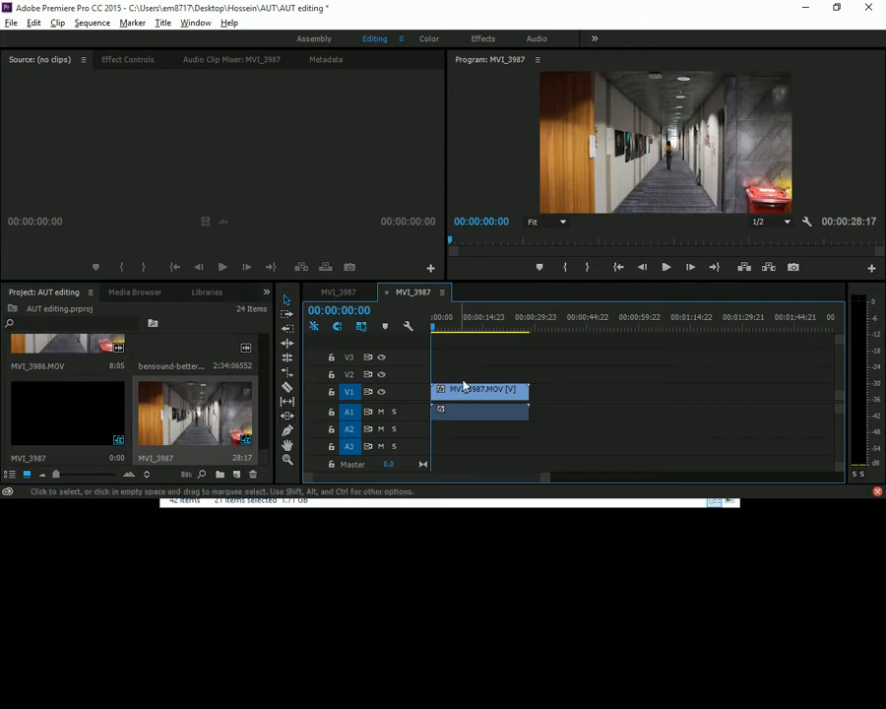
click(518, 416)
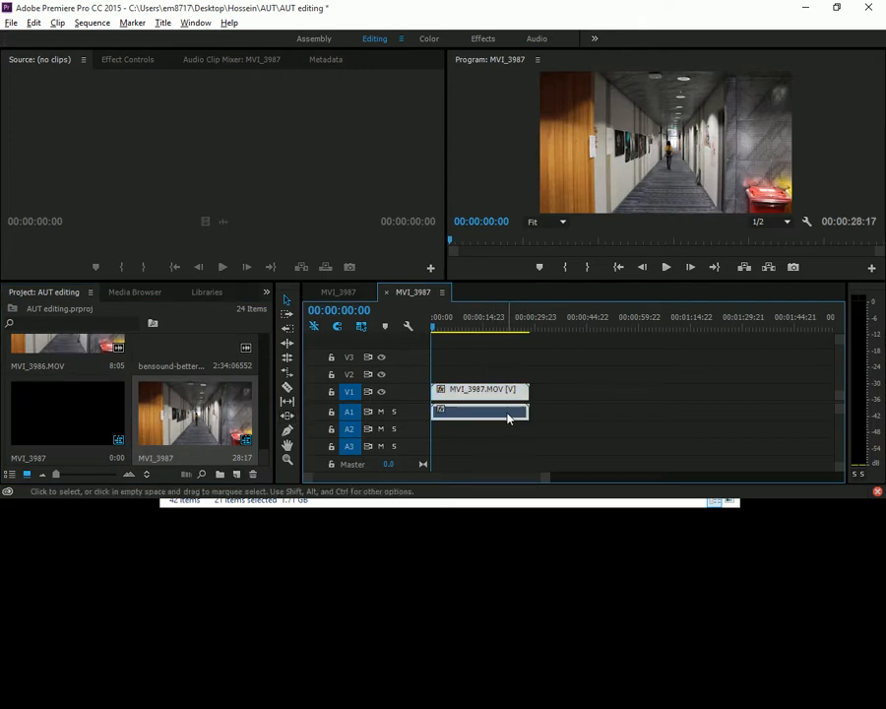
key(Delete)
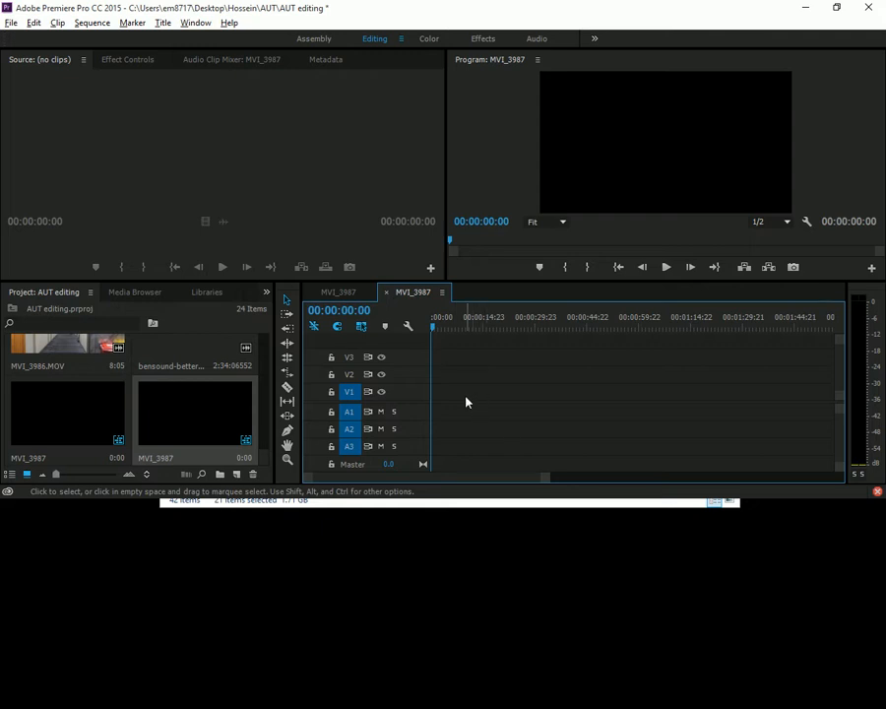
Close the second MVI_3987 sequence and delete it from the project.
click(386, 292)
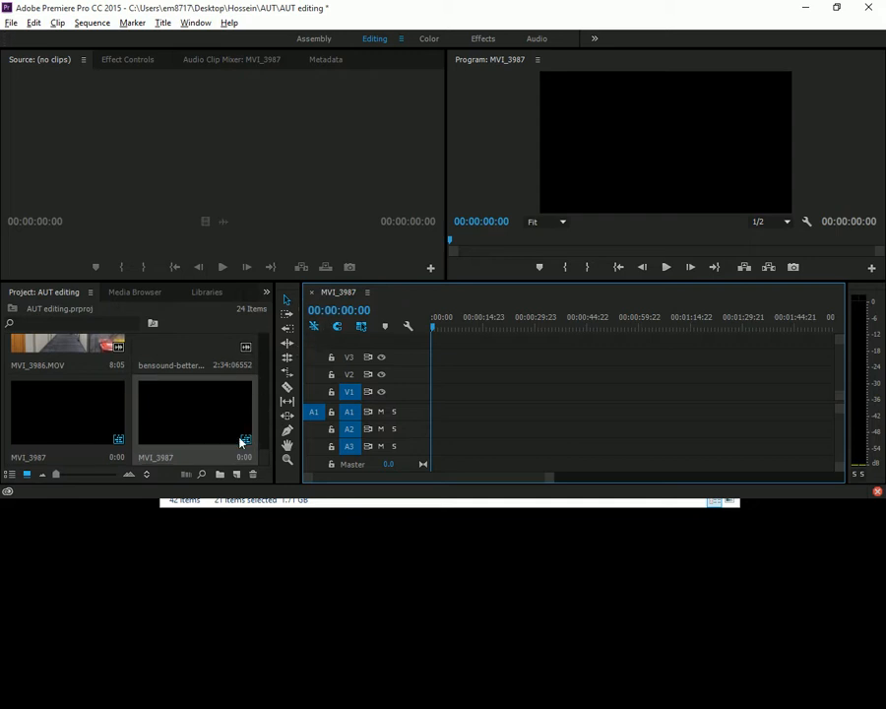
key(Delete)
scroll(190, 433, up, 1)
scroll(190, 434, down, 1)
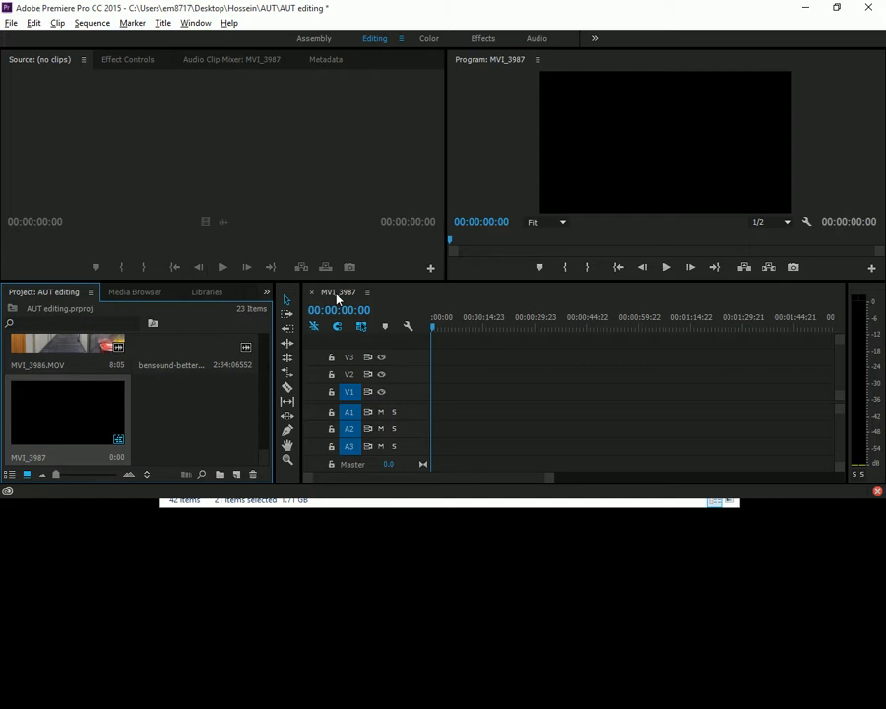
Rename the empty MVI_3987 sequence as "Rainy Day in AUT".
right_click(71, 419)
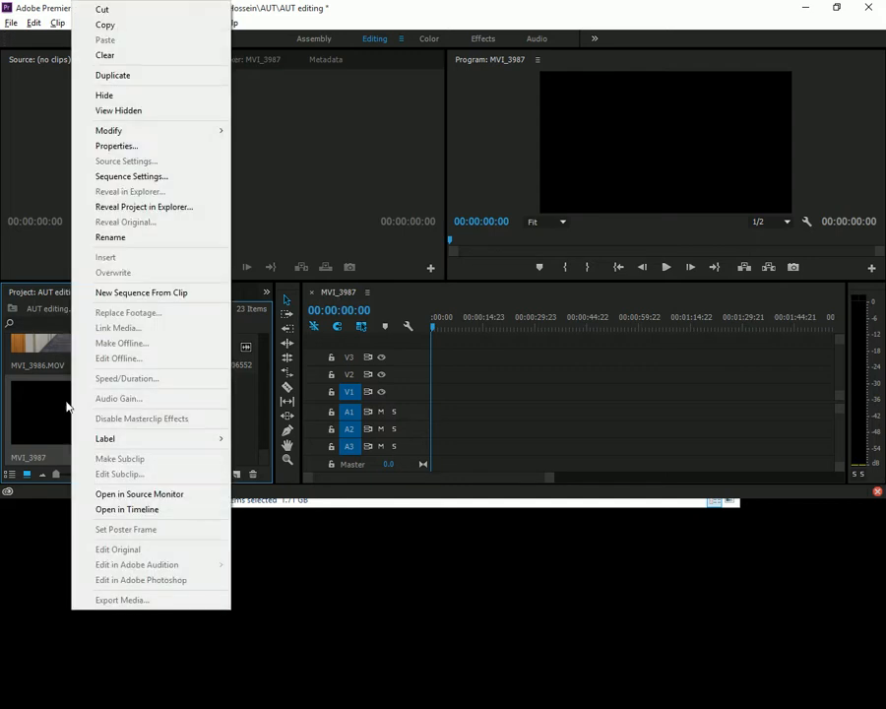
click(125, 238)
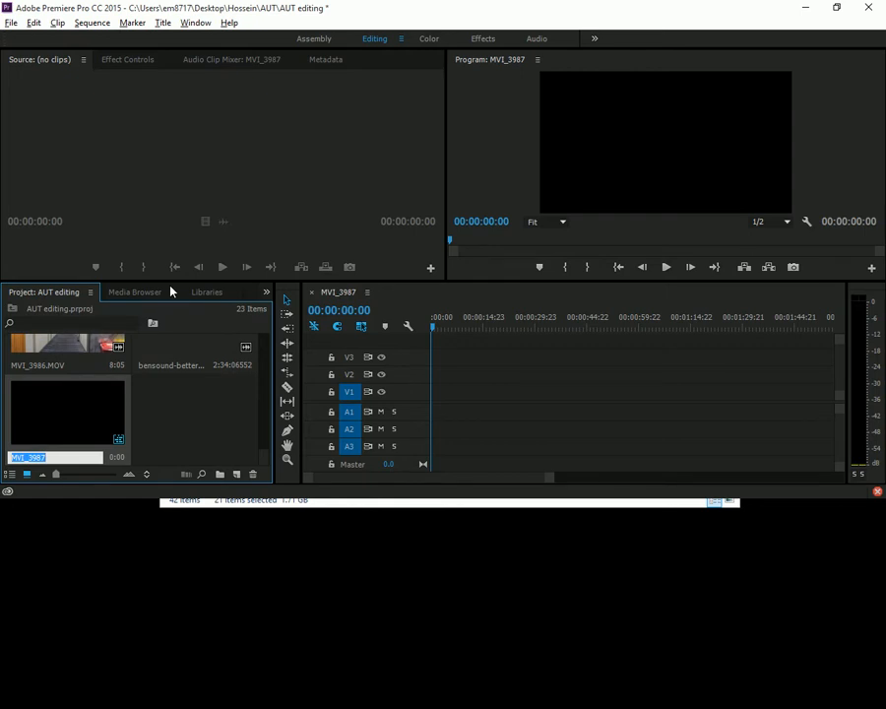
text(Rainy)
key(BackSpace)
text(y Day in AUT)
key(Tab)
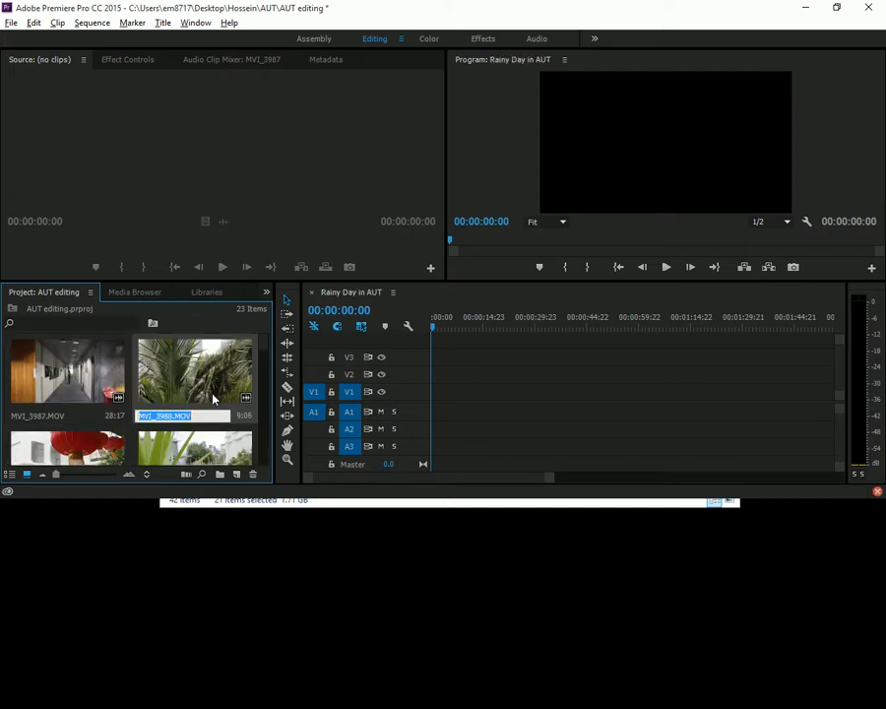
scroll(212, 397, down, 10)
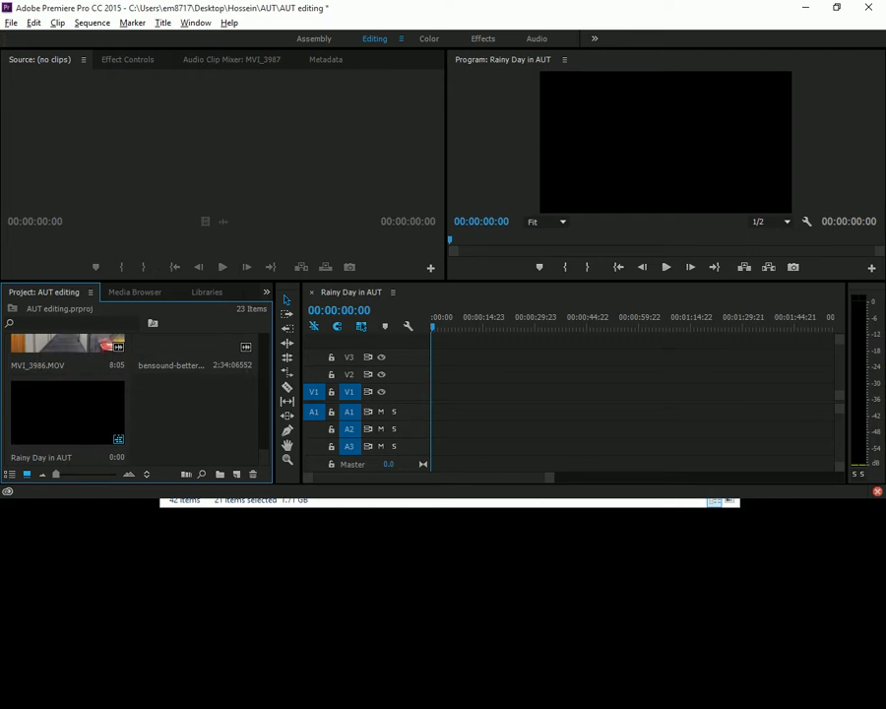
Switch to the Notepad notes, highlight the "cut to the beat!" line, and return to Premiere Pro.
key(alt+Tab)
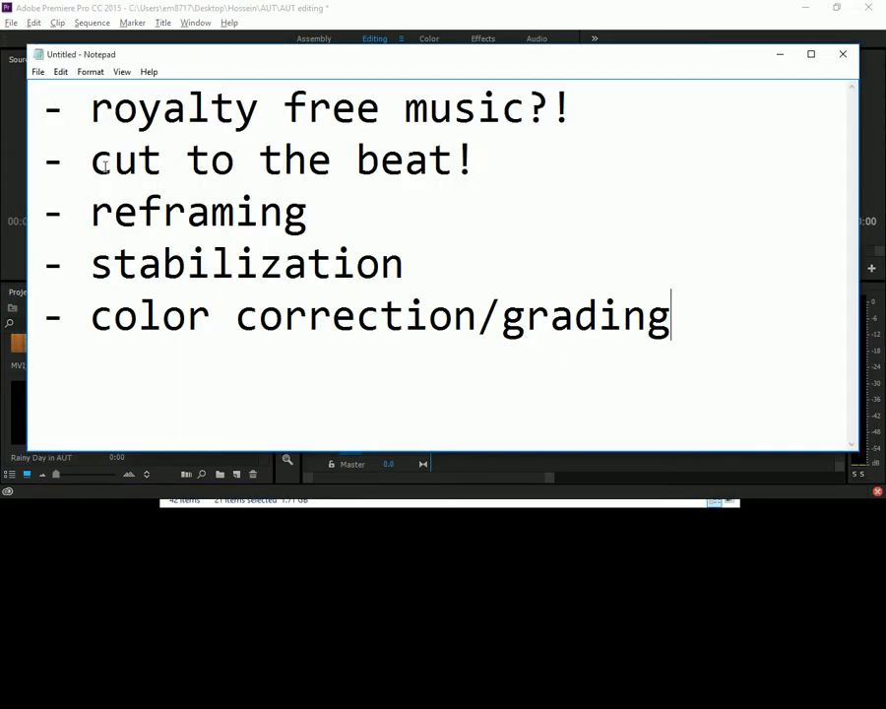
drag(91, 162, 483, 171)
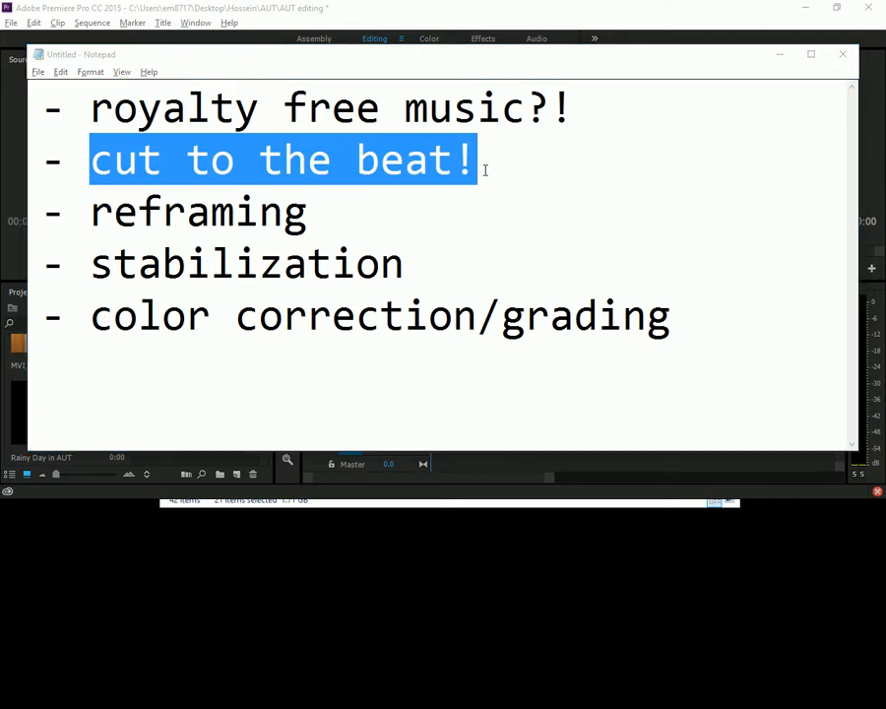
key(alt+Tab)
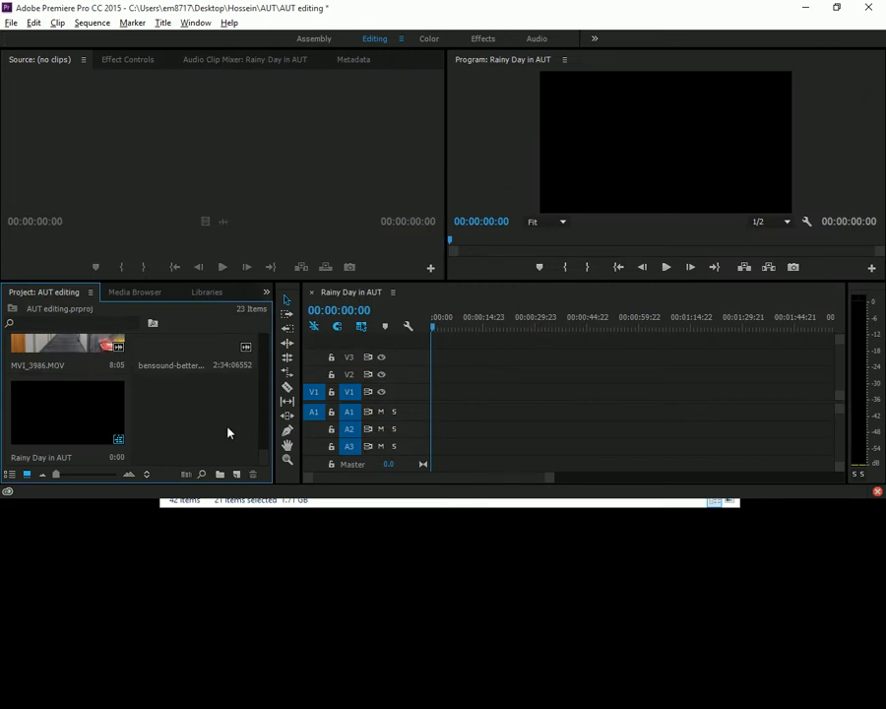
Place bensound-betterdays.mp3 at the start of track A1 and make the track taller so its waveform shows.
scroll(227, 431, up, 2)
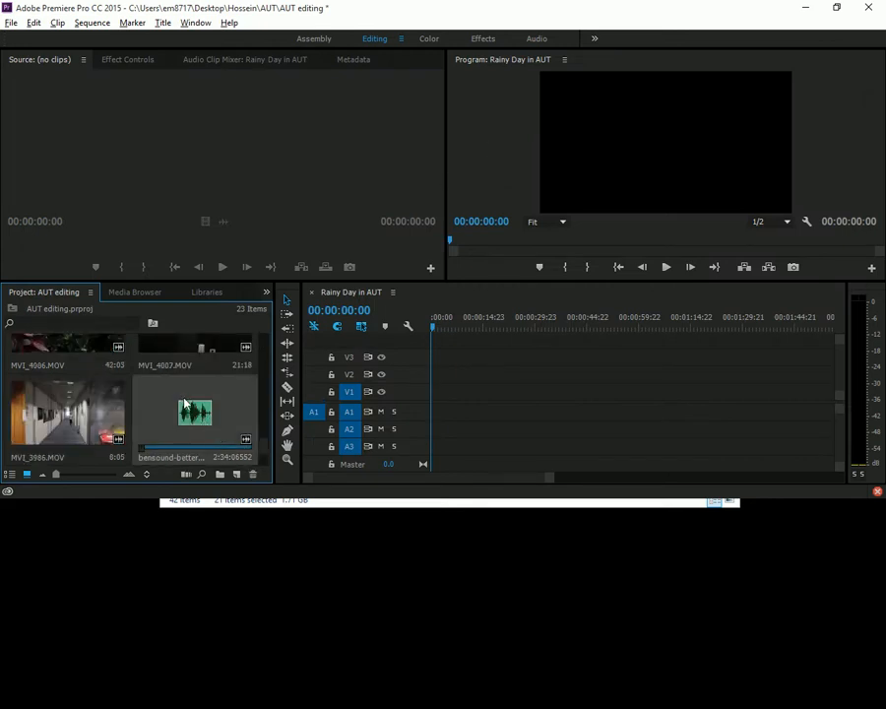
scroll(202, 414, down, 2)
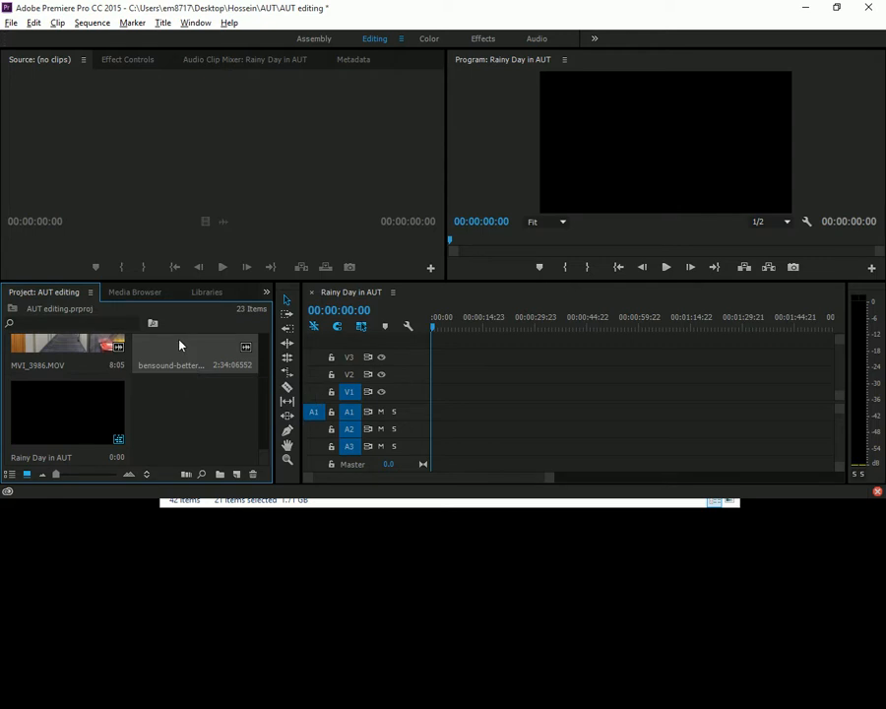
drag(179, 345, 426, 422)
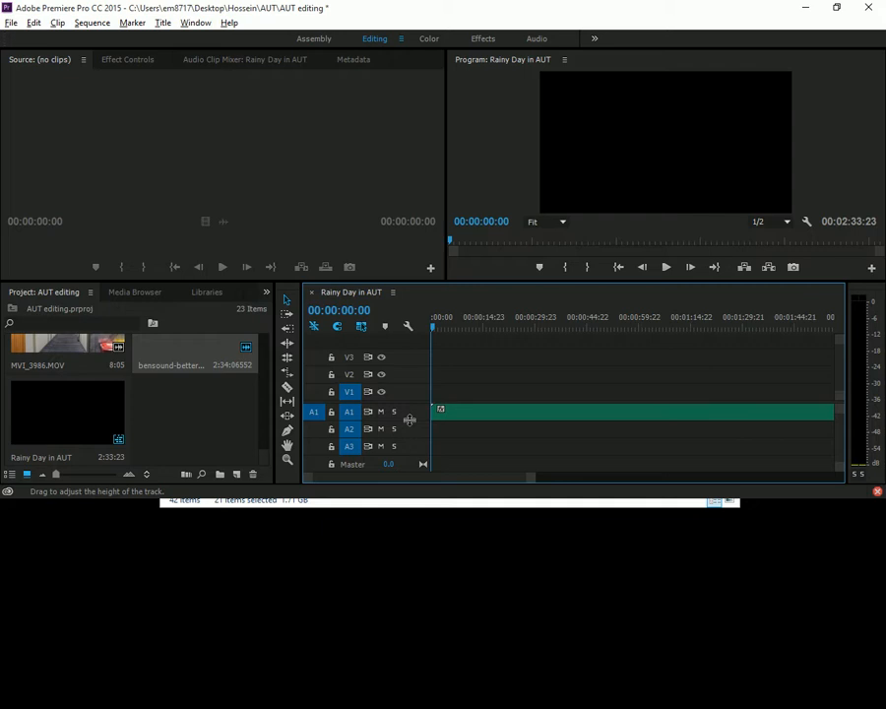
drag(410, 420, 413, 441)
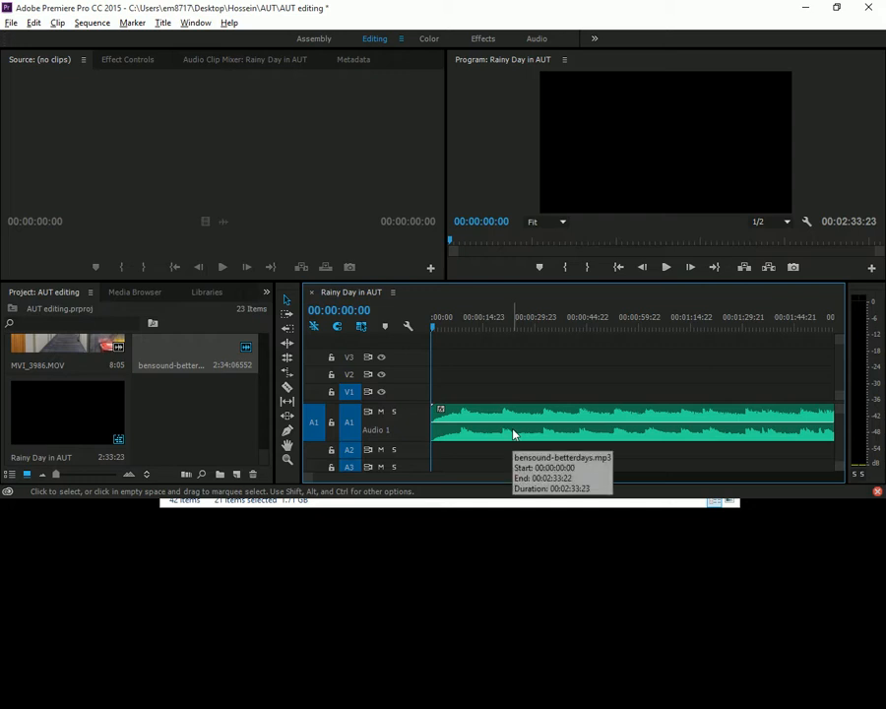
Listen to the music from the start of the sequence to about 22 seconds, with the timeline magnified around the waveform's beats.
drag(506, 324, 509, 335)
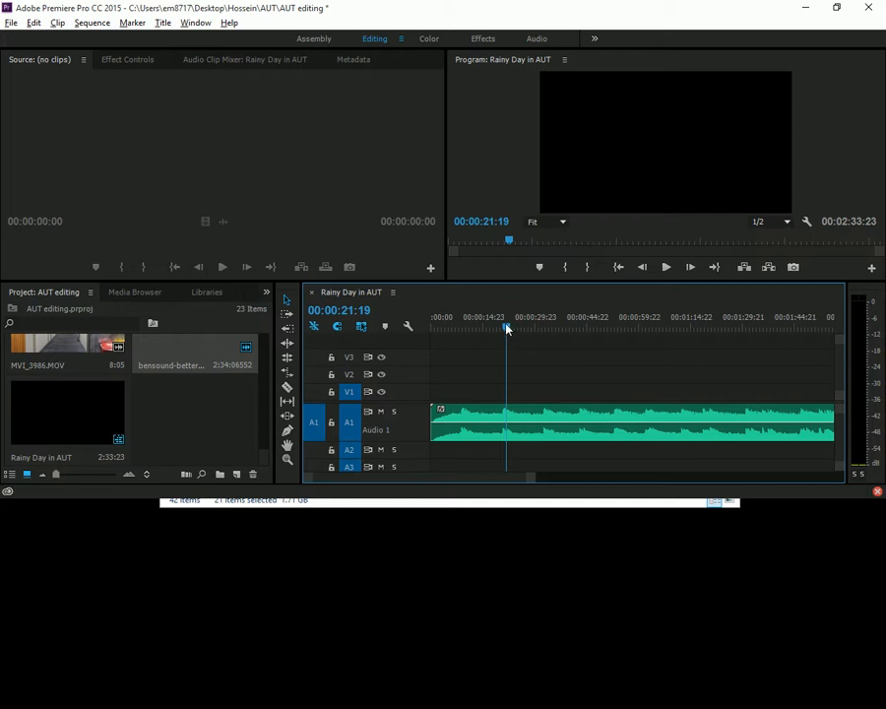
drag(508, 326, 440, 341)
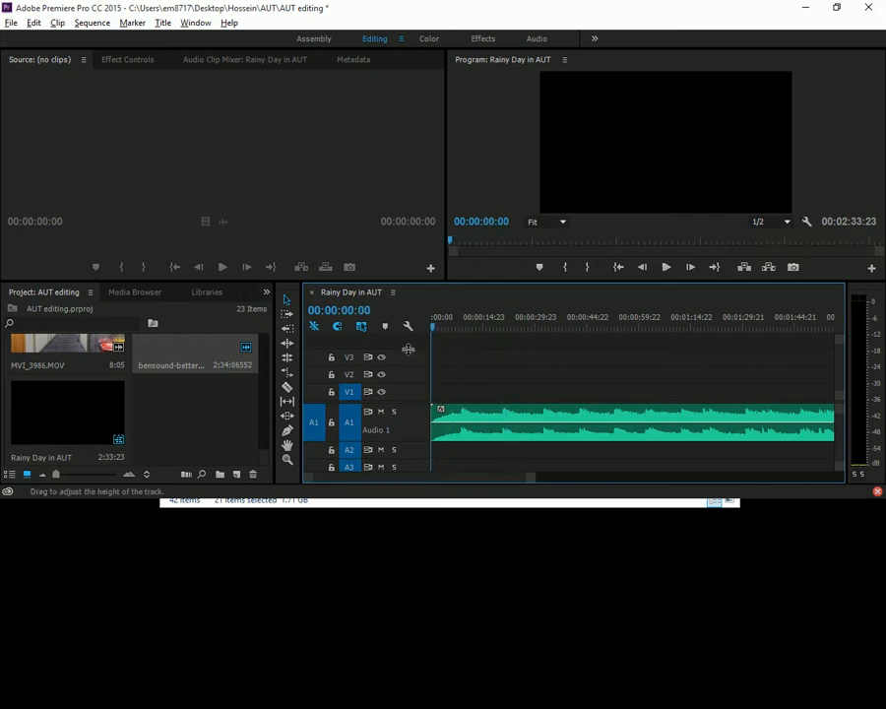
key(equal)
key(space)
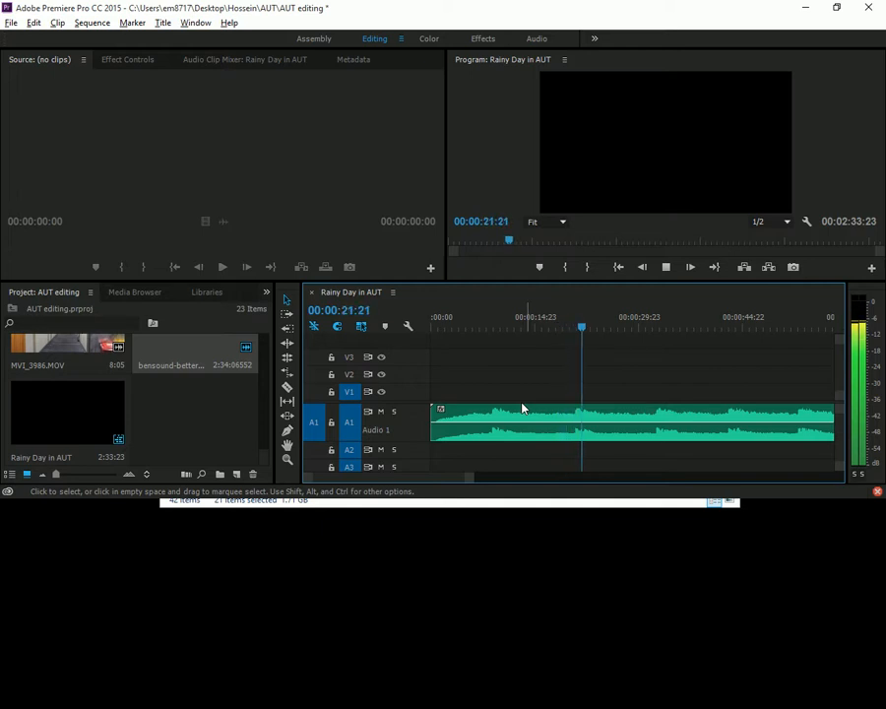
key(space)
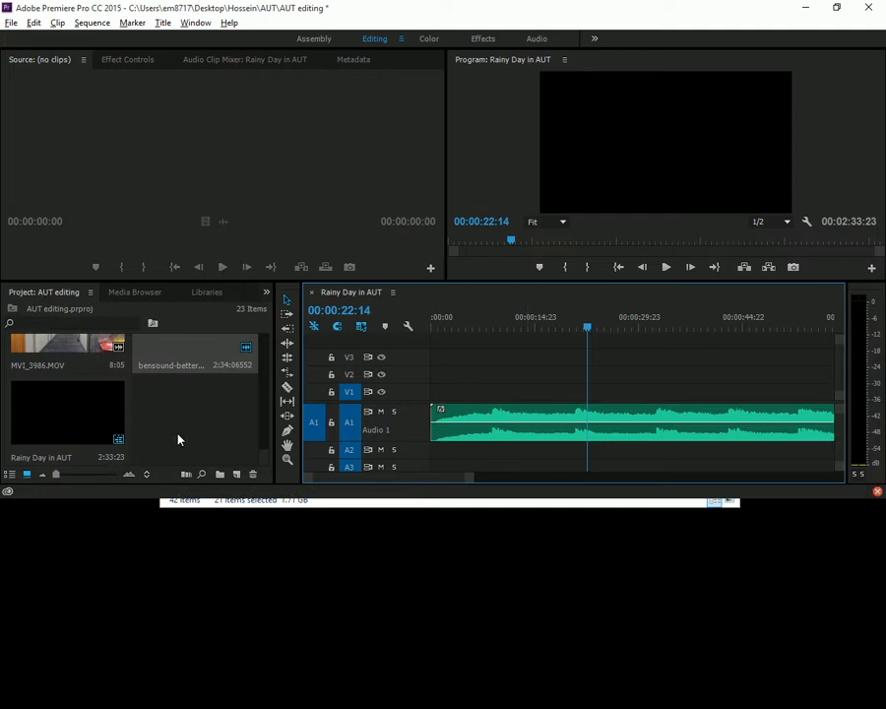
Open MVI_3994.MOV from the full set of project clips in the Source monitor and preview it from near its beginning.
key(grave)
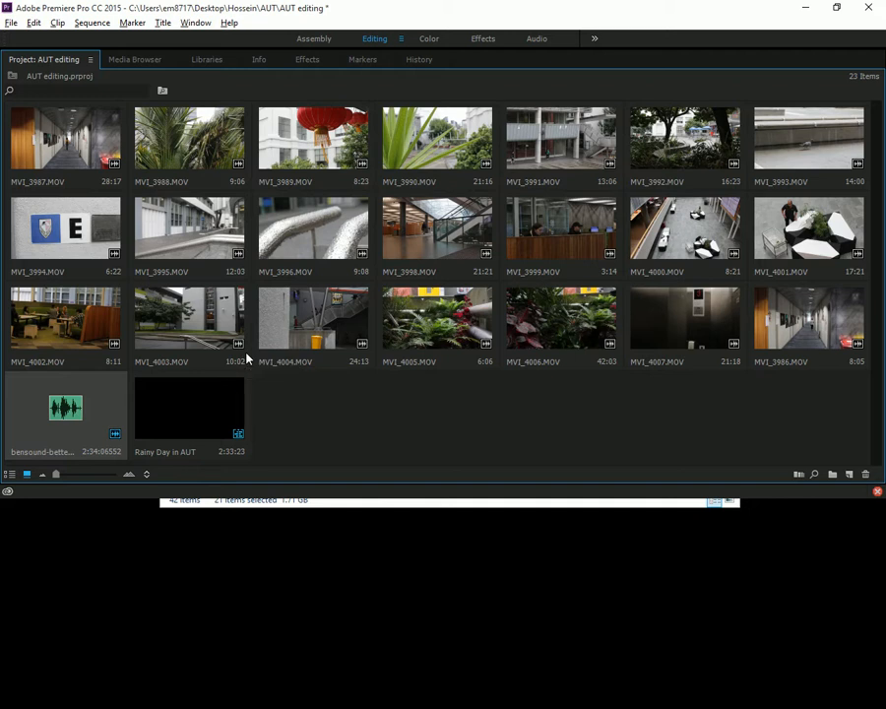
double_click(79, 246)
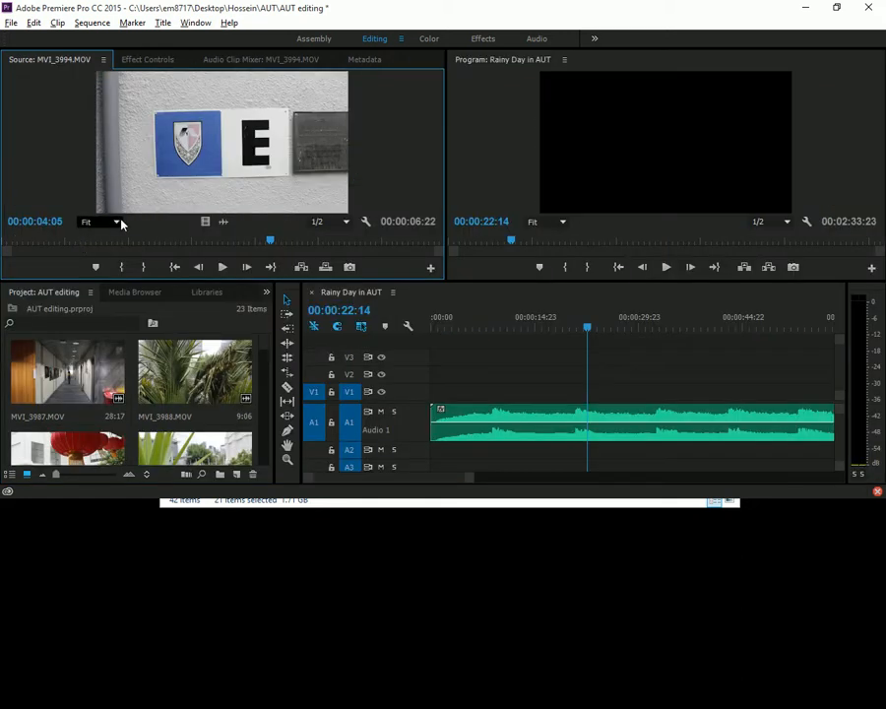
mouse_move(77, 245)
mouse_down()
mouse_move(65, 244)
mouse_move(87, 245)
mouse_up()
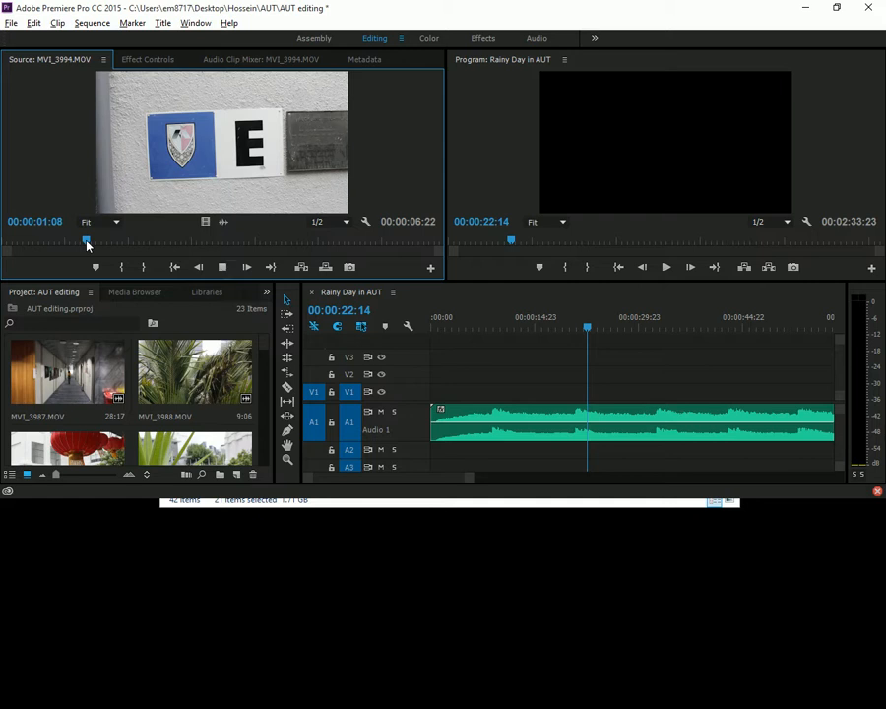
key(space)
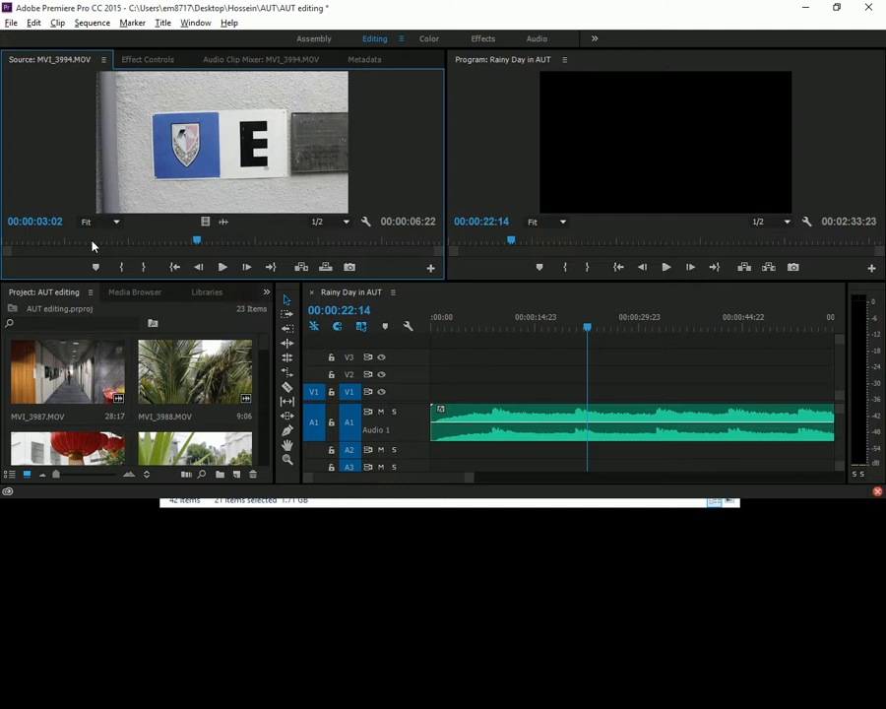
Return to the start of the Rainy Day in AUT sequence and briefly play the opening of the music.
drag(475, 323, 422, 331)
key(space)
key(space)
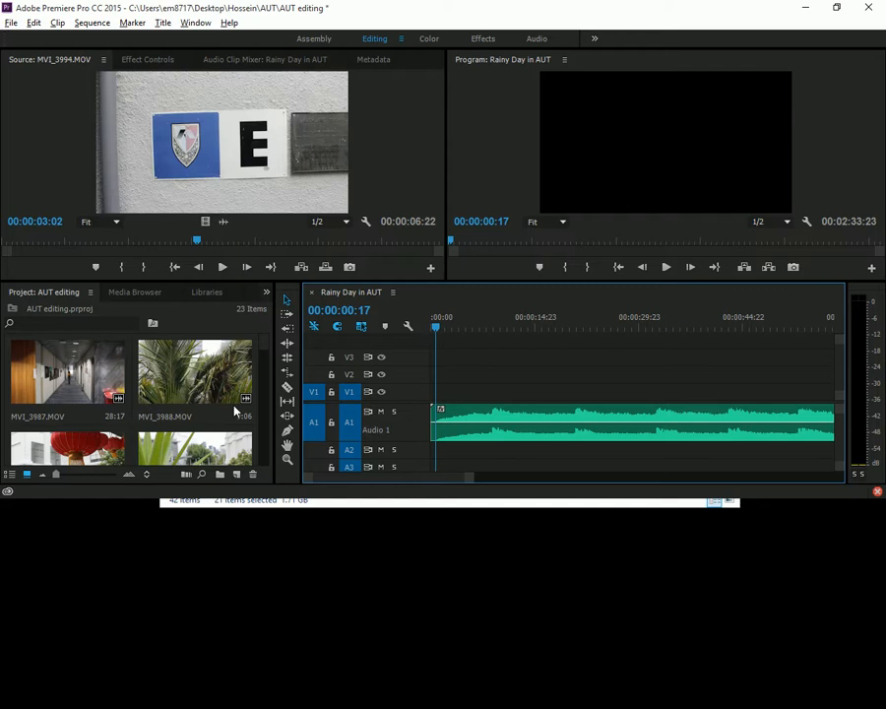
Create a new 1920 × 1080 title at 23.976 fps named "Beginnig Title".
scroll(237, 414, down, 4)
click(236, 473)
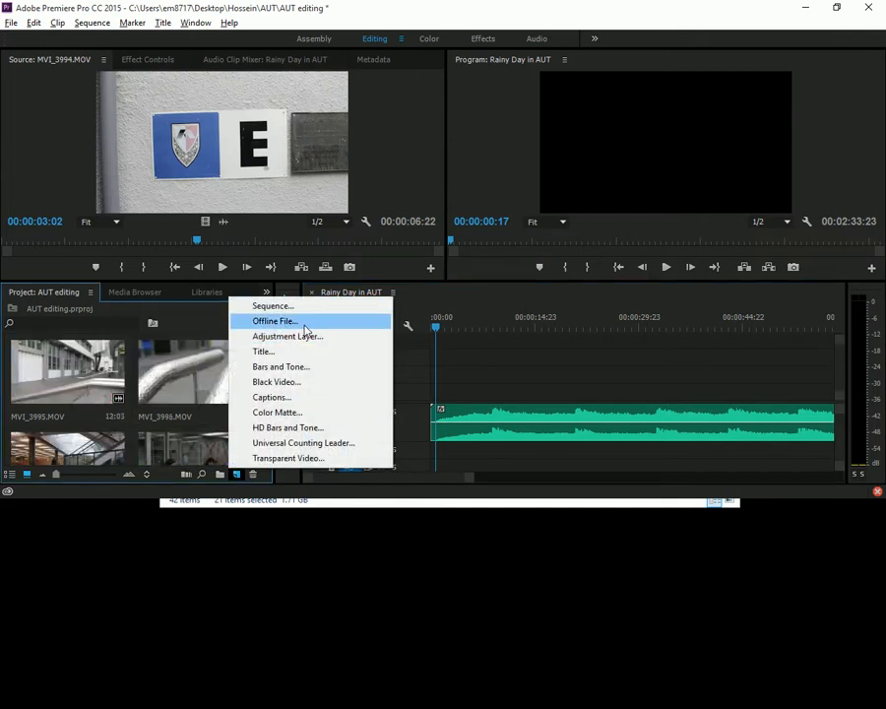
click(263, 352)
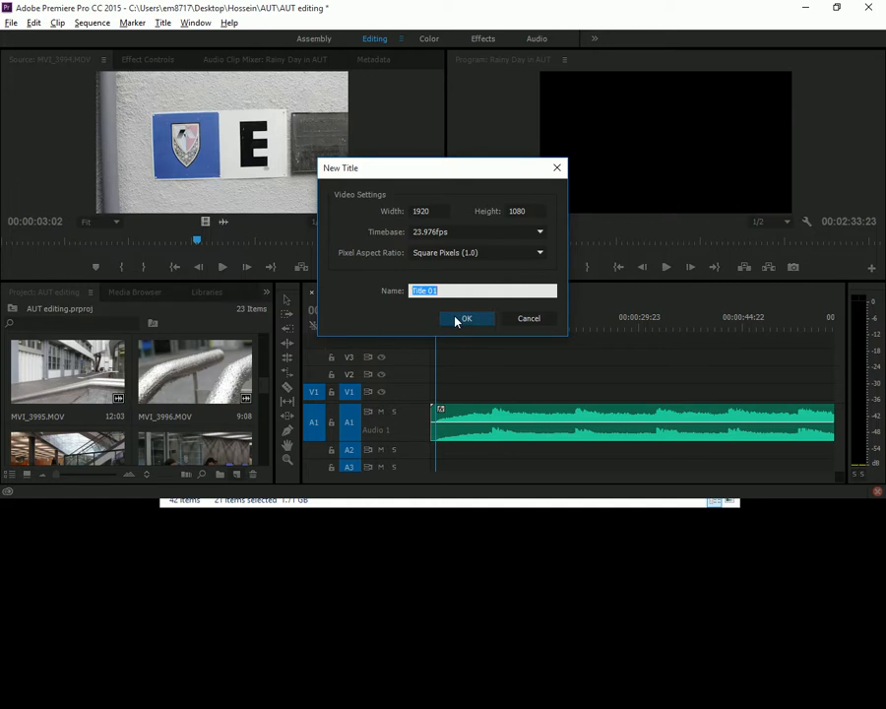
text(Beginnig)
click(461, 319)
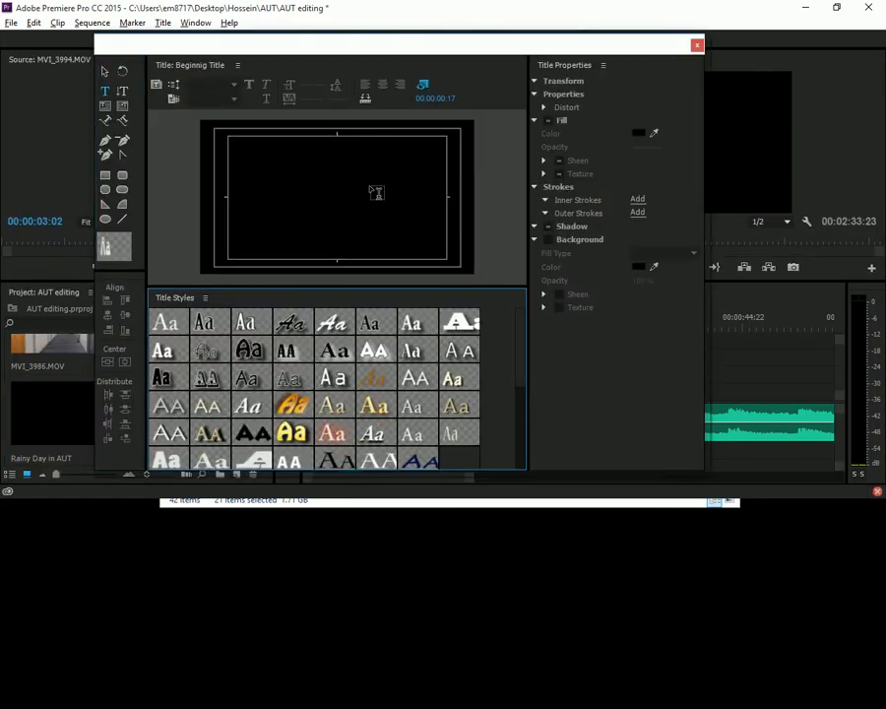
Add the letter E near the middle of the title and set its font family to Calibri.
click(313, 181)
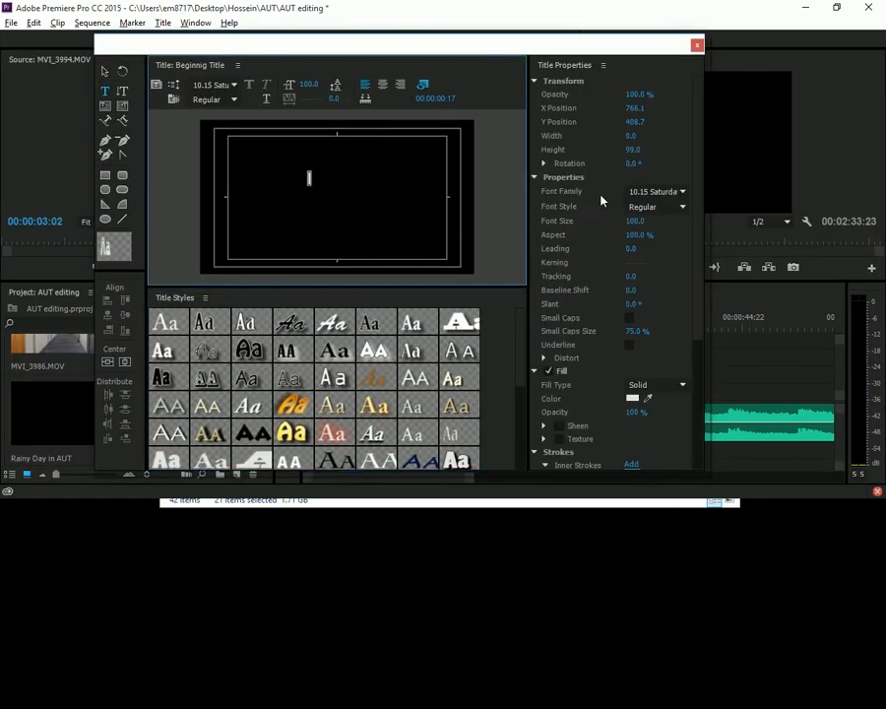
click(104, 71)
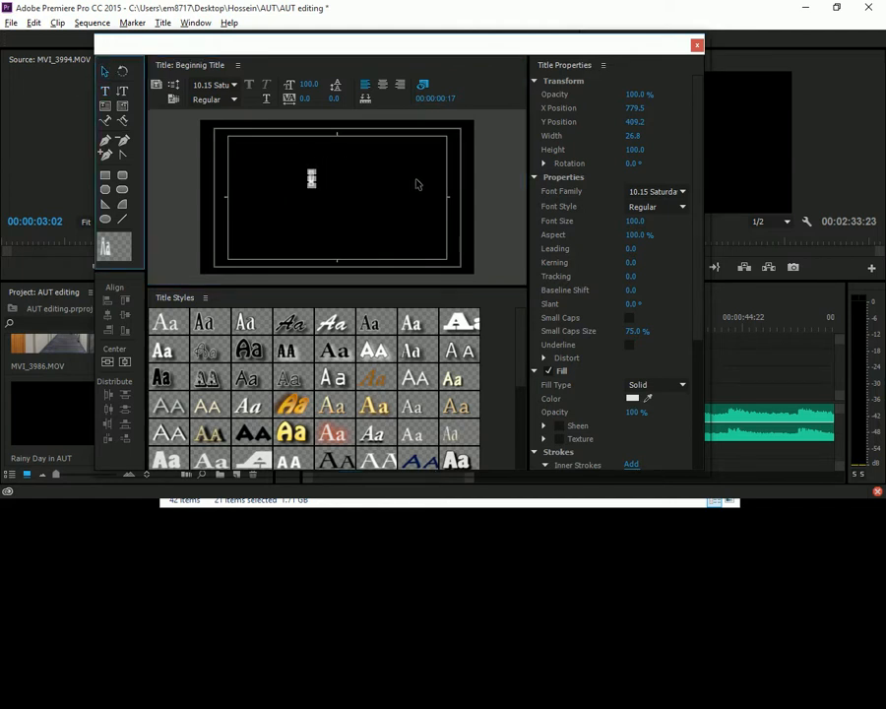
click(658, 192)
click(683, 192)
scroll(707, 311, up, 1)
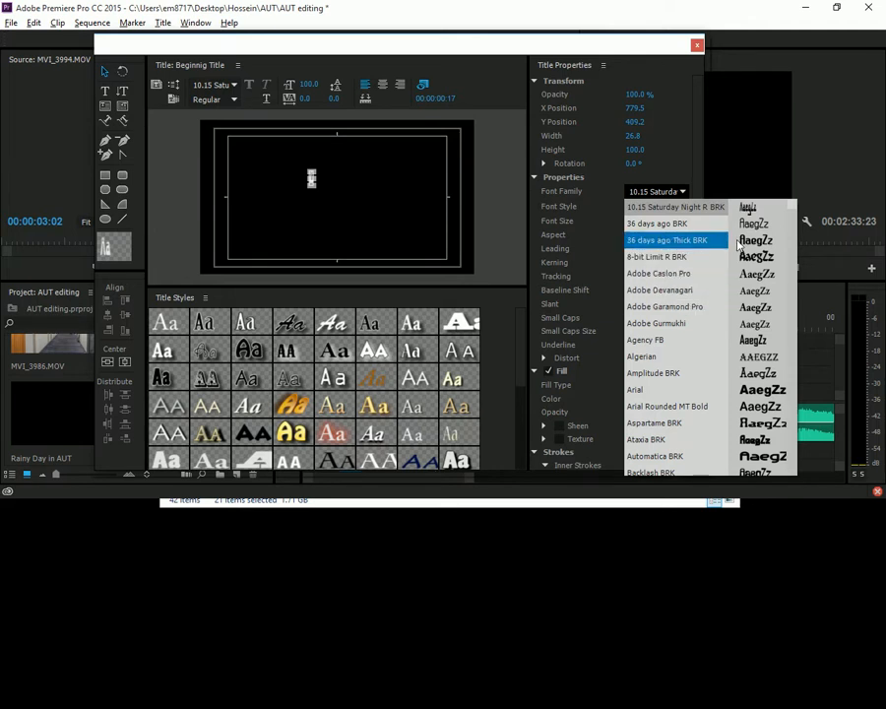
scroll(689, 367, down, 3)
scroll(688, 366, down, 5)
scroll(682, 368, up, 4)
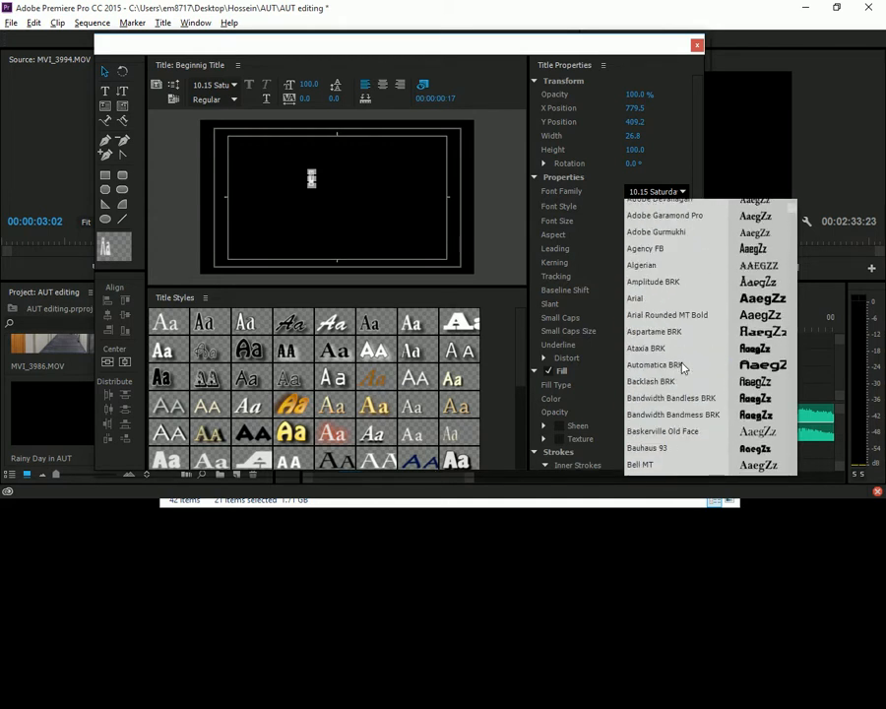
scroll(683, 364, up, 3)
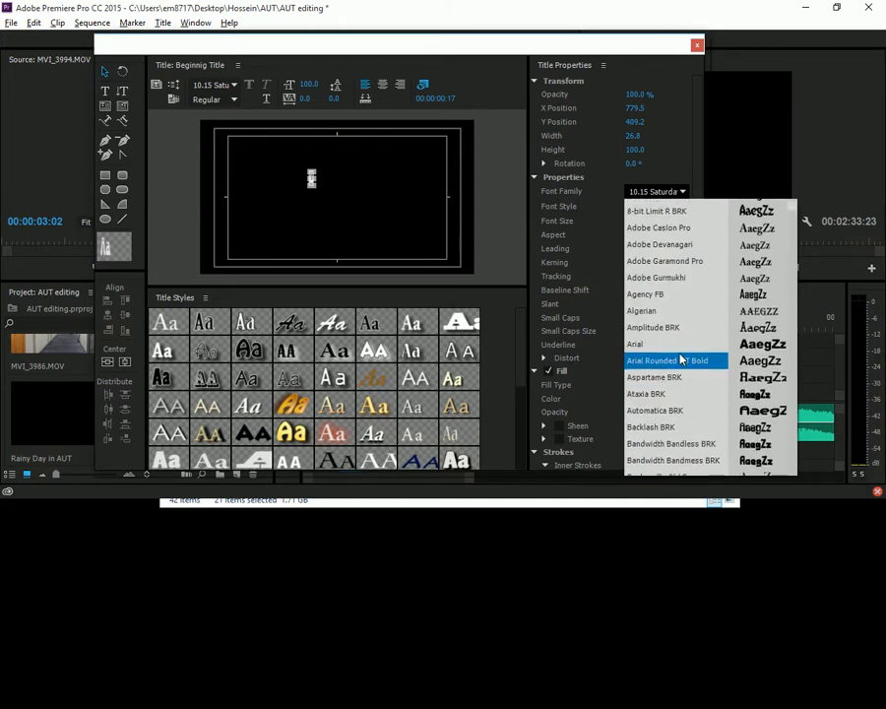
scroll(704, 359, down, 4)
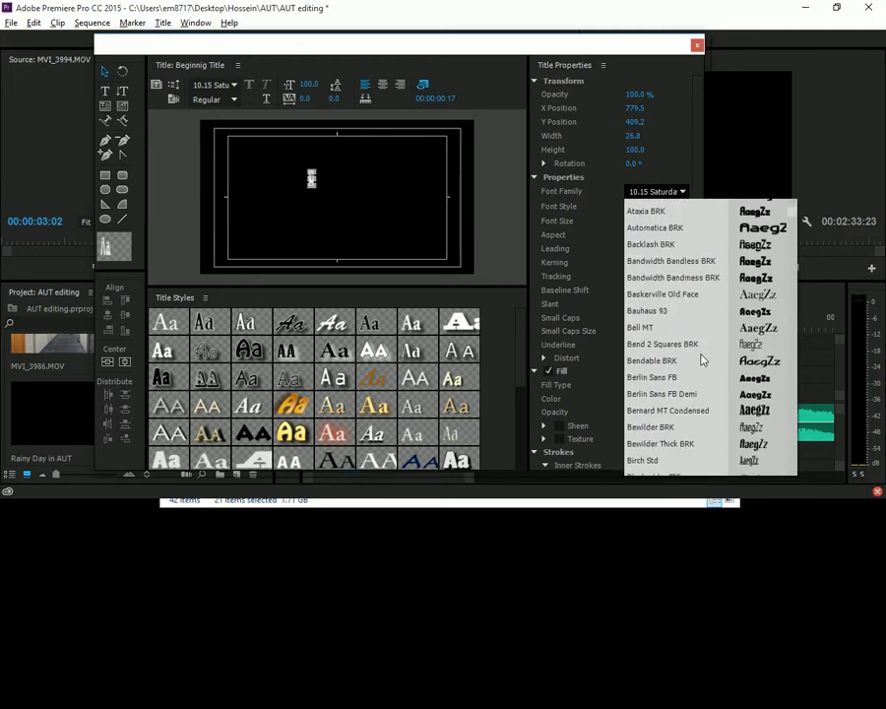
scroll(702, 360, down, 3)
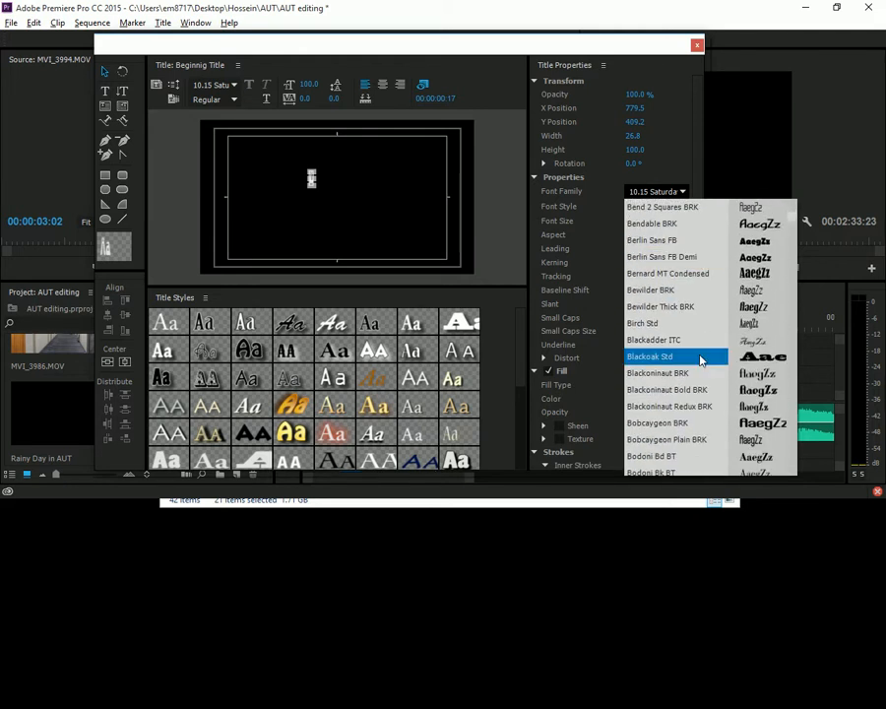
scroll(701, 360, down, 4)
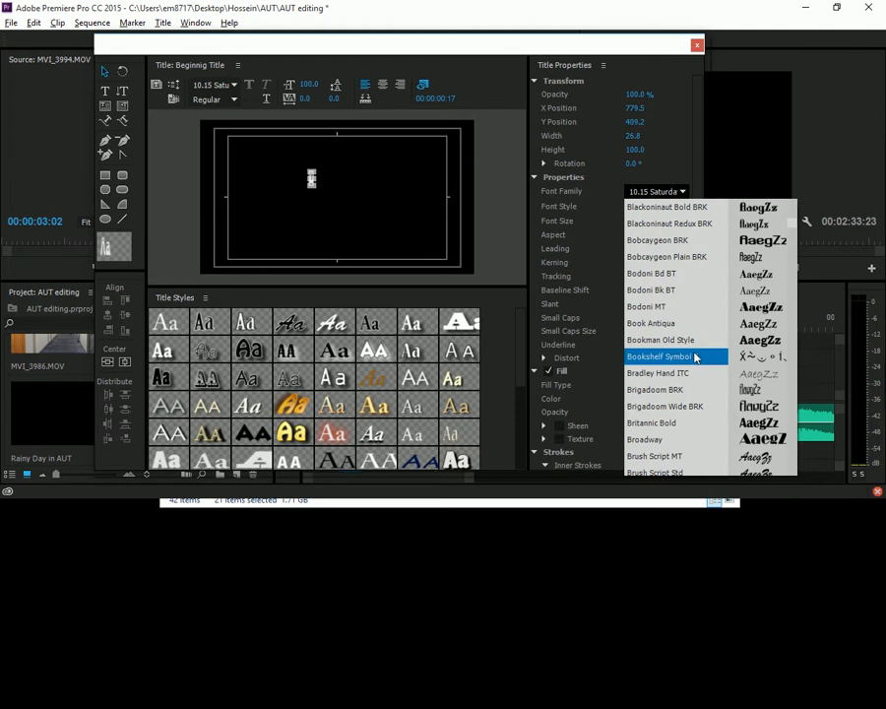
scroll(696, 358, down, 1)
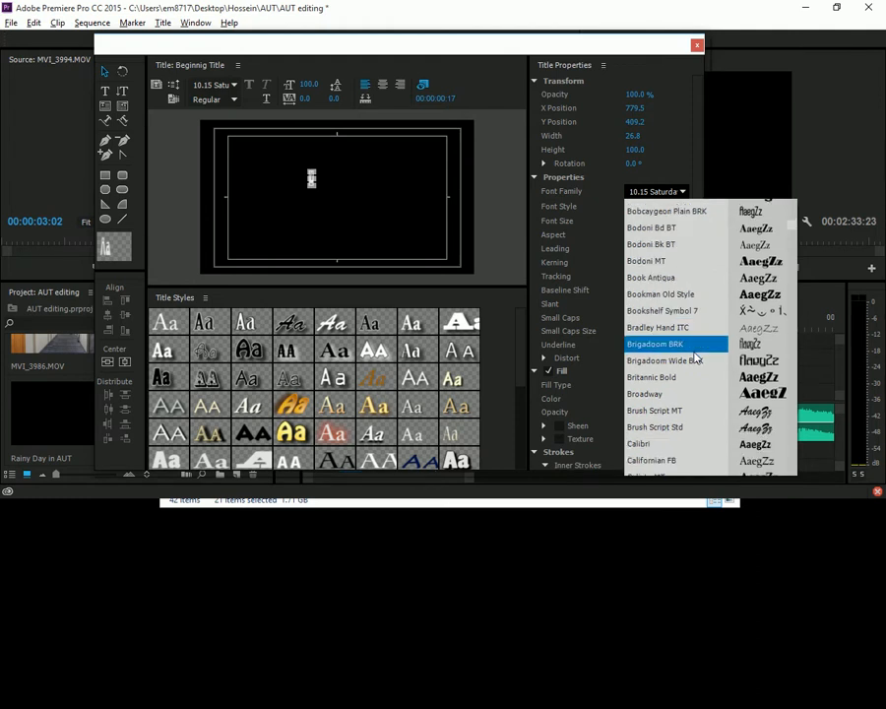
scroll(697, 361, down, 1)
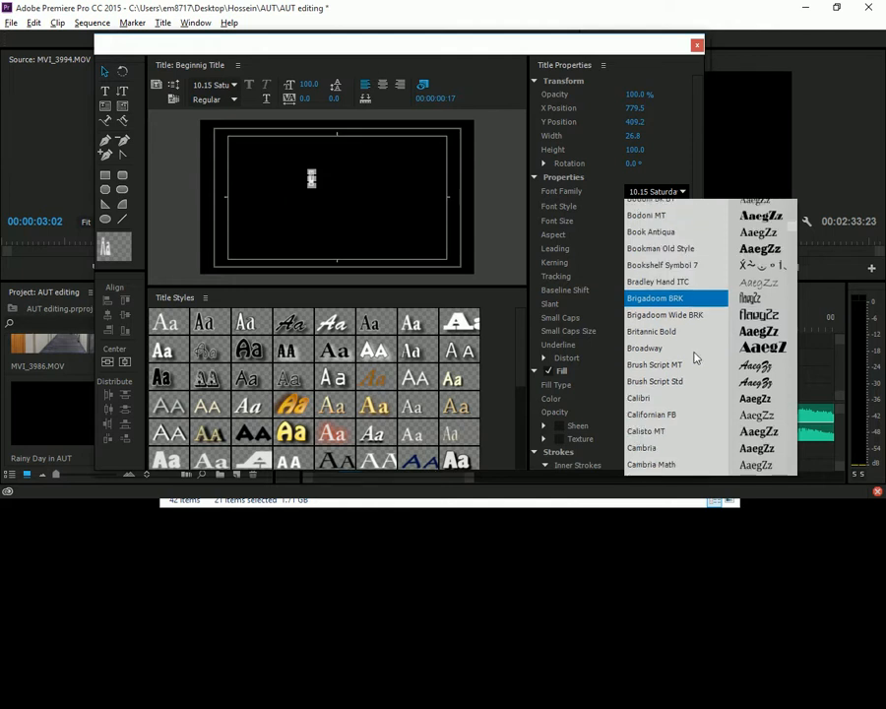
click(756, 404)
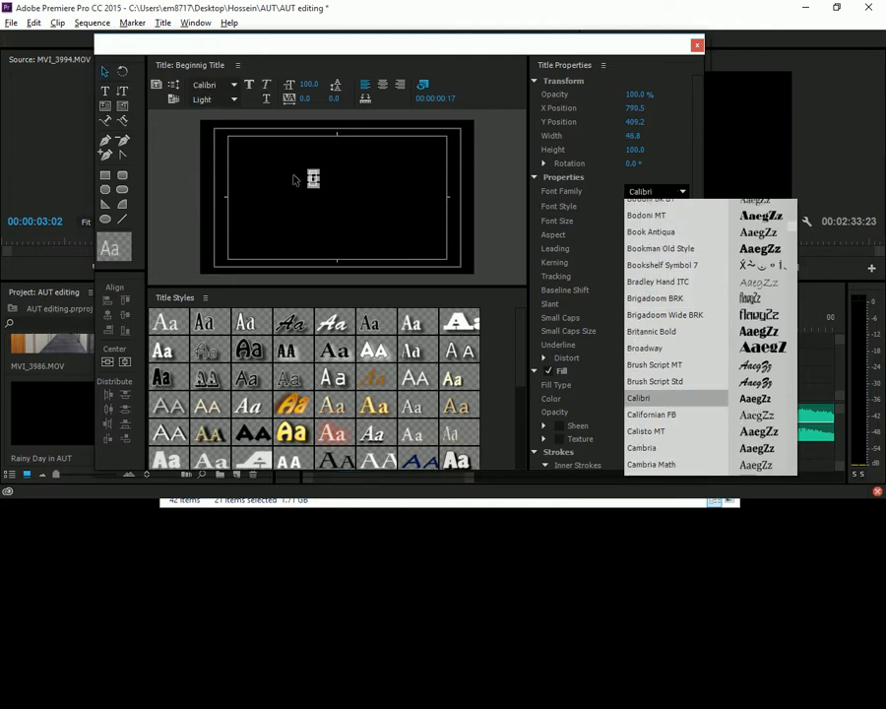
Enlarge the letter E to a font size of about 376 and set its font family to Castellar.
drag(317, 187, 380, 225)
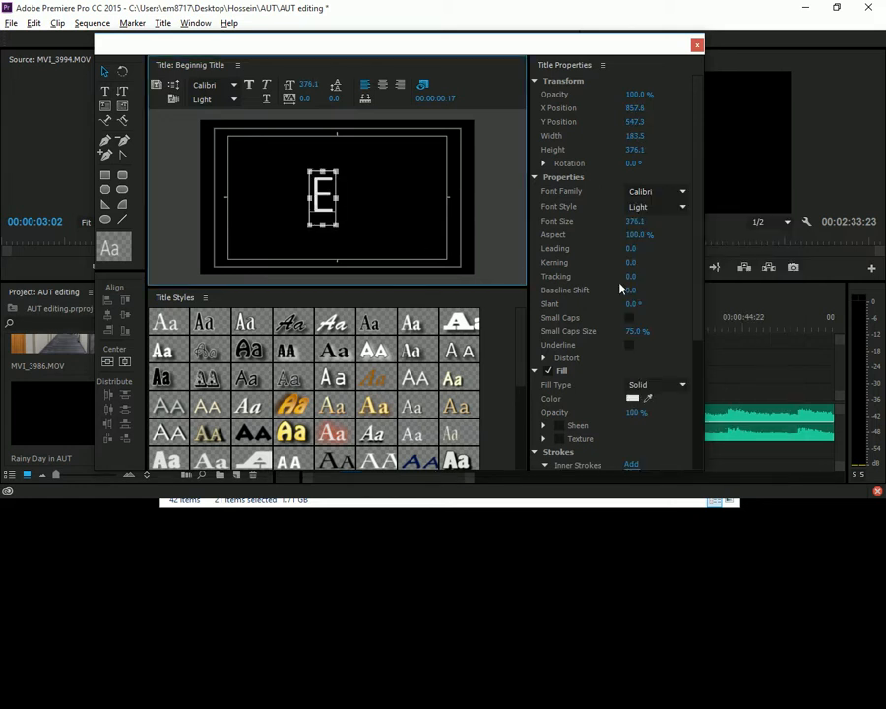
click(683, 193)
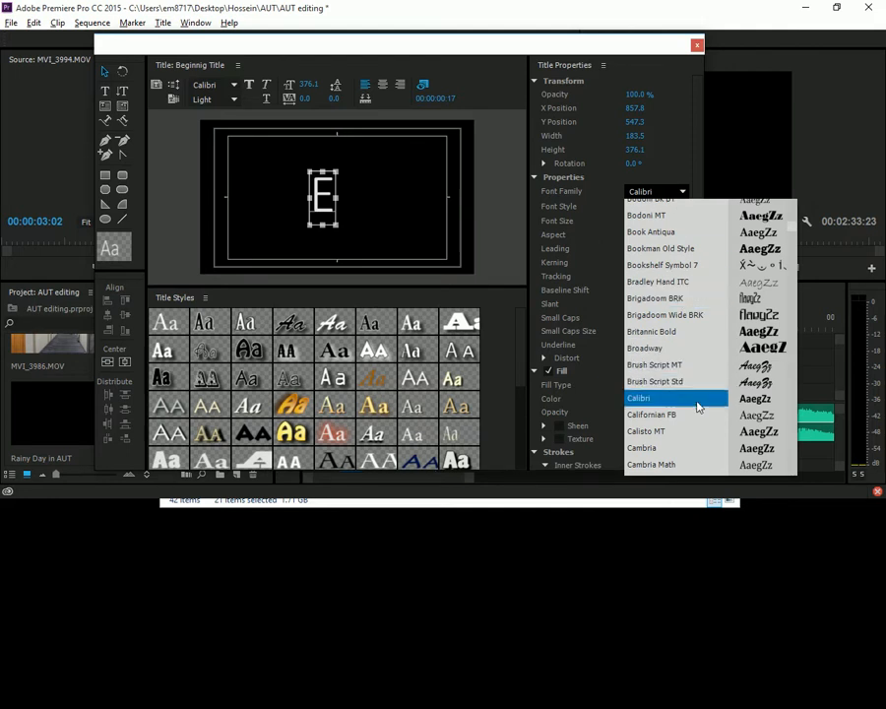
scroll(694, 407, down, 1)
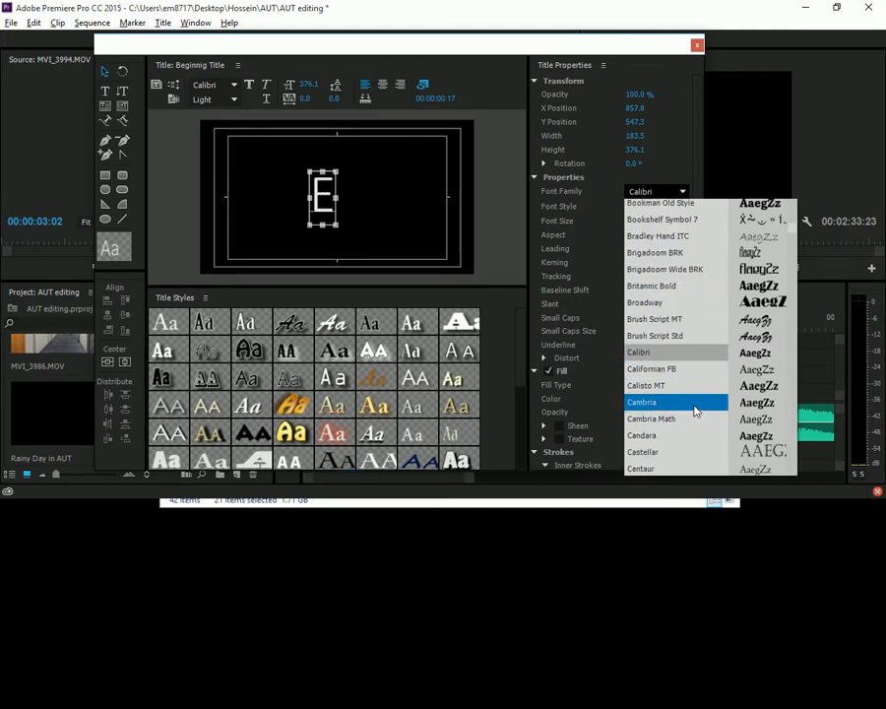
scroll(694, 410, down, 1)
click(694, 405)
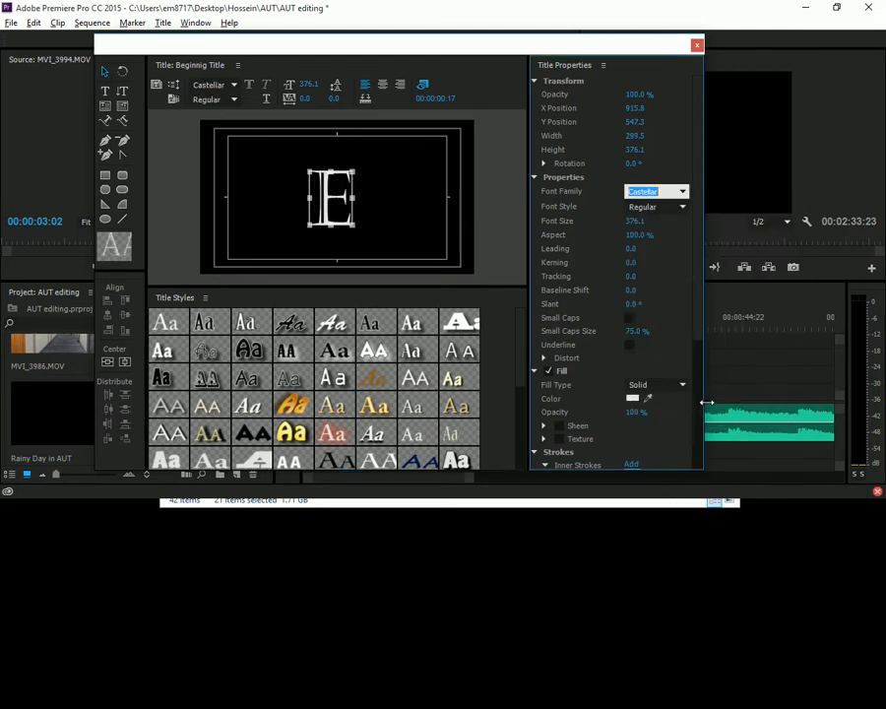
Set the letter E's font family to Century and centre it horizontally in the upper part of the title.
click(684, 192)
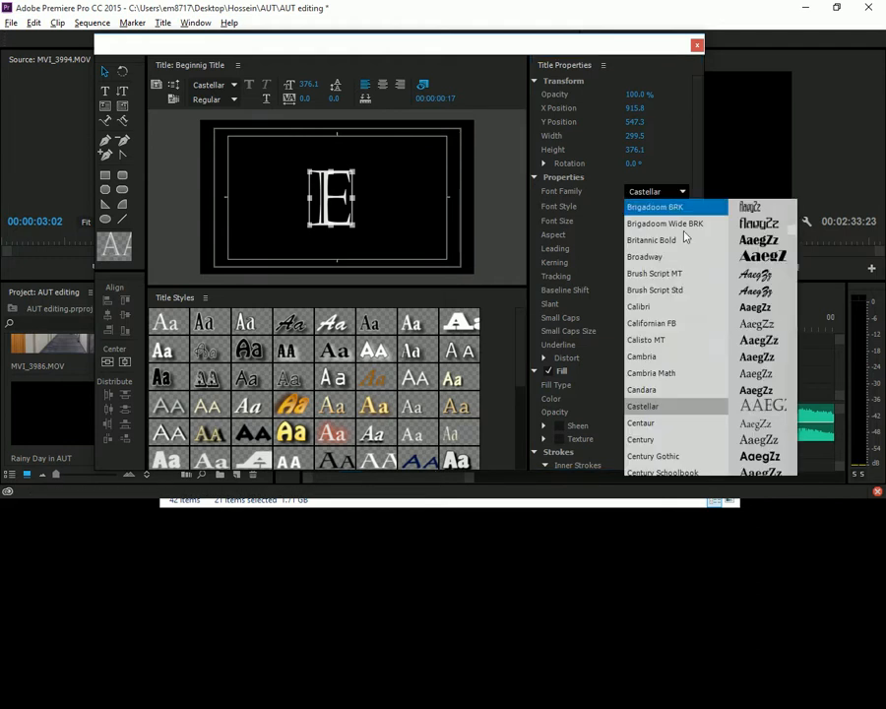
click(708, 393)
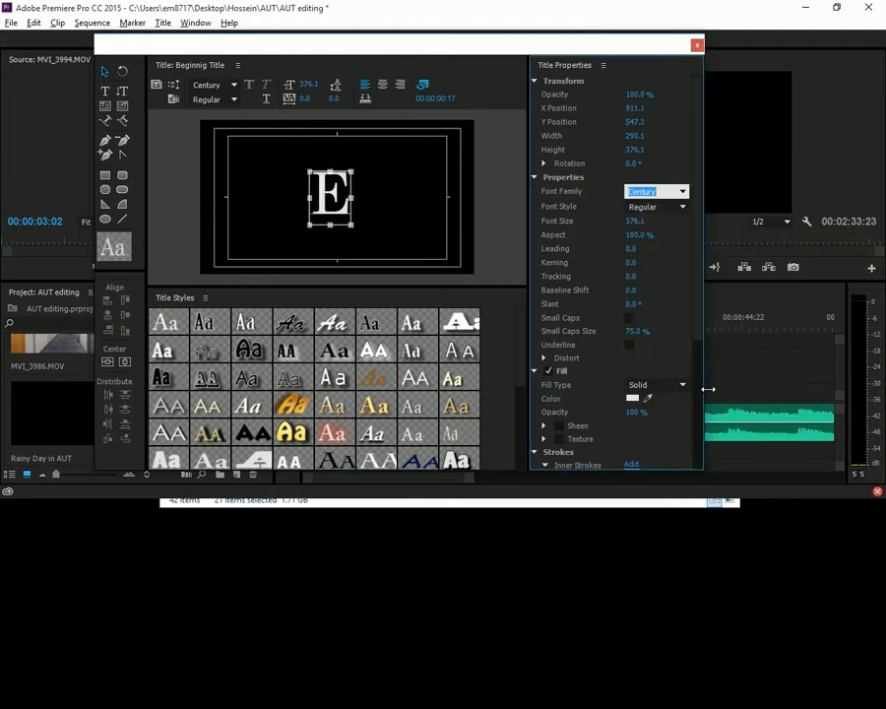
drag(353, 198, 361, 180)
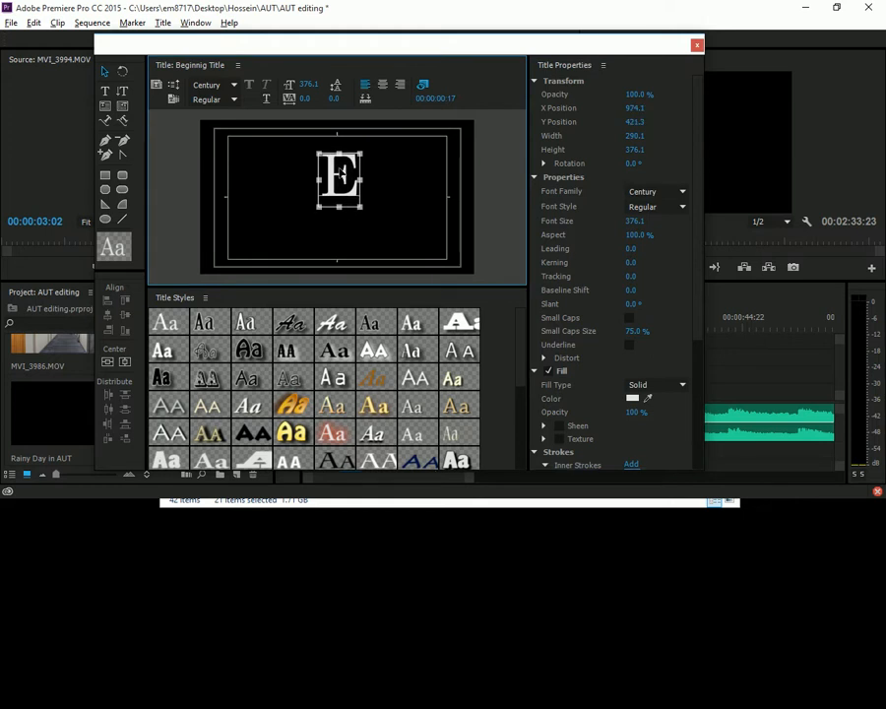
right_click(340, 135)
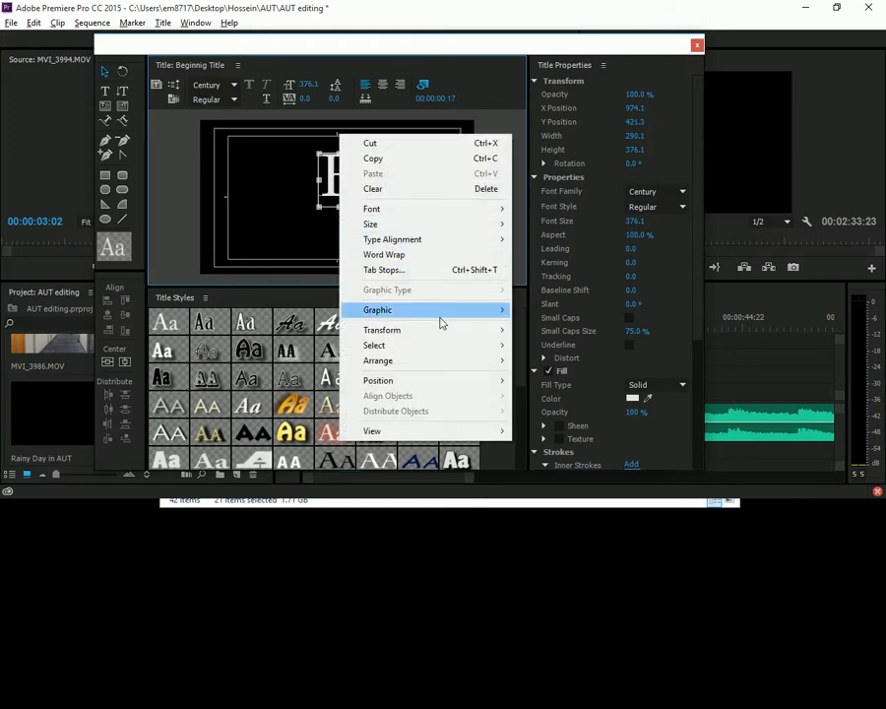
mouse_move(452, 352)
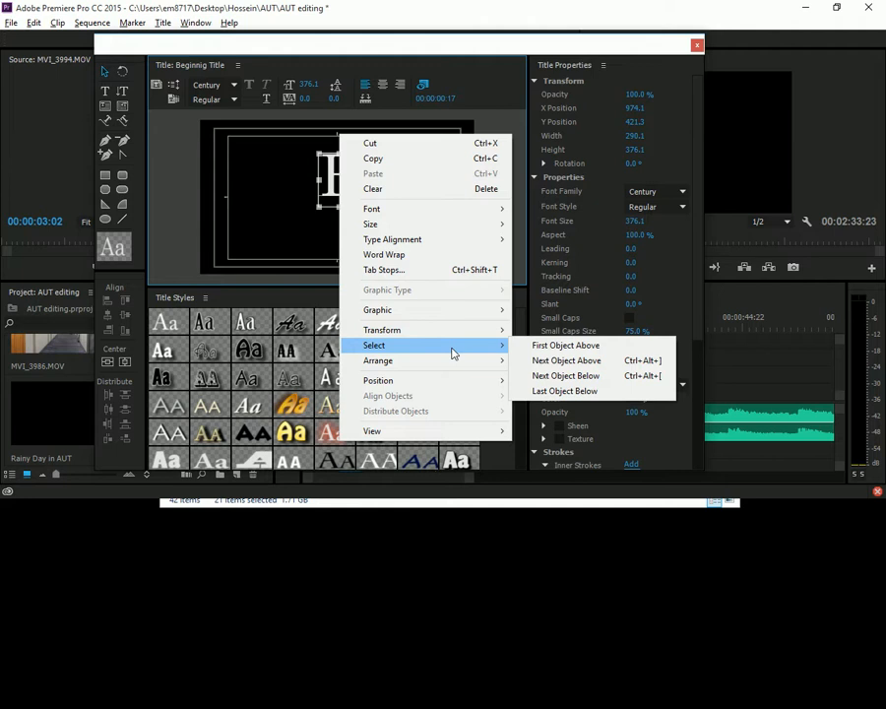
mouse_move(455, 379)
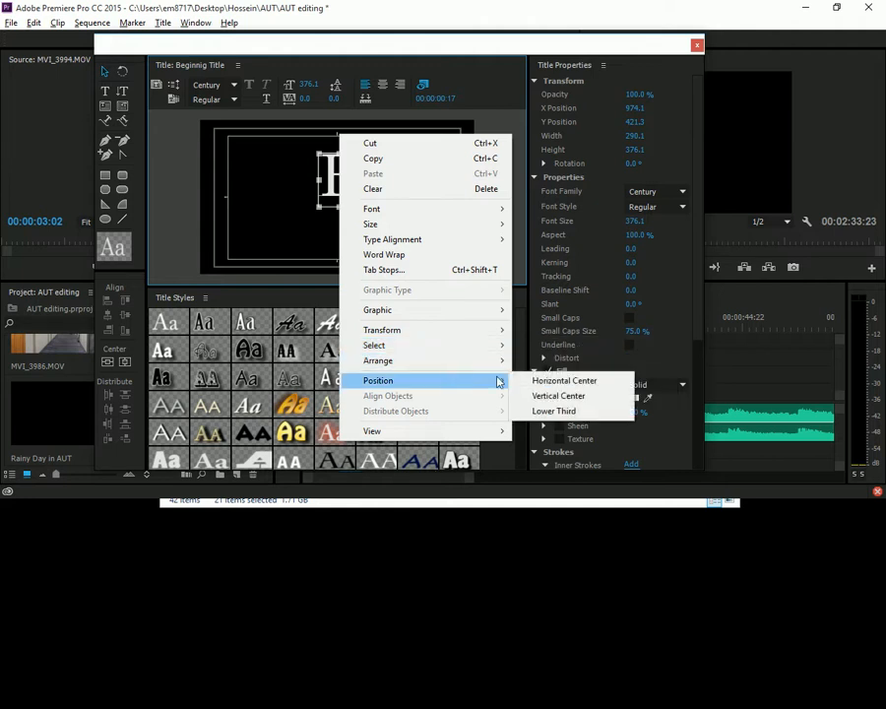
click(533, 385)
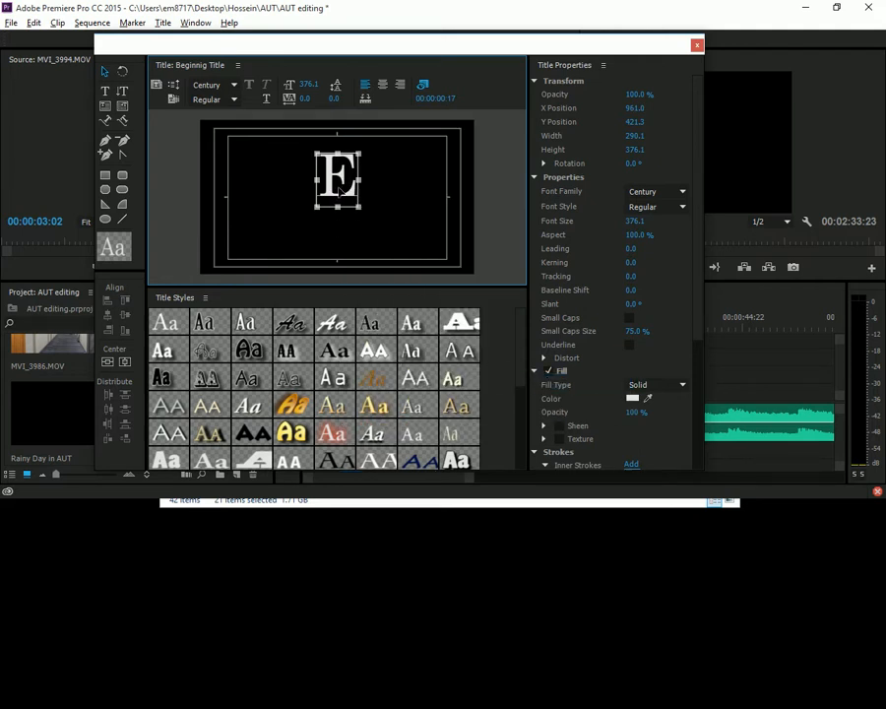
Centre the letter E vertically, and nudge it up to a Y position of about 415.
right_click(337, 154)
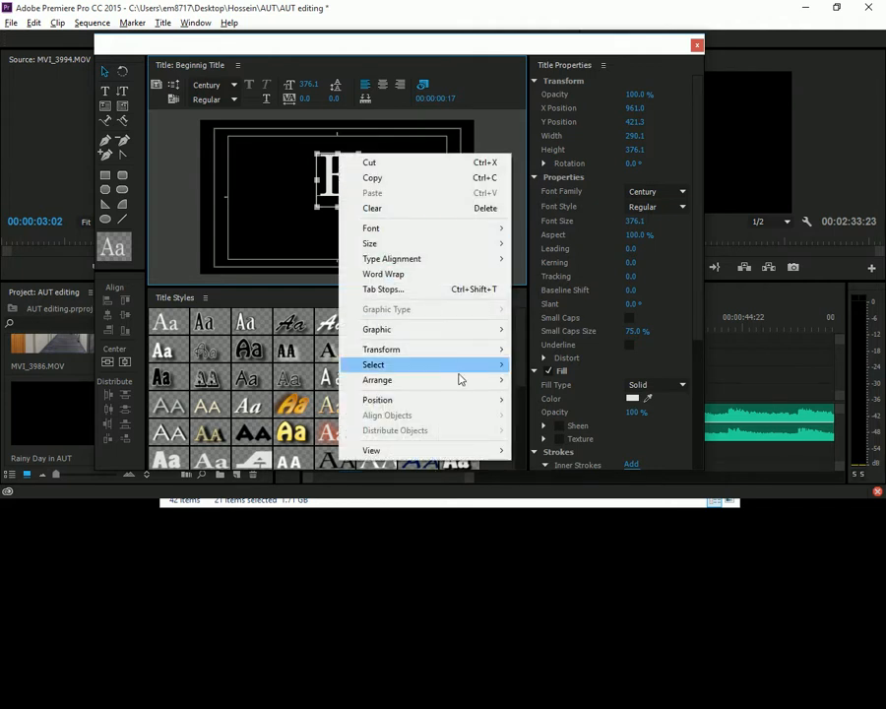
mouse_move(483, 399)
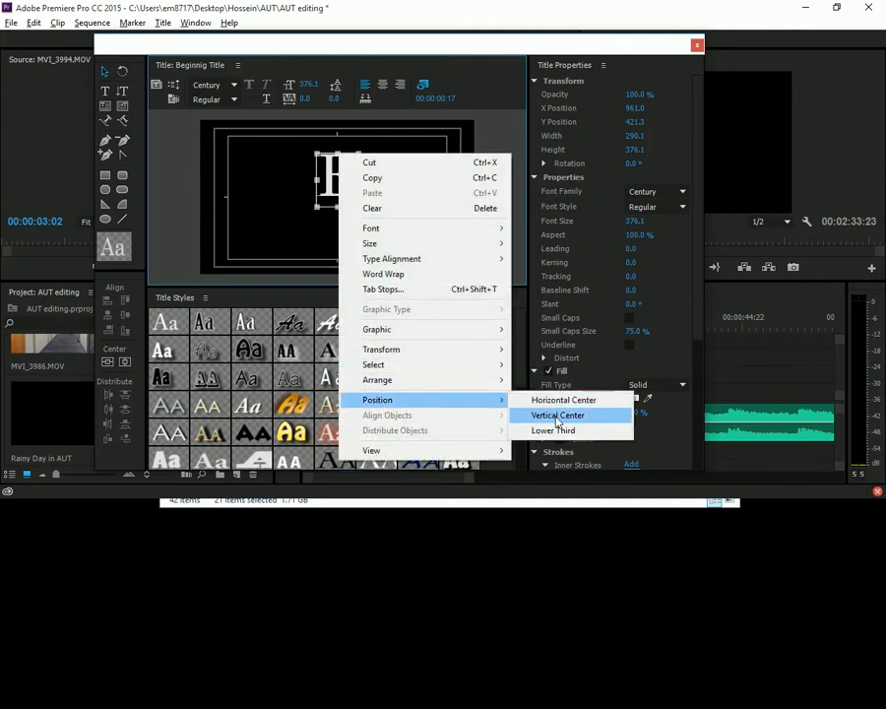
click(557, 414)
key(Up)
key(Up)
key(Up)
key(Up)
key(Up)
key(Up)
key(Up)
key(Up)
key(Up)
key(Up)
key(Up)
key(Up)
key(Up)
key(Up)
key(Up)
key(Up)
key(Up)
key(Up)
key(Up)
key(Up)
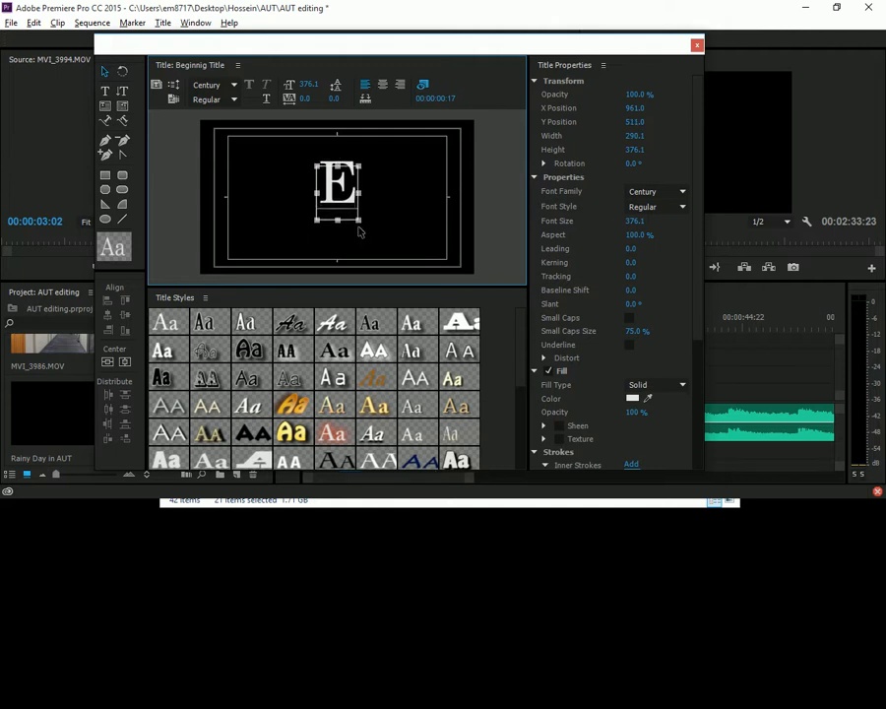
key(shift+Up)
key(shift+Up)
key(shift+Up)
key(shift+Up)
key(shift+Up)
key(shift+Up)
key(shift+Up)
key(shift+Up)
key(shift+Up)
key(shift+Up)
key(shift+Up)
key(shift+Up)
key(shift+Up)
key(shift+Up)
key(shift+Up)
key(shift+Up)
key(shift+Up)
key(shift+Up)
key(shift+Up)
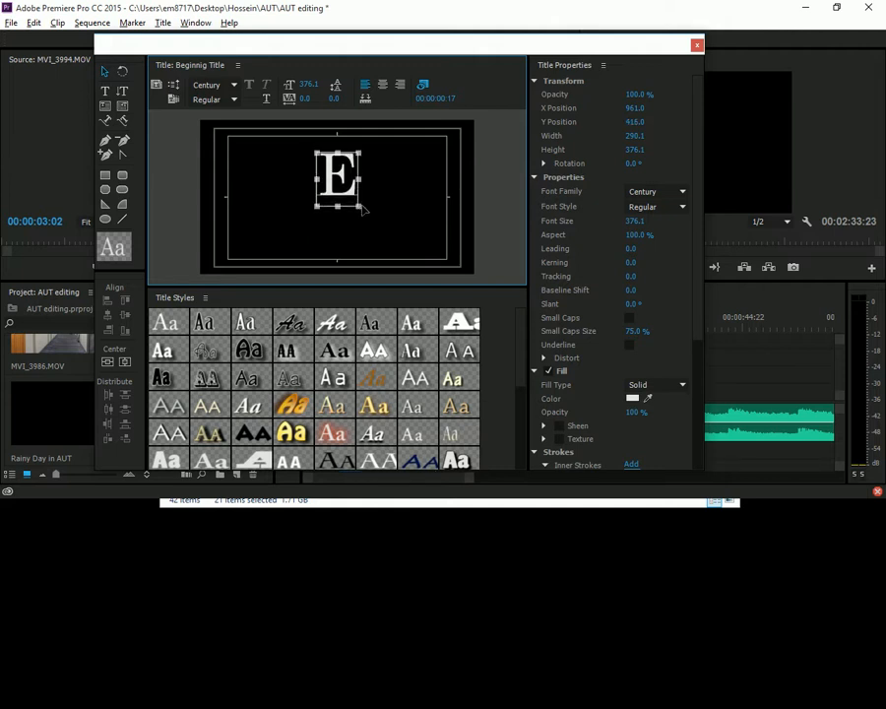
Shrink the letter E to a font size of about 236 and centre it both vertically and horizontally.
drag(357, 208, 341, 188)
right_click(332, 141)
mouse_move(480, 385)
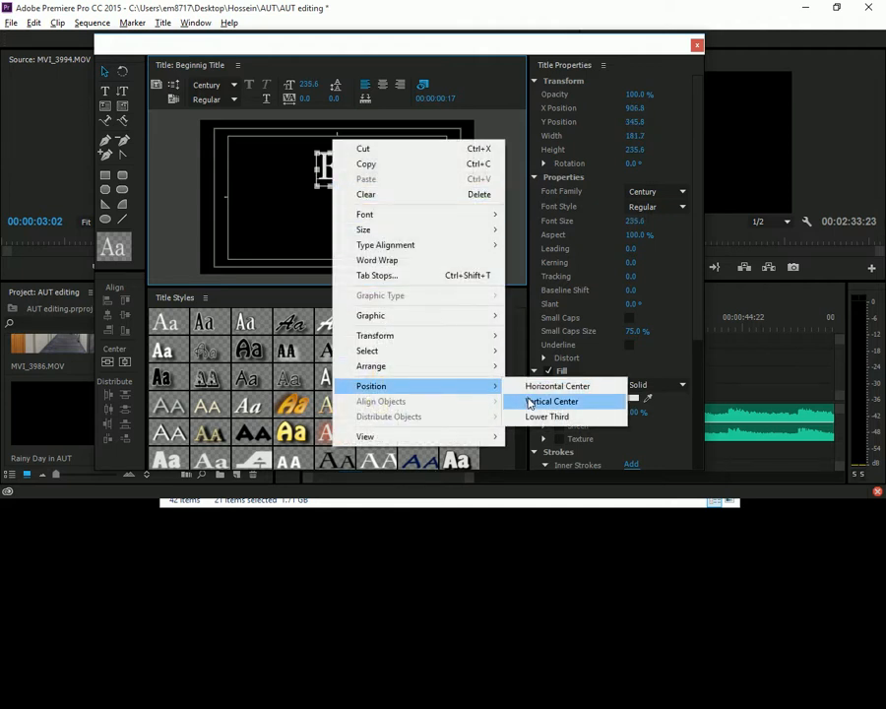
click(526, 402)
right_click(328, 166)
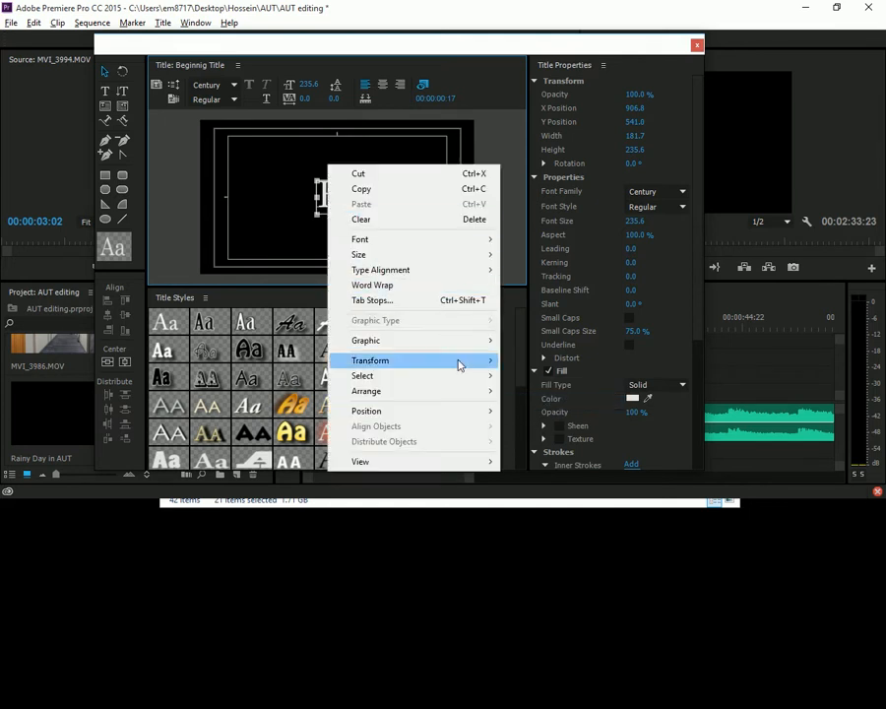
mouse_move(477, 412)
click(532, 410)
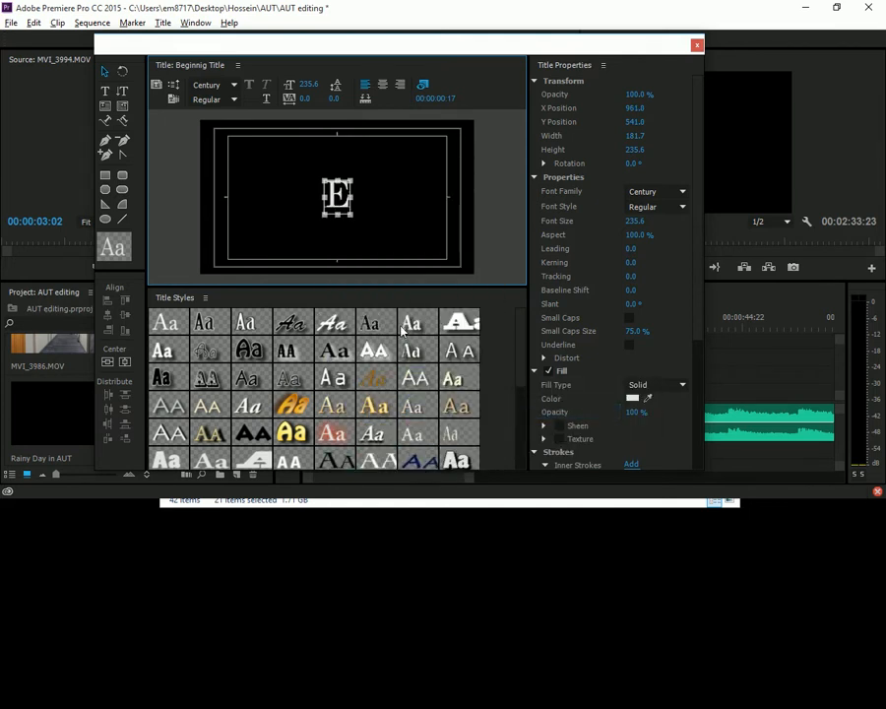
Nudge the letter E straight up from the centre to a Y position of 336.
key(Up)
key(Up)
key(Up)
key(Up)
key(Up)
key(Up)
key(Up)
key(Up)
key(Up)
key(Up)
key(Up)
key(Up)
key(Up)
key(Up)
key(Up)
key(Up)
key(Up)
key(Up)
key(Up)
key(Up)
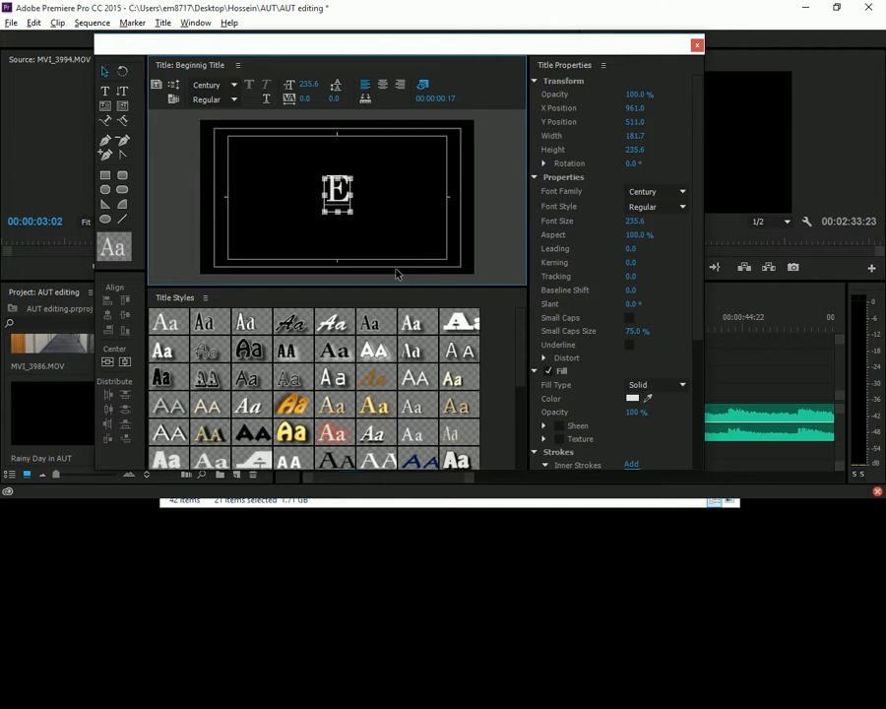
key(shift+Up)
key(shift+Up)
key(shift+Up)
key(shift+Up)
key(shift+Up)
key(shift+Up)
key(shift+Up)
key(shift+Up)
key(shift+Up)
key(shift+Up)
key(shift+Up)
key(shift+Up)
key(shift+Up)
key(shift+Up)
key(shift+Up)
key(shift+Up)
key(shift+Up)
key(shift+Up)
key(shift+Up)
key(shift+Up)
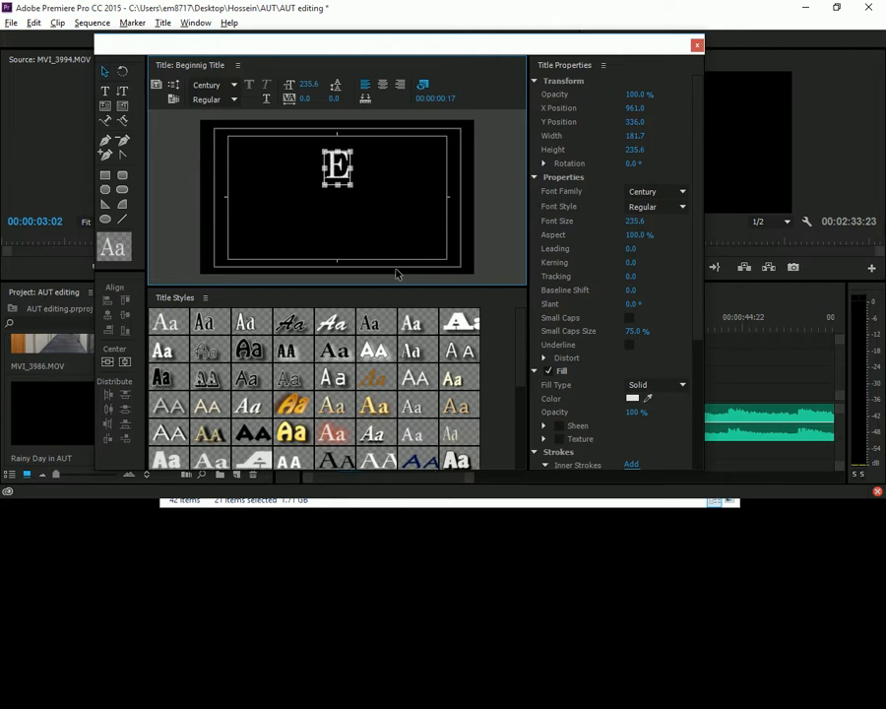
Add a two-line text object below the E reading "means" and "Ephemeral".
click(105, 90)
click(313, 187)
text(means)
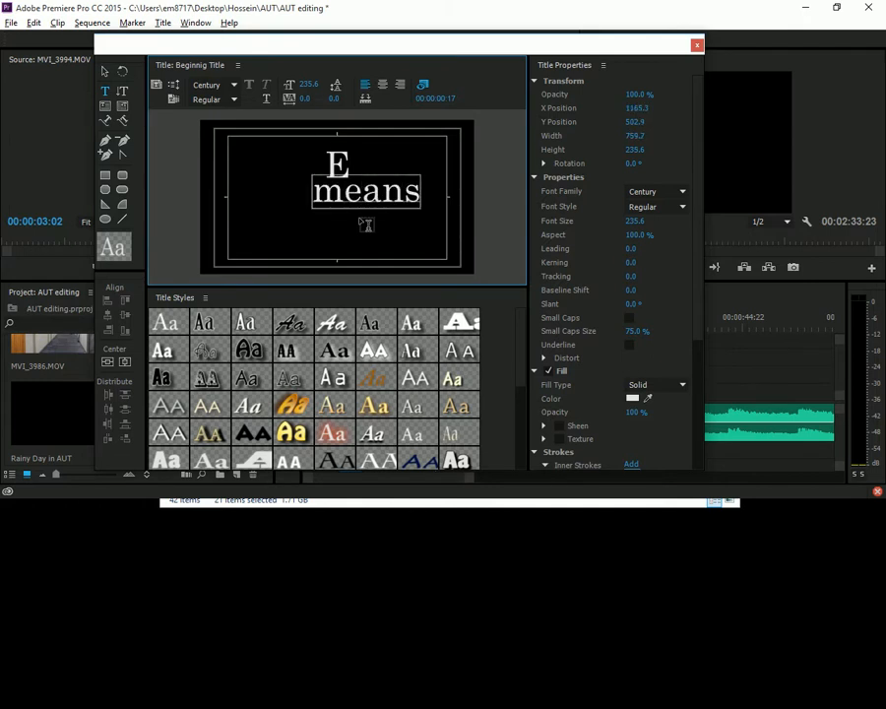
key(Return)
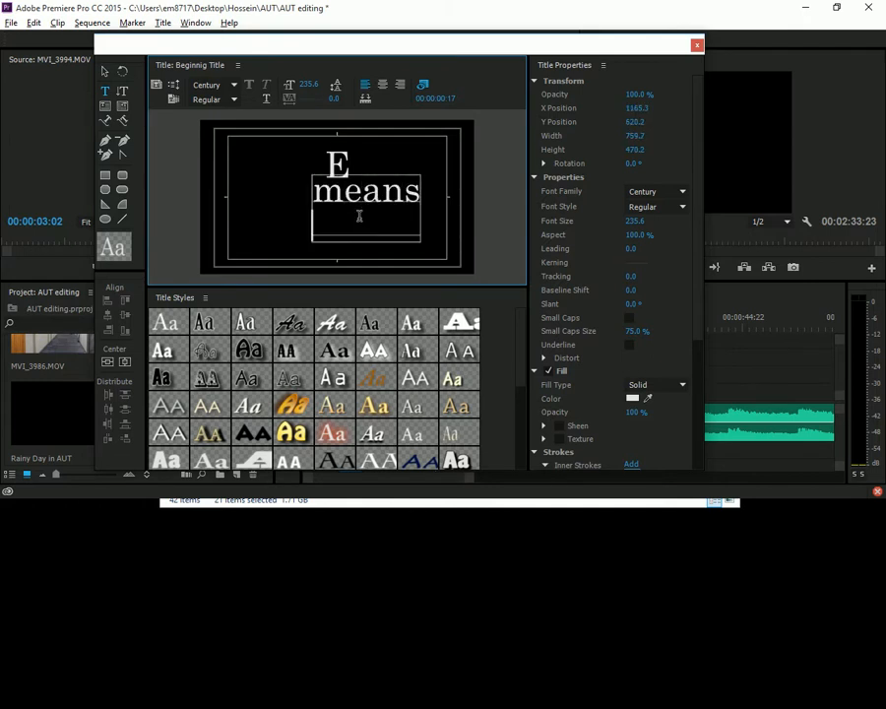
text(Ephe)
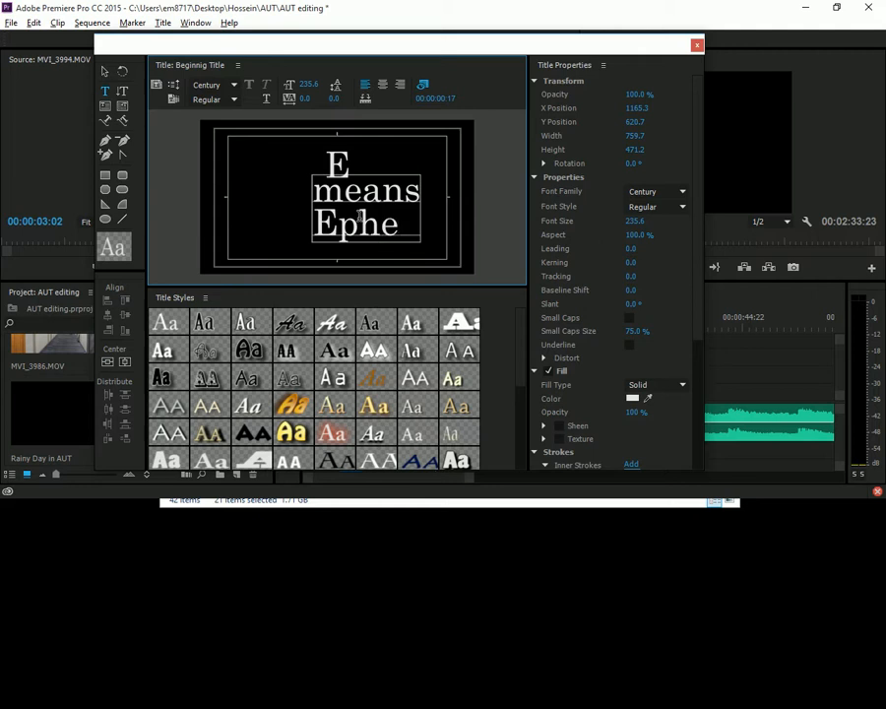
text(meral)
Scale the "means Ephemeral" text down to a font size of about 141 and look through its properties.
click(105, 71)
drag(495, 175, 421, 209)
scroll(671, 311, down, 10)
scroll(665, 315, up, 2)
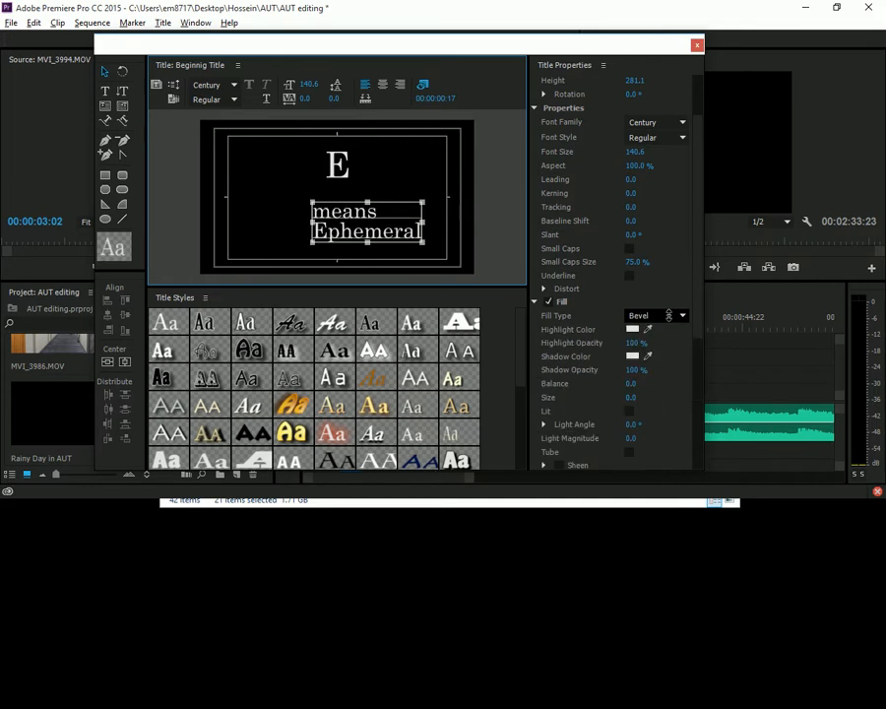
scroll(683, 213, up, 3)
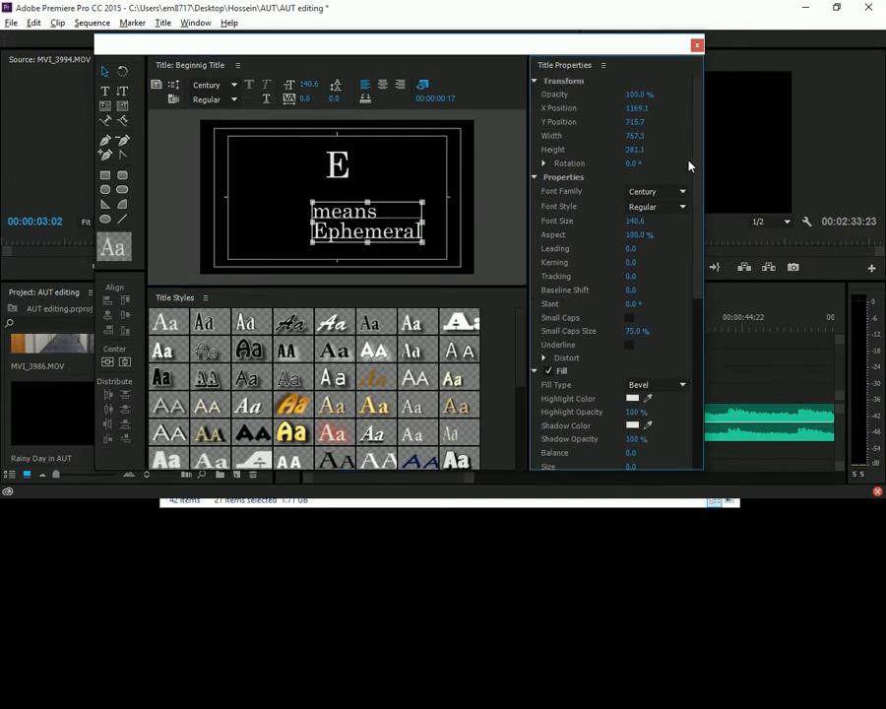
drag(697, 268, 694, 405)
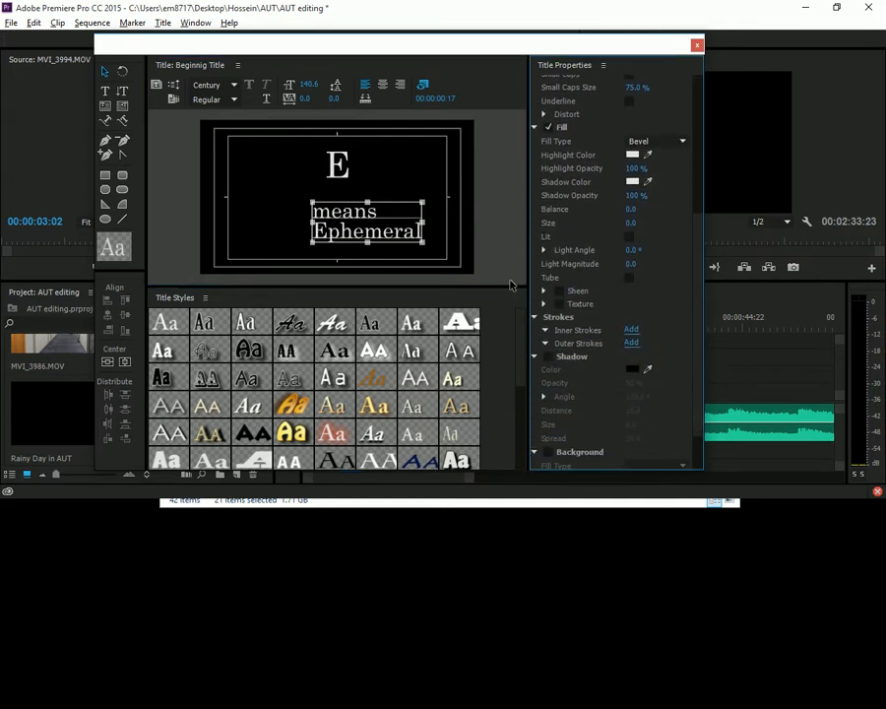
Centre-align the two text lines and reduce the block to a font size of about 84 below the E.
click(383, 85)
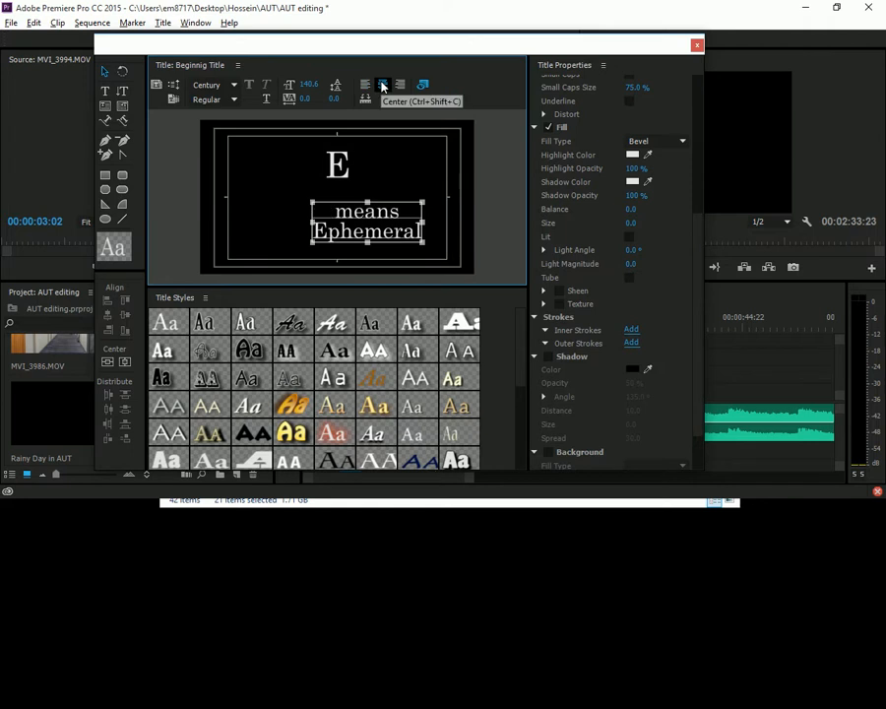
drag(367, 213, 336, 212)
drag(392, 198, 261, 214)
Reduce only the word "means" to a font size of 50.7.
double_click(318, 224)
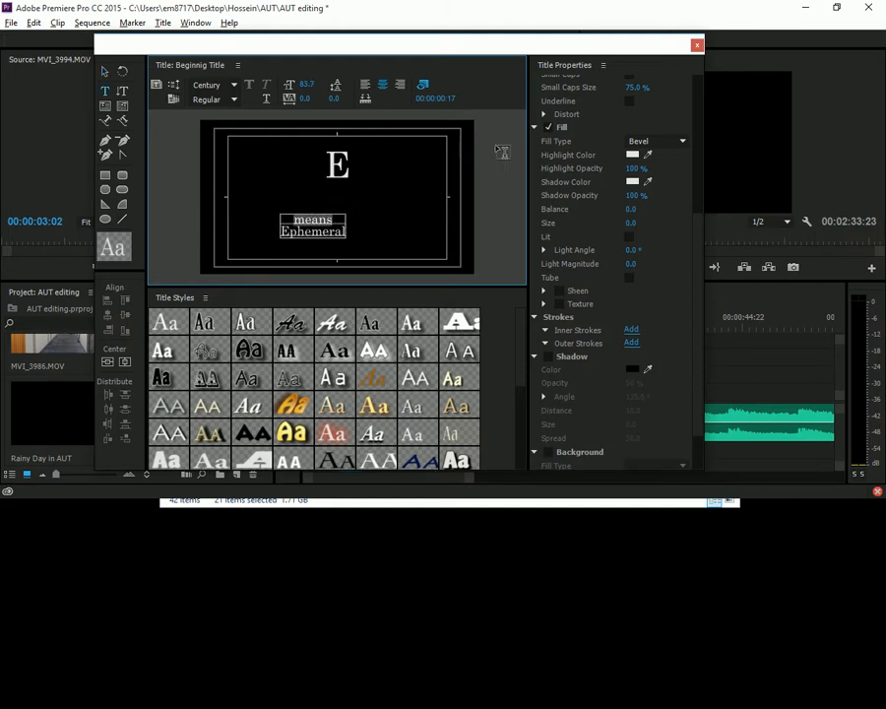
scroll(647, 225, up, 6)
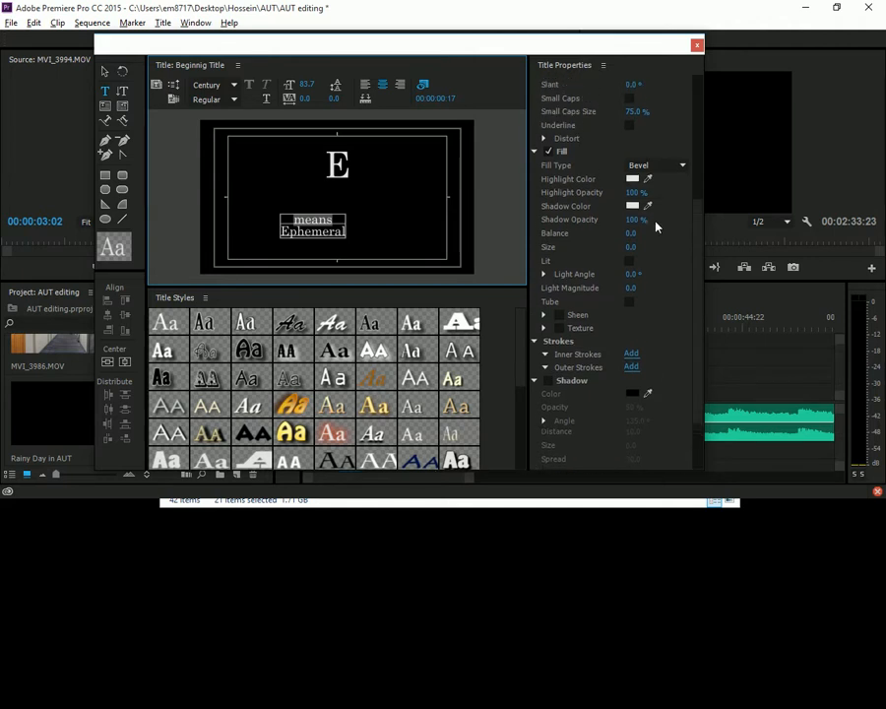
scroll(635, 207, up, 4)
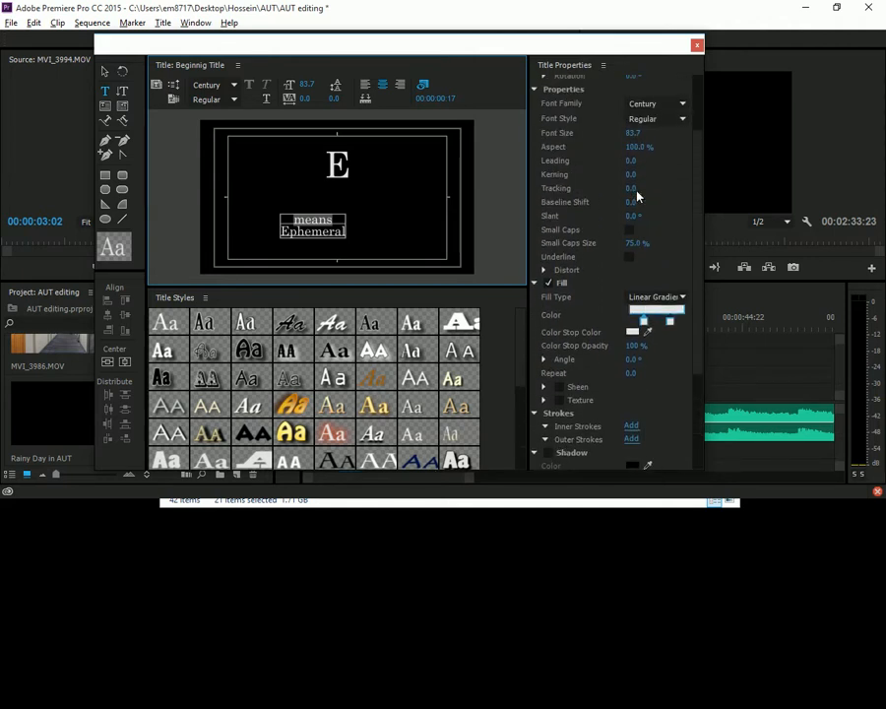
drag(641, 134, 608, 134)
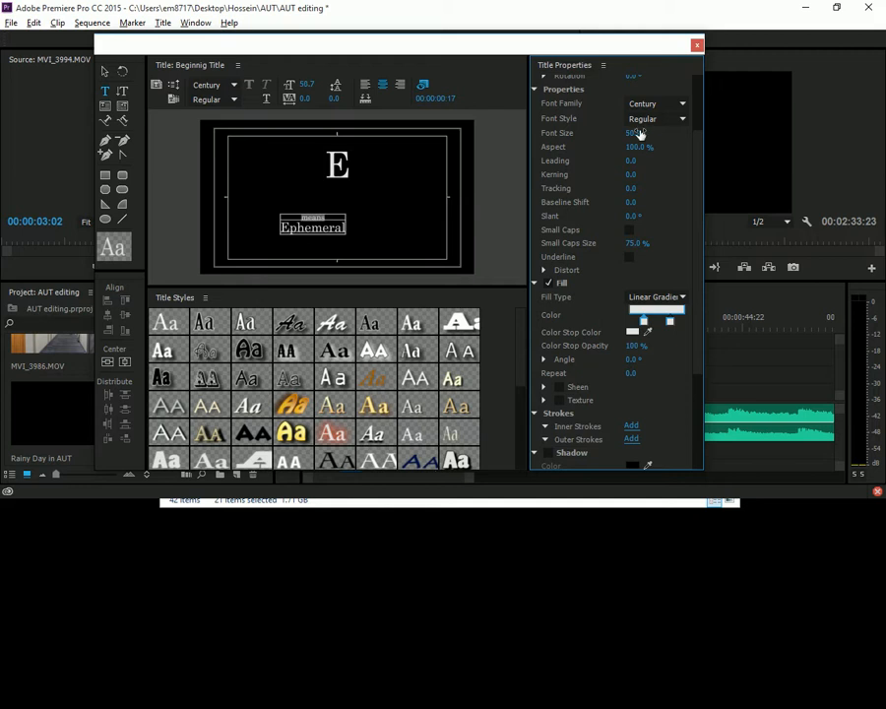
Centre the "means Ephemeral" text block horizontally in the title.
click(105, 71)
click(313, 227)
right_click(318, 228)
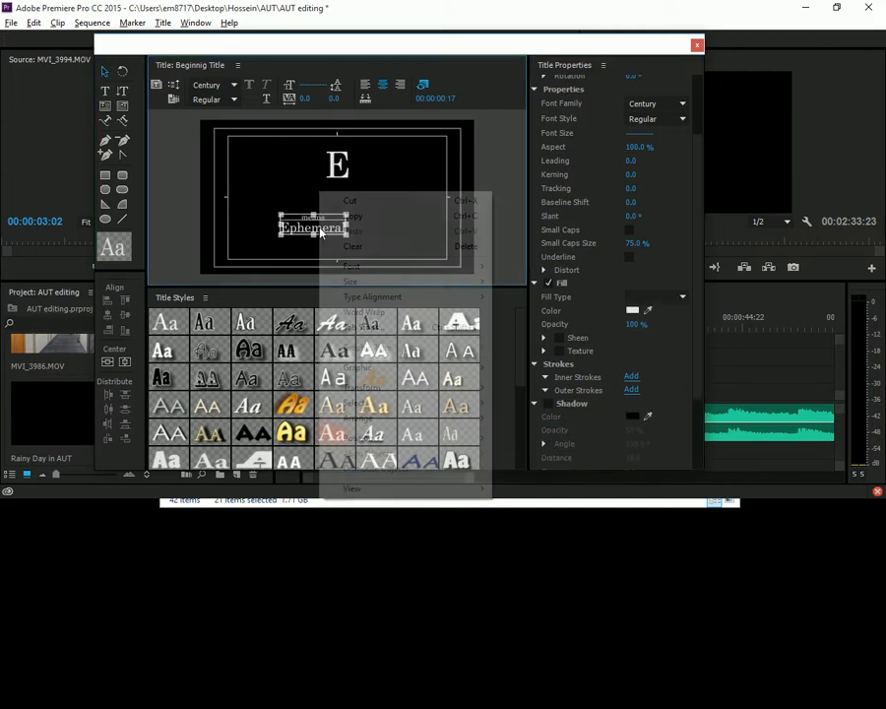
mouse_move(451, 418)
mouse_move(467, 439)
click(544, 438)
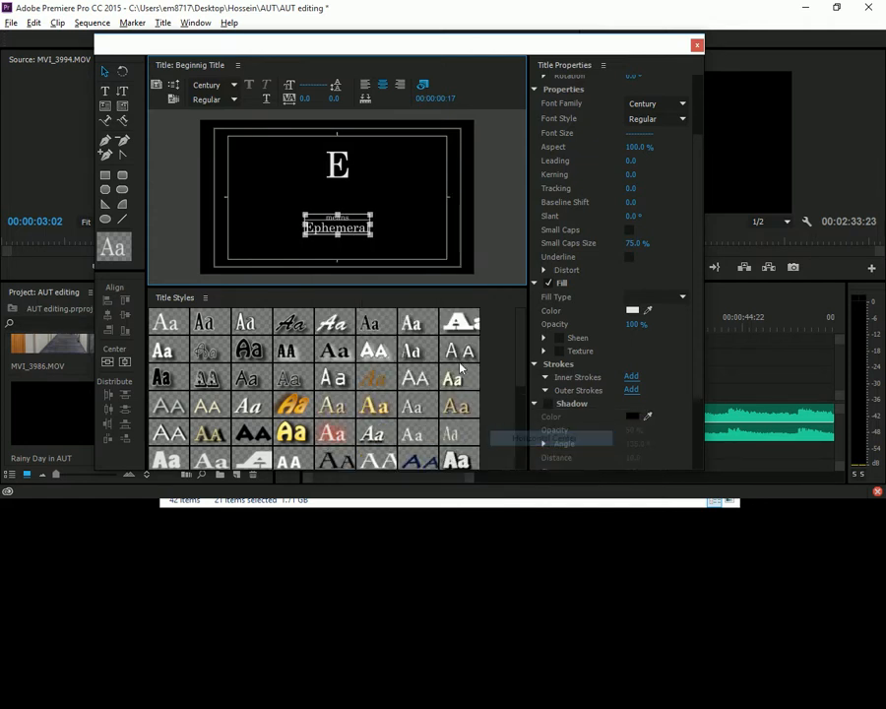
Enlarge the letter E to a font size of about 376 and centre it horizontally above the text block.
click(337, 170)
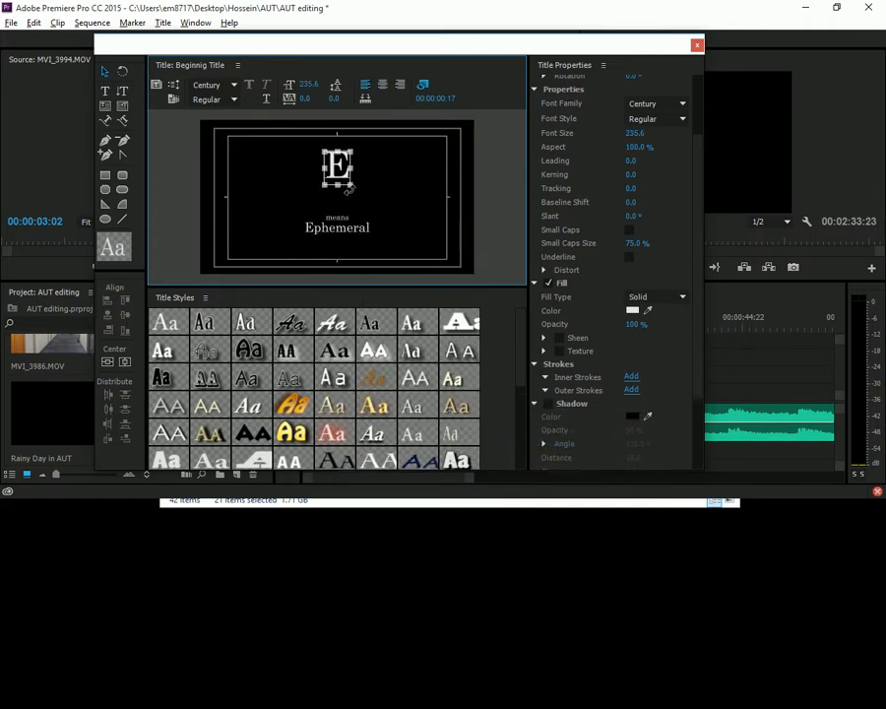
drag(353, 187, 373, 209)
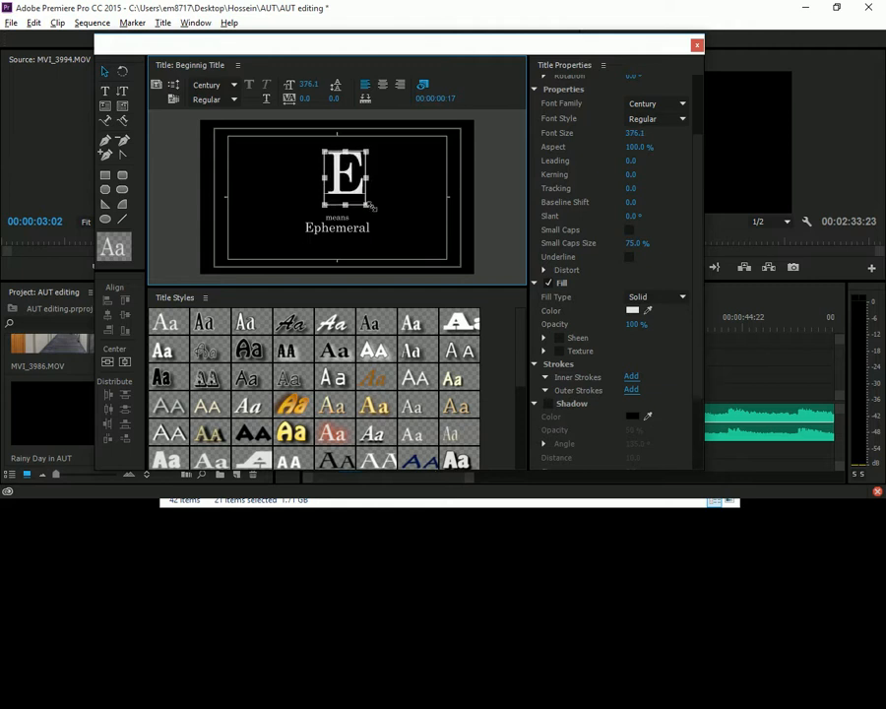
right_click(352, 157)
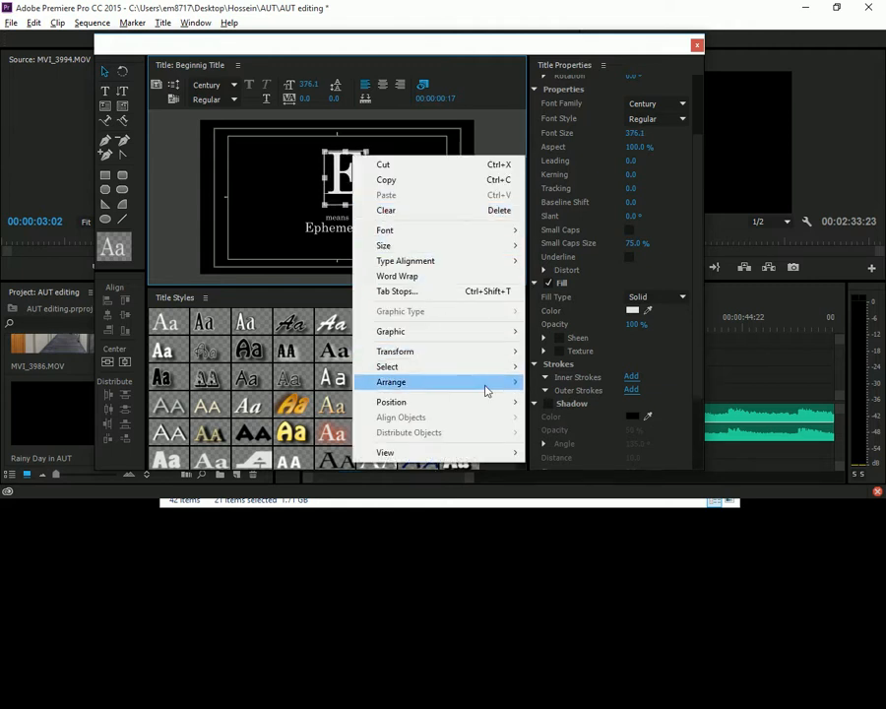
mouse_move(510, 404)
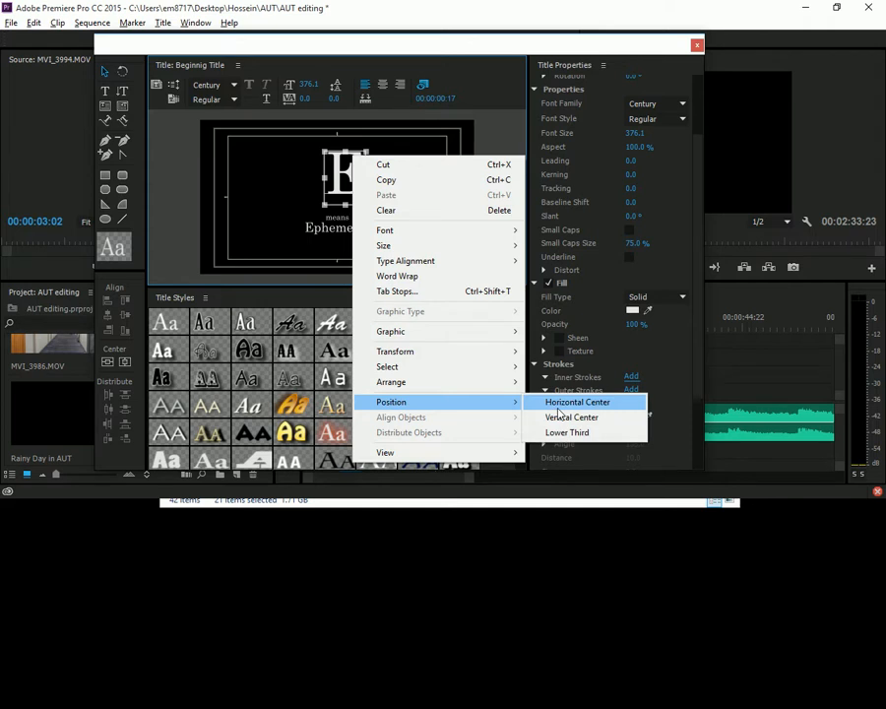
click(557, 406)
Select the E and the text block together and move them slightly down to a Y position of about 544.
click(504, 185)
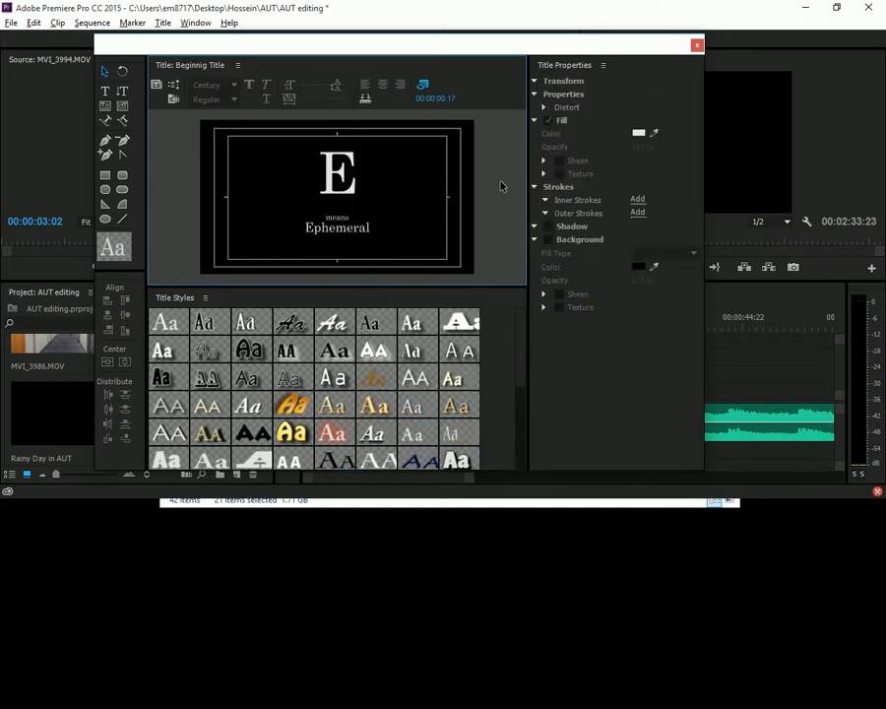
click(337, 175)
shift+click(334, 224)
drag(334, 225, 335, 229)
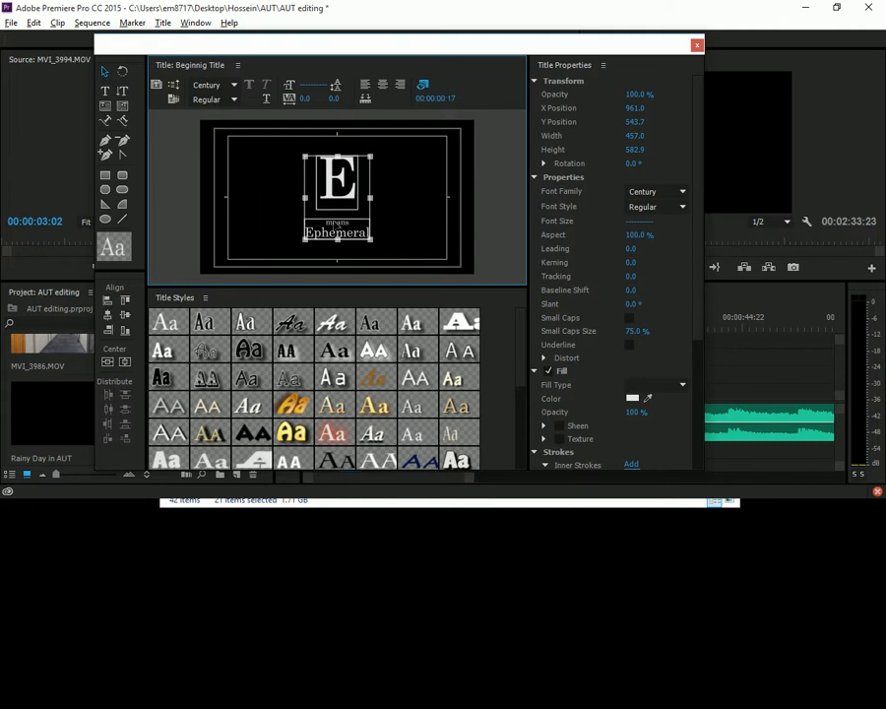
Close the title editor and place the Beginnig Title clip on track V1 at 00:00:00:17.
click(696, 47)
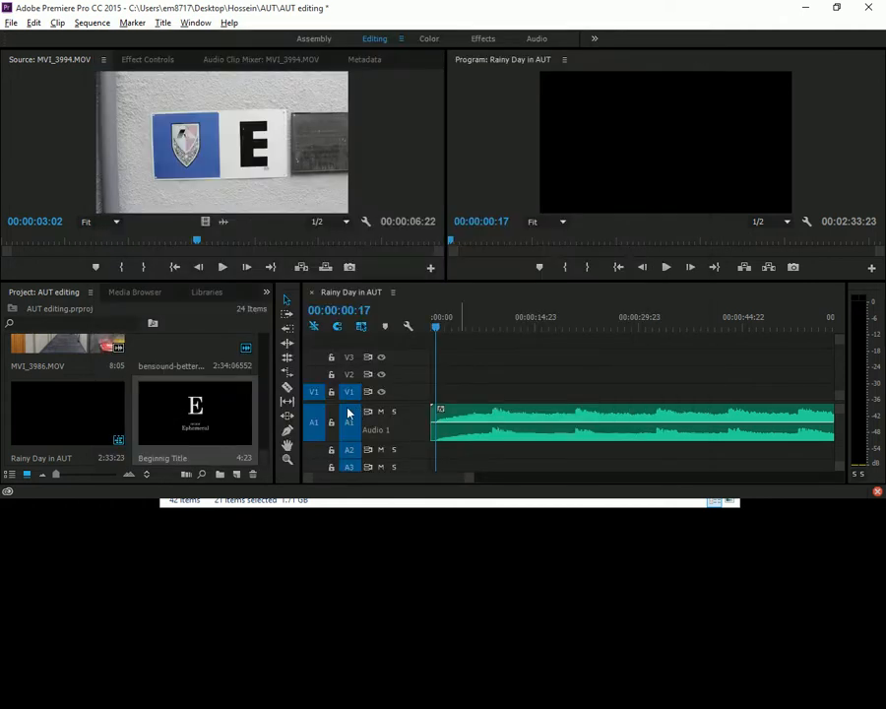
drag(229, 448, 439, 393)
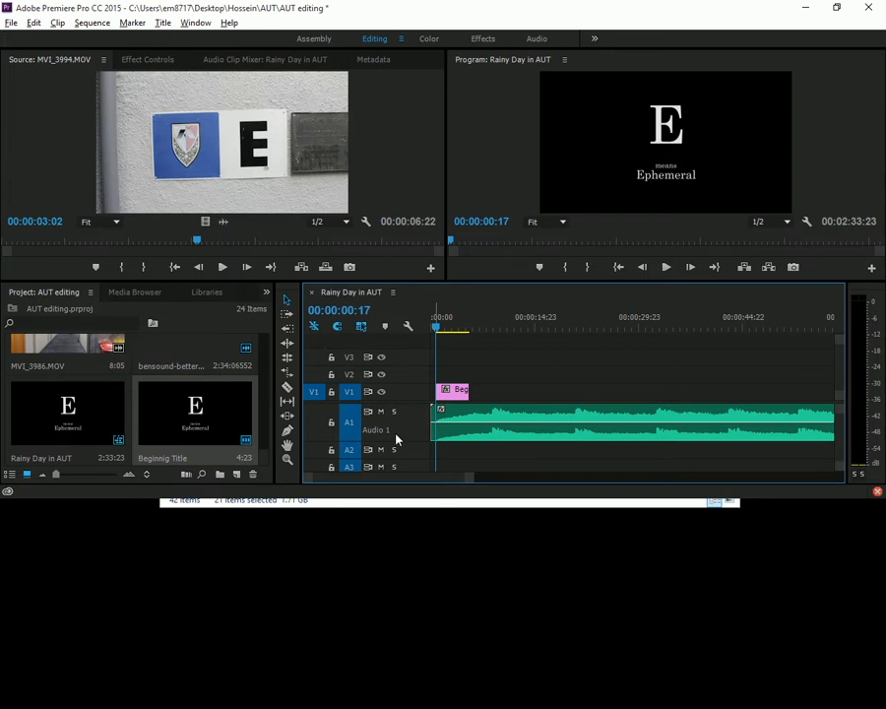
Bring up the effects library and search it for "cross" to reach the Cross Dissolve transition.
click(266, 292)
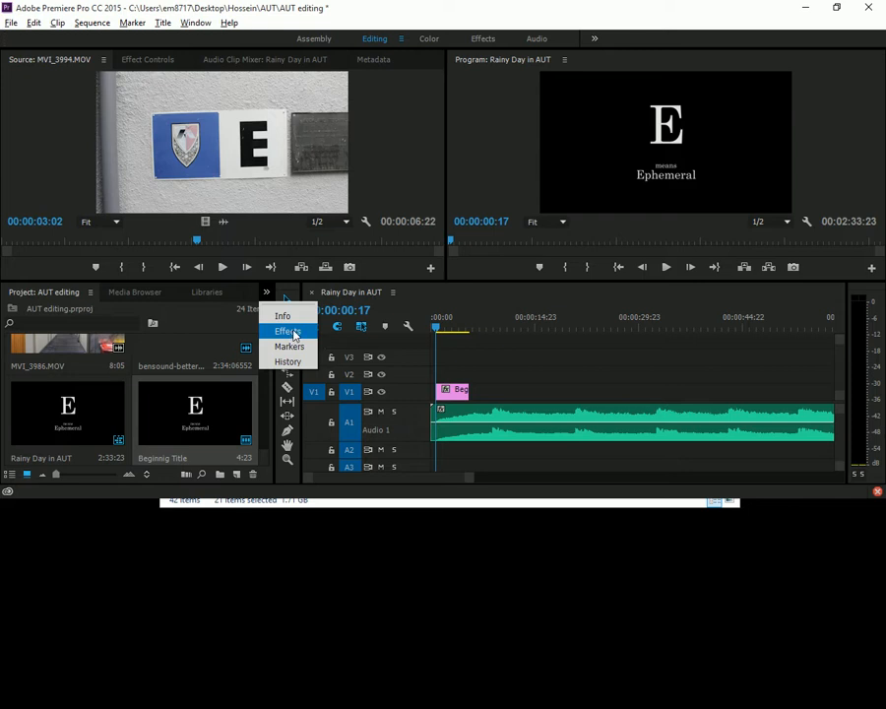
click(202, 28)
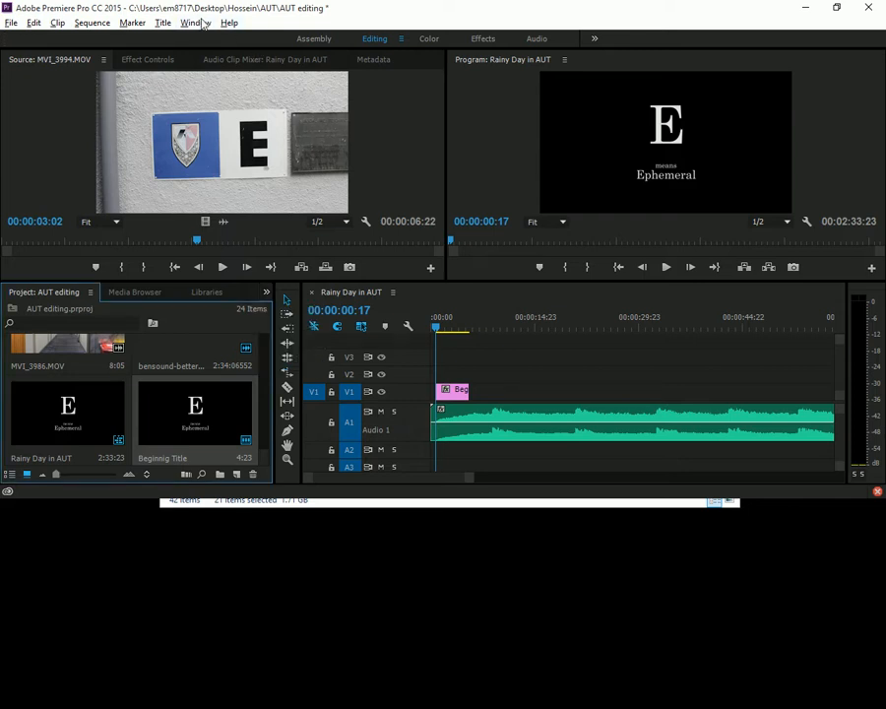
click(198, 24)
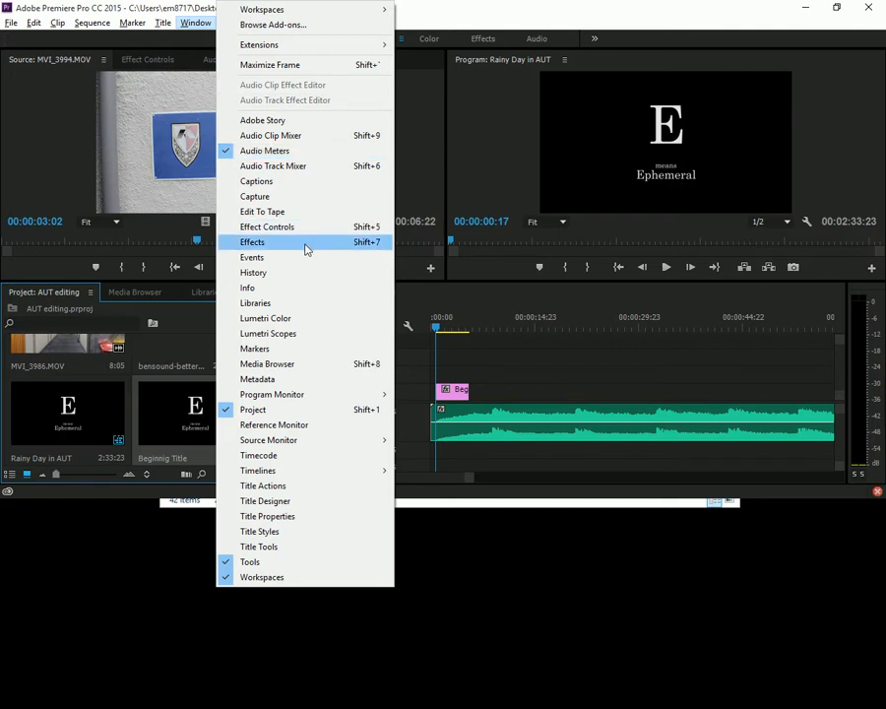
click(466, 3)
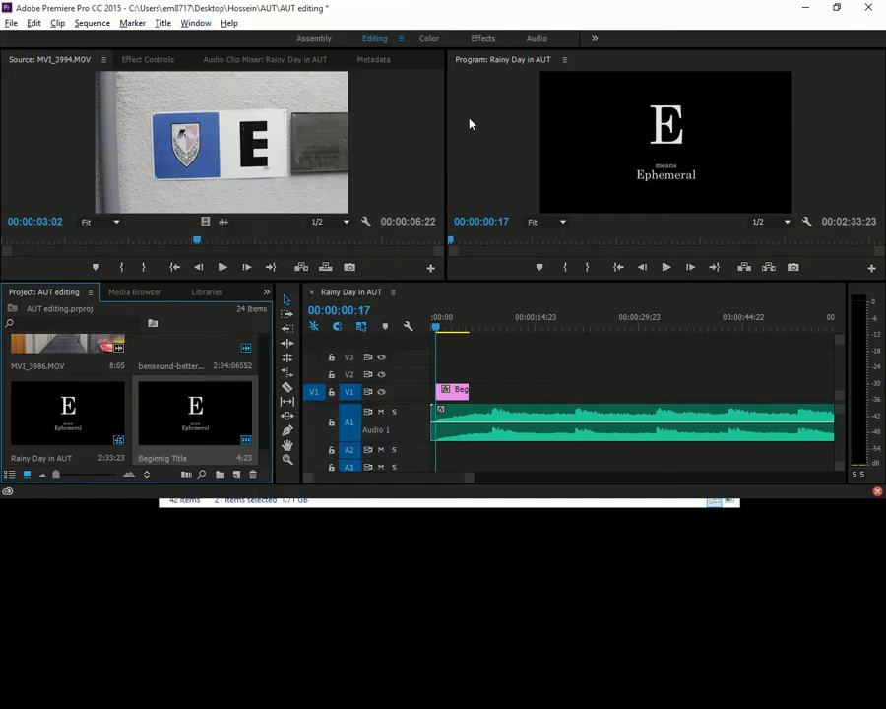
key(shift+7)
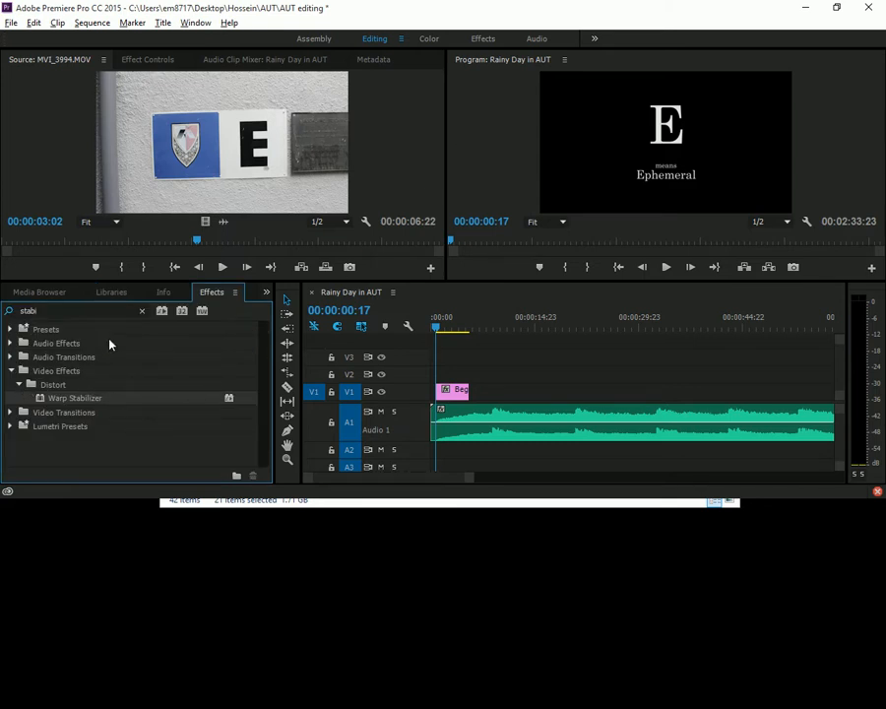
click(141, 311)
text(cross)
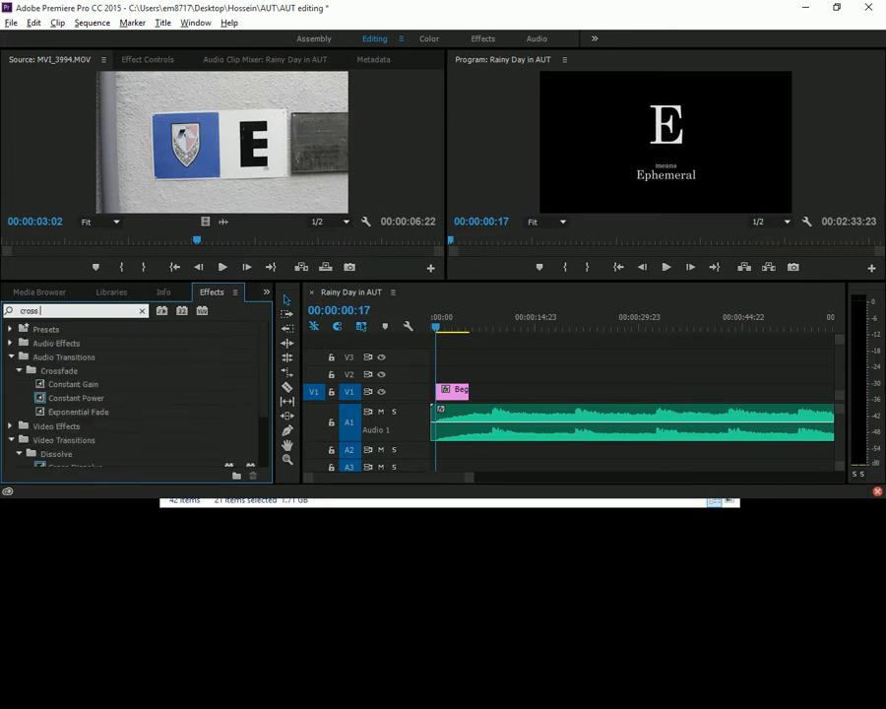
scroll(171, 400, down, 1)
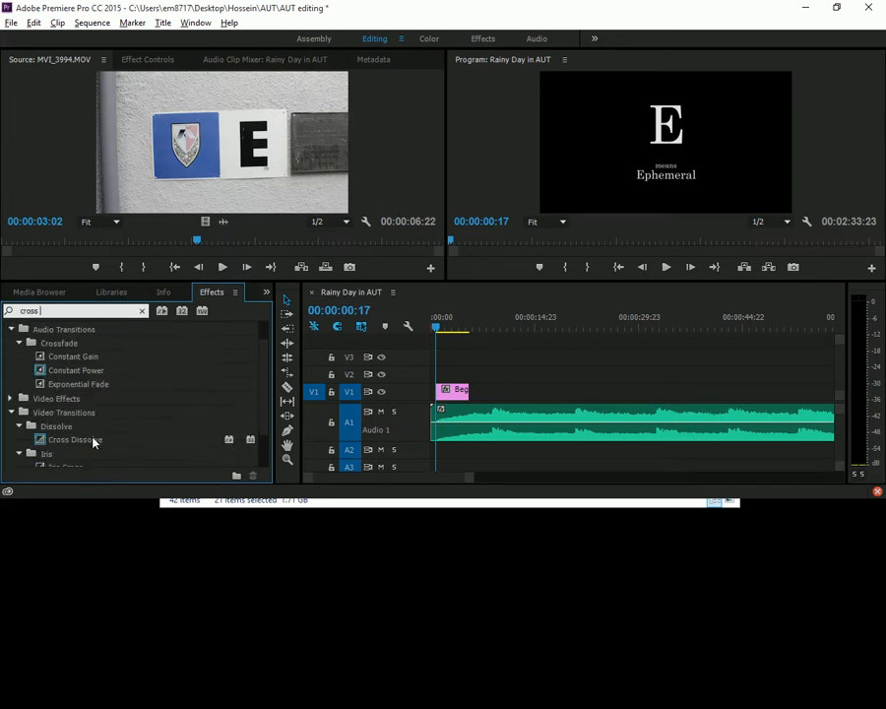
drag(94, 442, 443, 397)
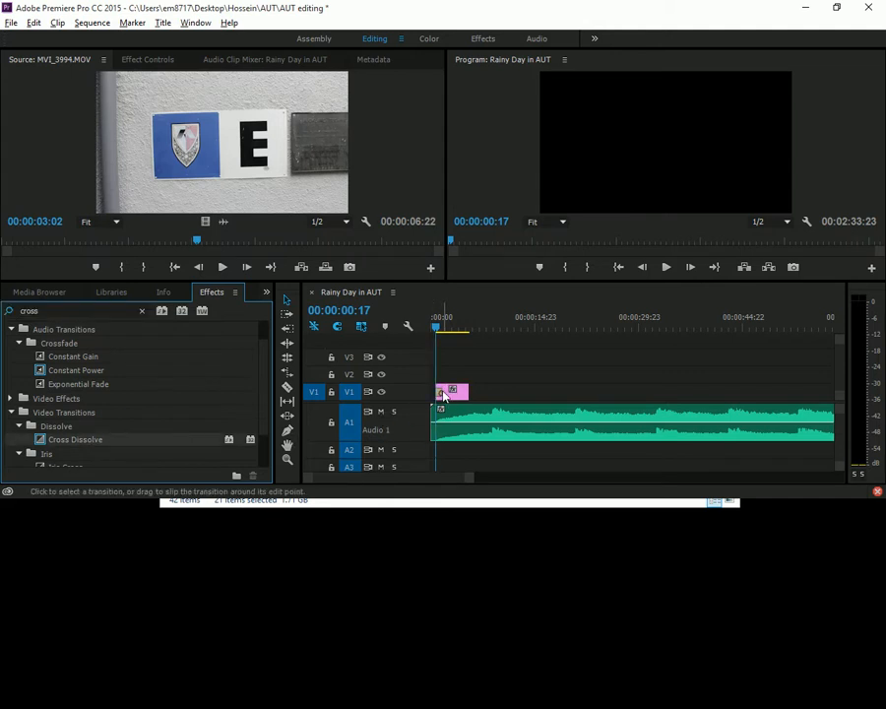
key(=)
key(=)
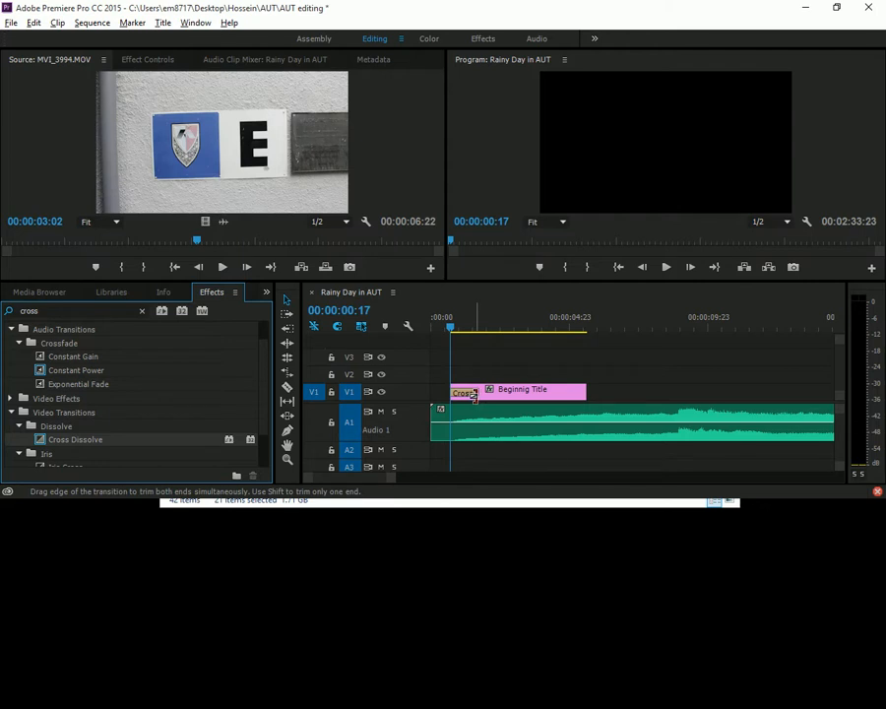
key(ctrl+z)
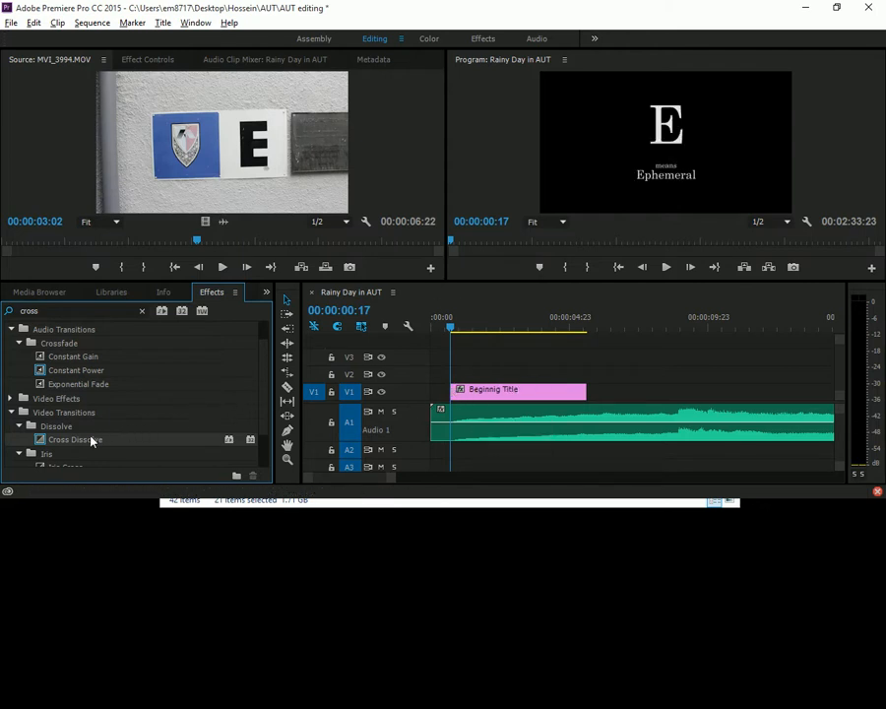
Add a slightly lengthened Cross Dissolve to the title's start and extend the title clip to about 7 seconds, playing the result.
drag(90, 441, 459, 394)
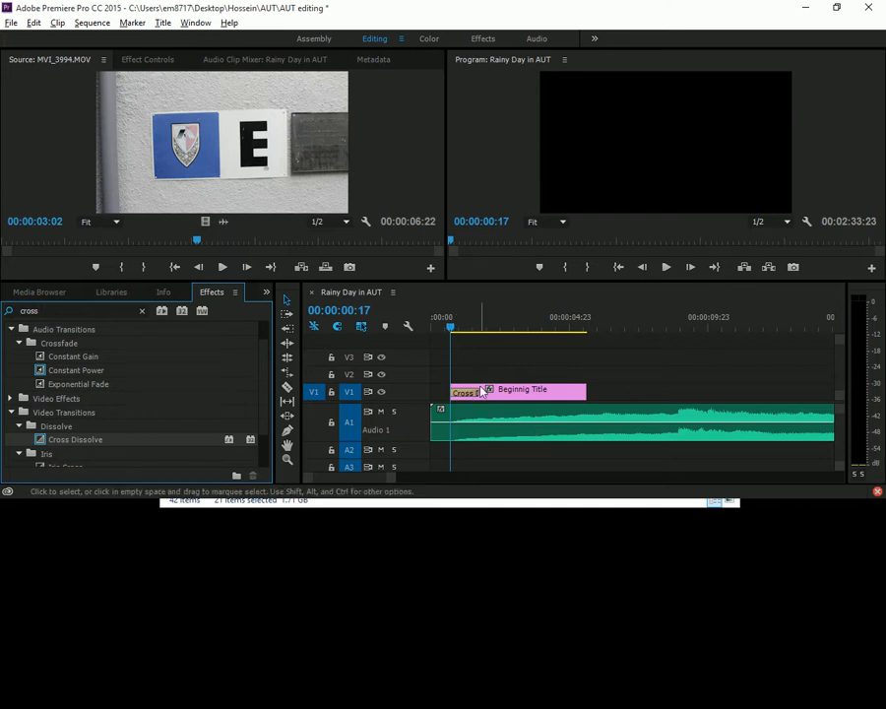
drag(483, 392, 493, 392)
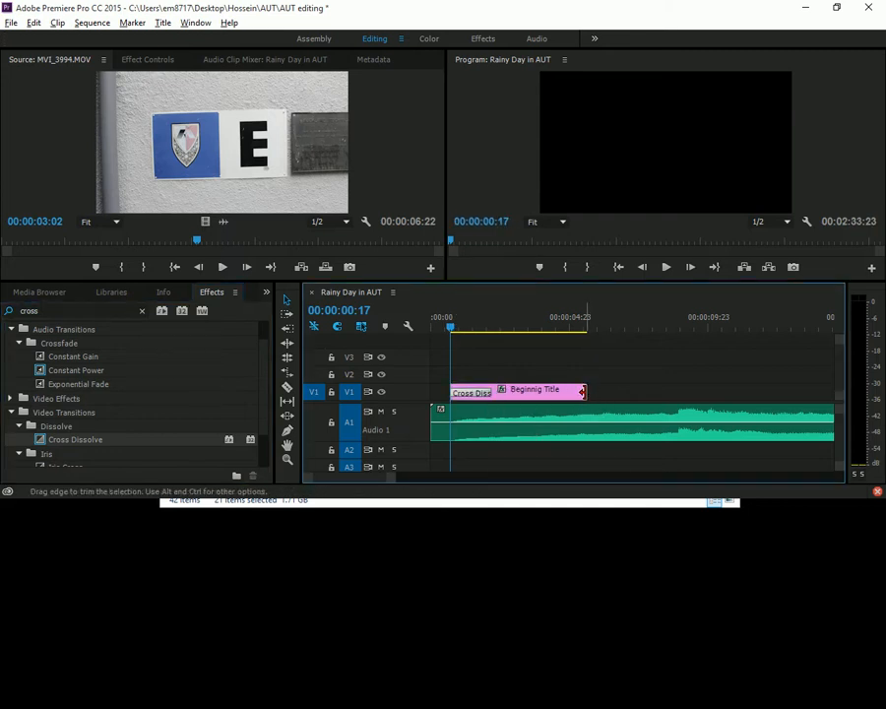
drag(595, 391, 642, 391)
key(Home)
key(space)
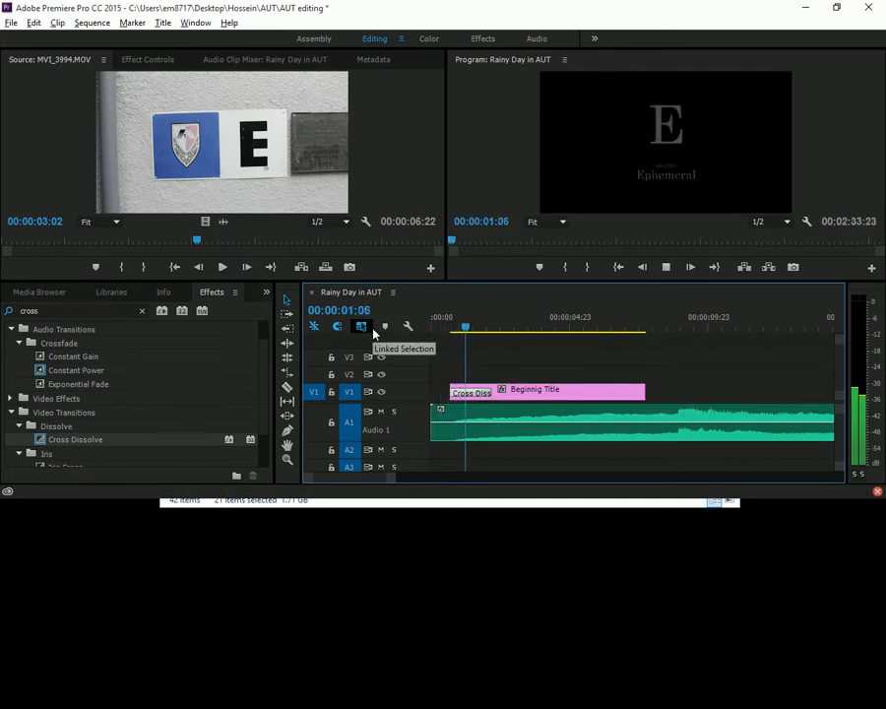
key(space)
Start the title about one second later on V1 and lengthen its opening Cross Dissolve to about 3 seconds, checking the timing in playback.
drag(533, 391, 585, 391)
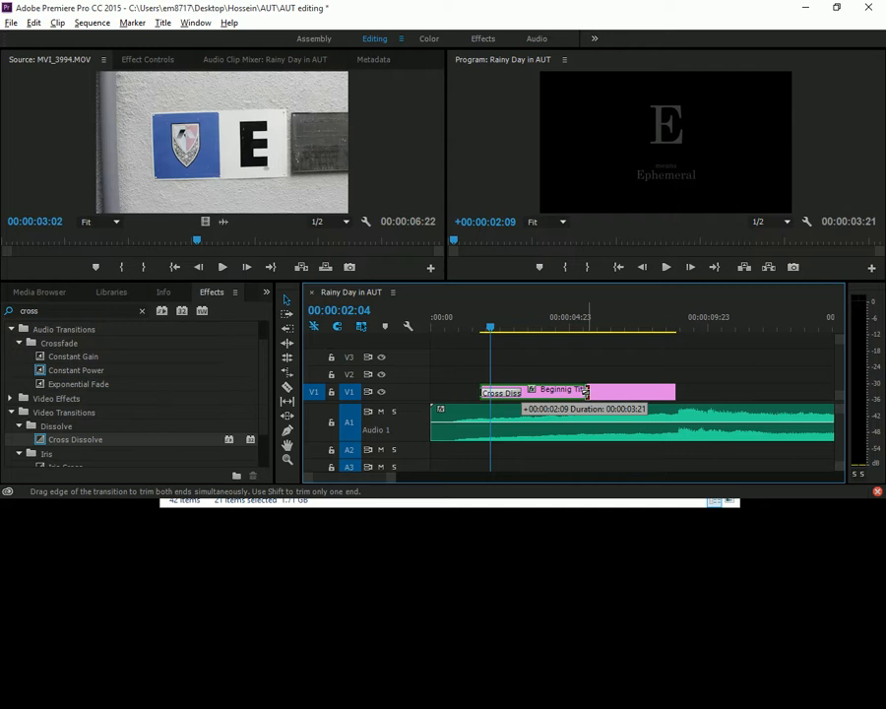
drag(585, 391, 587, 391)
key(Home)
key(space)
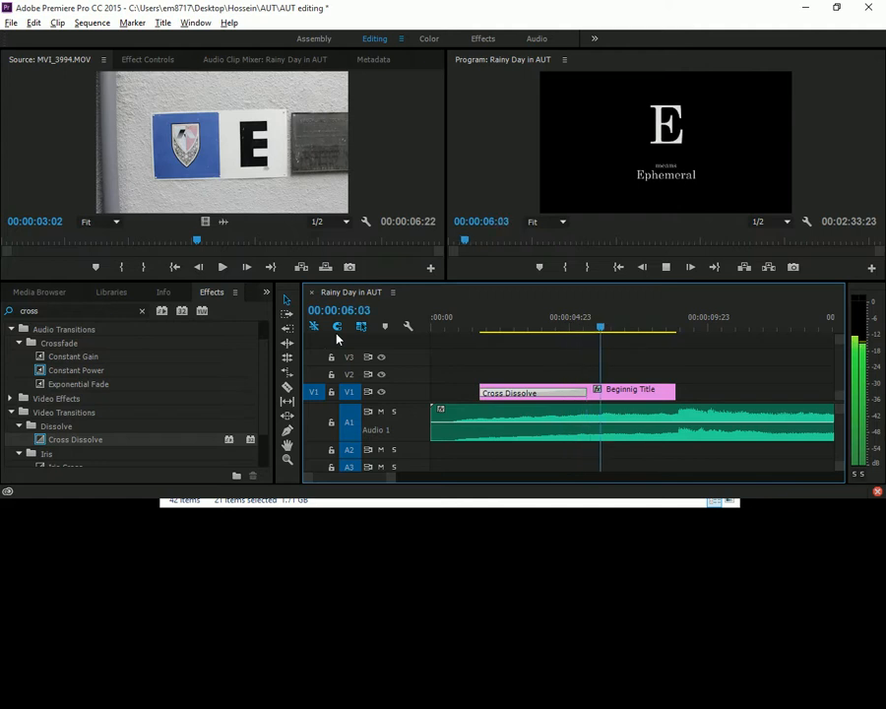
key(space)
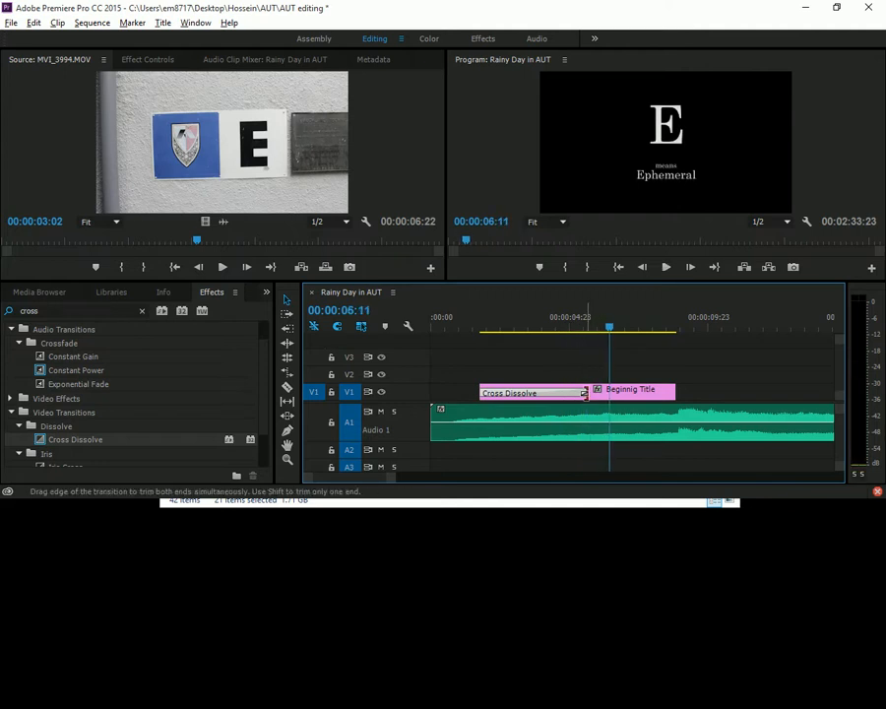
drag(585, 393, 569, 393)
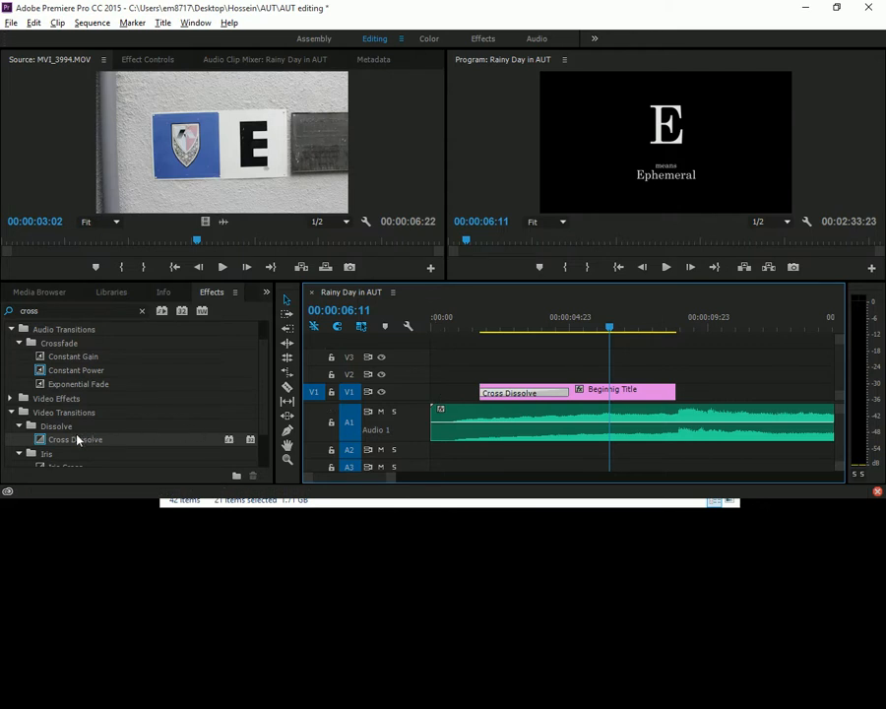
Add a Cross Dissolve to the end of the title clip and play the sequence from the beginning.
drag(72, 439, 621, 392)
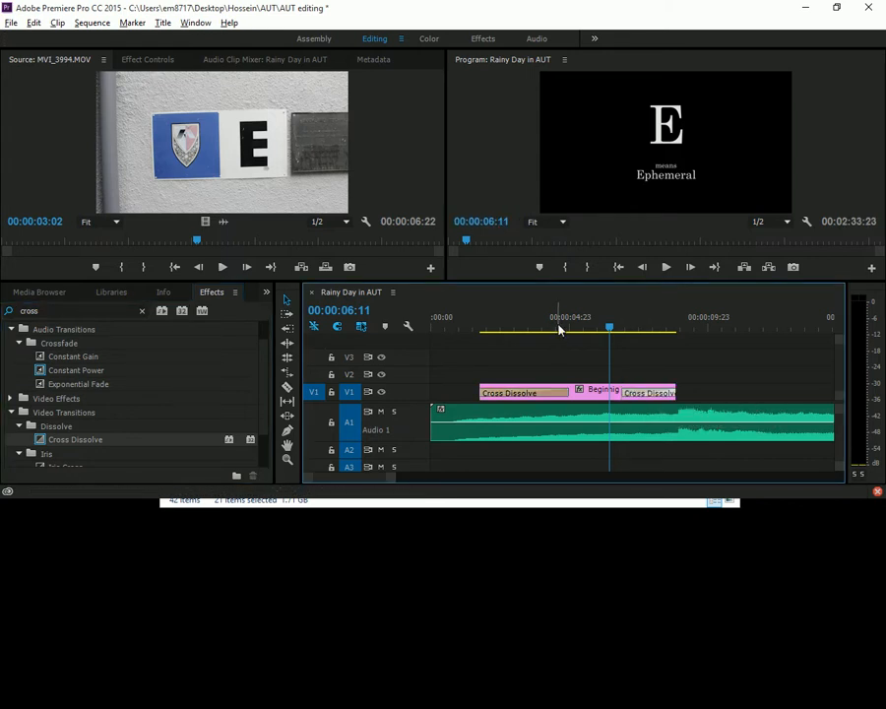
click(441, 328)
key(space)
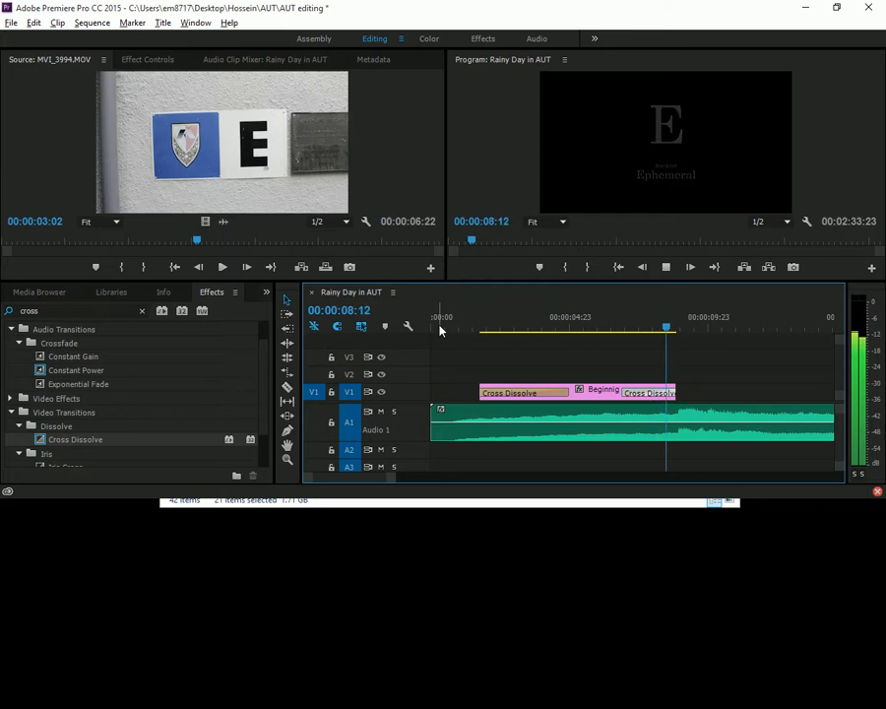
key(space)
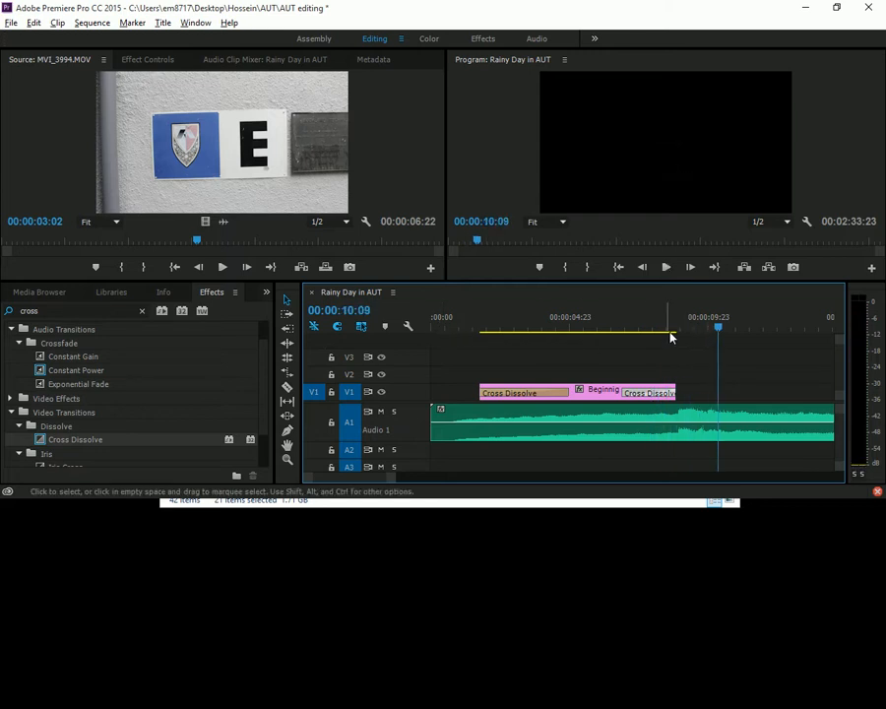
Trim 13 frames off the end of the title clip, to a duration of 00:00:06:13, and play across the cut.
click(674, 329)
drag(674, 329, 669, 329)
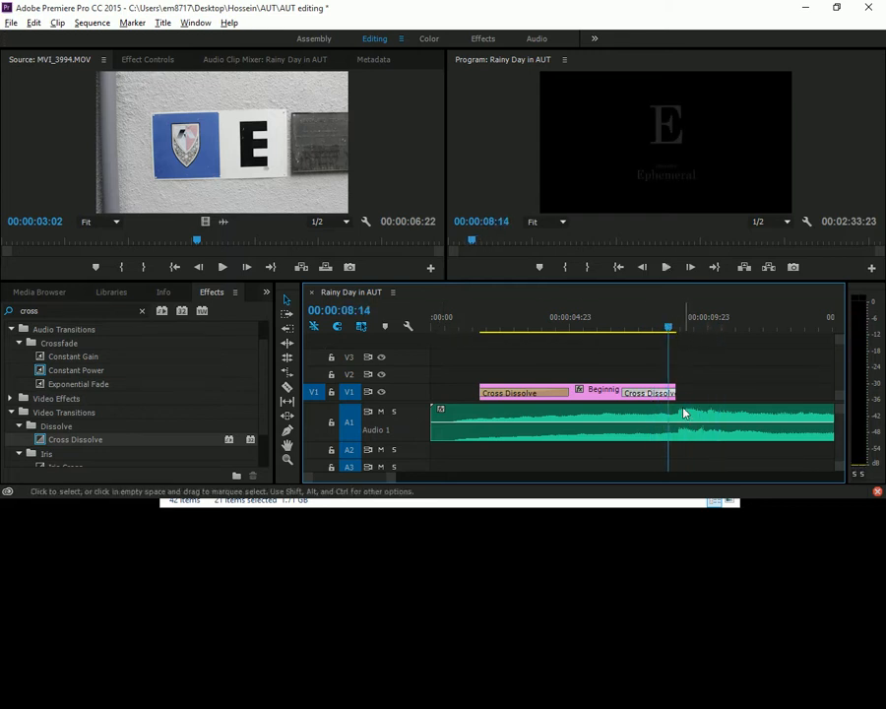
drag(674, 390, 659, 388)
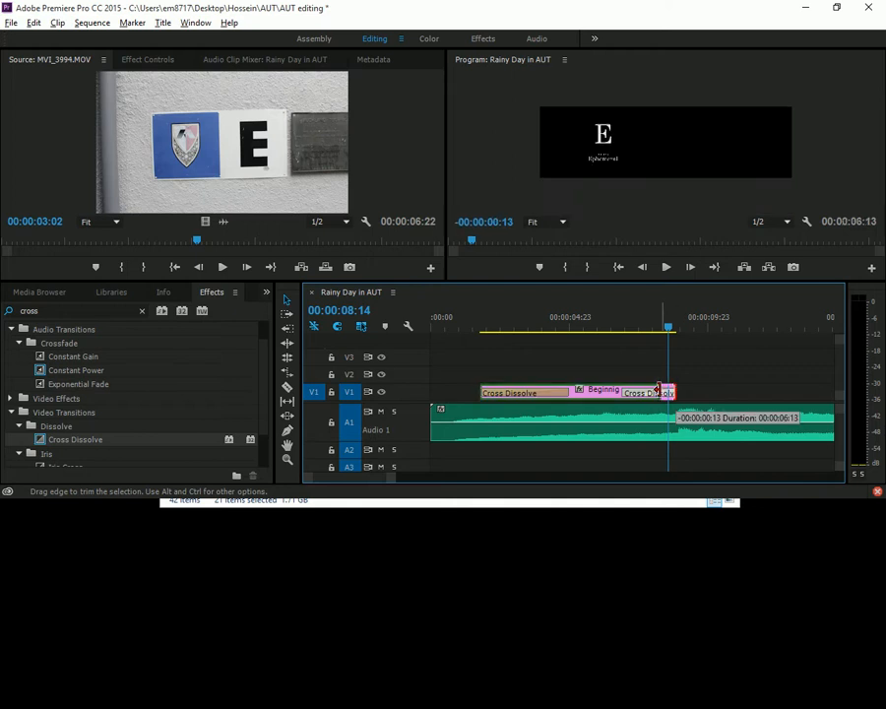
mouse_move(667, 328)
mouse_down()
mouse_move(658, 332)
mouse_move(668, 334)
mouse_up()
key(space)
key(space)
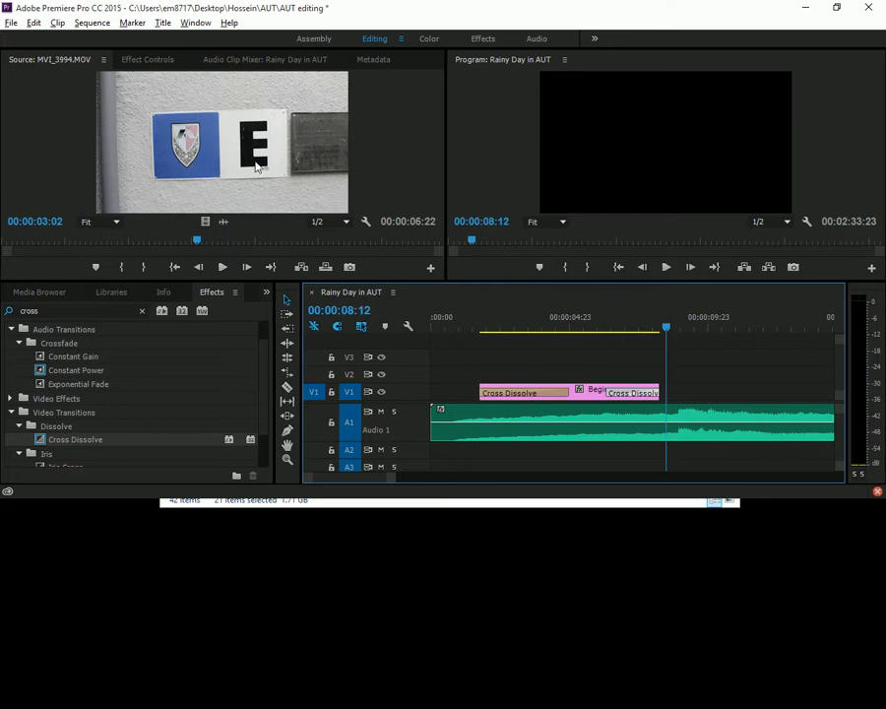
Scrub the source clip MVI_3994.MOV to 00:00:01:01 and move the sequence playhead to 00:00:08:09.
click(185, 117)
drag(189, 241, 68, 246)
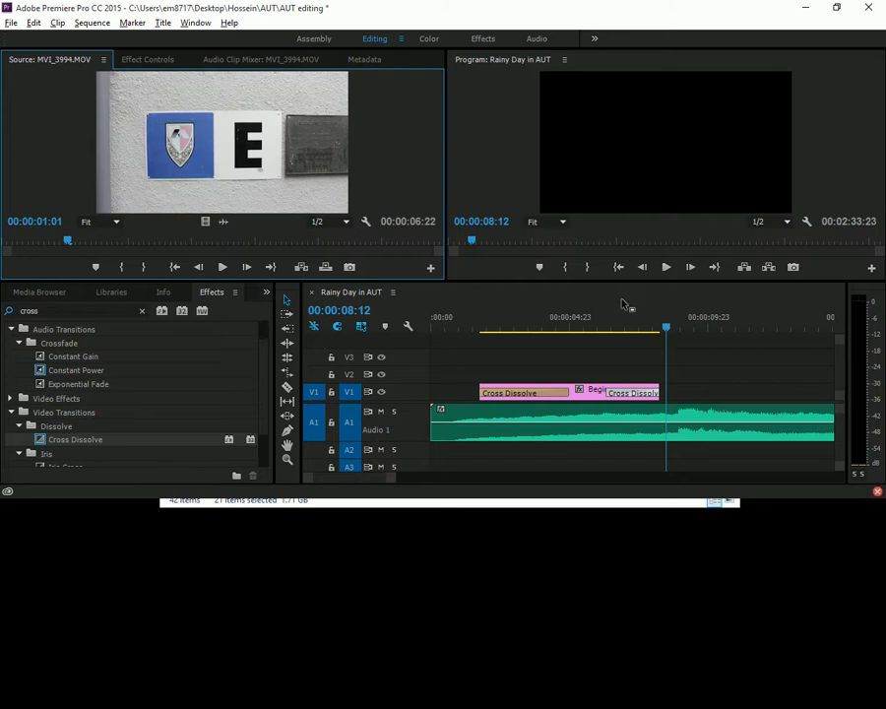
drag(623, 326, 665, 337)
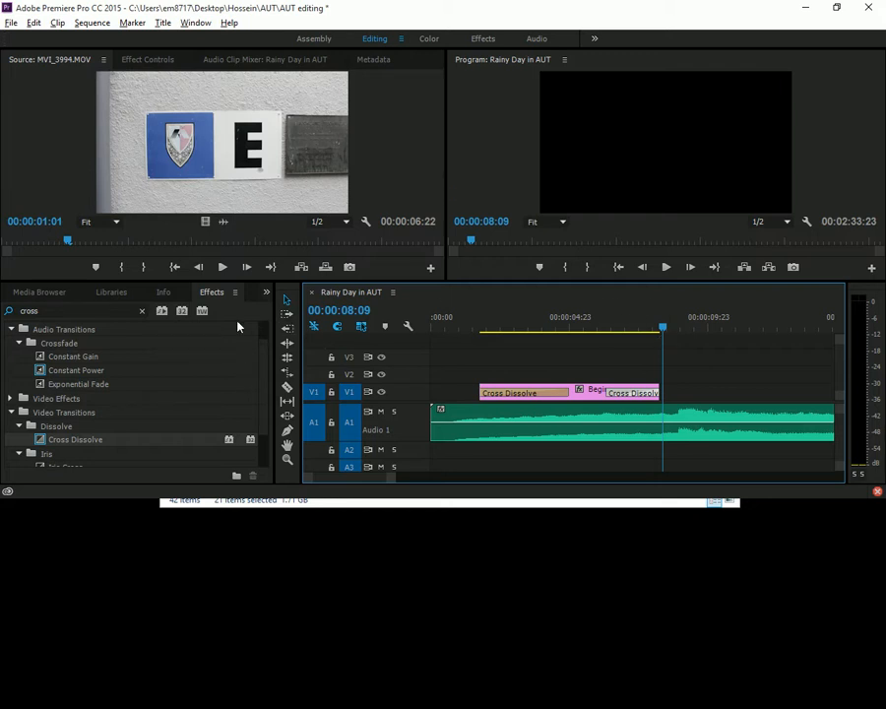
Return from the effects library to the AUT editing project's media items.
click(33, 293)
click(122, 294)
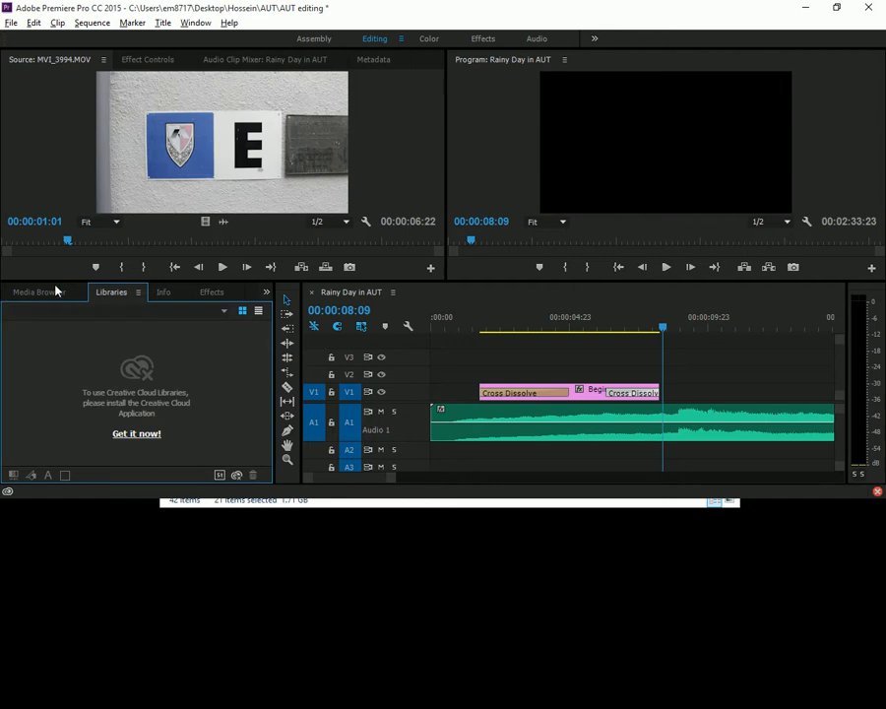
scroll(56, 292, down, 1)
click(53, 292)
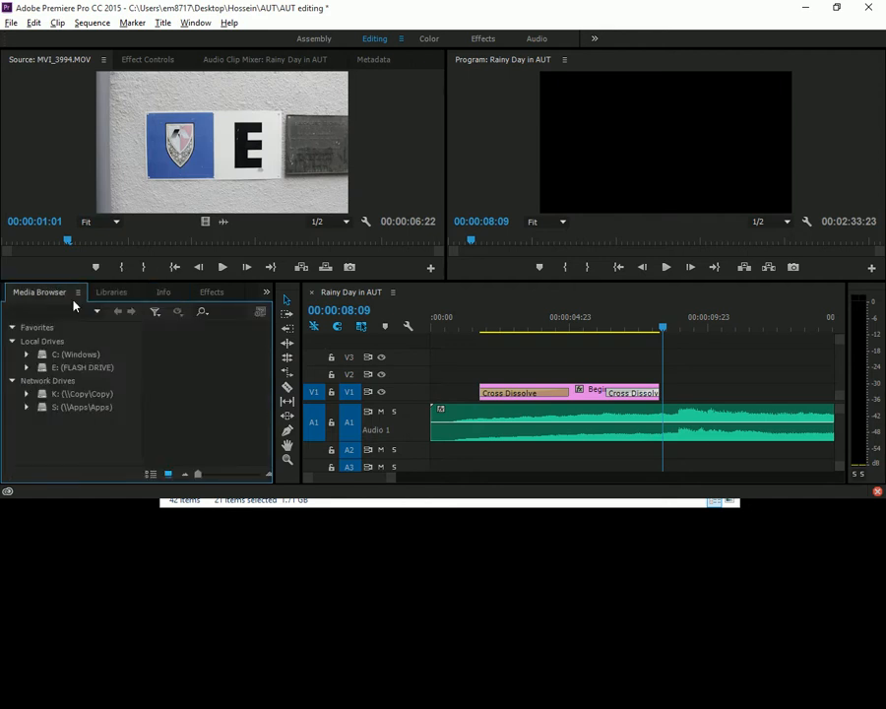
click(116, 293)
click(170, 293)
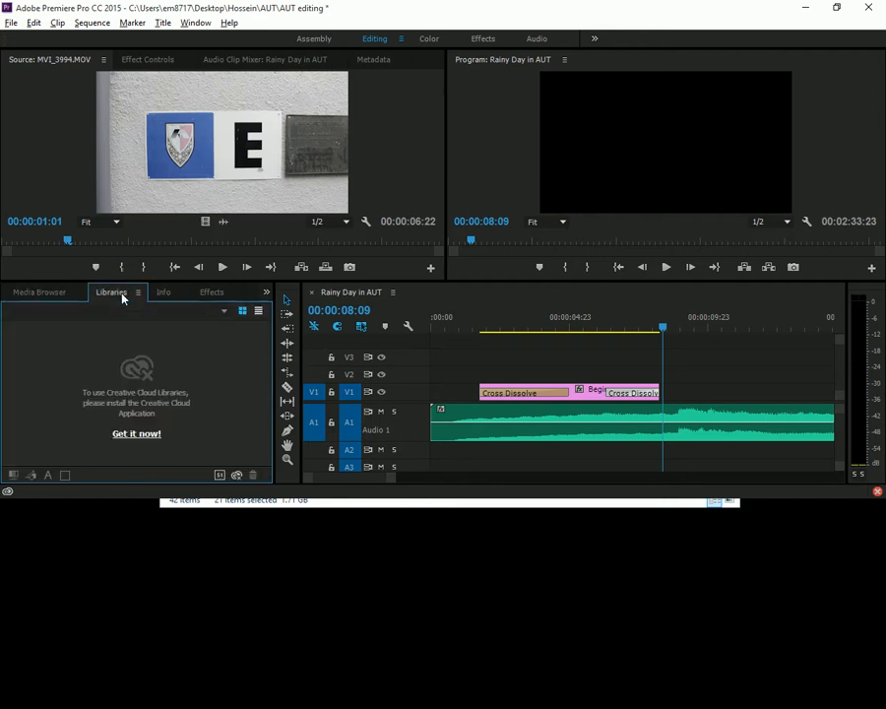
scroll(173, 297, up, 2)
click(120, 295)
scroll(173, 294, up, 1)
scroll(174, 296, up, 1)
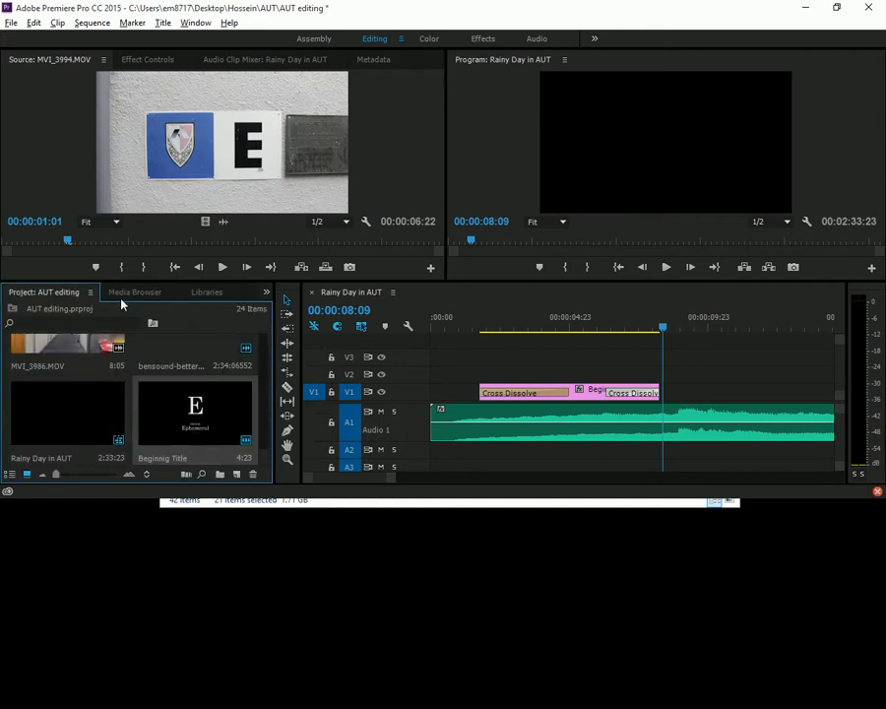
click(201, 24)
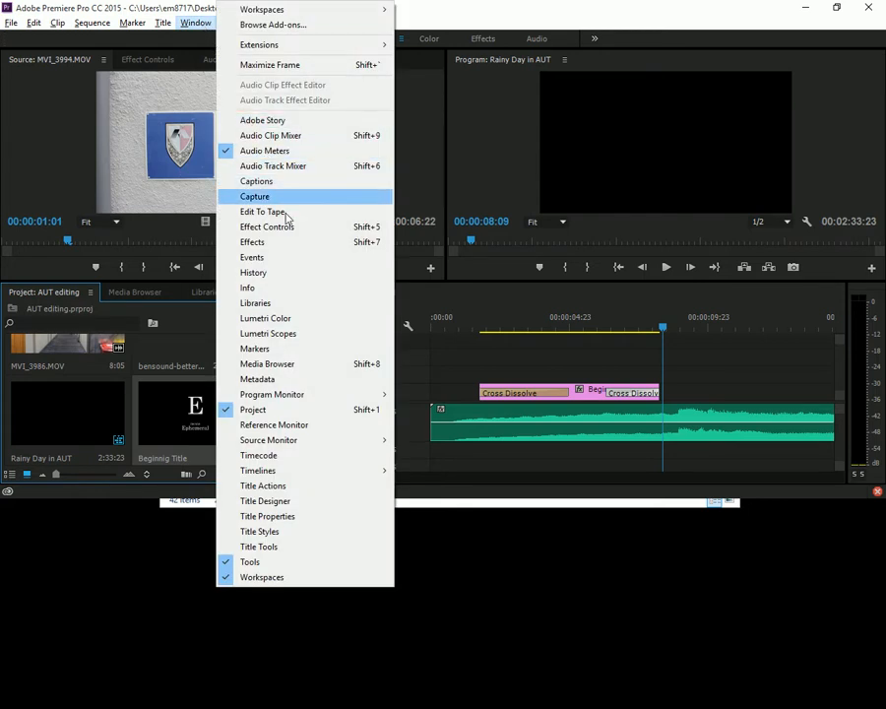
click(475, 8)
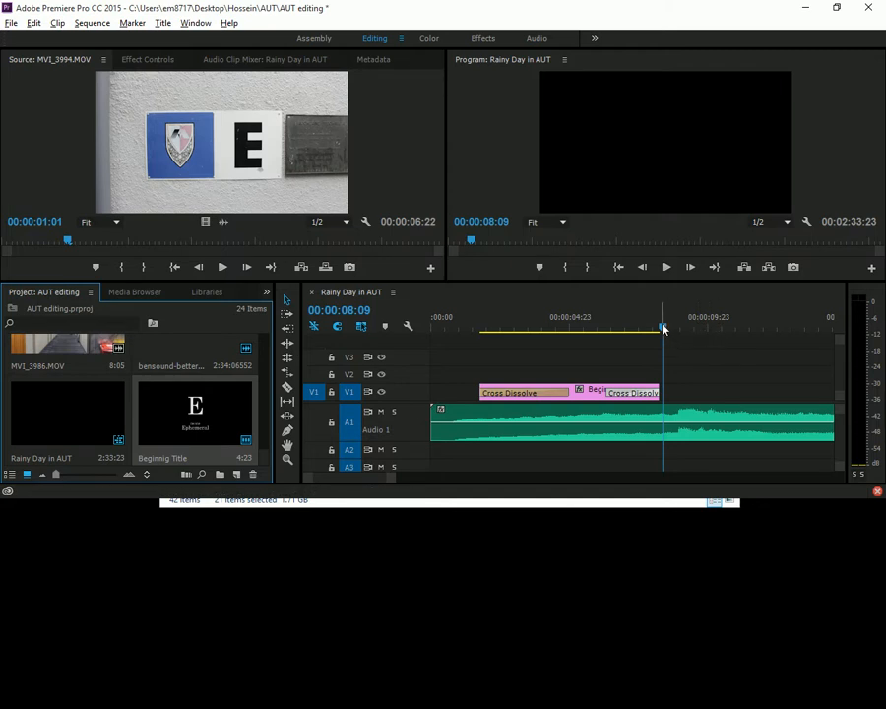
Move the sequence playhead to 00:00:08:21 and mark MVI_3994.MOV with an in point at 00:00:01:06 and an out point at 00:00:04:14.
mouse_move(662, 328)
mouse_down()
mouse_move(640, 333)
mouse_move(676, 328)
mouse_up()
drag(68, 245, 83, 243)
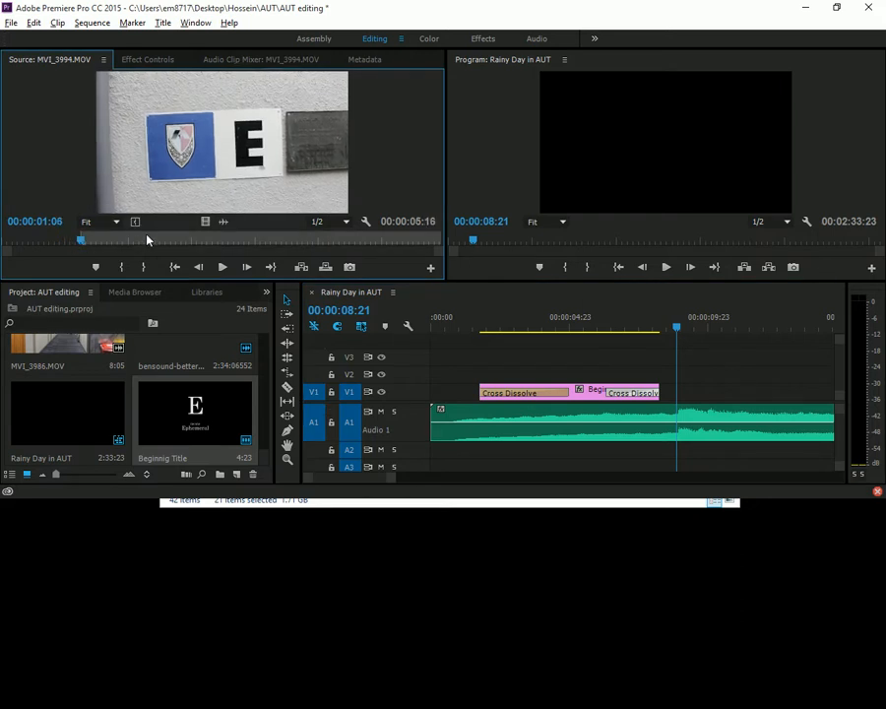
drag(190, 243, 297, 250)
key(o)
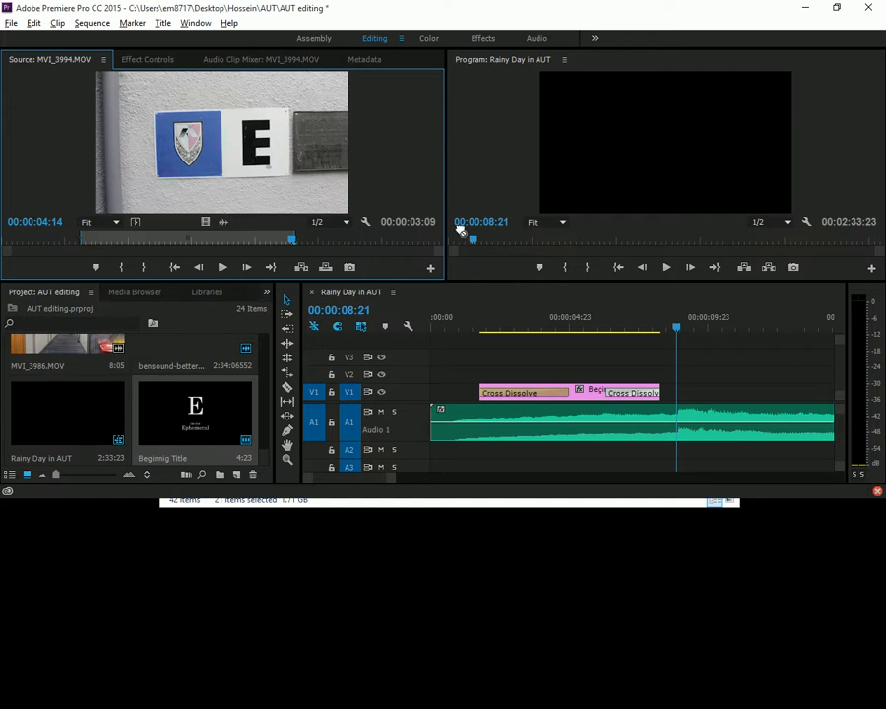
Undo placing MVI_3994.MOV with its audio and place only its video on V1 shortly after the playhead.
drag(625, 335, 692, 401)
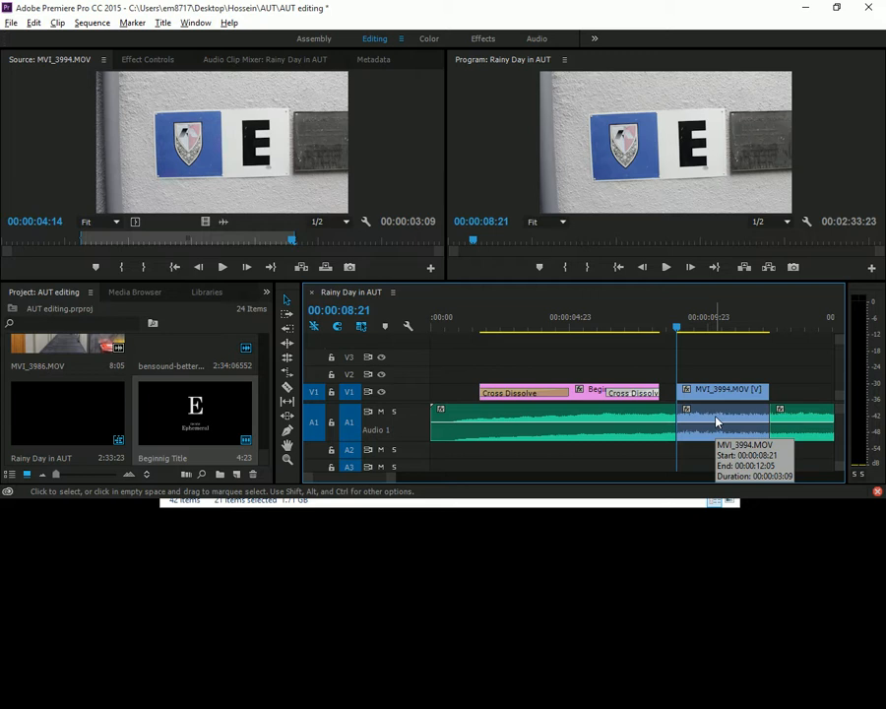
key(ctrl+z)
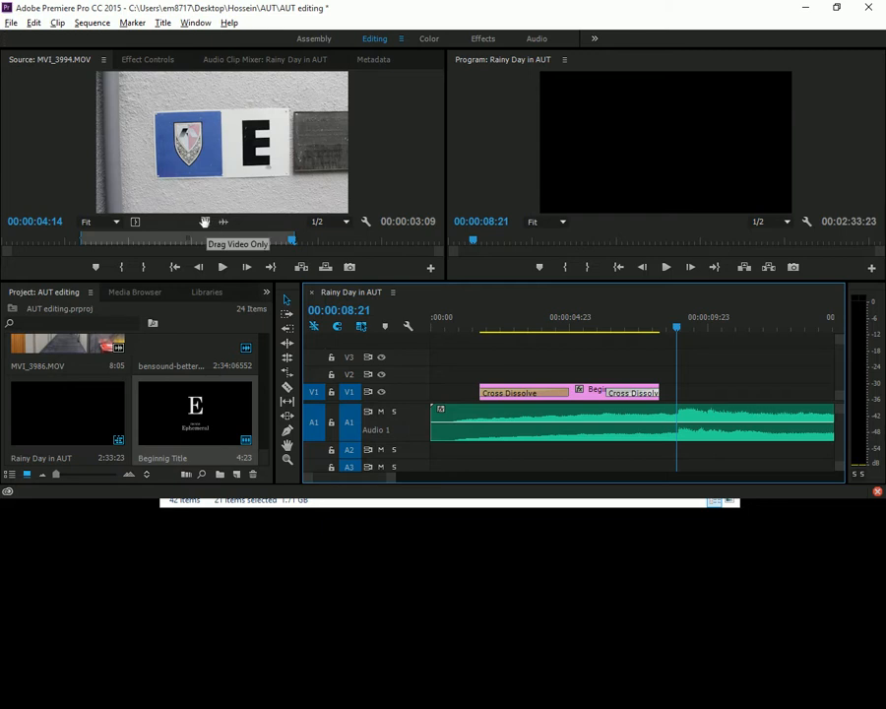
key(ctrl+s)
drag(201, 220, 686, 391)
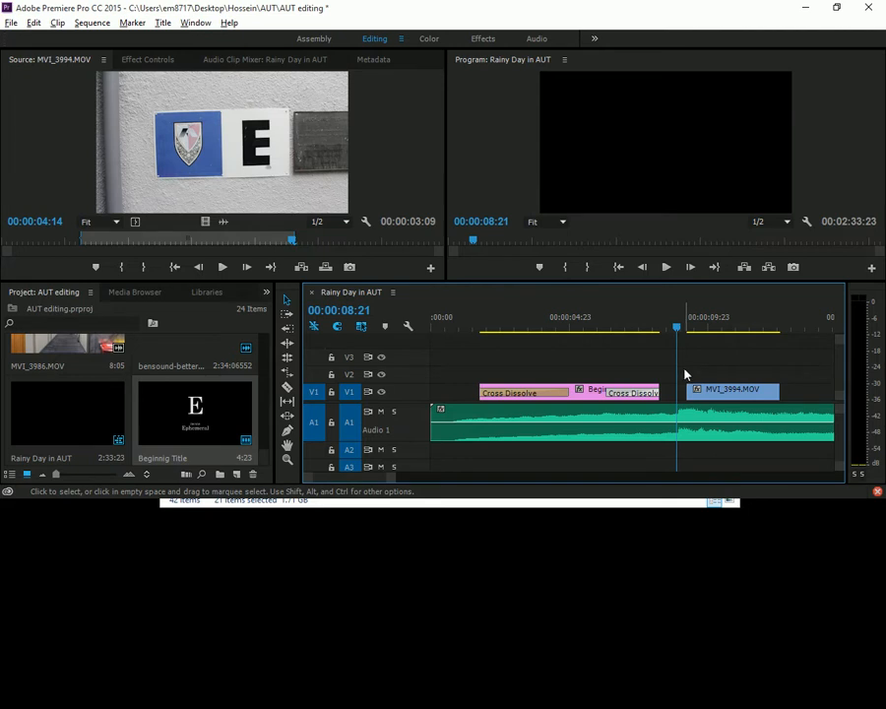
Step frame by frame around the music's first strong beat and set the sequence playhead to 00:00:08:22.
key(equal)
key(equal)
key(equal)
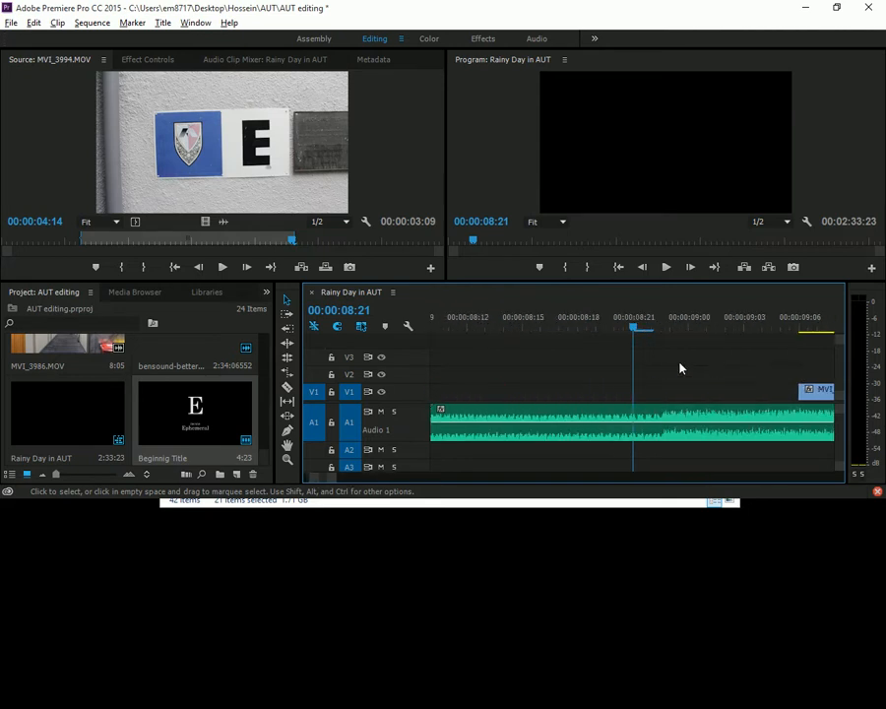
key(minus)
key(minus)
key(minus)
key(minus)
key(minus)
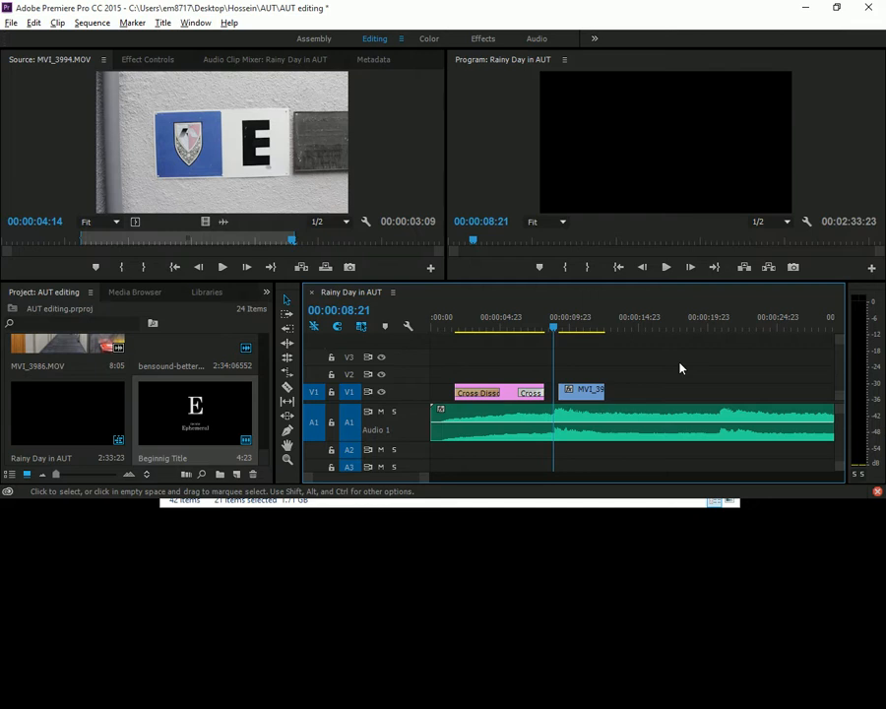
key(equal)
key(equal)
key(equal)
key(equal)
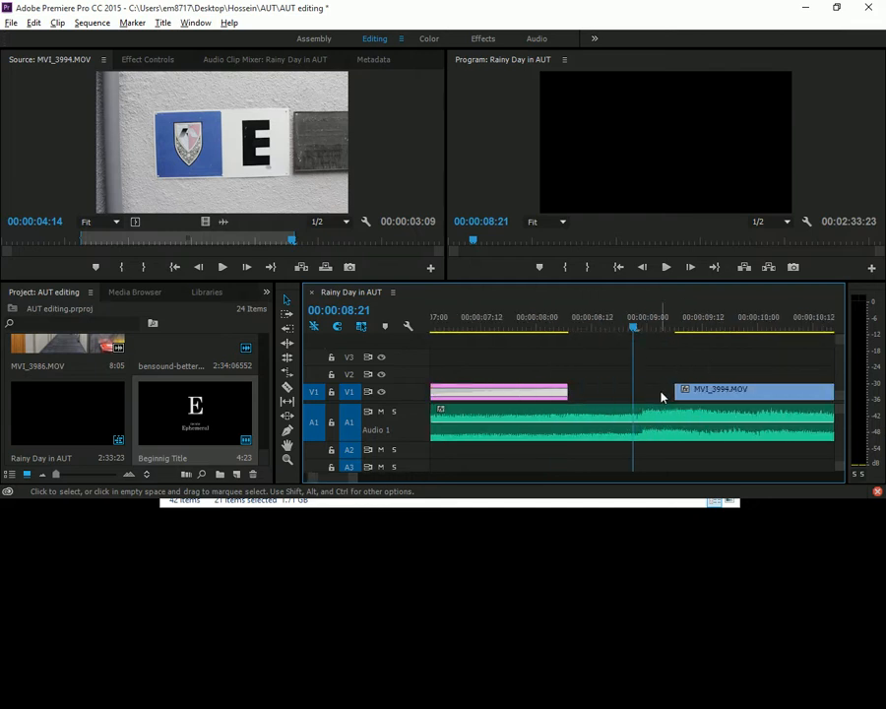
key(Right)
key(Right)
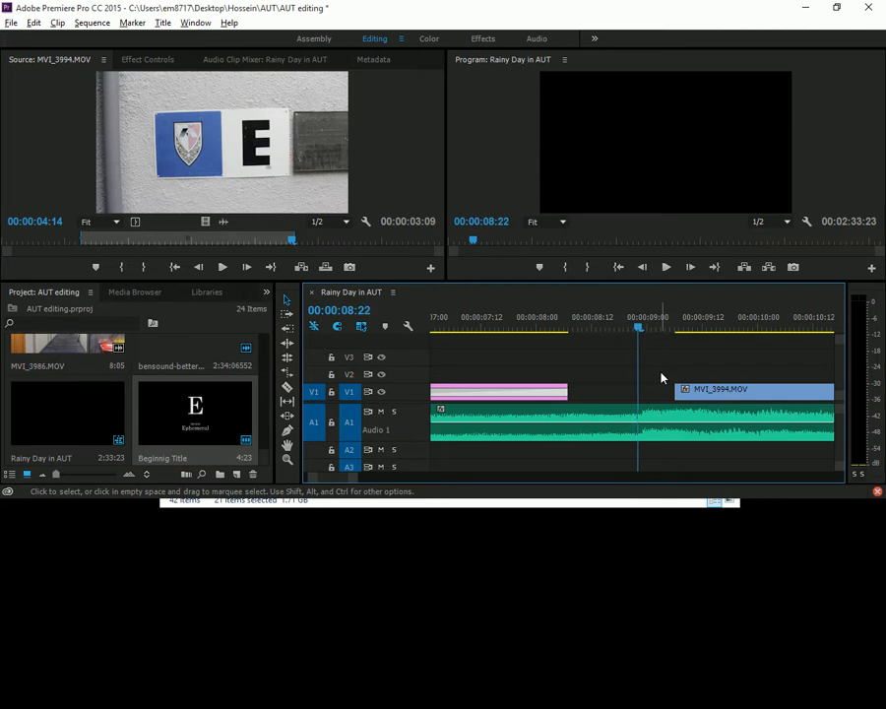
key(Left)
key(Left)
key(Left)
key(Left)
key(Right)
key(Right)
key(Right)
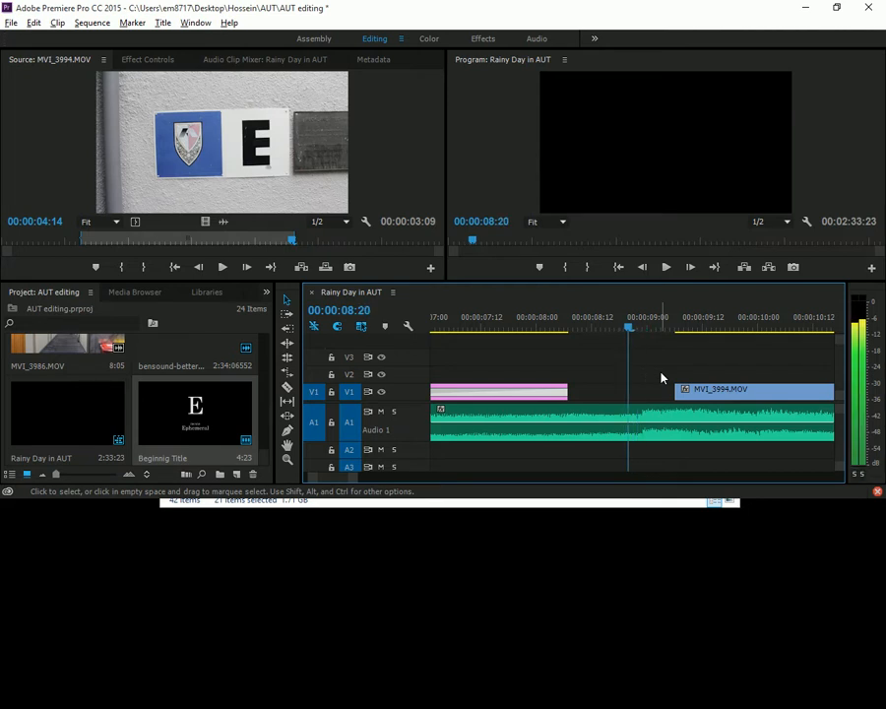
key(Left)
key(Right)
key(Left)
key(Right)
Move the MVI_3994.MOV clip on V1 to start at 00:00:08:22 and play from the title's fade-out across the gap.
drag(706, 390, 663, 389)
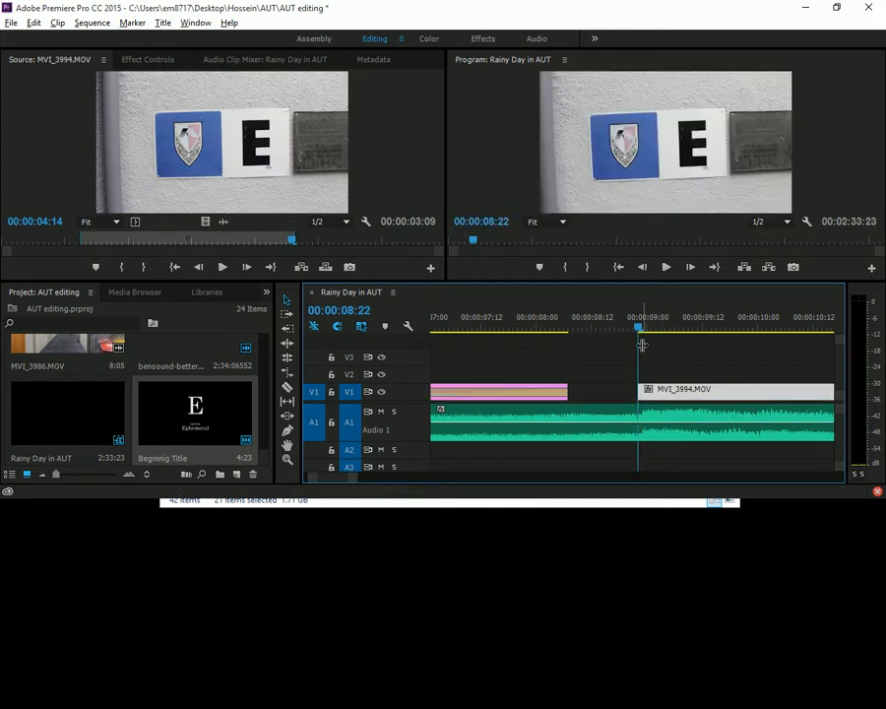
click(637, 342)
drag(615, 329, 456, 338)
key(minus)
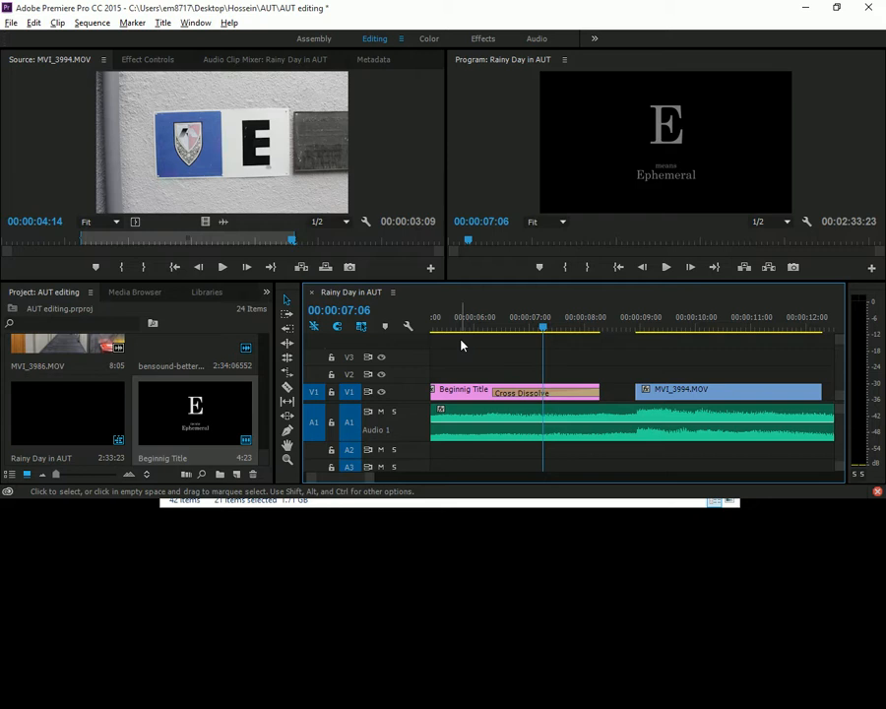
key(space)
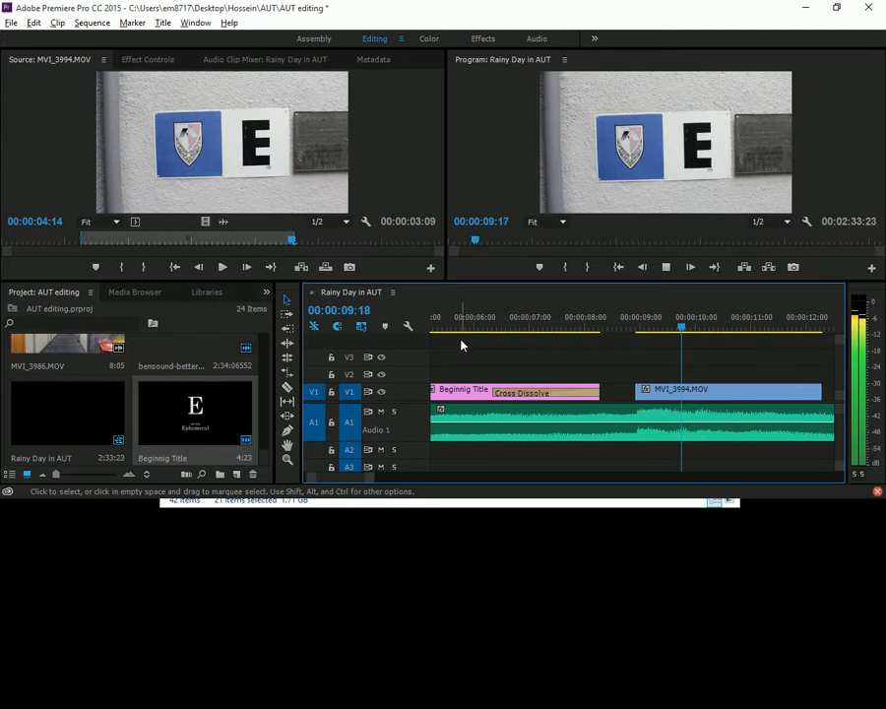
key(space)
Review the sequence from its beginning to 00:00:12:01 in an enlarged program monitor, and restore the normal layout.
drag(572, 317, 532, 319)
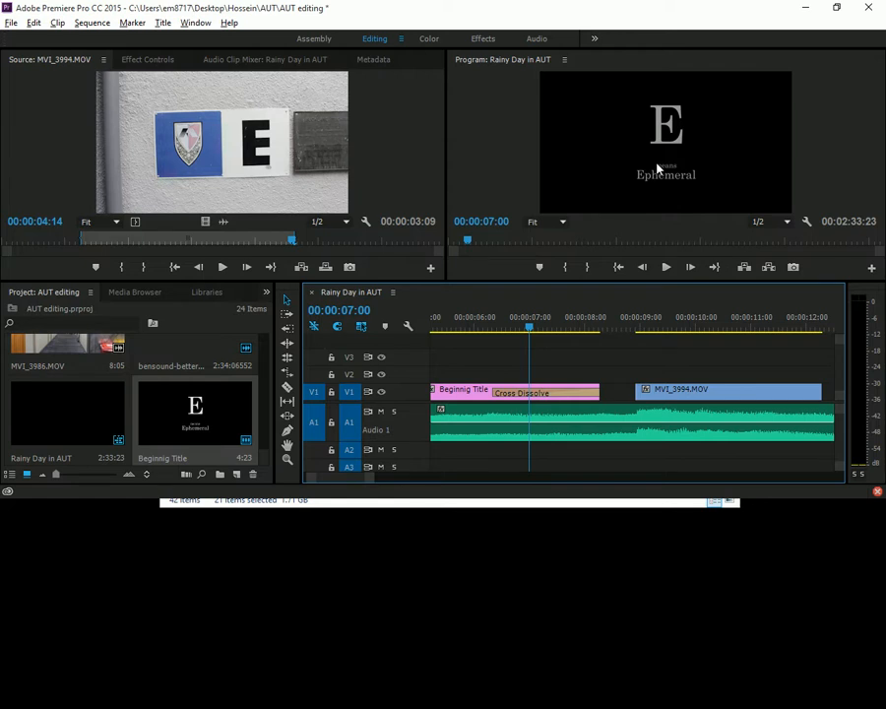
key(grave)
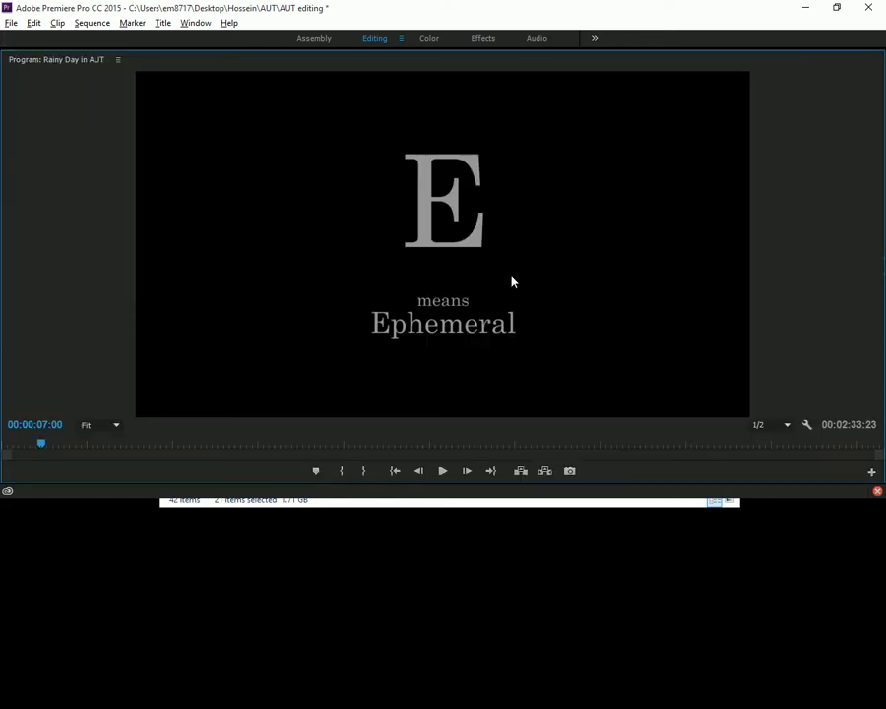
drag(32, 452, 2, 448)
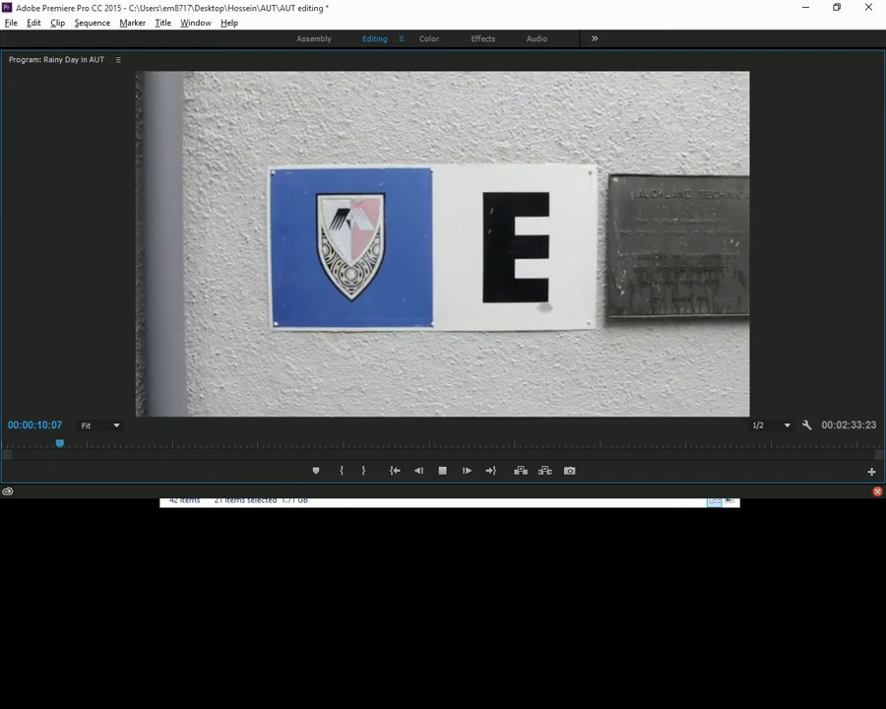
key(space)
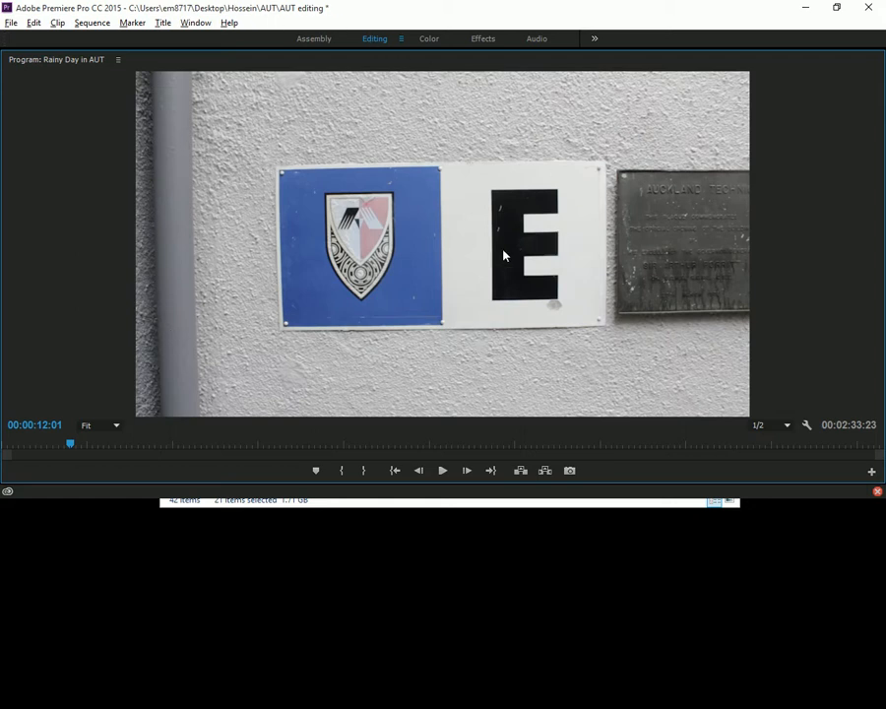
key(grave)
Play the music on from 00:00:10:11 and extend the end of the MVI_3994.MOV clip to about 00:00:13.
click(727, 325)
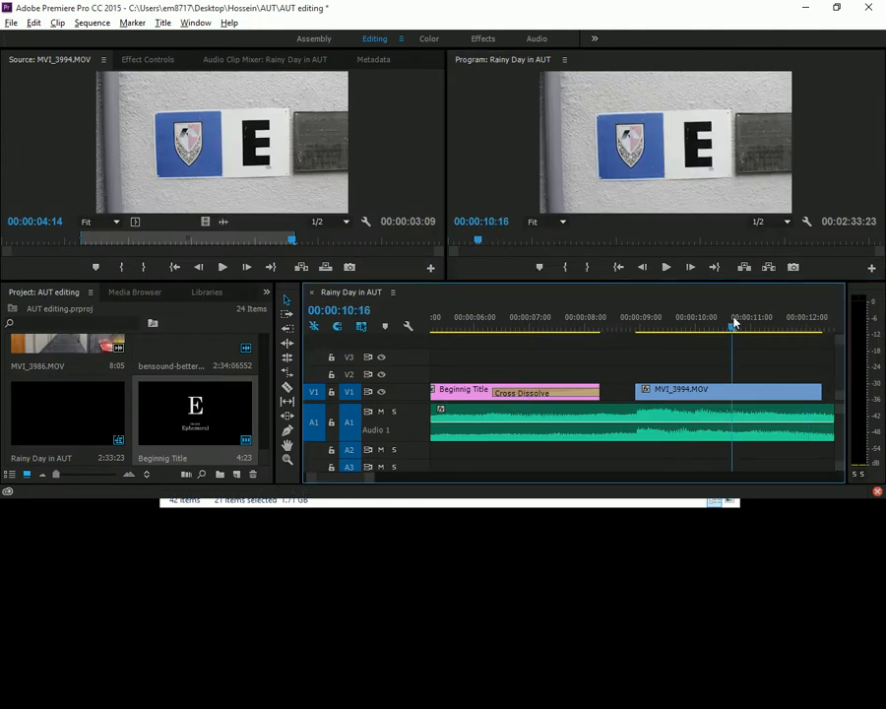
scroll(729, 374, down, 5)
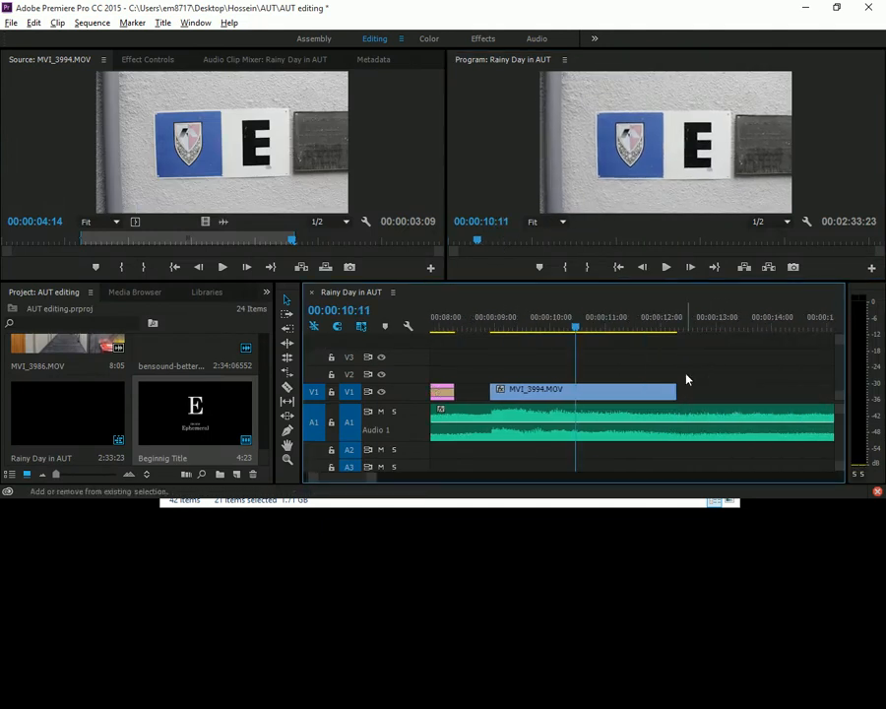
scroll(670, 374, down, 1)
scroll(633, 374, down, 2)
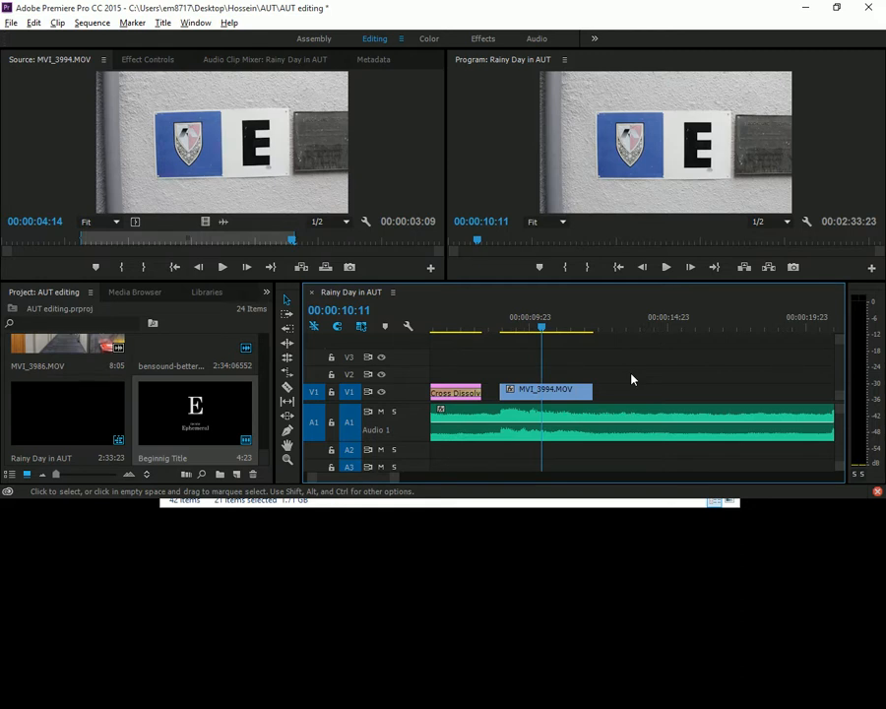
key(space)
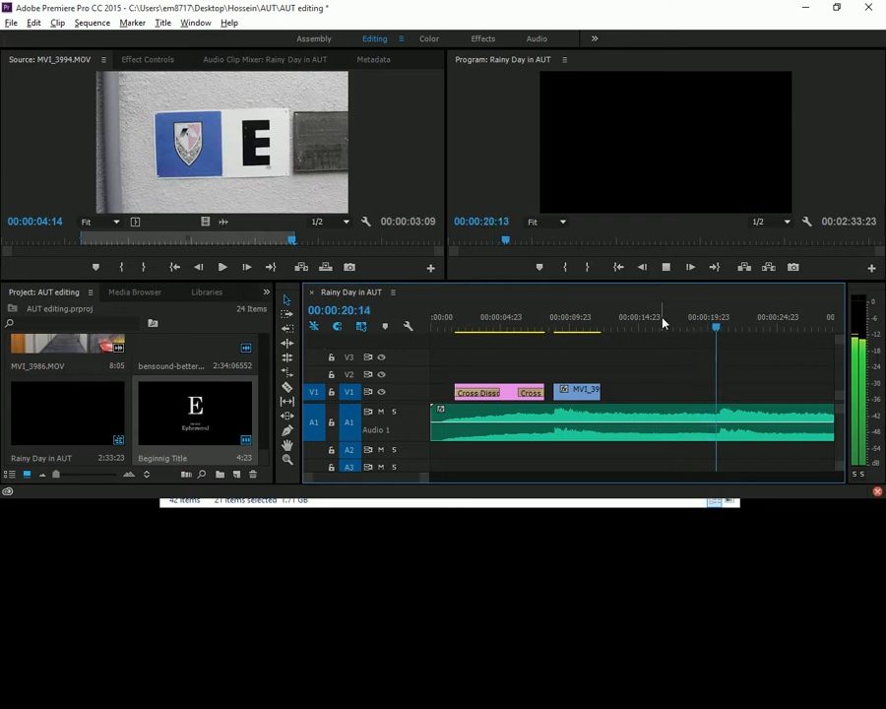
key(space)
drag(608, 325, 602, 327)
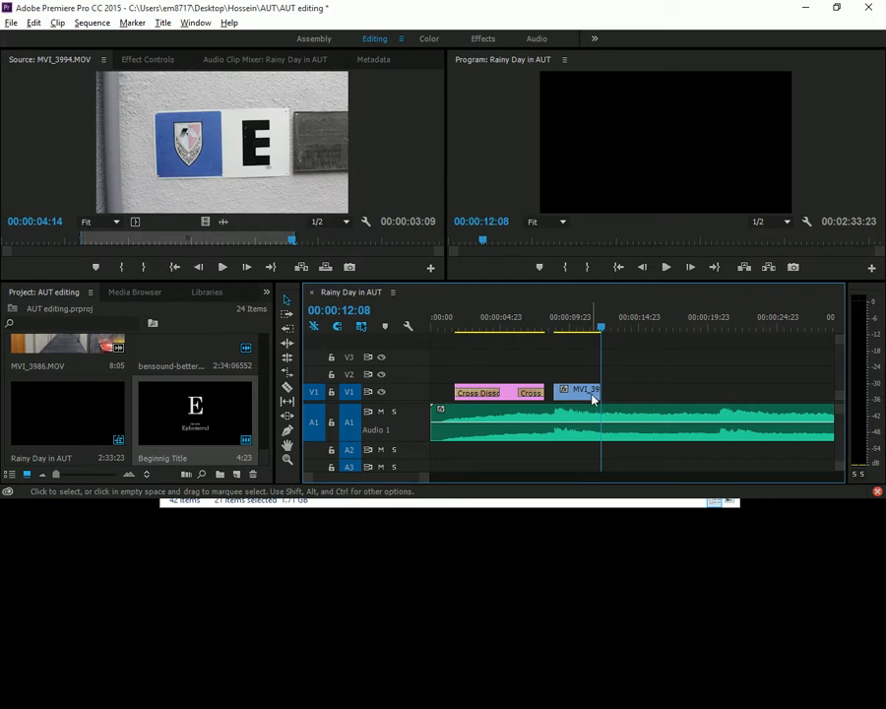
drag(593, 393, 617, 394)
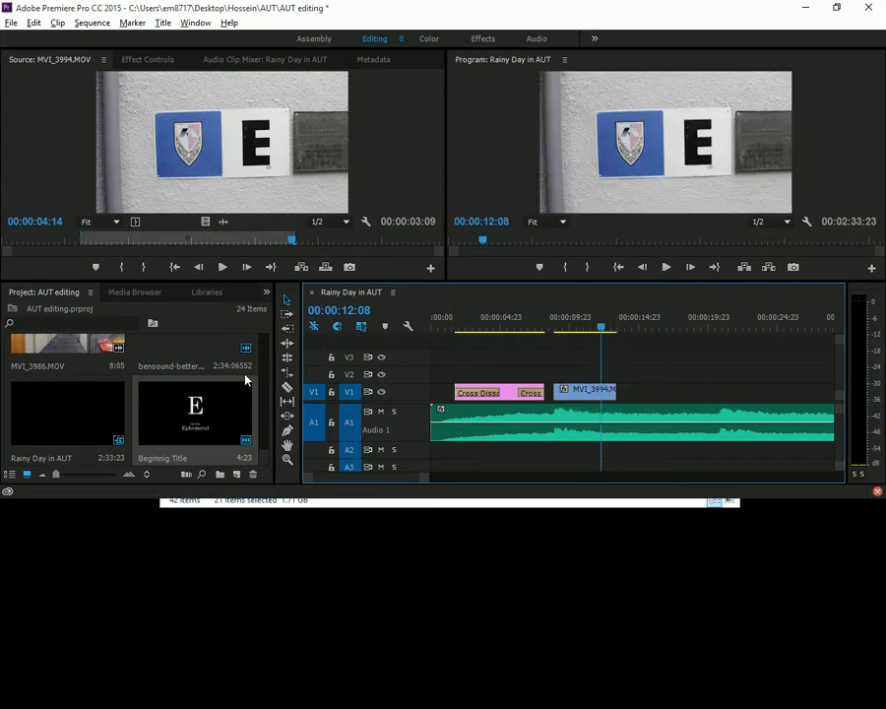
Look through the project's media items, load MVI_3996.MOV as the source and scrub it to 00:00:08:20.
key(grave)
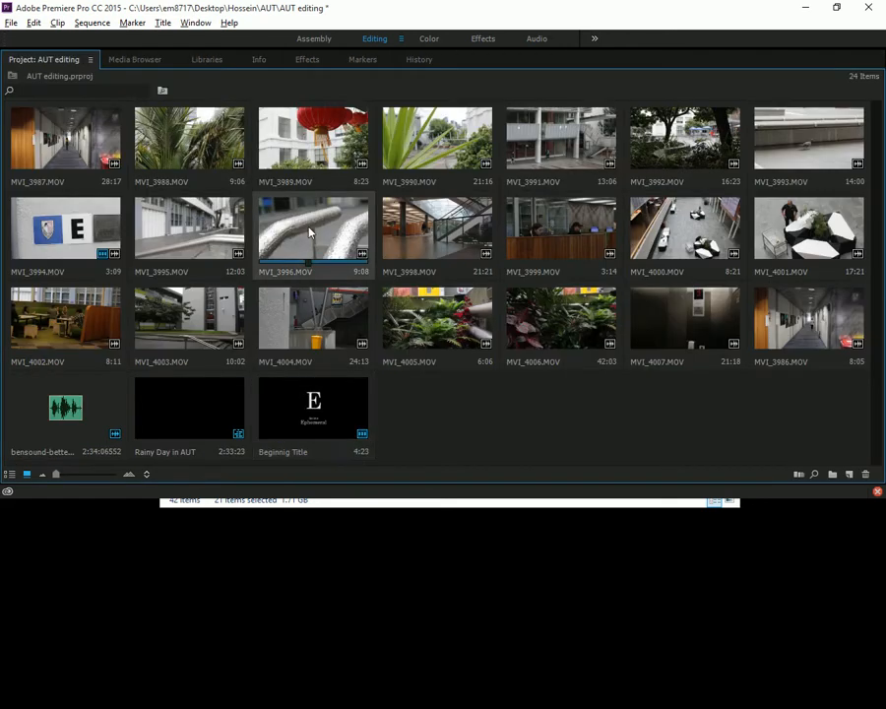
key(grave)
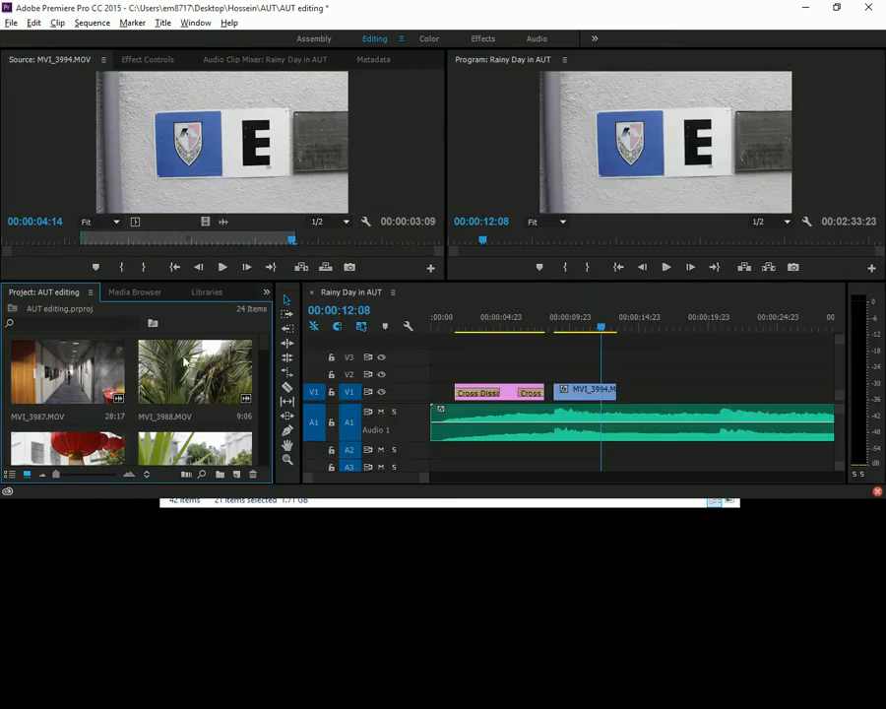
scroll(130, 388, down, 3)
scroll(130, 388, down, 2)
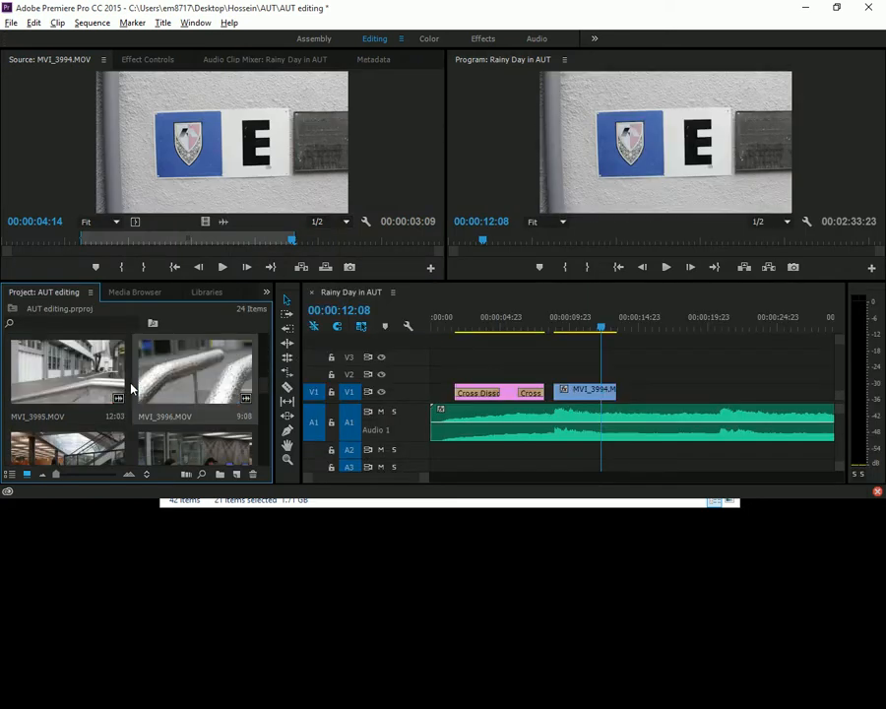
double_click(176, 378)
drag(59, 242, 418, 257)
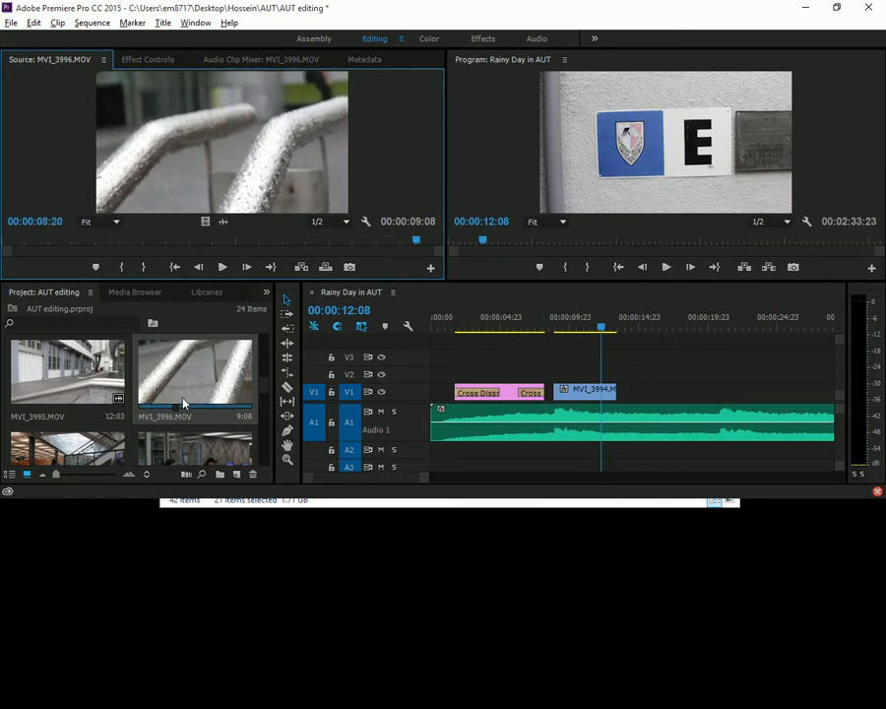
Load MVI_3990.MOV as the source clip and preview its footage.
key(grave)
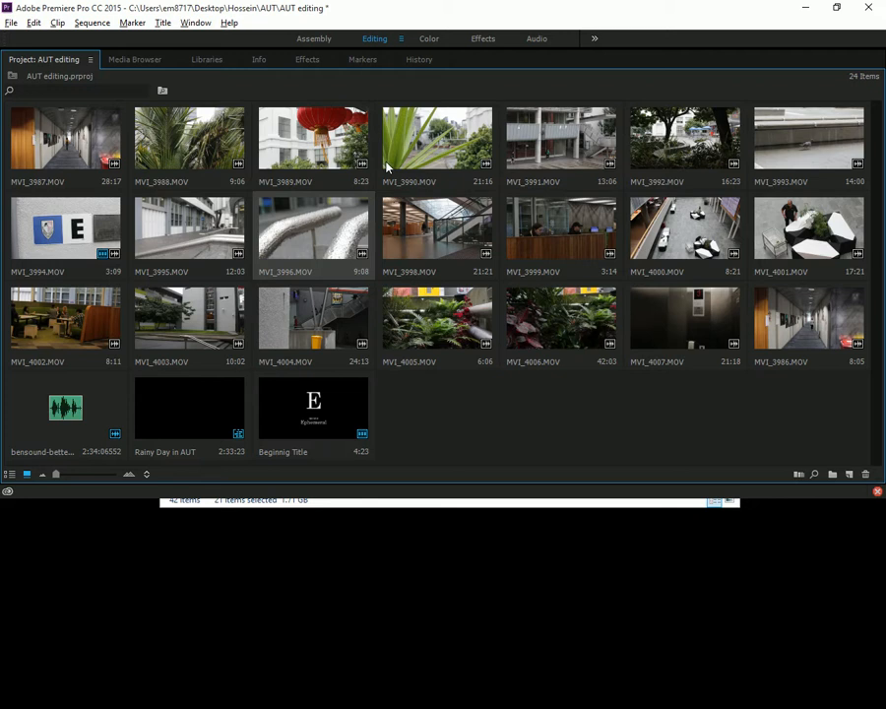
double_click(436, 143)
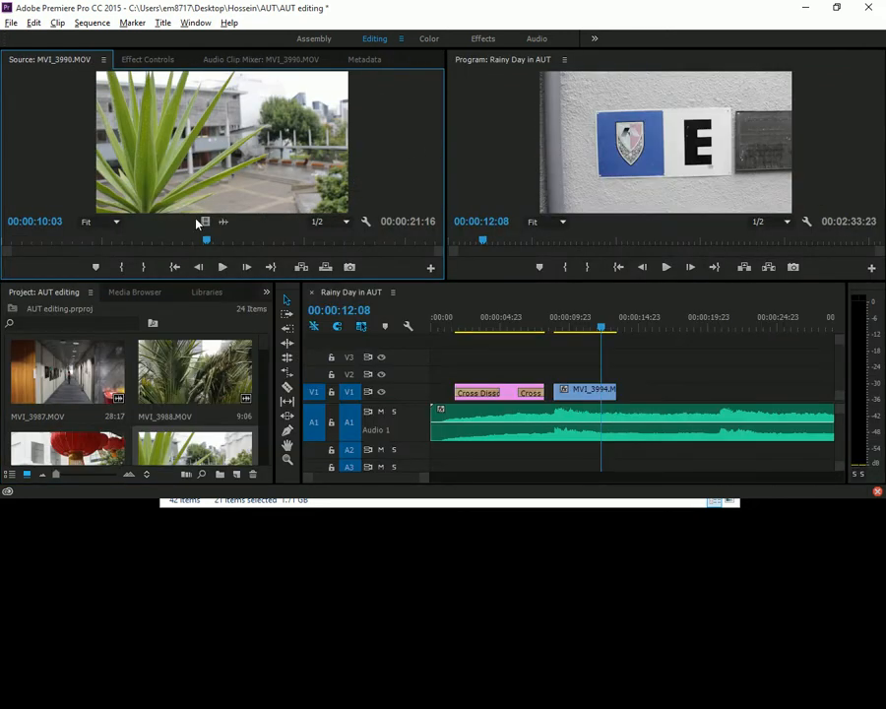
drag(193, 239, 213, 264)
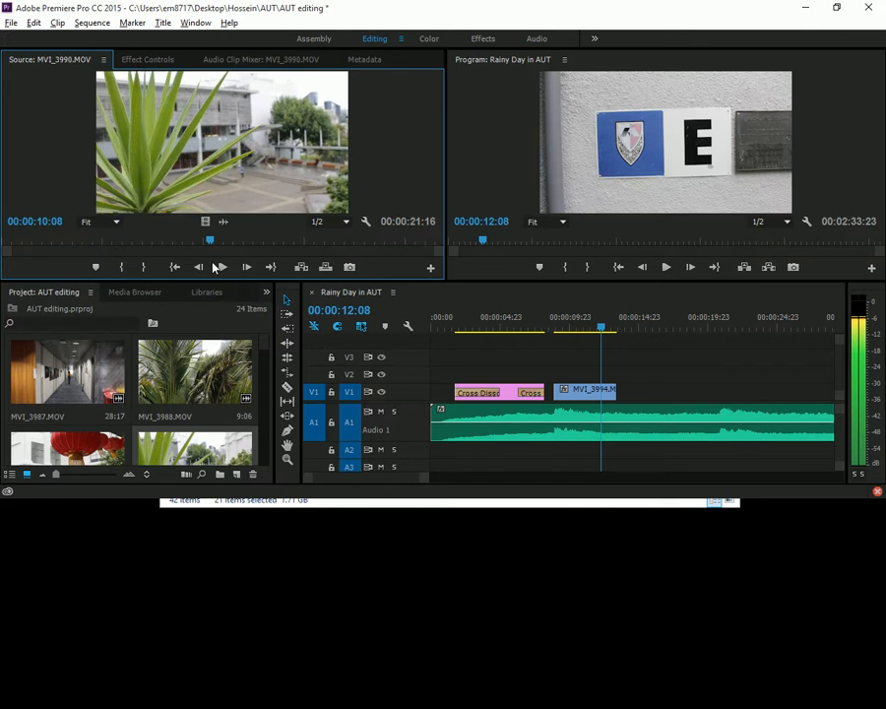
click(219, 267)
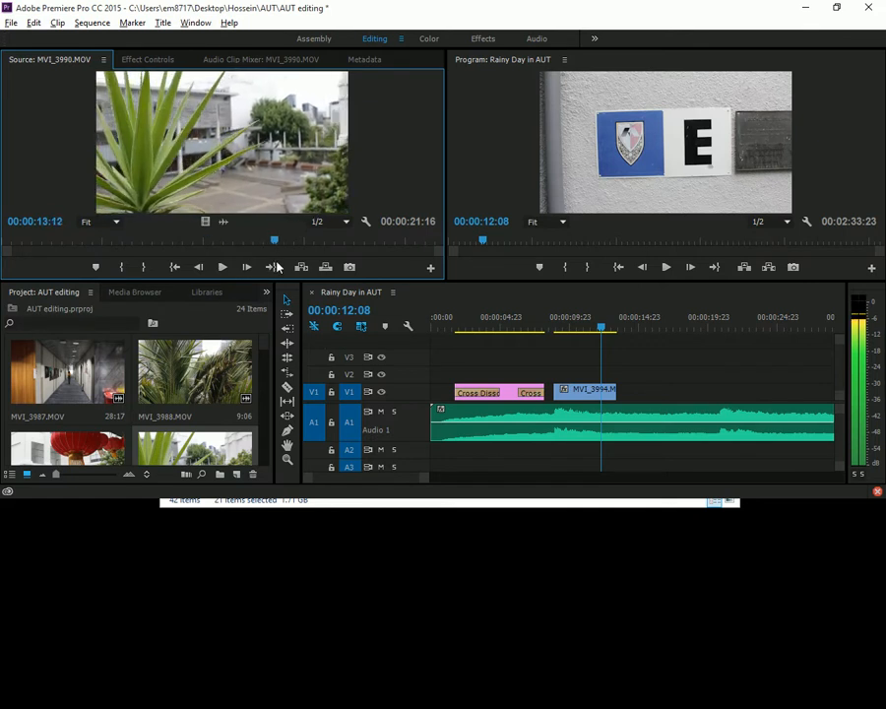
drag(232, 243, 51, 252)
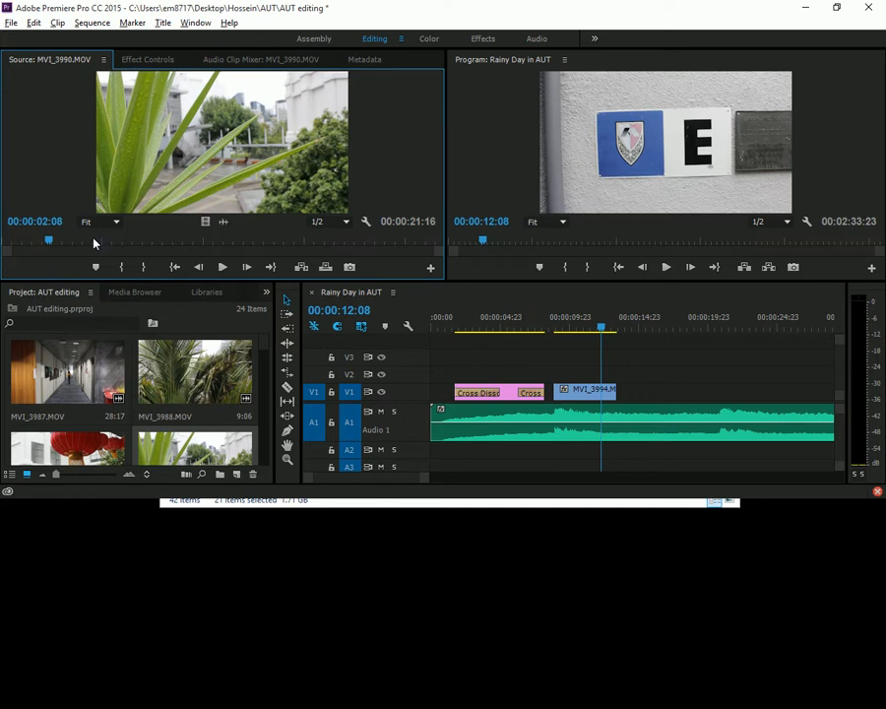
Mark MVI_3990.MOV from near its start to 00:00:04:09 and place only its video directly after MVI_3994.MOV on V1.
drag(53, 242, 91, 239)
key(i)
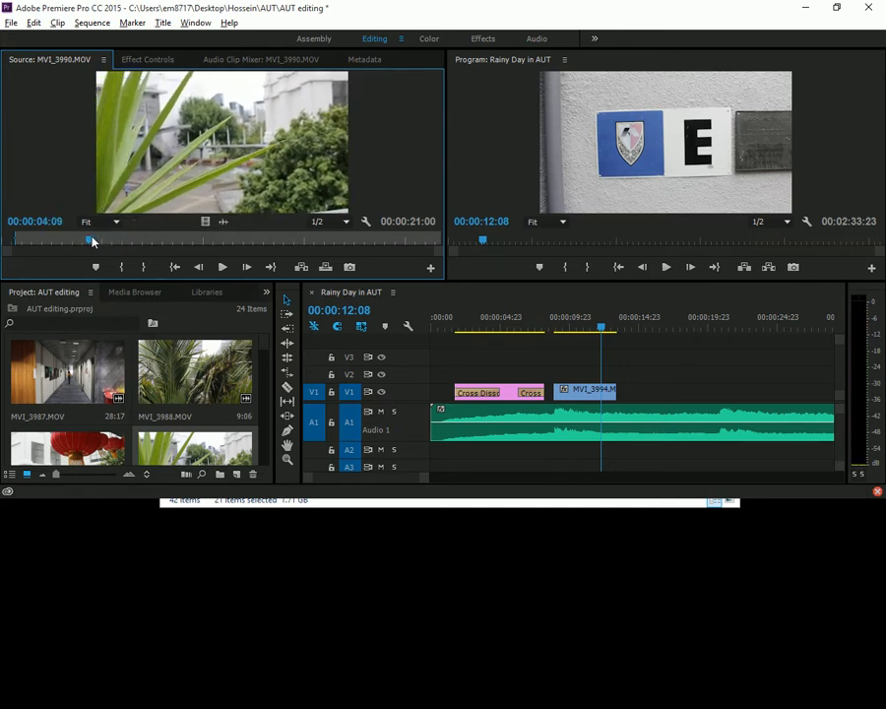
key(o)
drag(208, 223, 620, 394)
Play across the new cut and extend the end of MVI_3990.MOV to the music's next beat, at source time 00:00:08:03.
drag(620, 325, 585, 338)
key(space)
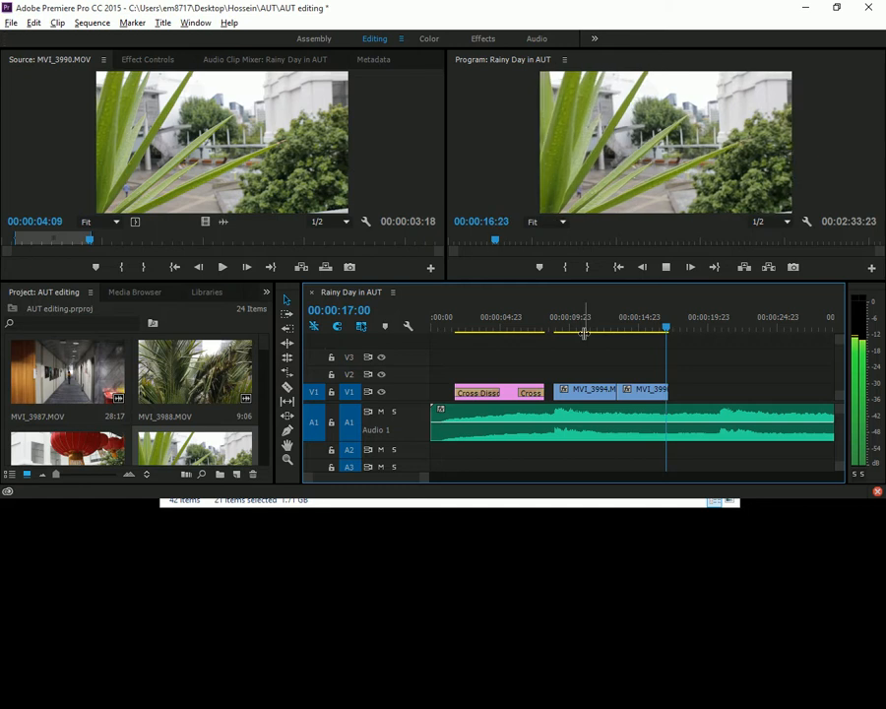
key(space)
drag(669, 392, 720, 392)
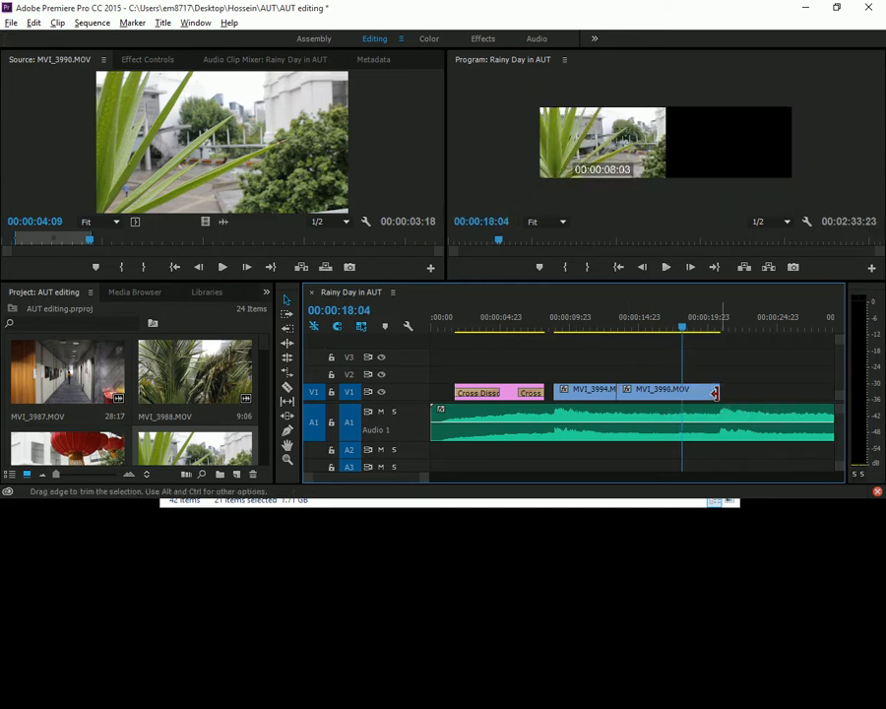
Review the MVI_3990.MOV footage and delete that clip from V1 of the Rainy Day in AUT sequence.
click(647, 329)
drag(651, 333, 709, 343)
drag(90, 239, 427, 256)
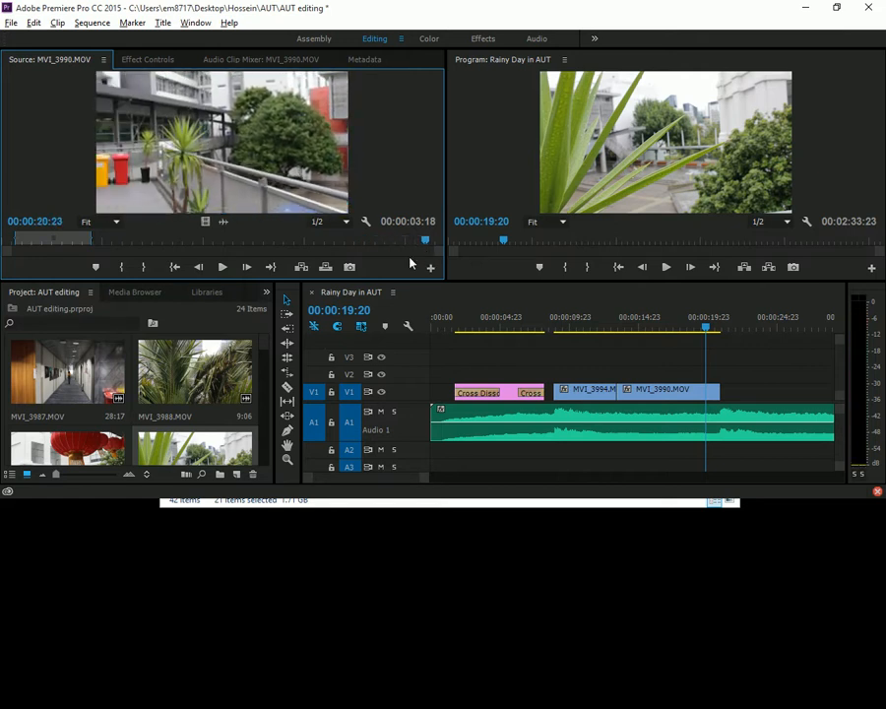
click(664, 392)
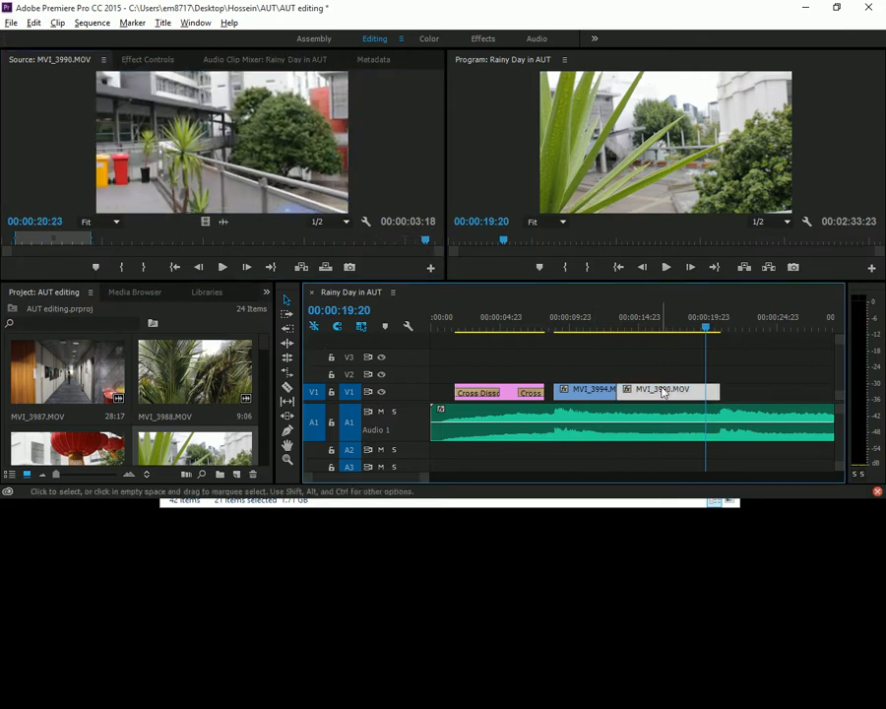
key(Delete)
Open MVI_3993.MOV as the source clip and preview its pigeon footage as a possible replacement.
key(grave)
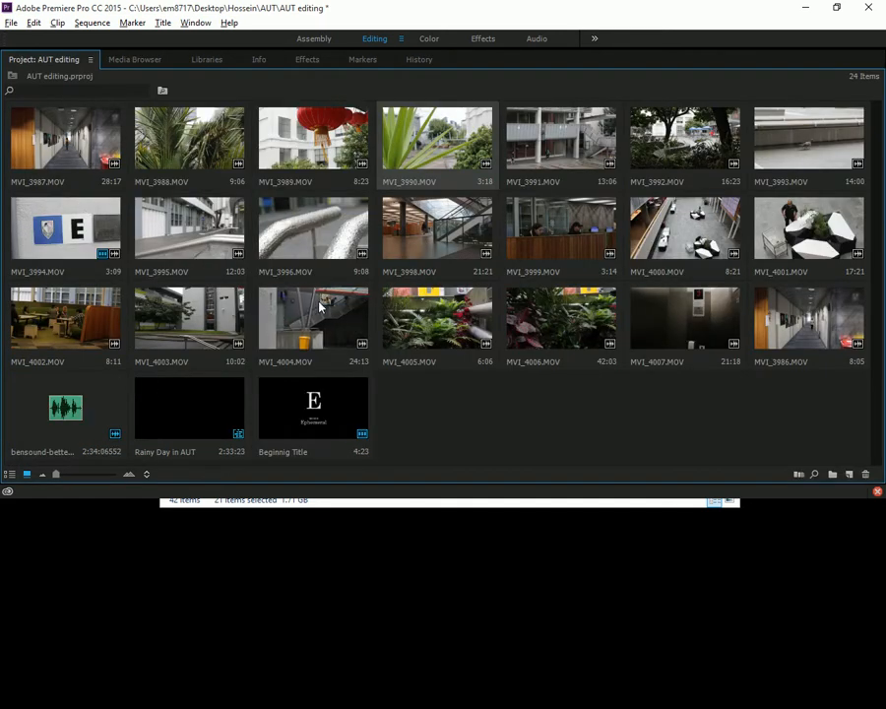
double_click(798, 153)
drag(118, 245, 4, 254)
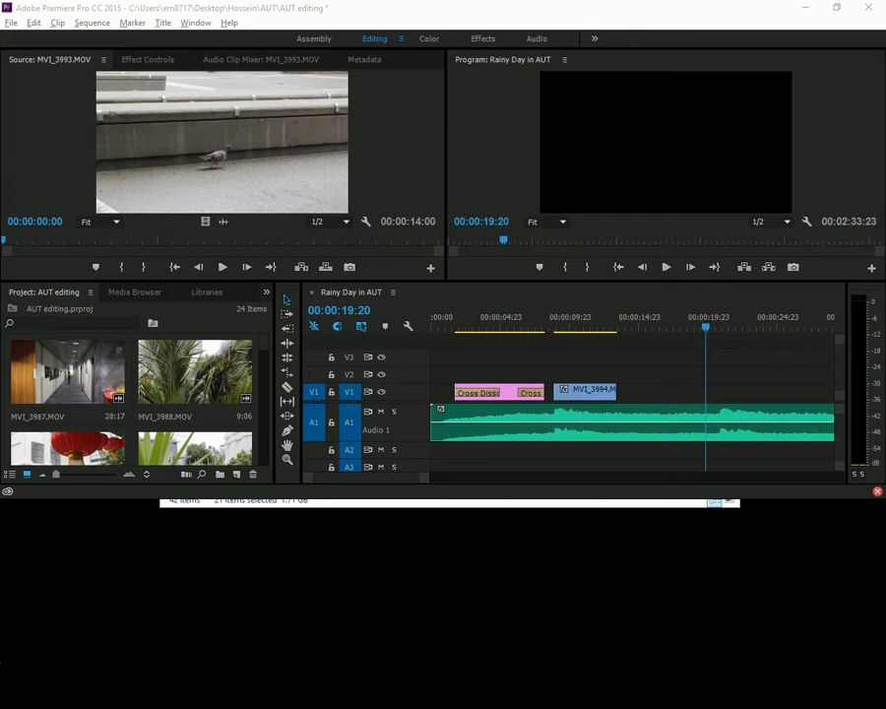
click(221, 266)
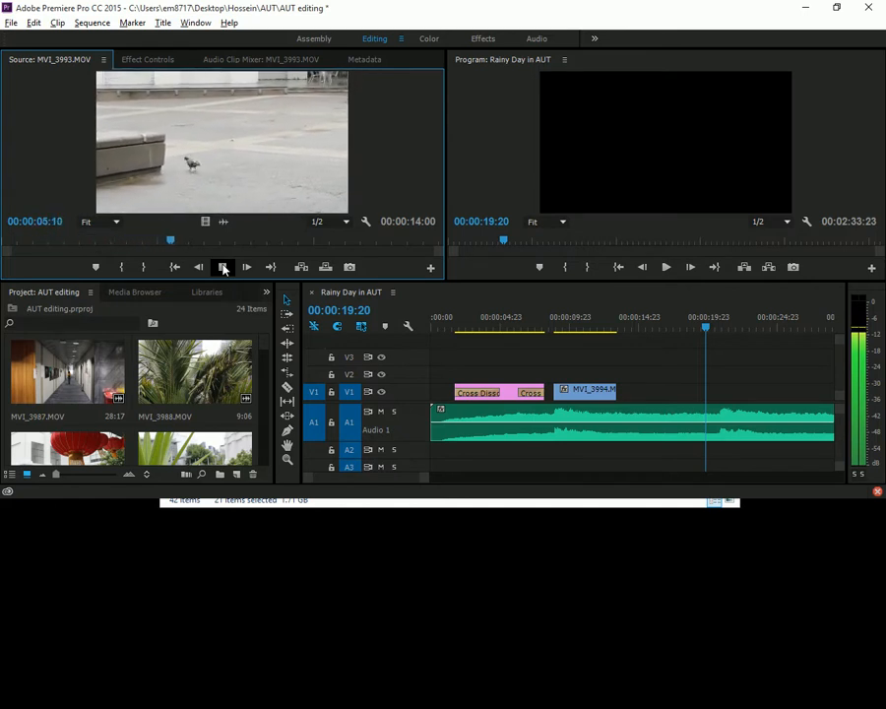
click(224, 269)
click(131, 240)
drag(131, 241, 77, 241)
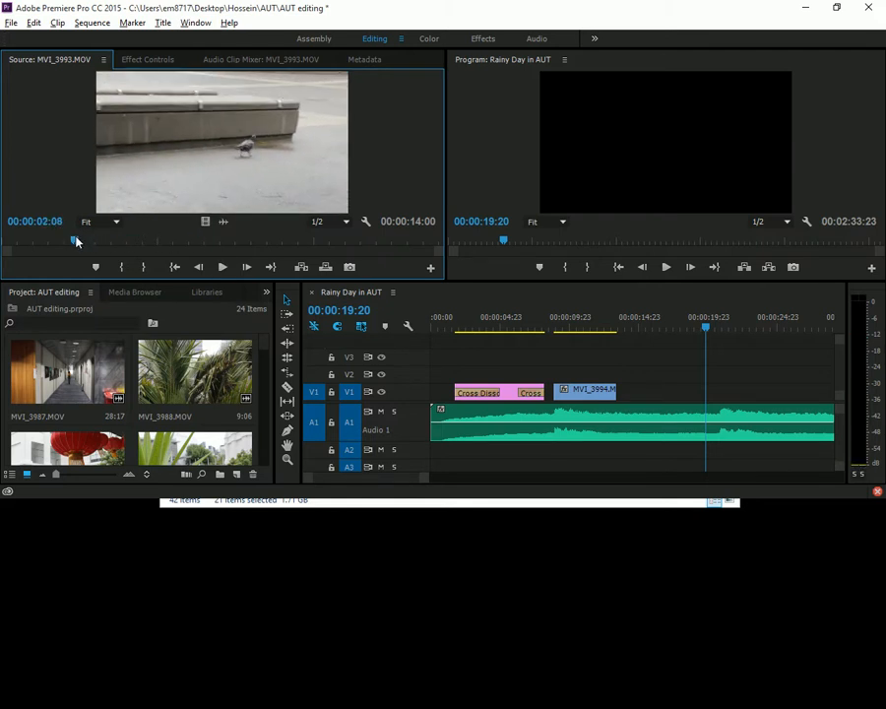
scroll(215, 419, down, 5)
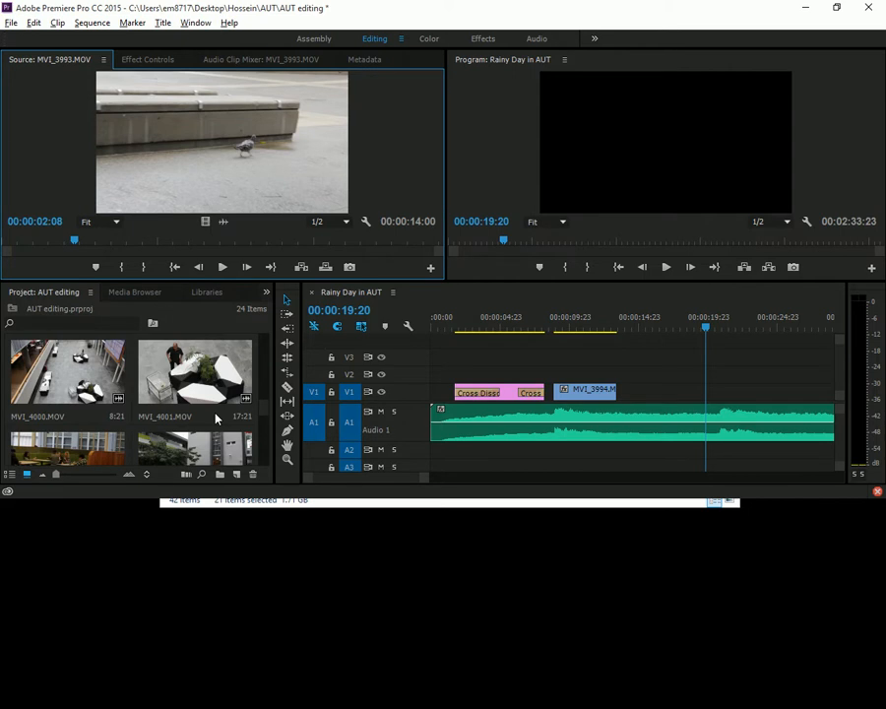
Set an in point about midway through MVI_3996.MOV and place its video on V1 directly after MVI_3994.MOV.
key(grave)
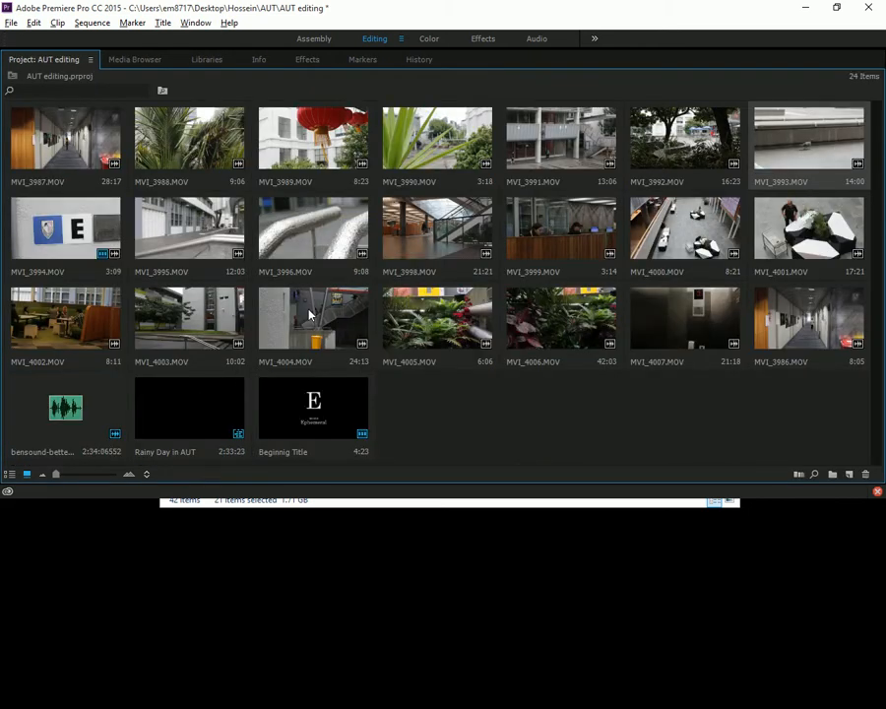
double_click(277, 254)
mouse_move(42, 243)
mouse_down()
mouse_move(12, 244)
mouse_move(99, 249)
mouse_move(241, 232)
mouse_move(309, 247)
mouse_move(448, 247)
mouse_move(429, 252)
mouse_up()
key(i)
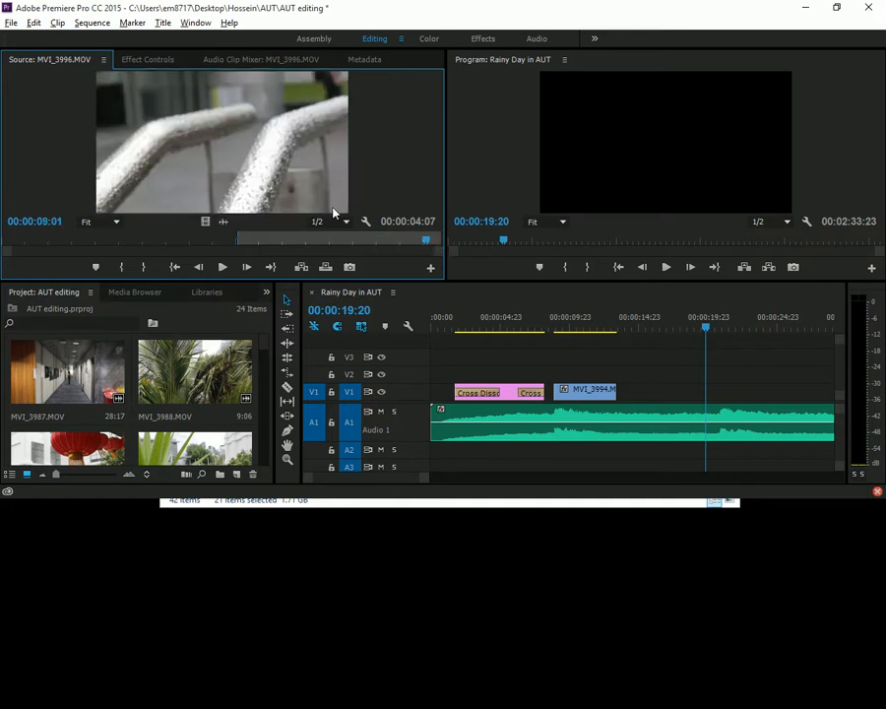
drag(207, 222, 670, 401)
Move MVI_3996.MOV to end at the second music beat, and extend MVI_3994.MOV slightly with the two clips meeting.
mouse_move(620, 327)
mouse_down()
mouse_move(616, 321)
mouse_move(618, 330)
mouse_up()
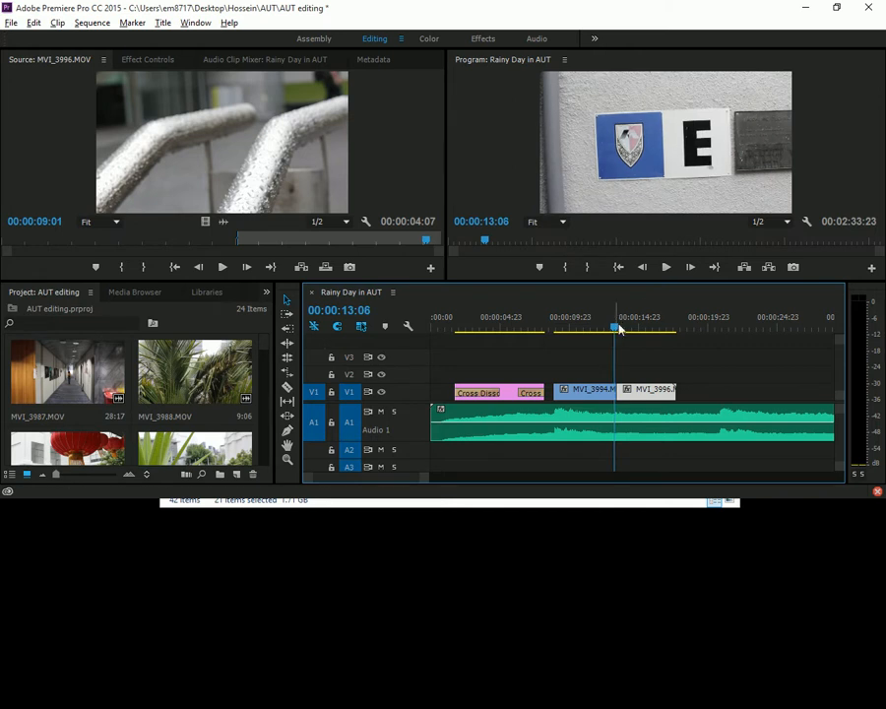
drag(653, 391, 672, 395)
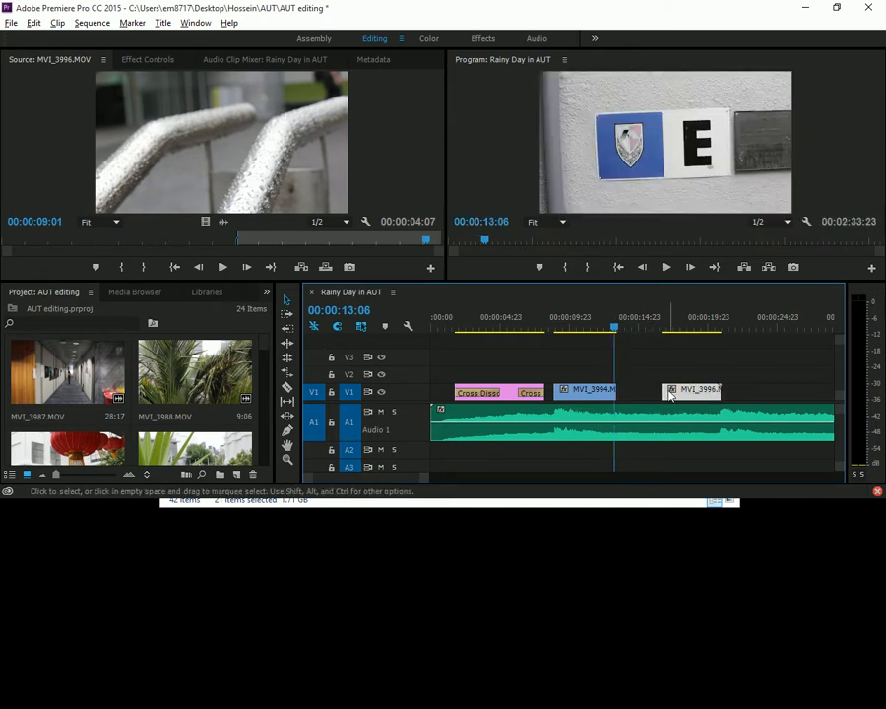
mouse_move(614, 389)
mouse_down()
mouse_move(649, 390)
mouse_move(623, 390)
mouse_up()
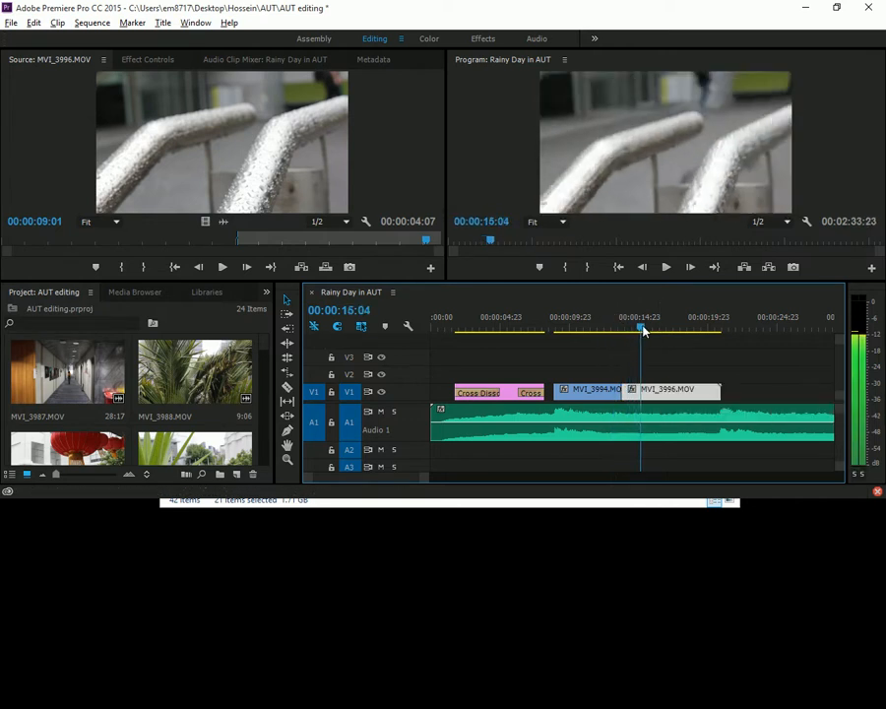
Replace MVI_3996.MOV on V1 with the video of MVI_3989.MOV, using 00:00:02:20 as its source in point.
key(Delete)
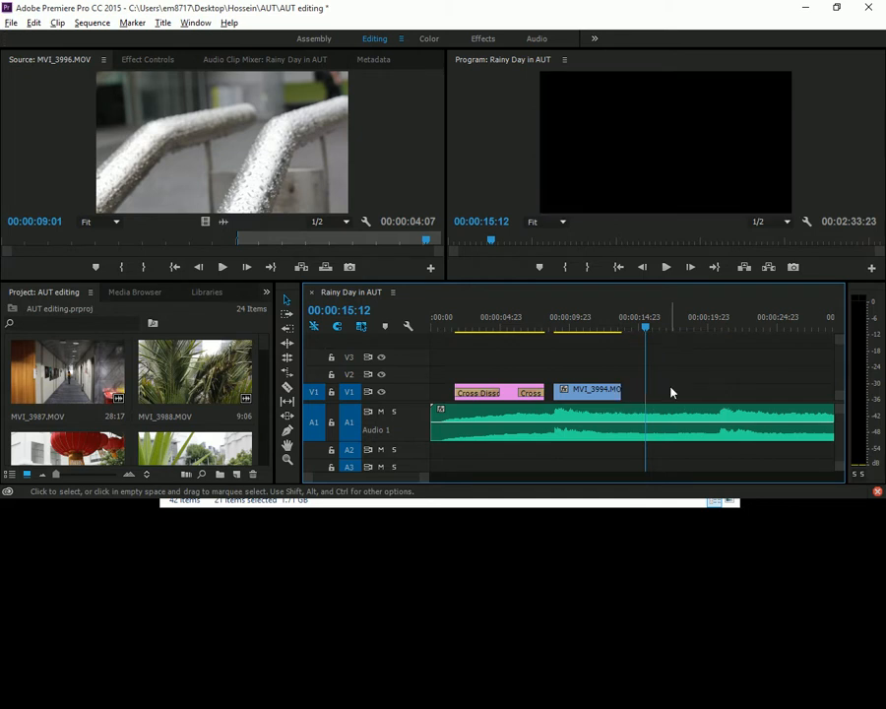
scroll(207, 399, down, 2)
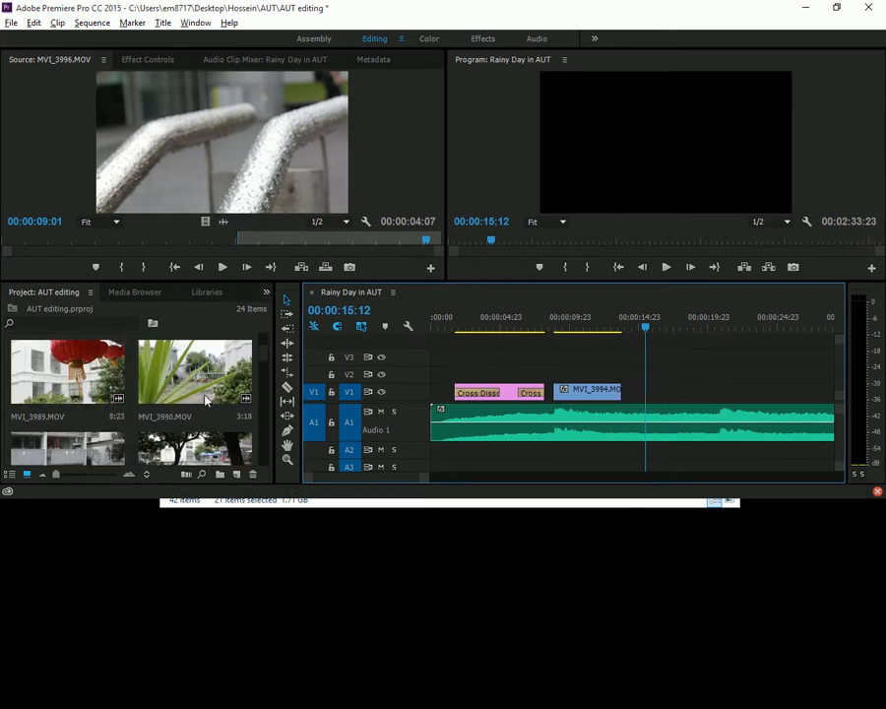
double_click(67, 372)
click(159, 242)
drag(163, 243, 413, 246)
drag(163, 241, 144, 249)
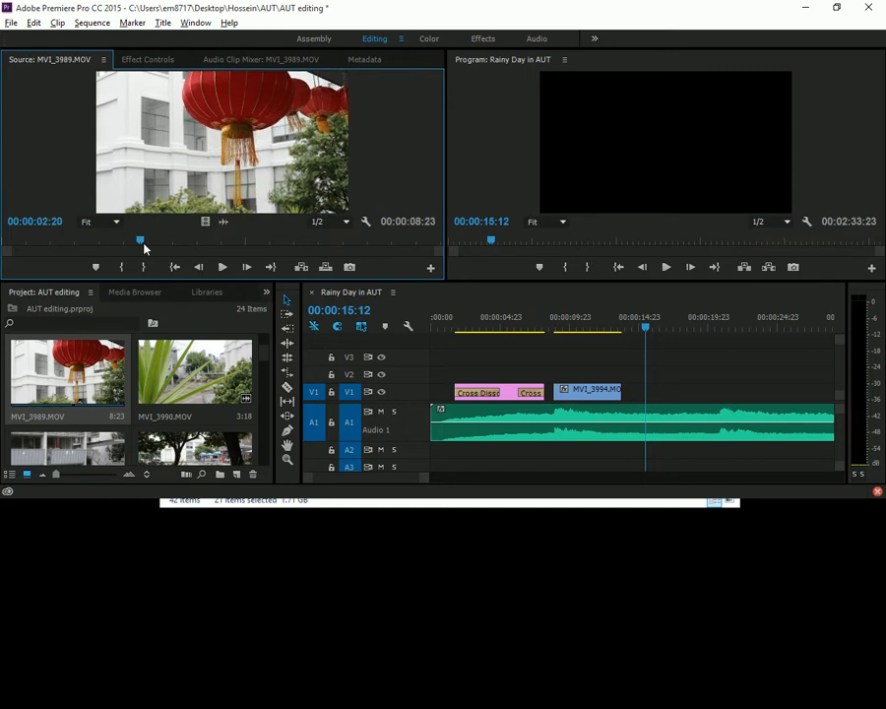
key(i)
drag(198, 225, 648, 400)
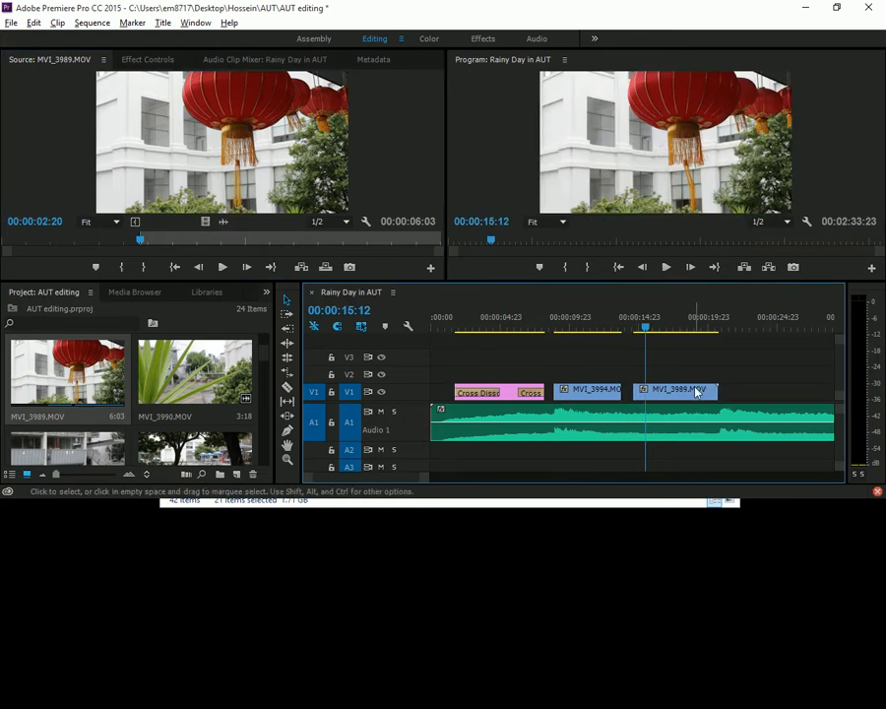
Extend the start of MVI_3989.MOV back to the end of MVI_3994.MOV and play back the cut.
drag(648, 393, 626, 390)
drag(626, 333, 598, 332)
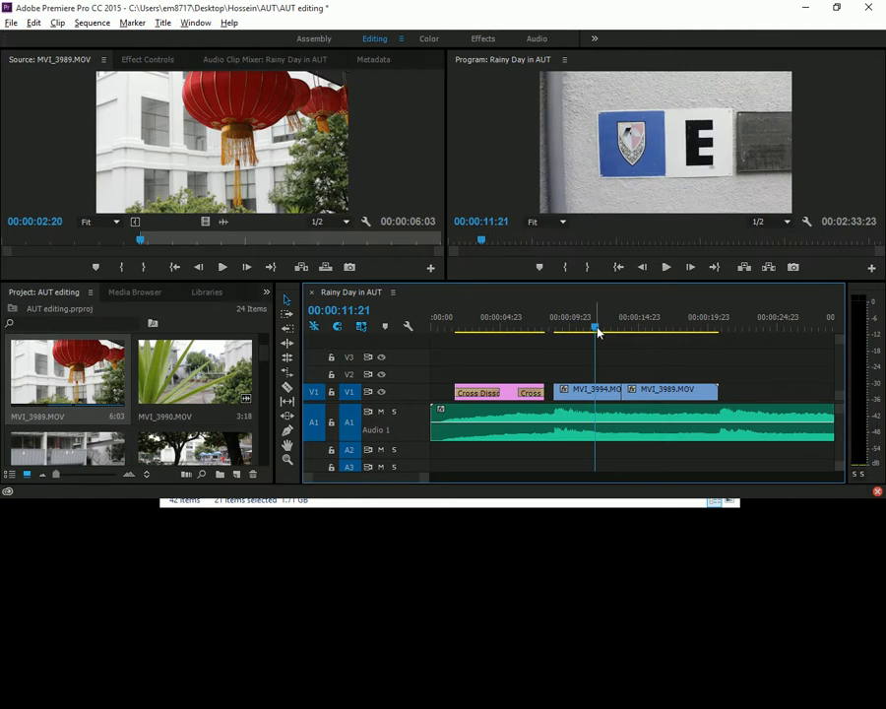
key(space)
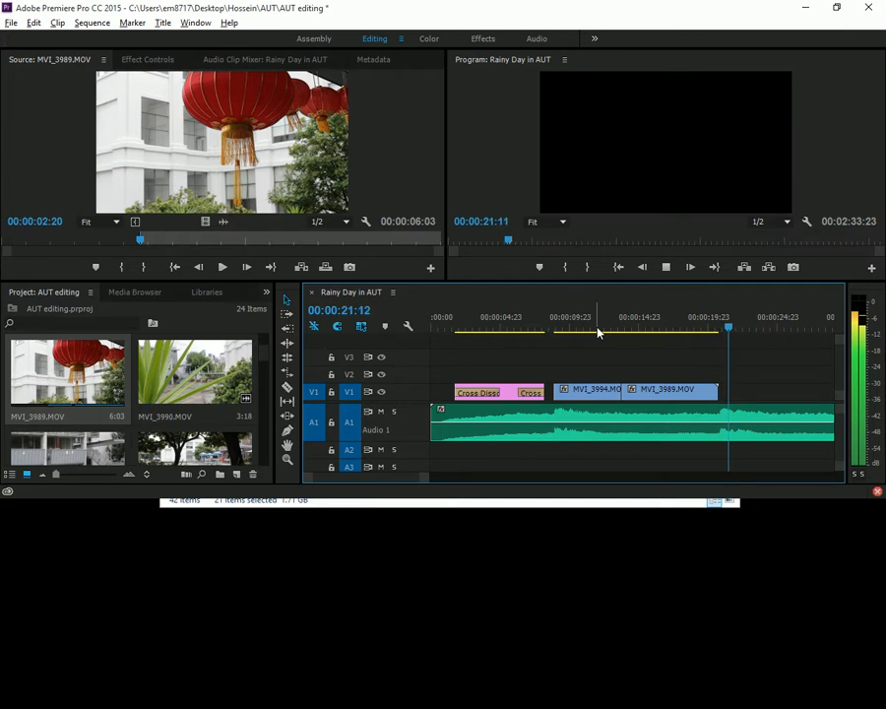
key(space)
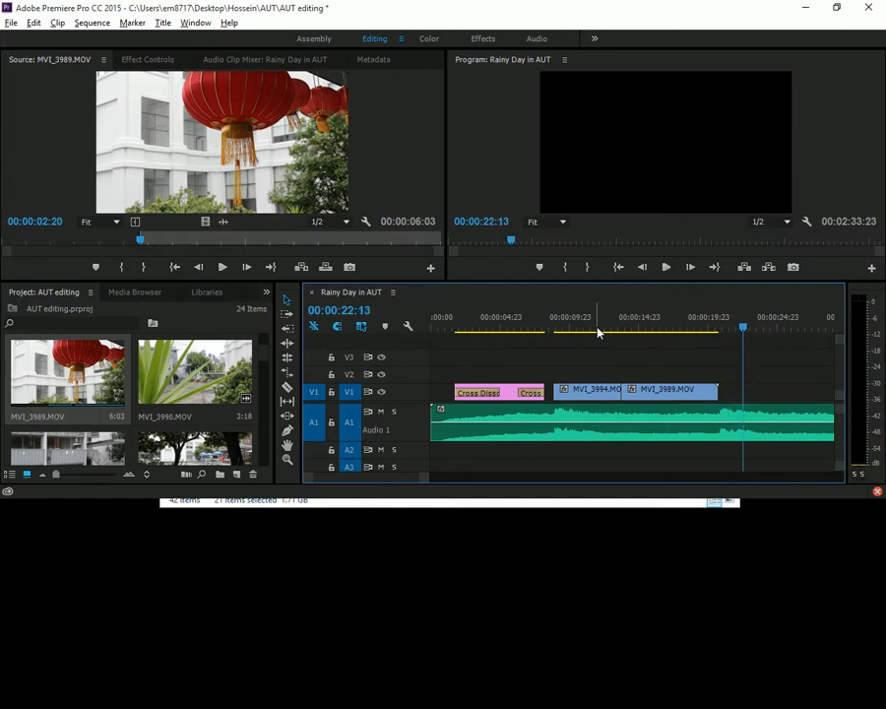
Shift MVI_3989.MOV to end on the music beat just before 00:00:21:00, and extend its start to meet MVI_3994.MOV.
drag(722, 318, 706, 318)
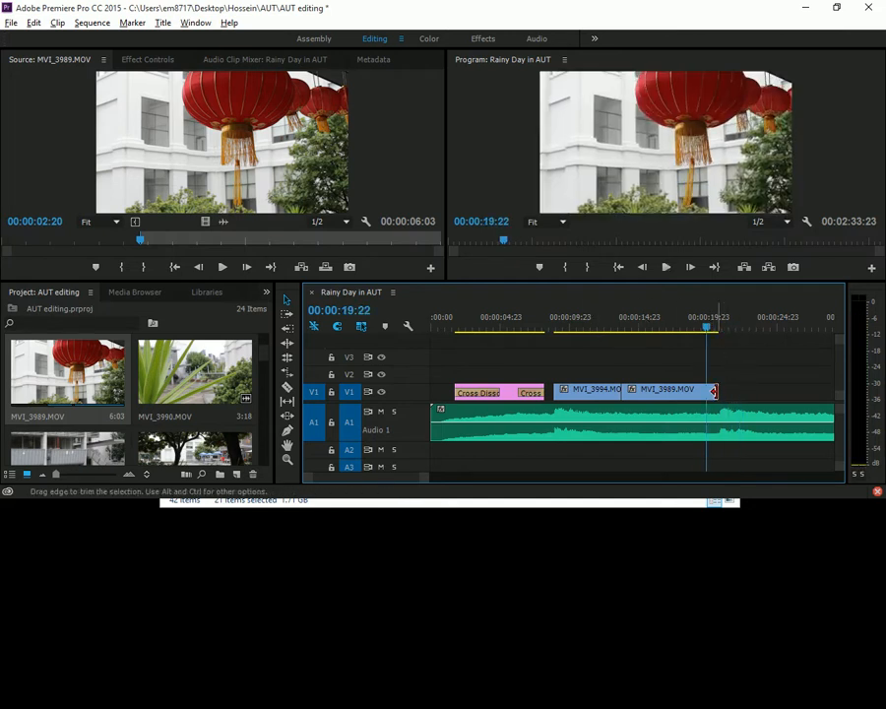
scroll(715, 392, up, 4)
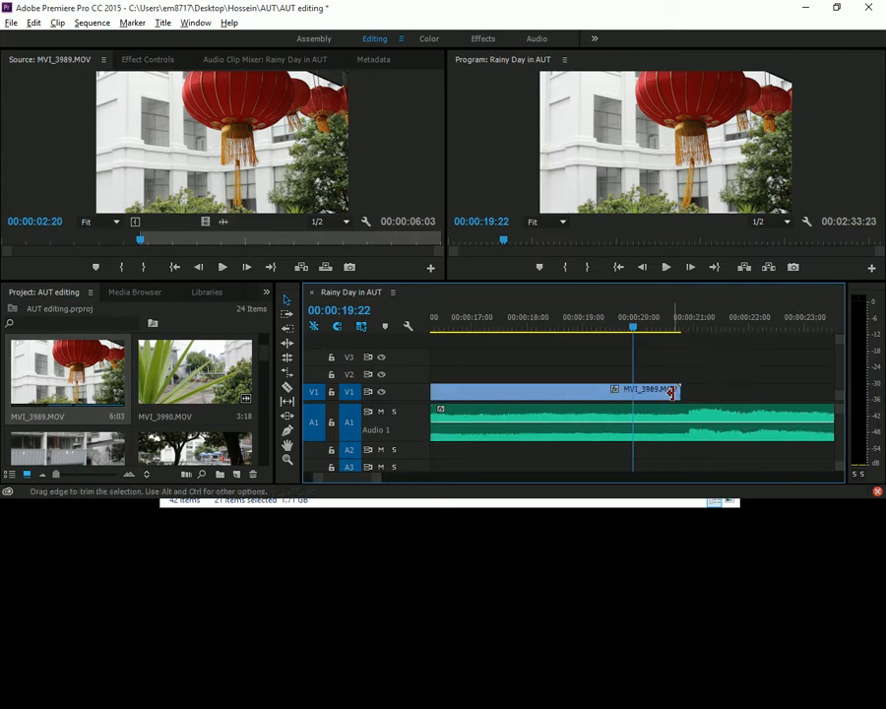
drag(675, 392, 670, 392)
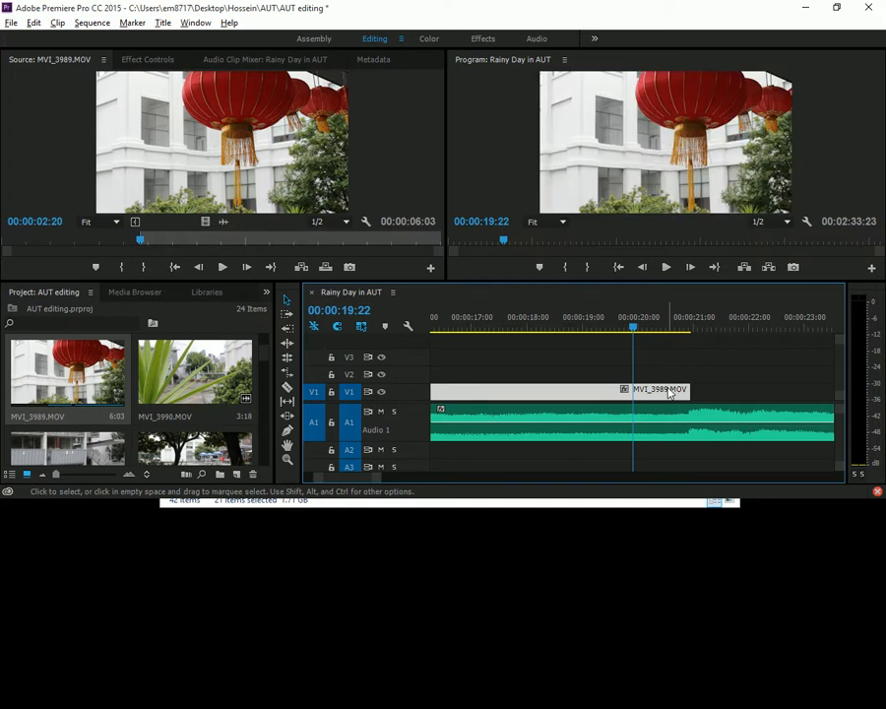
scroll(655, 392, down, 2)
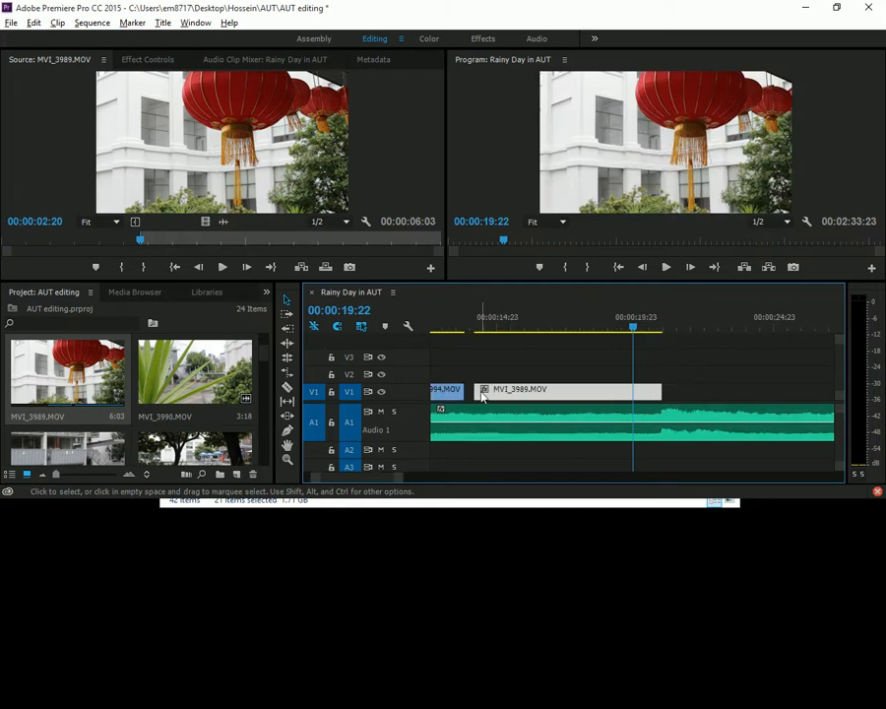
drag(470, 392, 464, 392)
Add a Cross Dissolve video transition at the cut between MVI_3994.MOV and MVI_3989.MOV.
click(443, 330)
drag(443, 330, 435, 330)
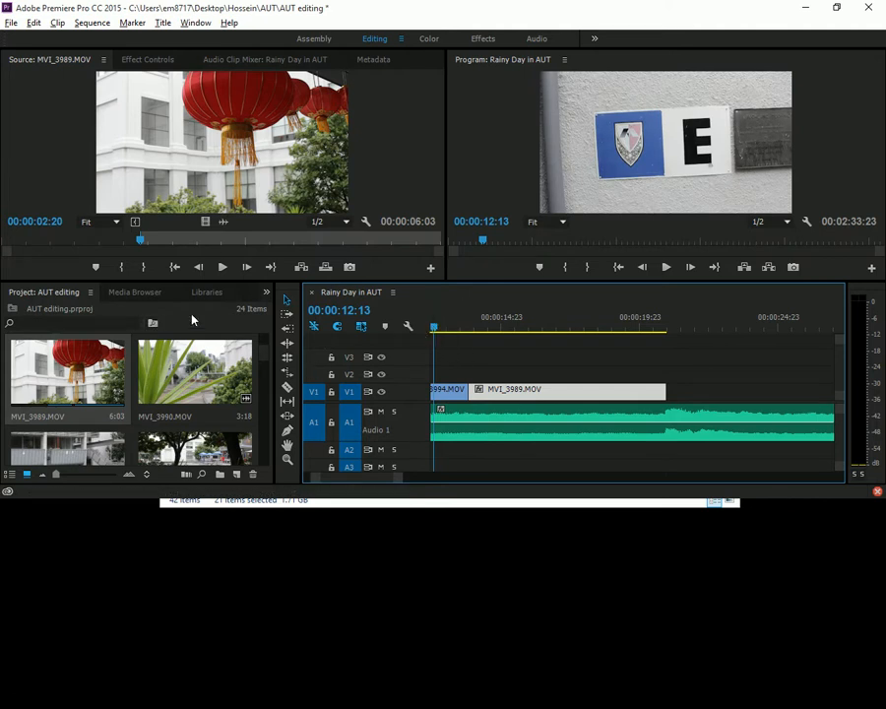
key(shift+7)
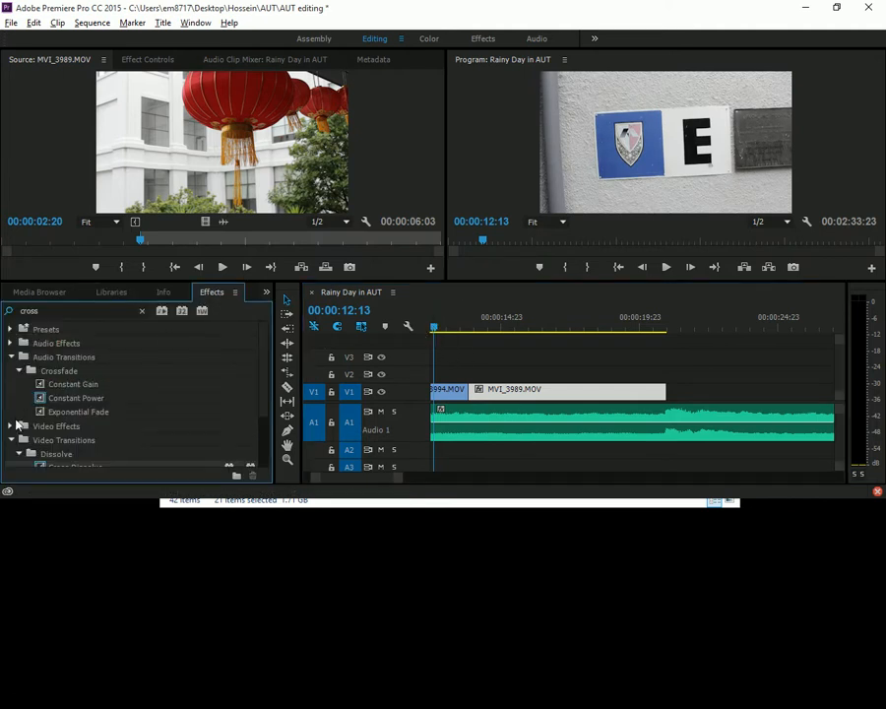
scroll(94, 424, down, 1)
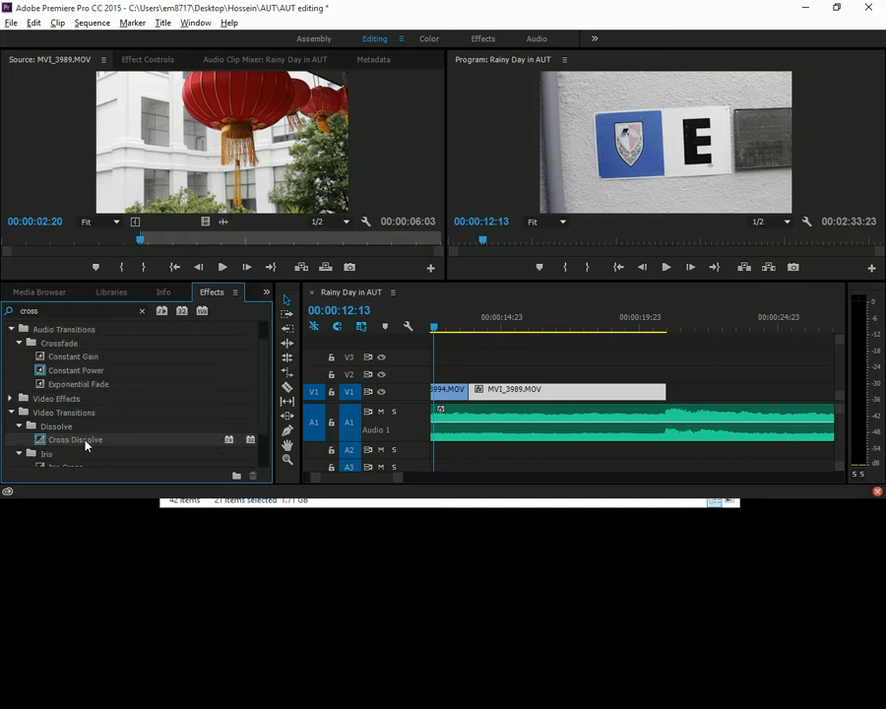
drag(82, 442, 475, 403)
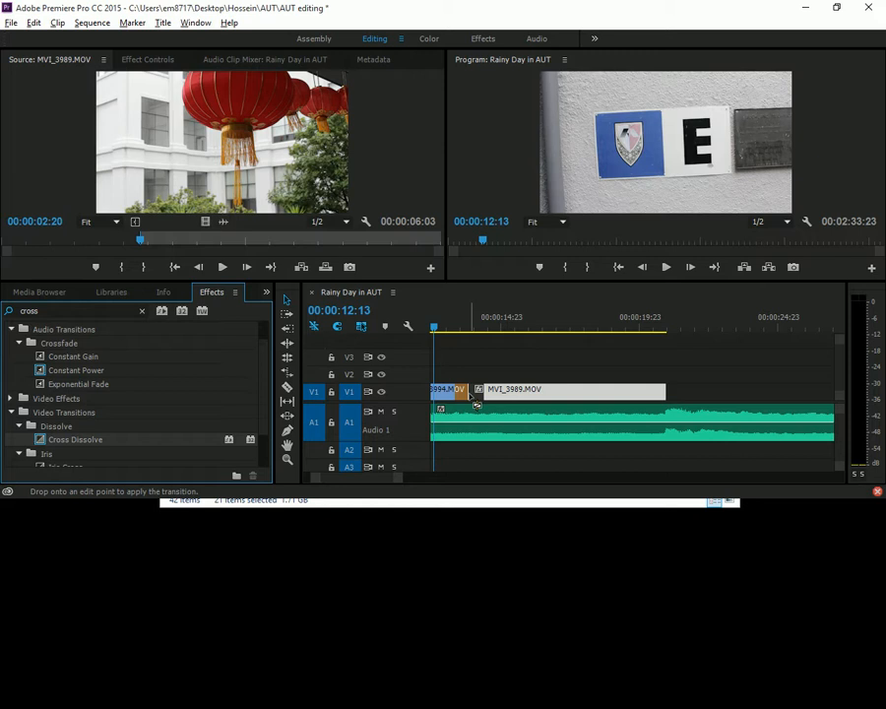
drag(476, 404, 471, 397)
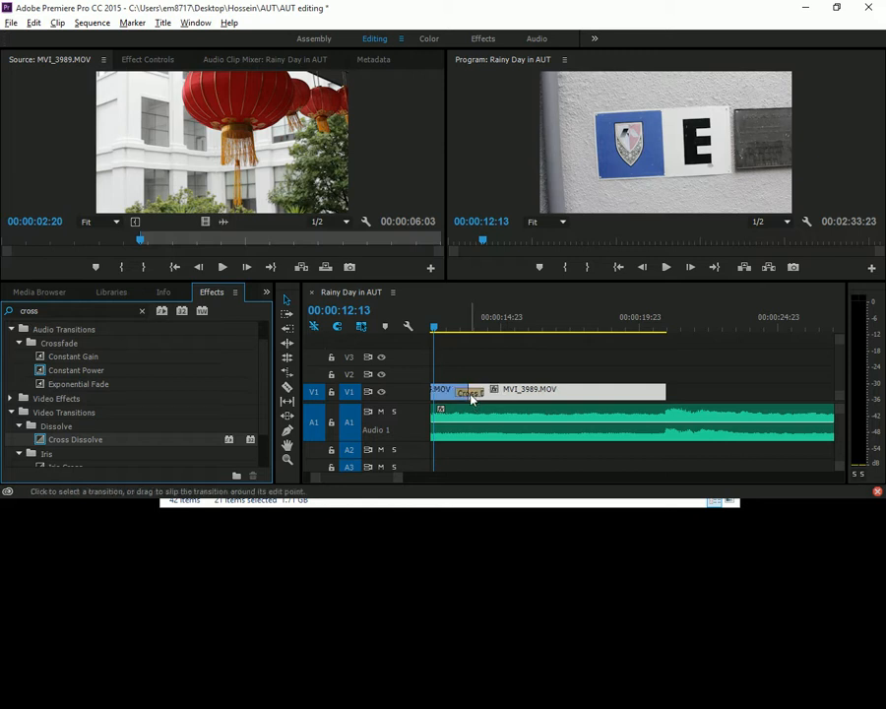
Lengthen the Cross Dissolve between MVI_3994.MOV and MVI_3989.MOV to about 00:00:01:11.
key(minus)
key(equal)
key(equal)
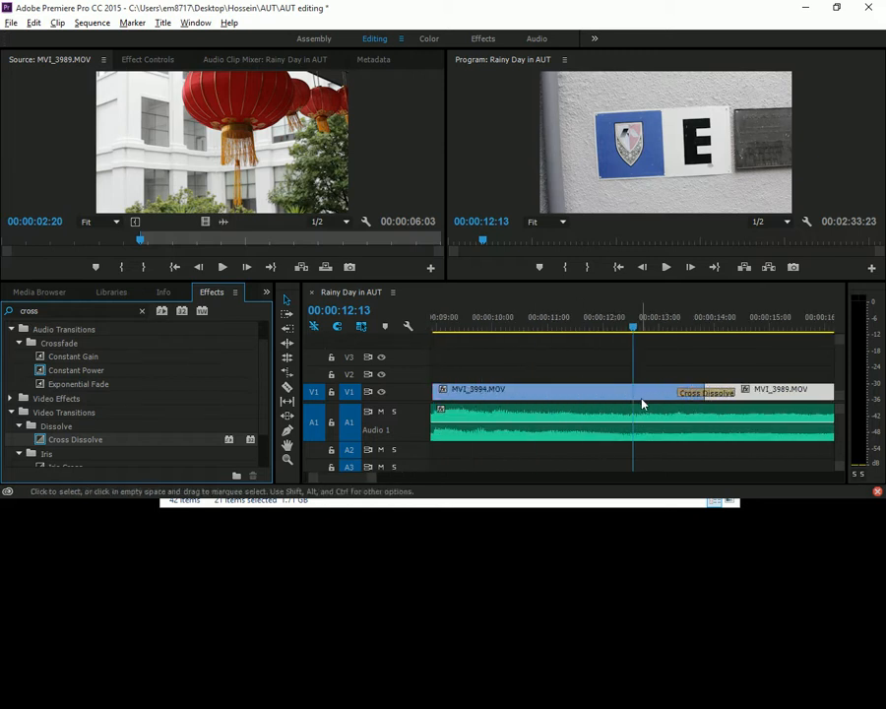
drag(677, 394, 640, 390)
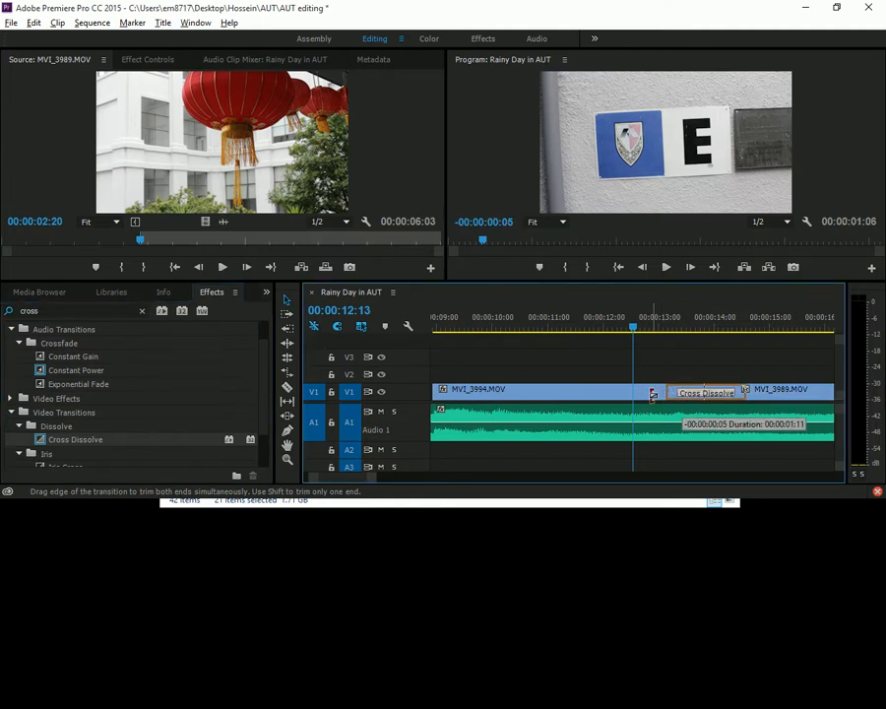
Play back the Cross Dissolve between MVI_3994.MOV and MVI_3989.MOV, and switch to the topic list in Notepad.
key(space)
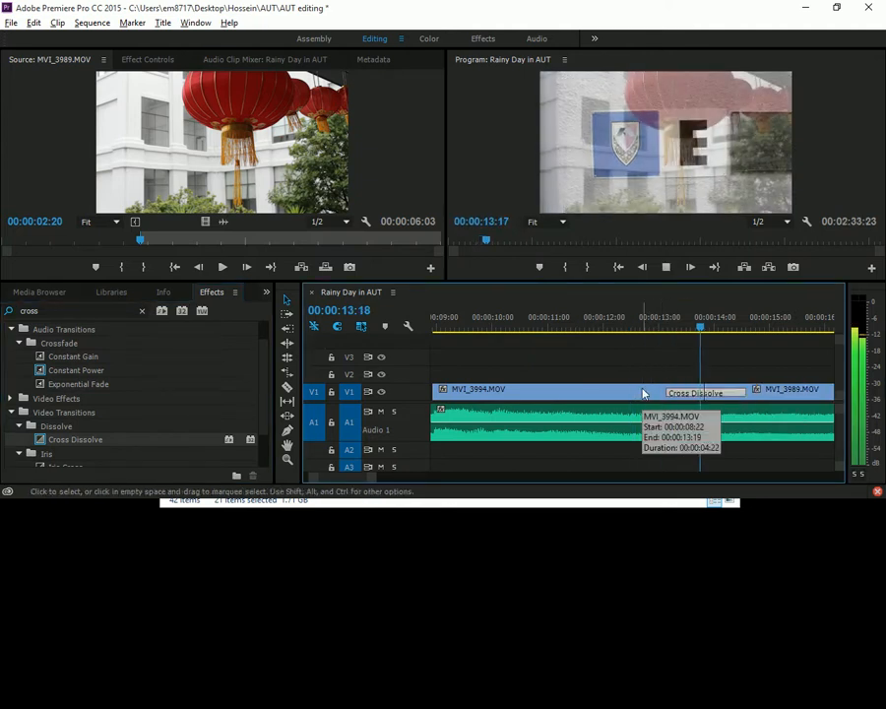
key(space)
drag(654, 324, 581, 324)
key(space)
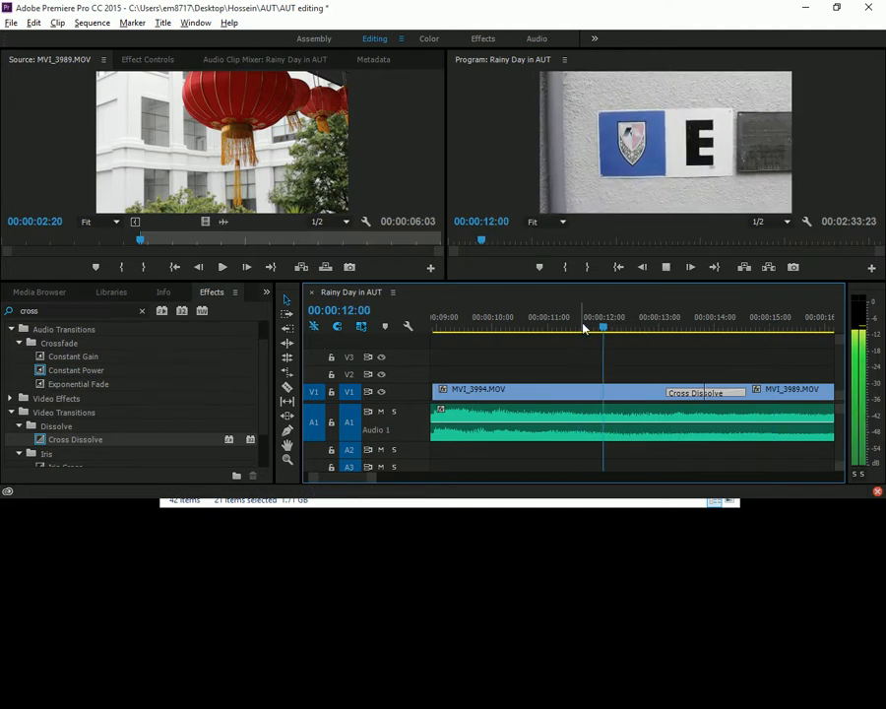
key(minus)
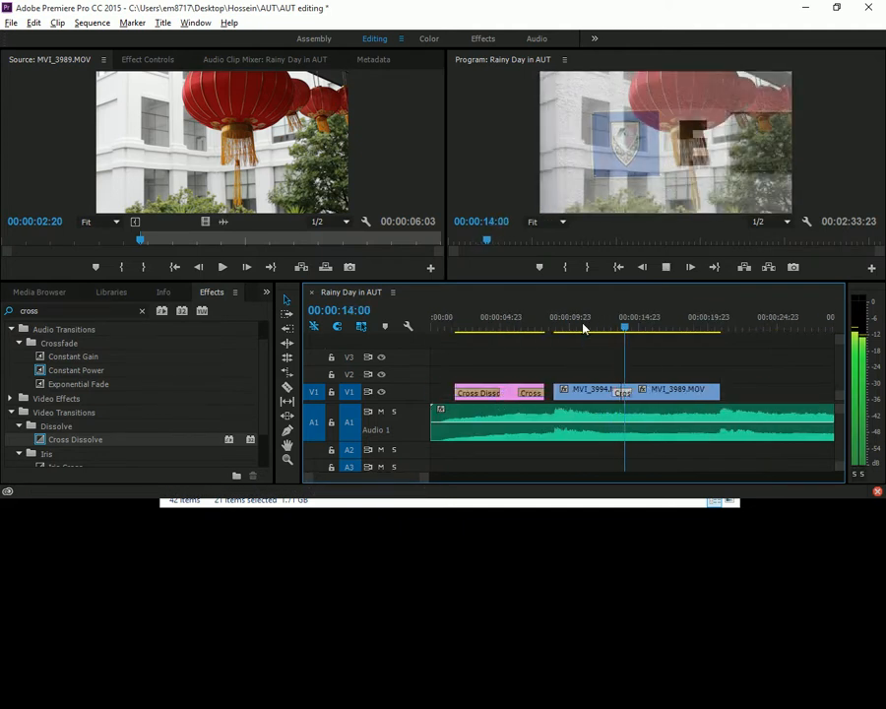
click(590, 326)
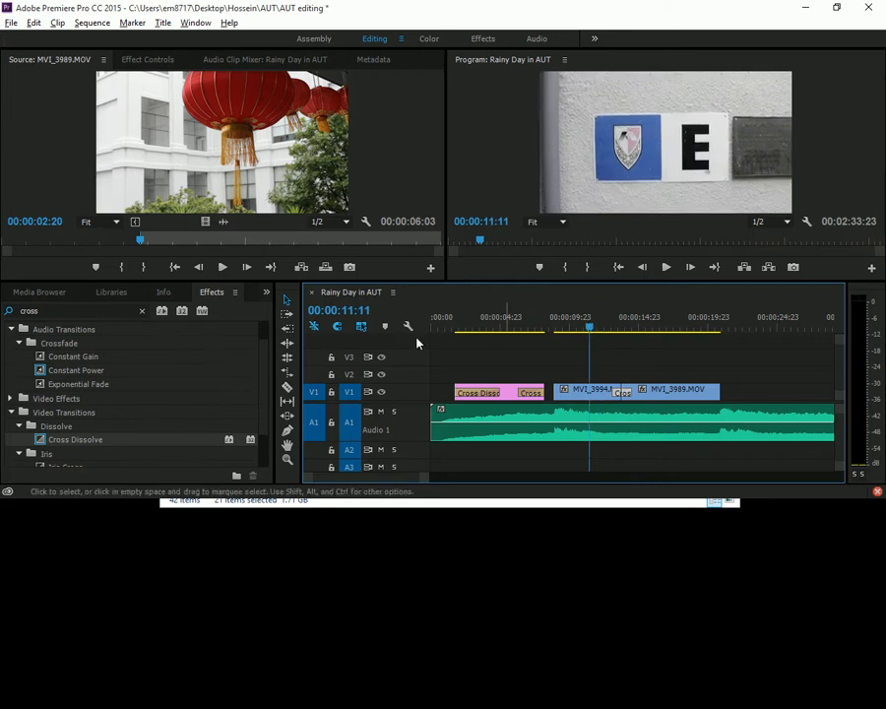
key(alt+Tab)
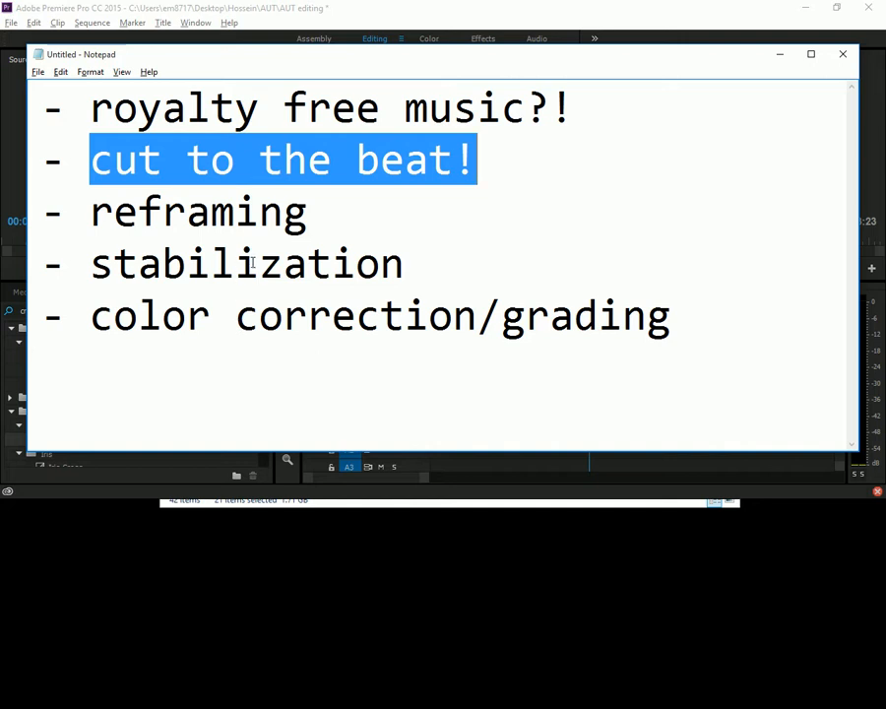
Return to the Premiere Pro project, park the playhead at 00:00:10:05 and open MVI_3994.MOV's settings in Effect Controls.
click(91, 213)
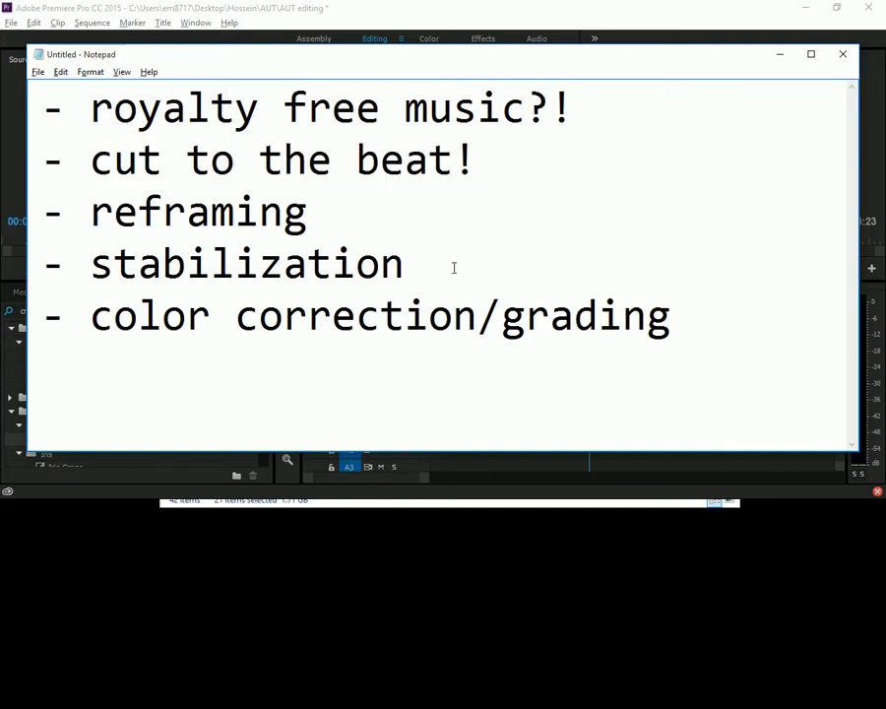
key(alt+Tab)
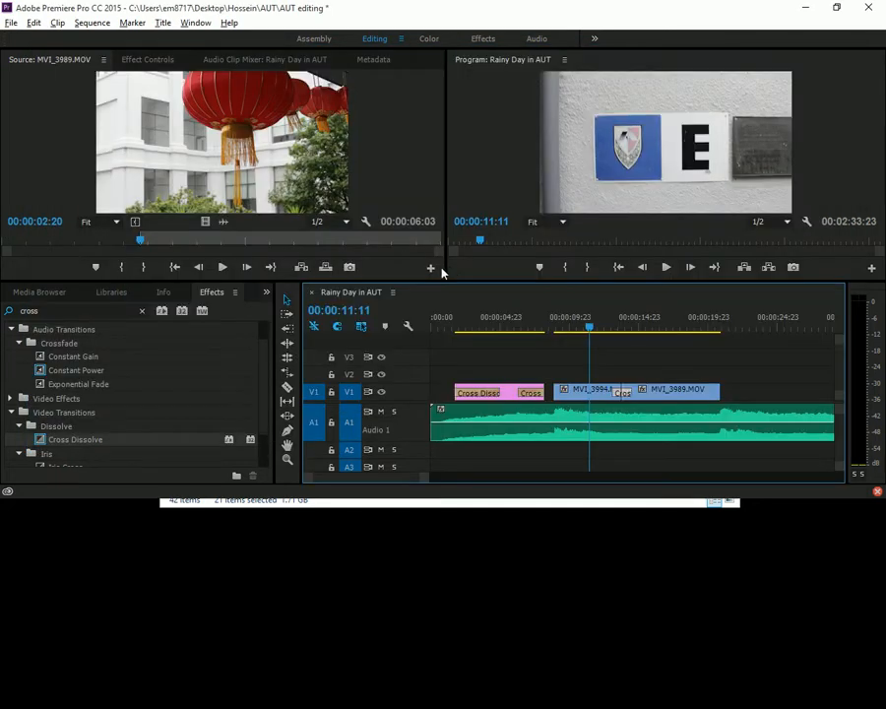
click(572, 319)
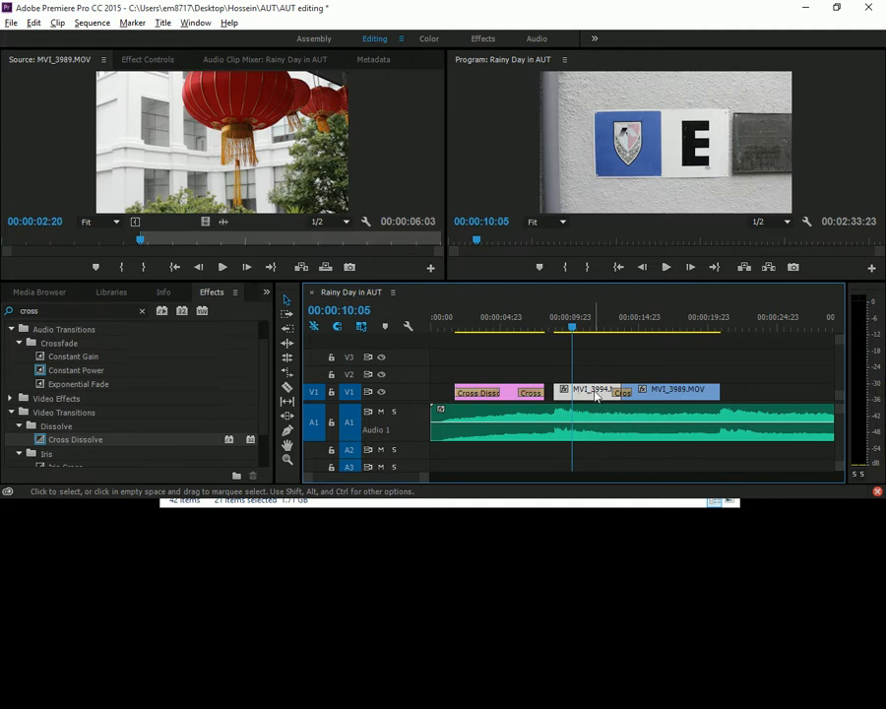
click(150, 60)
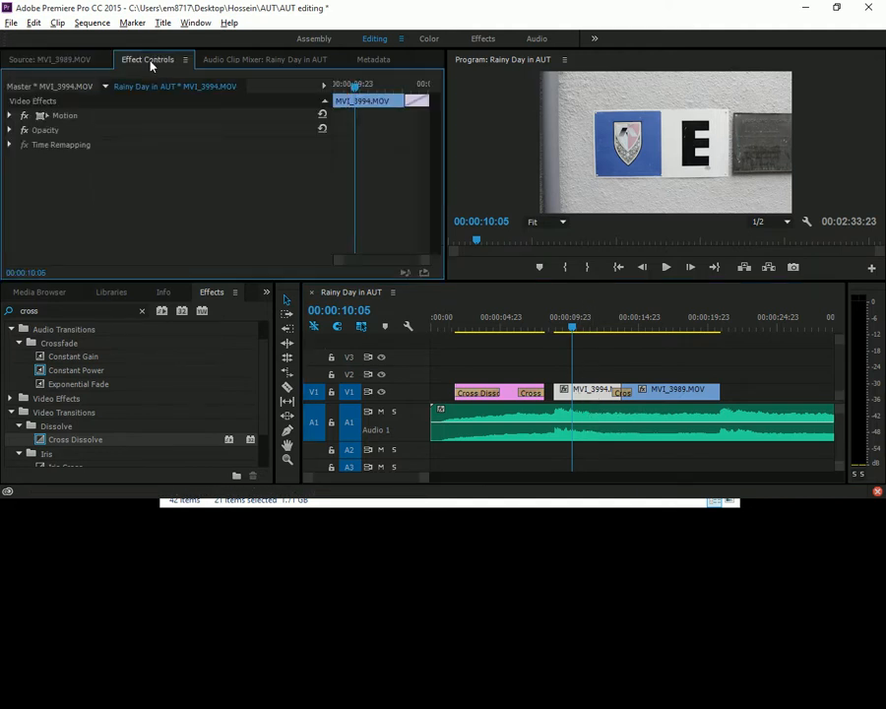
click(205, 25)
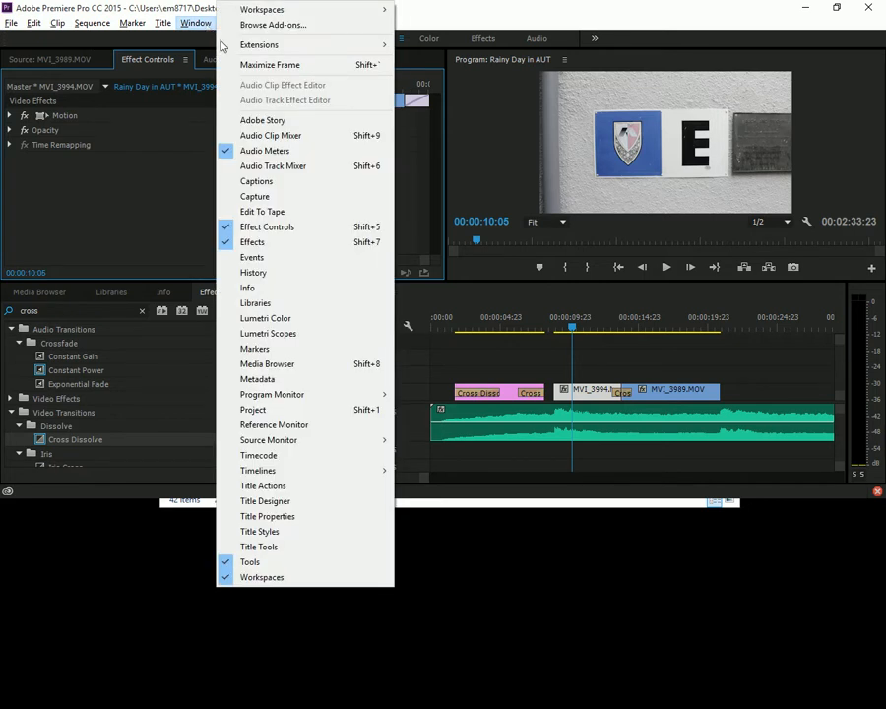
click(83, 61)
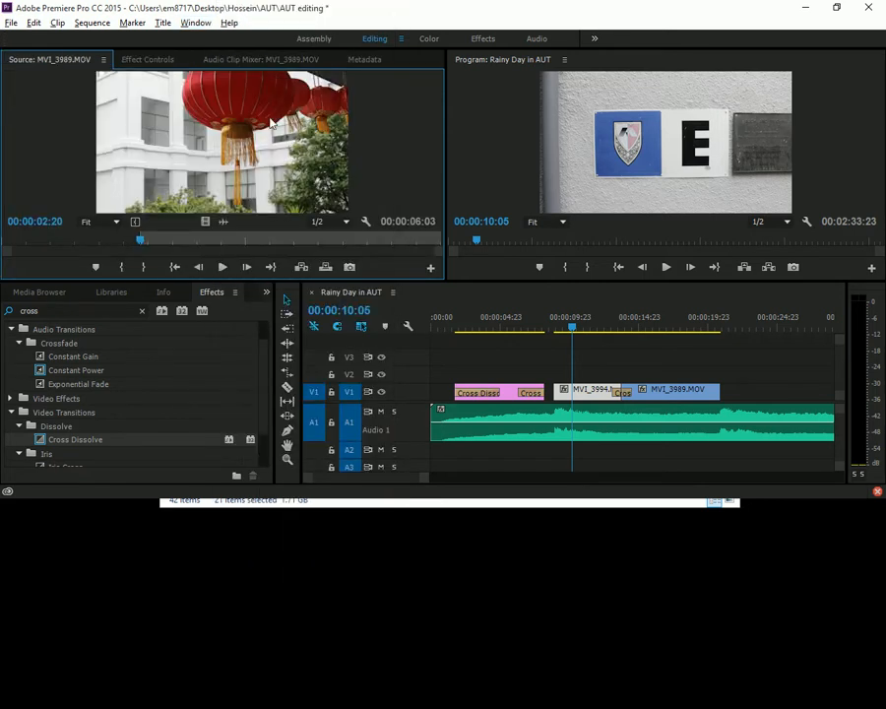
key(shift+5)
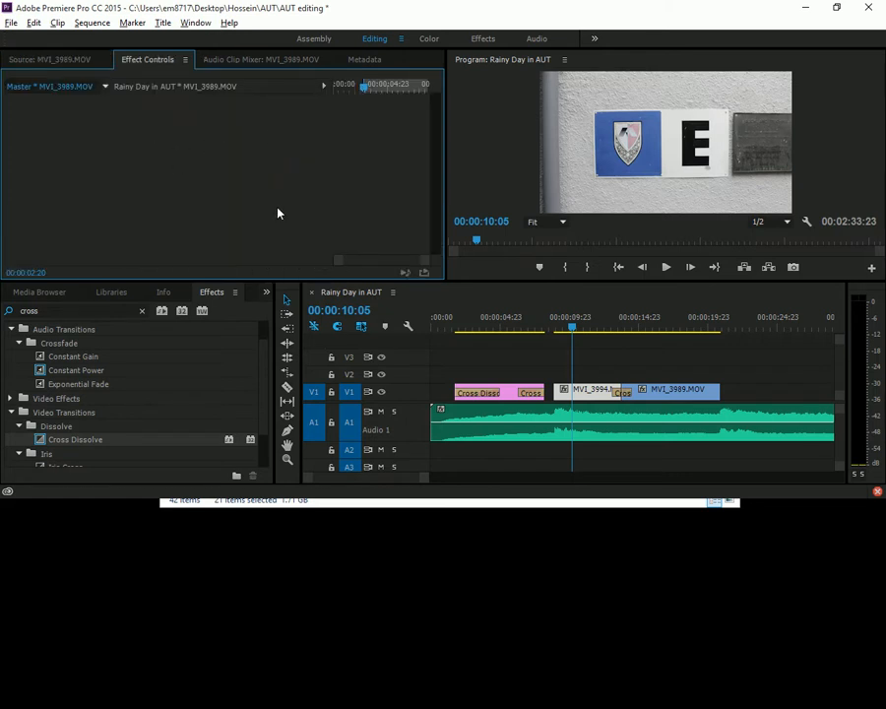
click(583, 391)
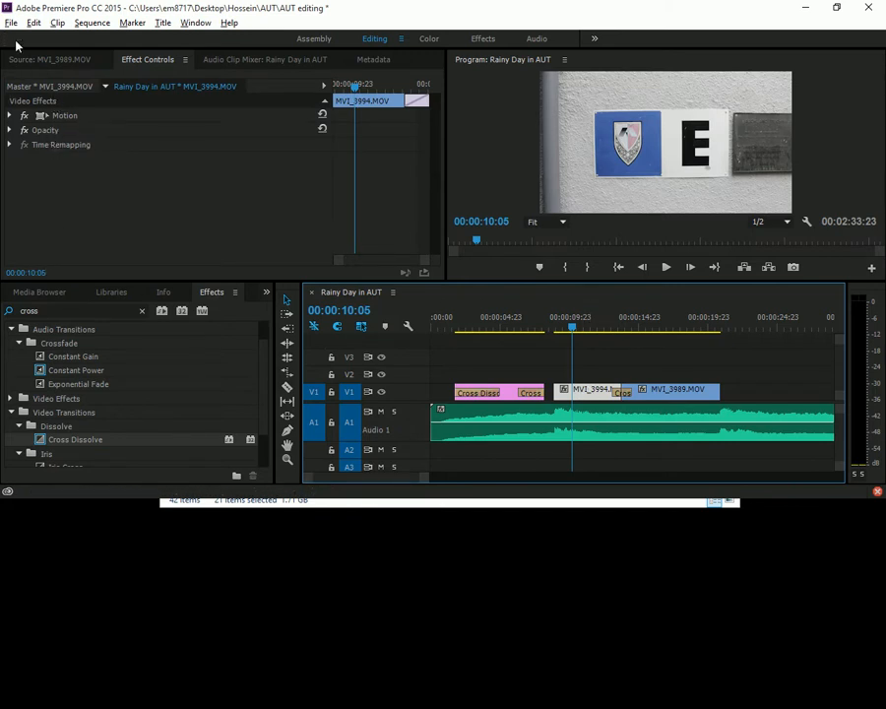
click(838, 7)
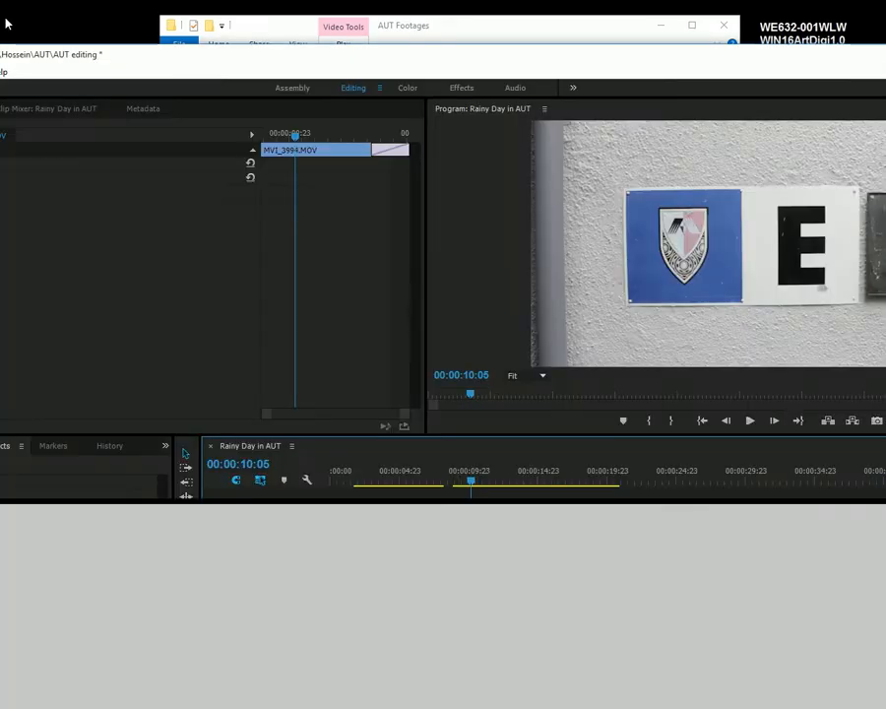
drag(81, 59, 124, 44)
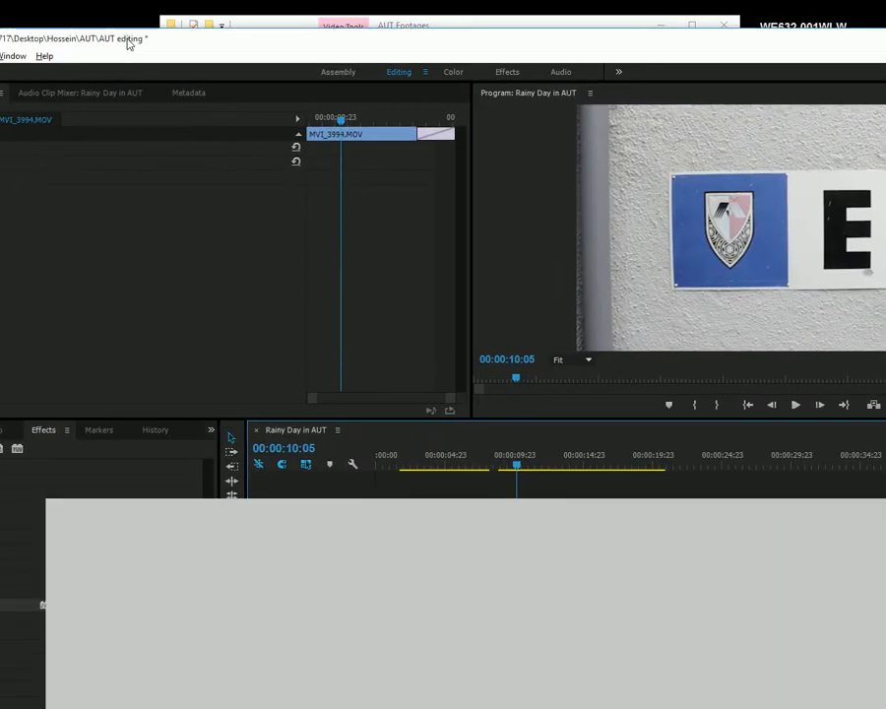
double_click(124, 44)
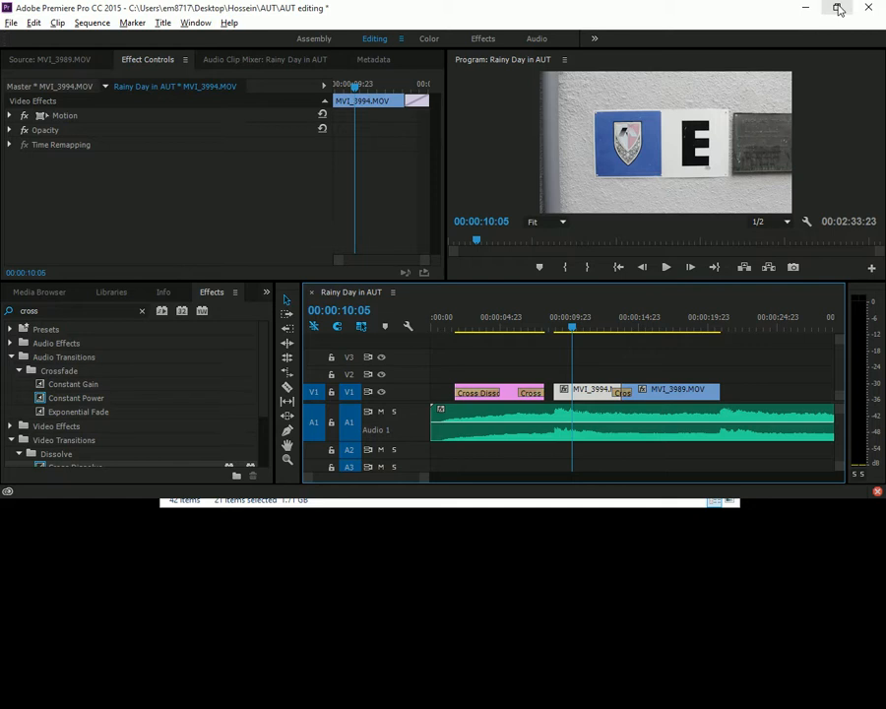
double_click(269, 17)
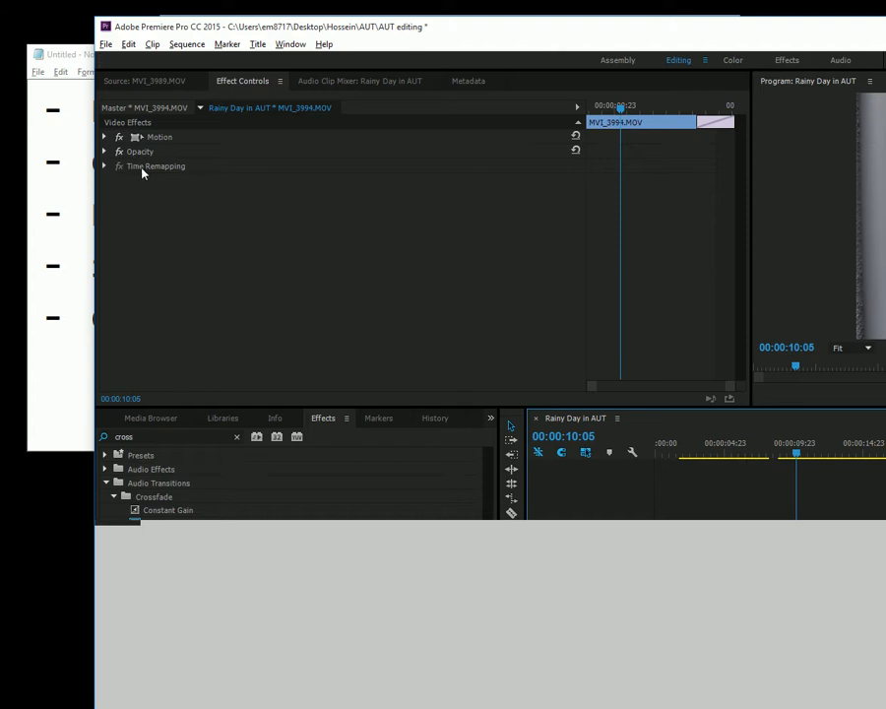
double_click(471, 37)
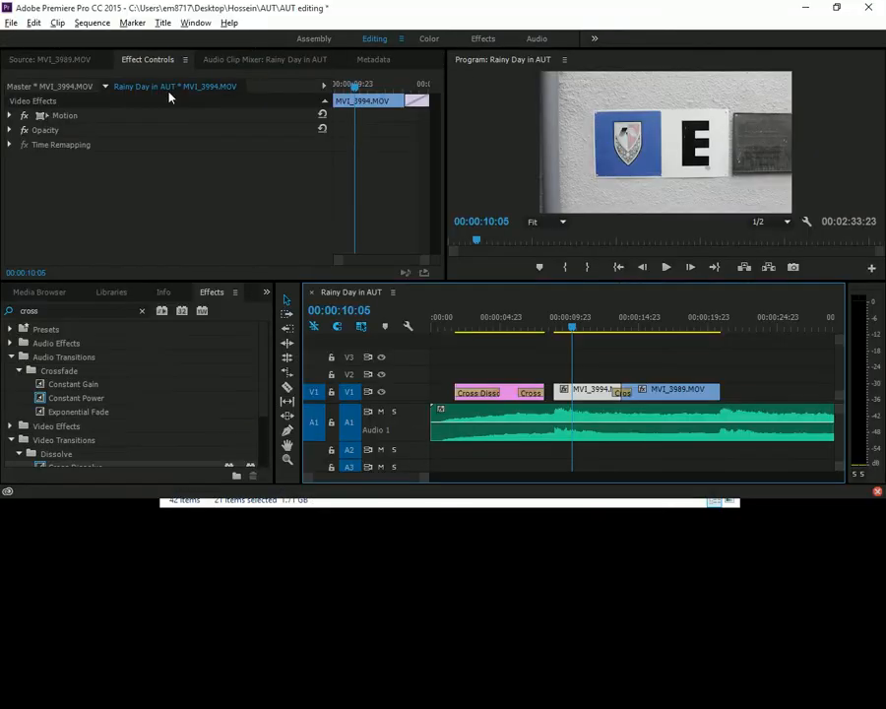
Activate MVI_3994.MOV's Motion handles and enlarge the picture slightly beyond the frame, with the Program monitor maximized at 25% zoom.
click(41, 116)
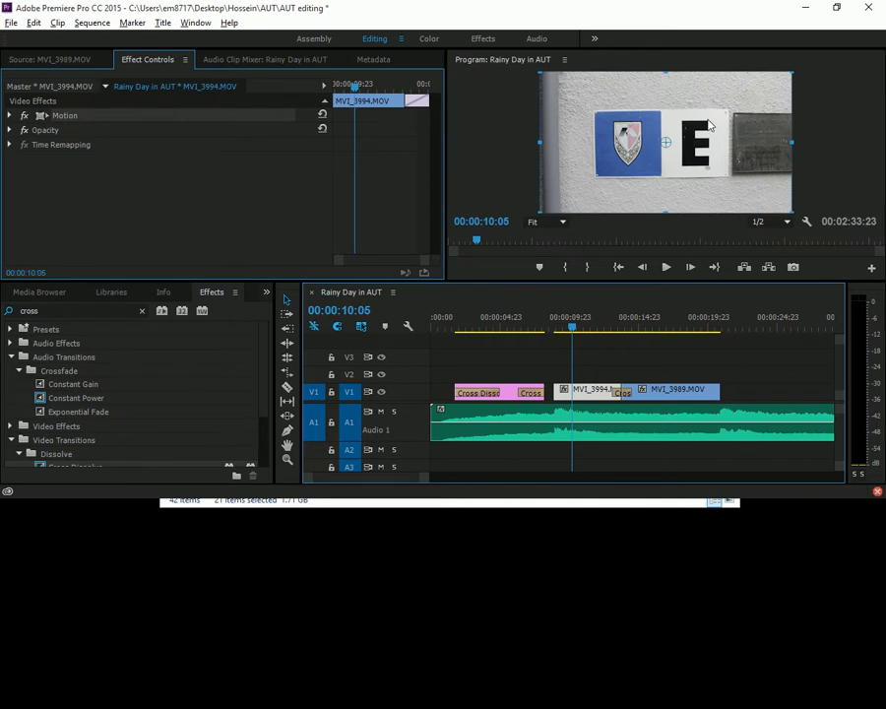
key(grave)
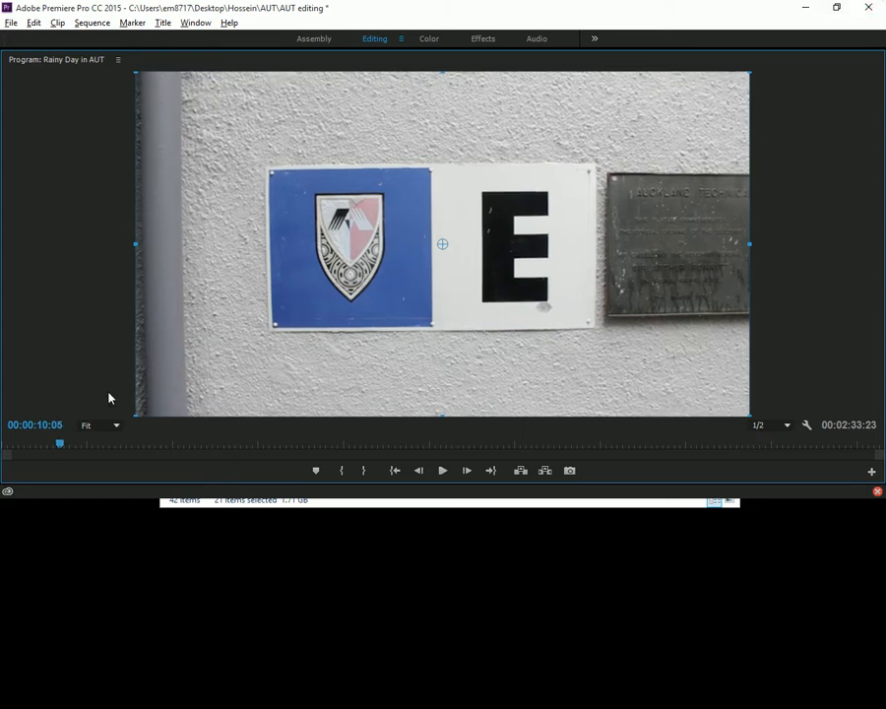
click(103, 426)
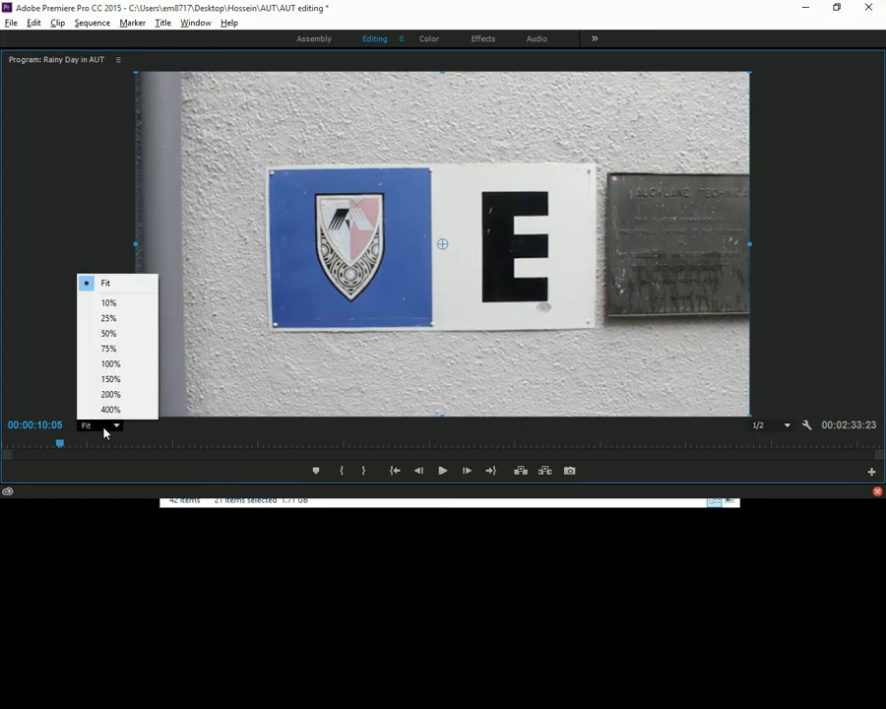
click(121, 337)
click(90, 426)
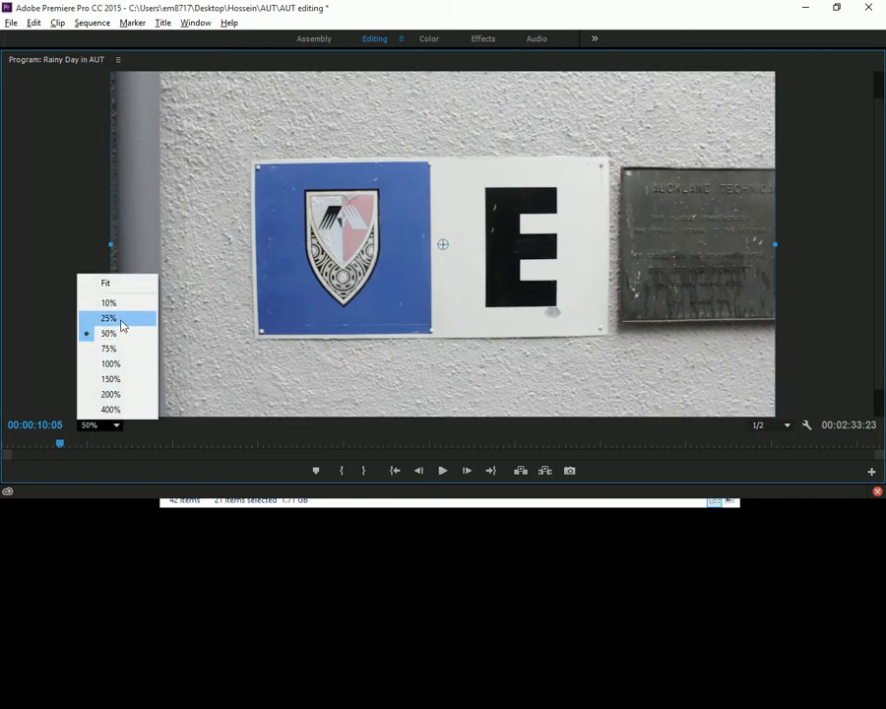
click(120, 318)
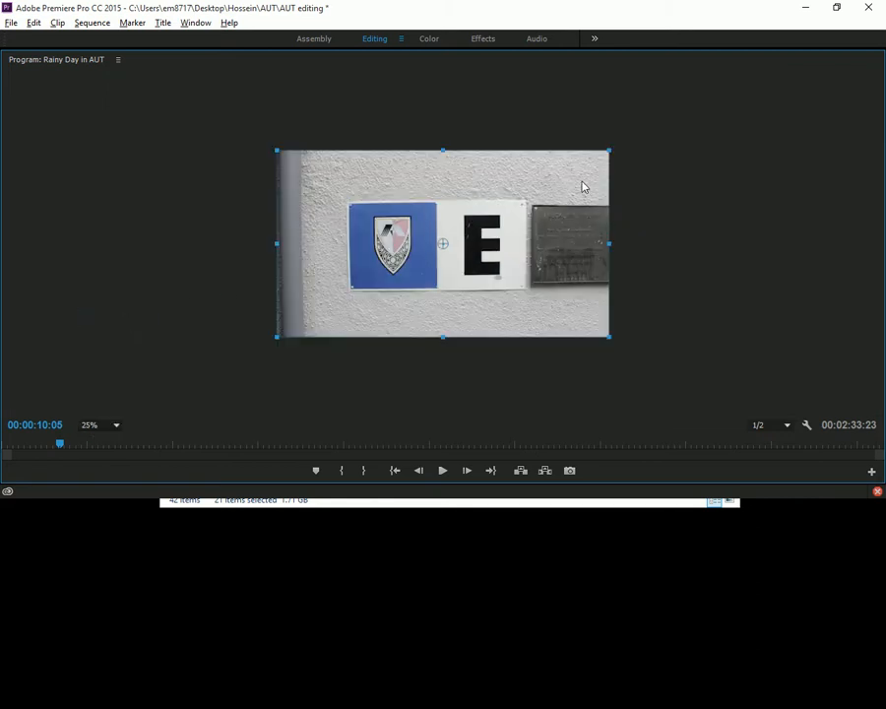
drag(611, 145, 640, 137)
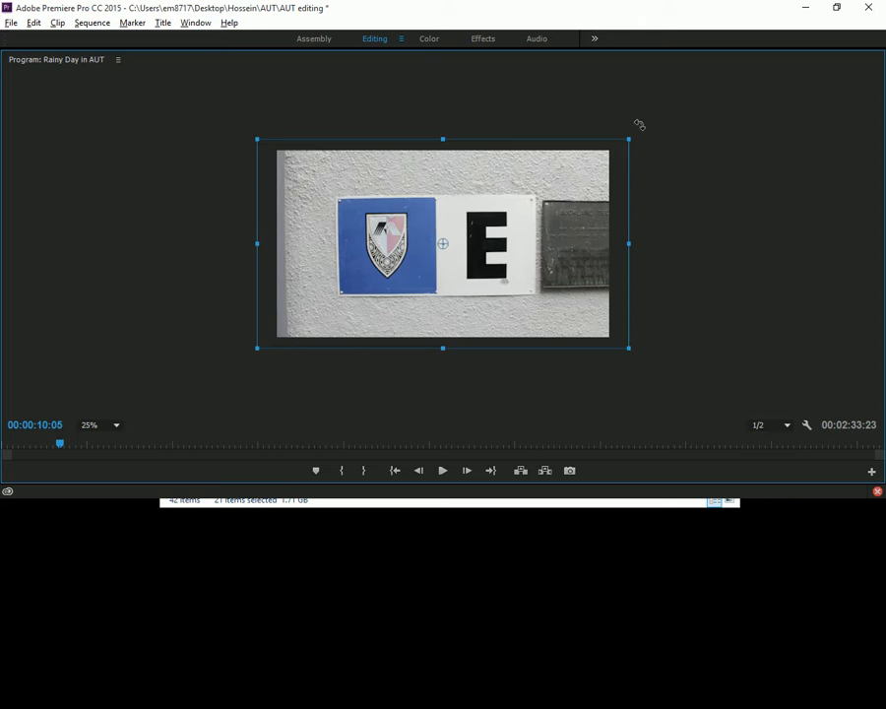
Try rotating the MVI_3994.MOV picture steeply clockwise, and undo the rotation.
drag(639, 124, 582, 267)
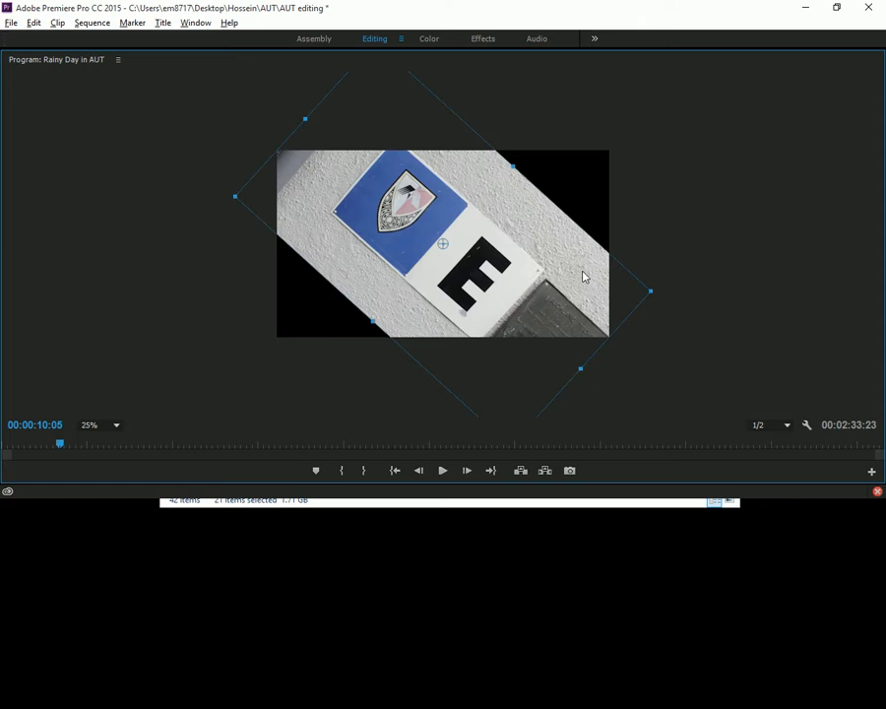
key(ctrl+z)
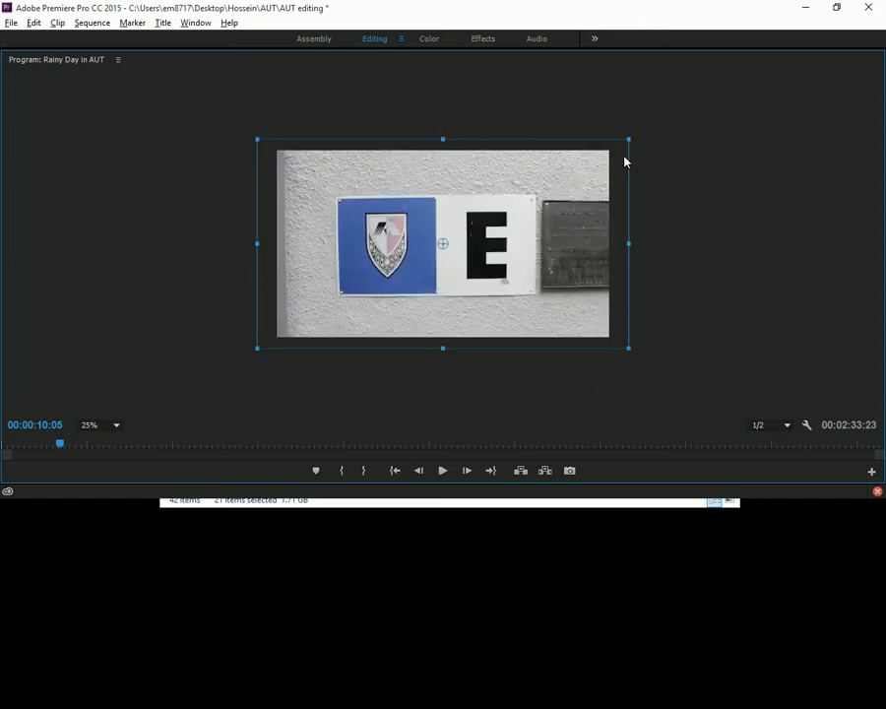
Reposition the MVI_3994.MOV picture to crop out the wall pipe, rotate it slightly counterclockwise, and return the Program monitor to Fit at normal size.
drag(590, 198, 610, 193)
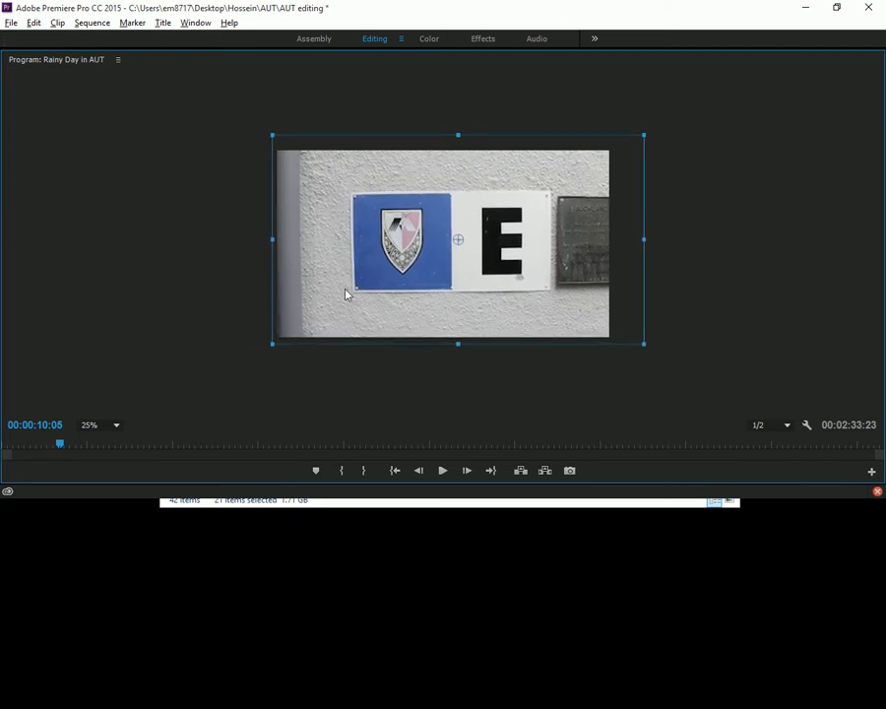
drag(325, 209, 300, 231)
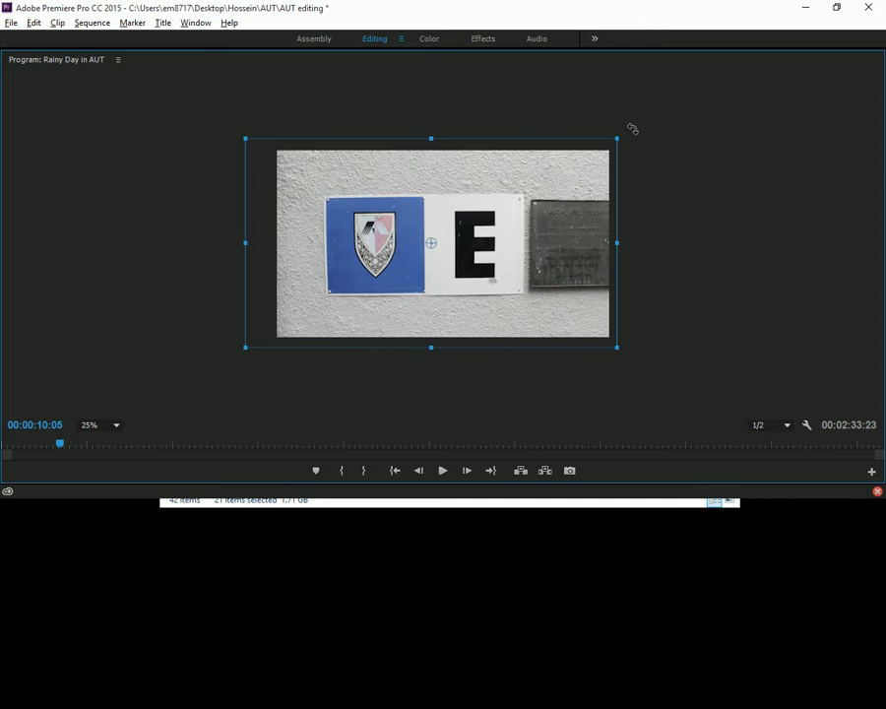
drag(632, 129, 632, 128)
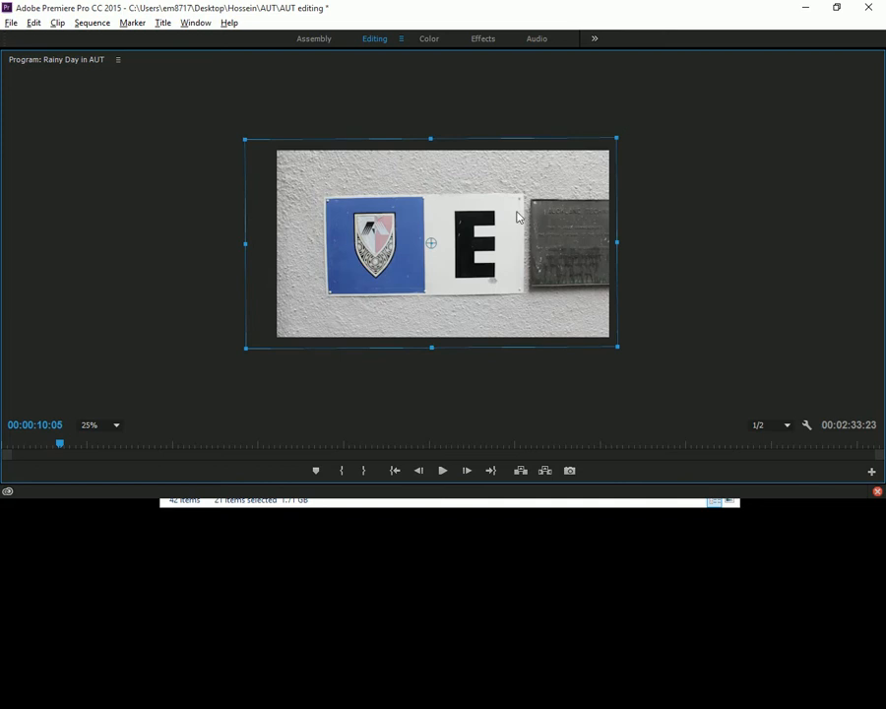
click(96, 425)
click(131, 282)
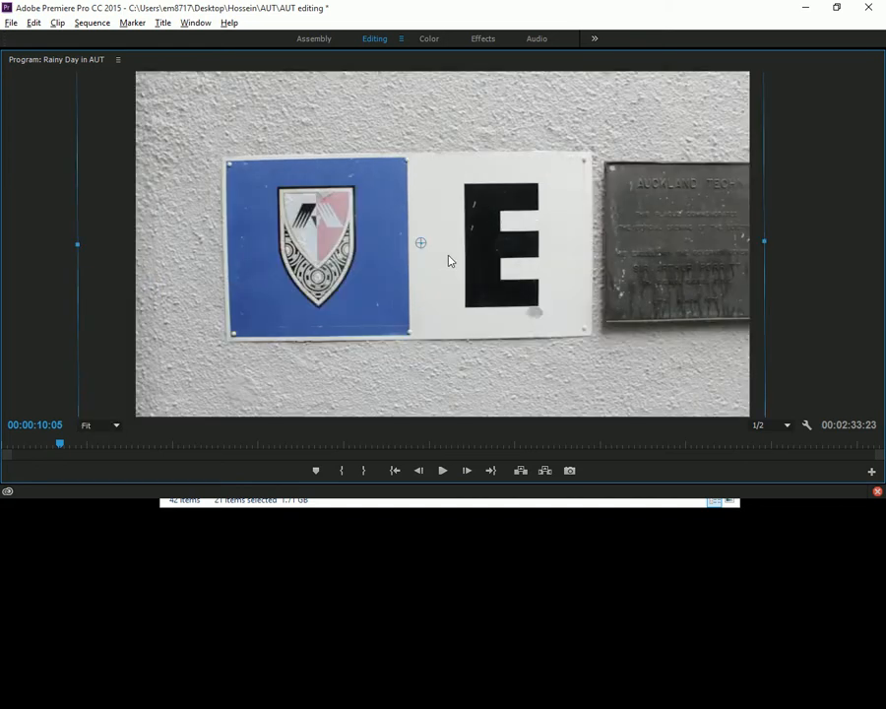
key(grave)
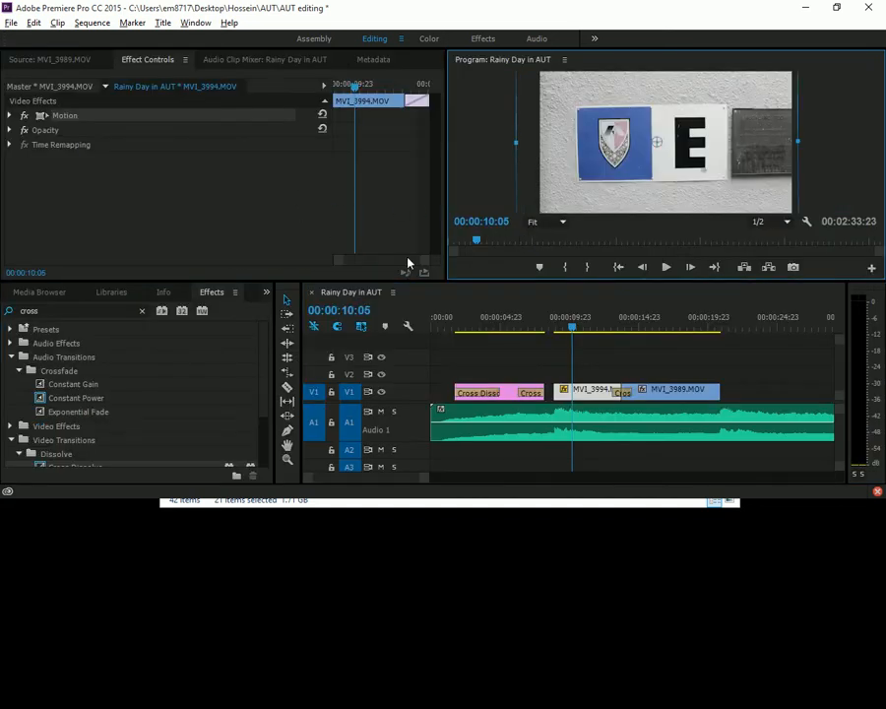
Park the playhead at 00:00:09:01, search the effects for "stabili" and apply Warp Stabilizer to MVI_3994.MOV.
click(571, 330)
drag(571, 330, 553, 336)
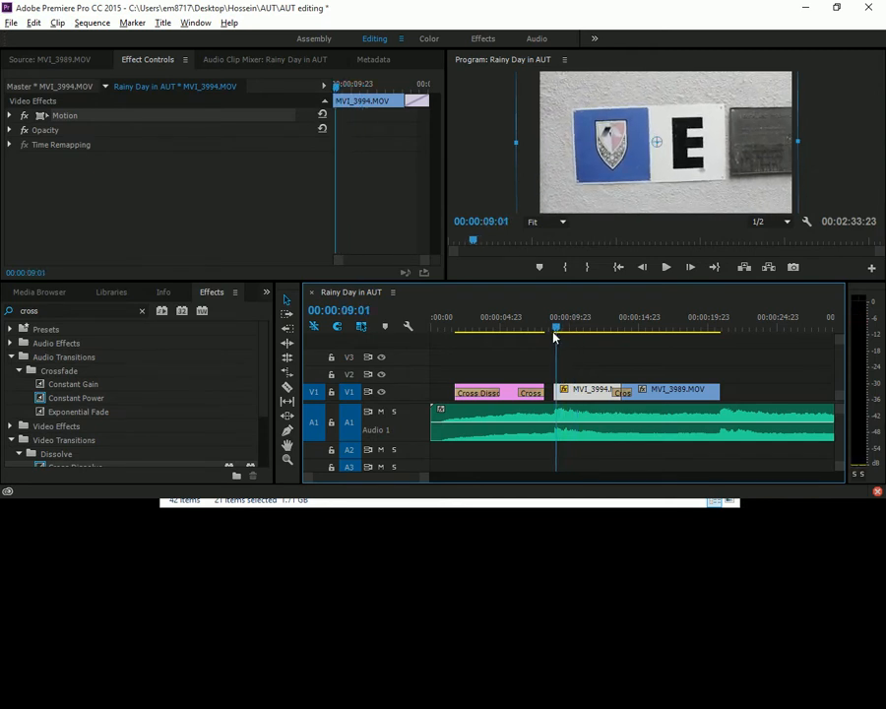
click(142, 311)
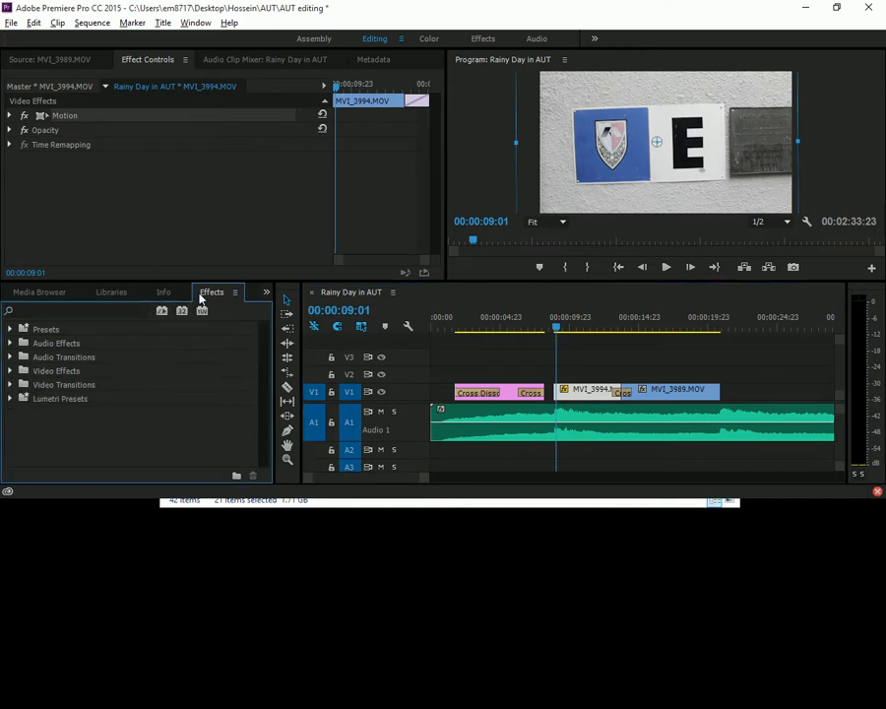
scroll(199, 295, up, 4)
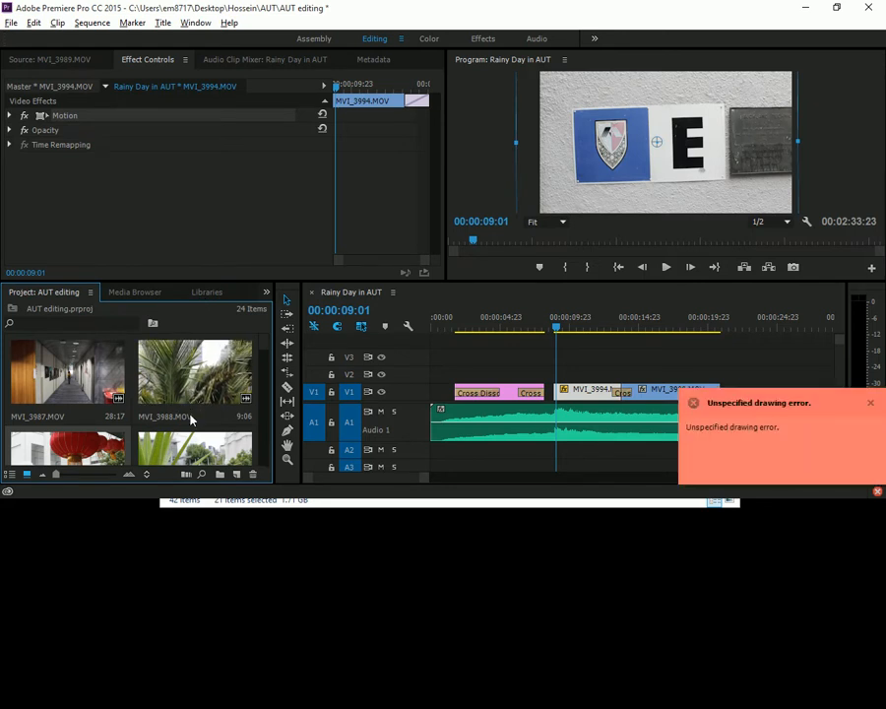
key(shift+7)
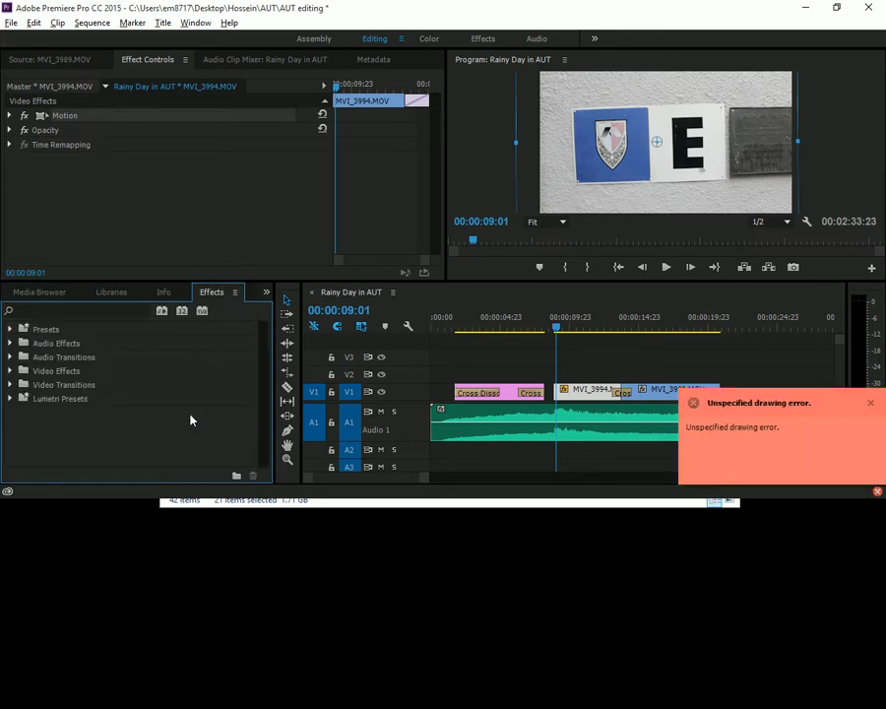
click(105, 310)
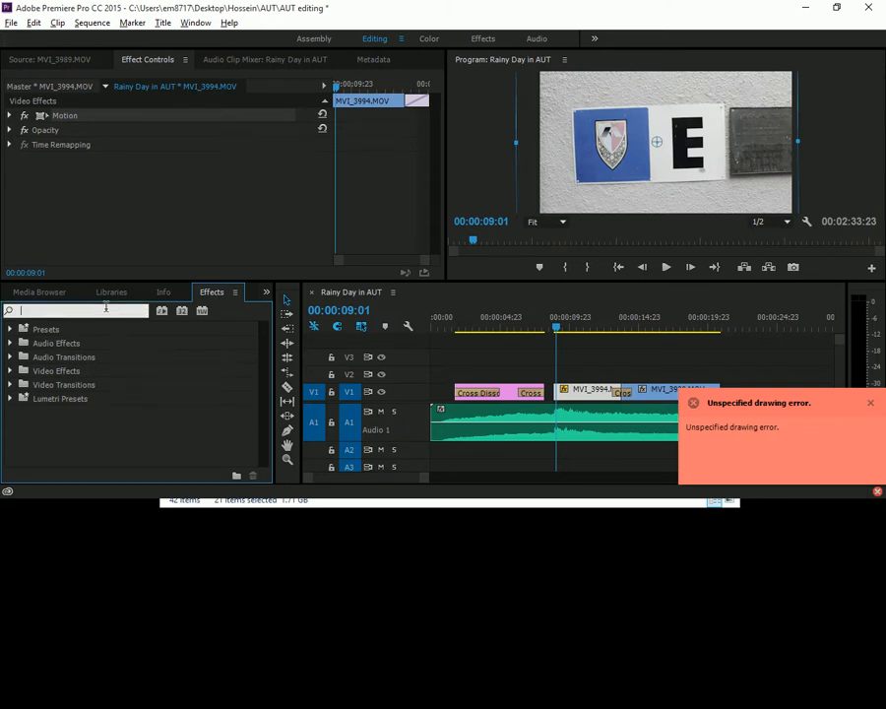
text(stabili)
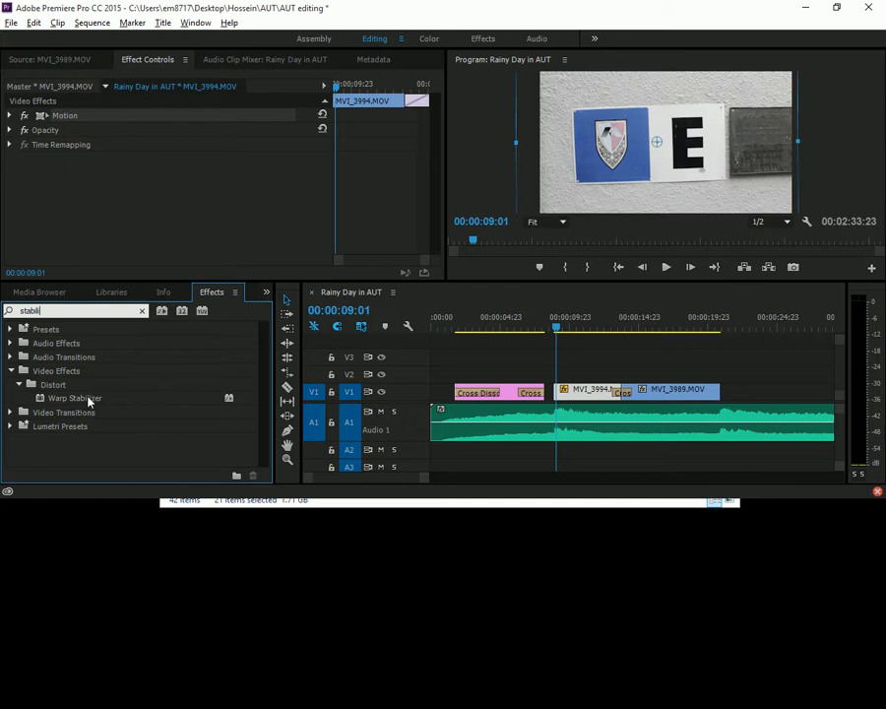
drag(88, 398, 600, 393)
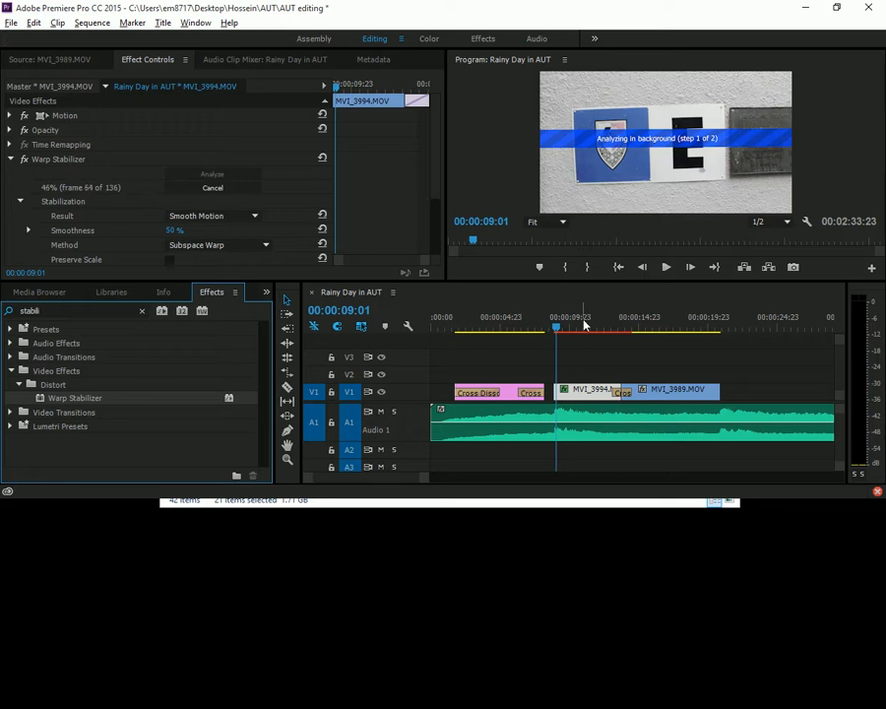
Play back the Rainy Day in AUT sequence from 00:00:01:16 in the maximized Program monitor.
drag(578, 325, 454, 329)
key(grave)
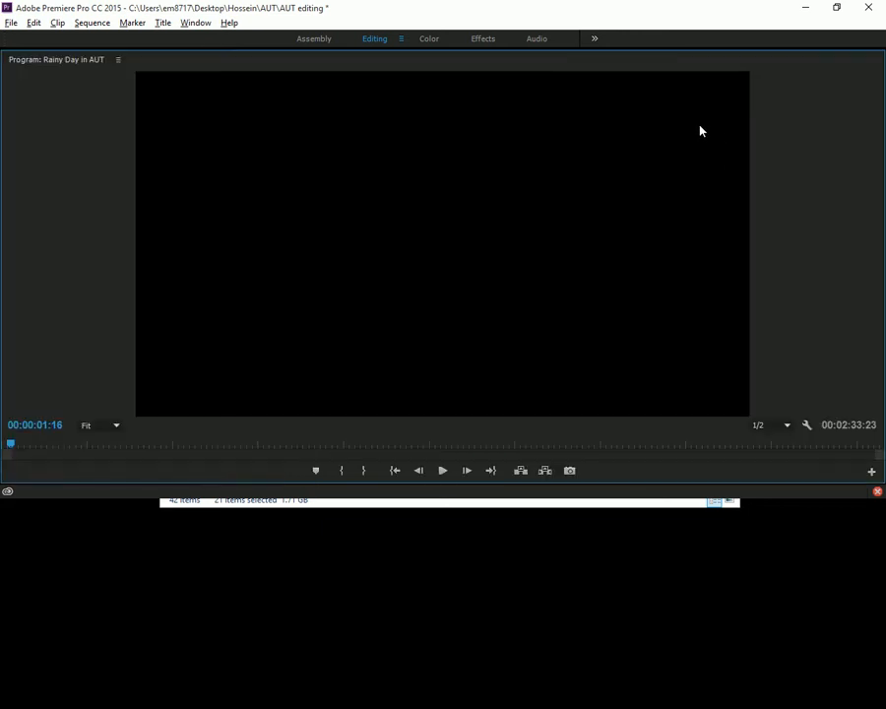
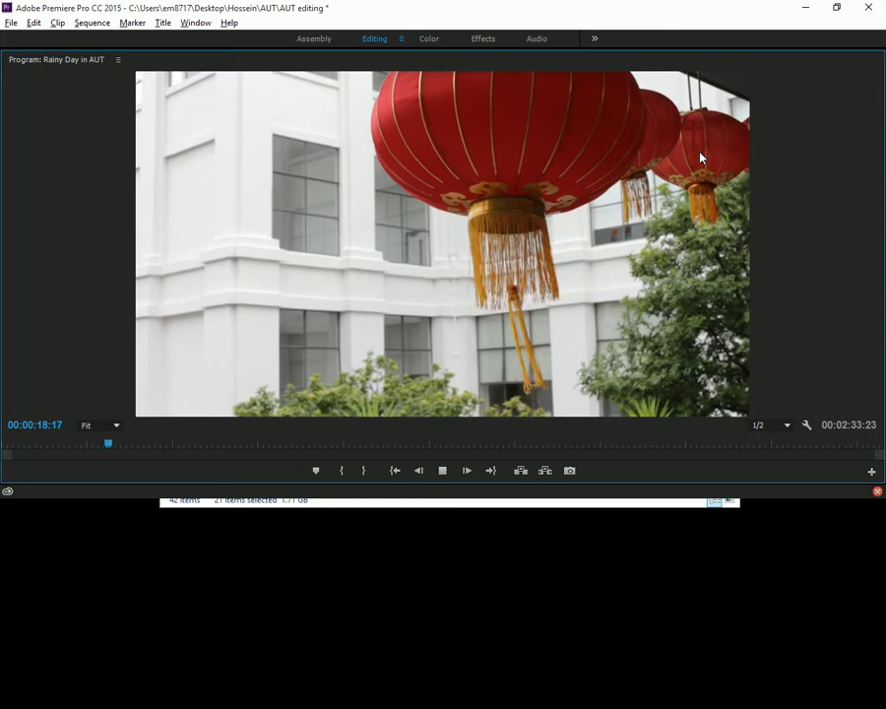
Stop the playback, park the playhead at 00:00:17:11 and return the Program monitor to normal size.
key(space)
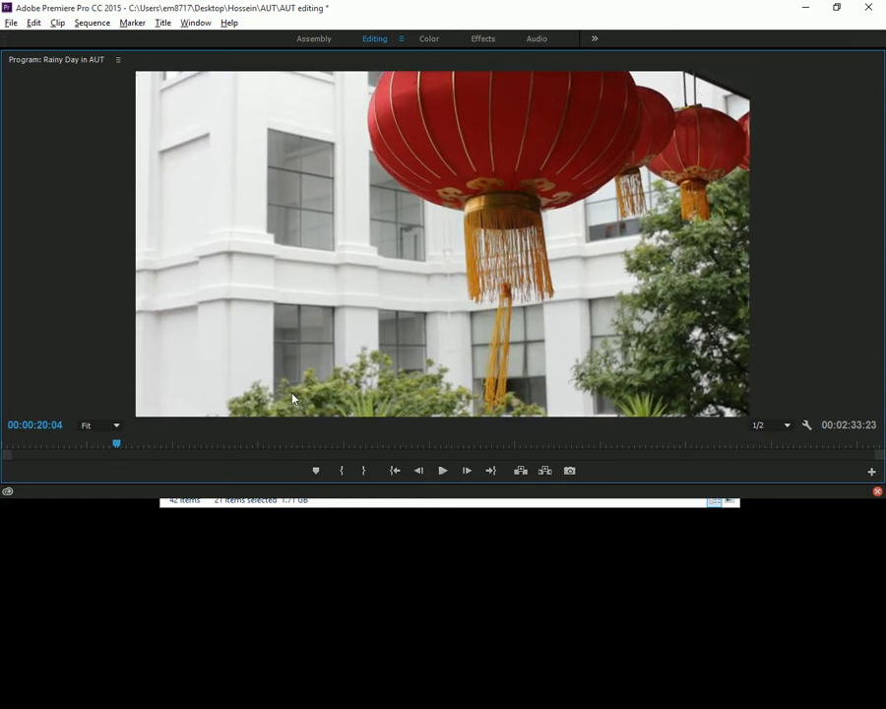
drag(117, 445, 103, 467)
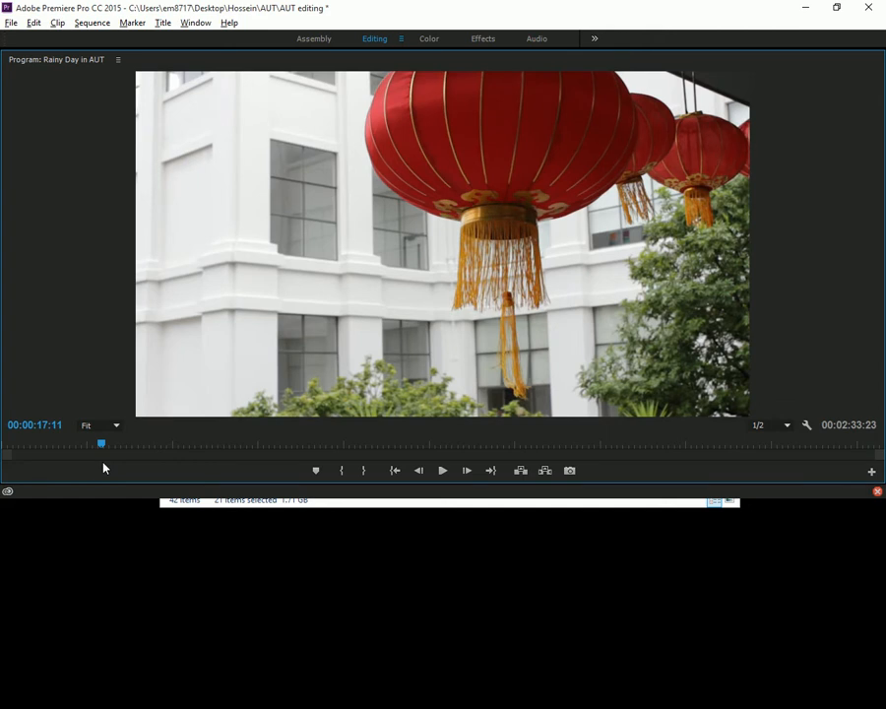
key(grave)
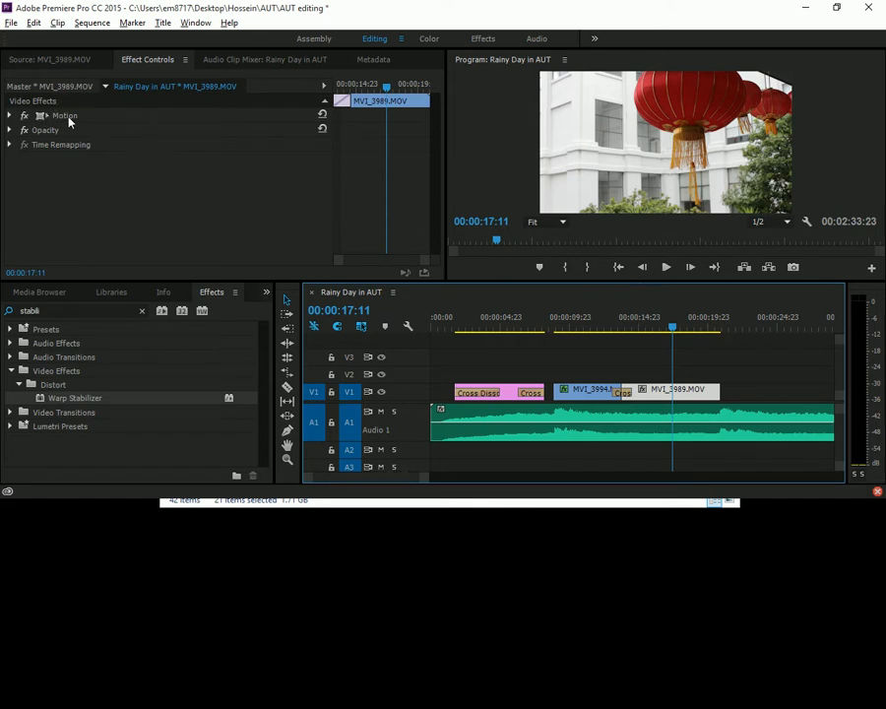
Try scaling MVI_3989.MOV to 102, and undo the scale change.
click(11, 116)
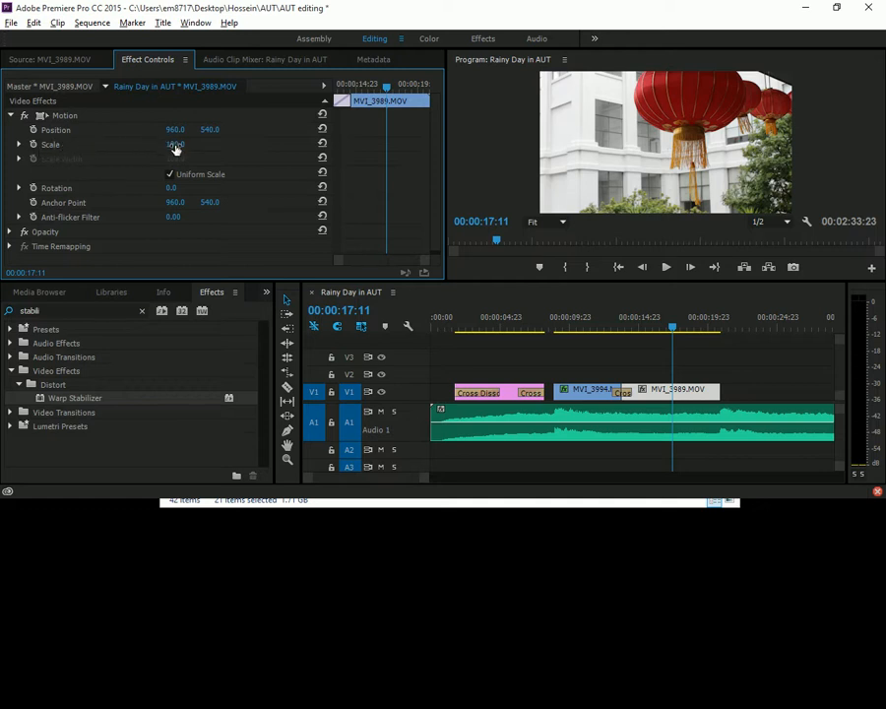
drag(173, 145, 176, 145)
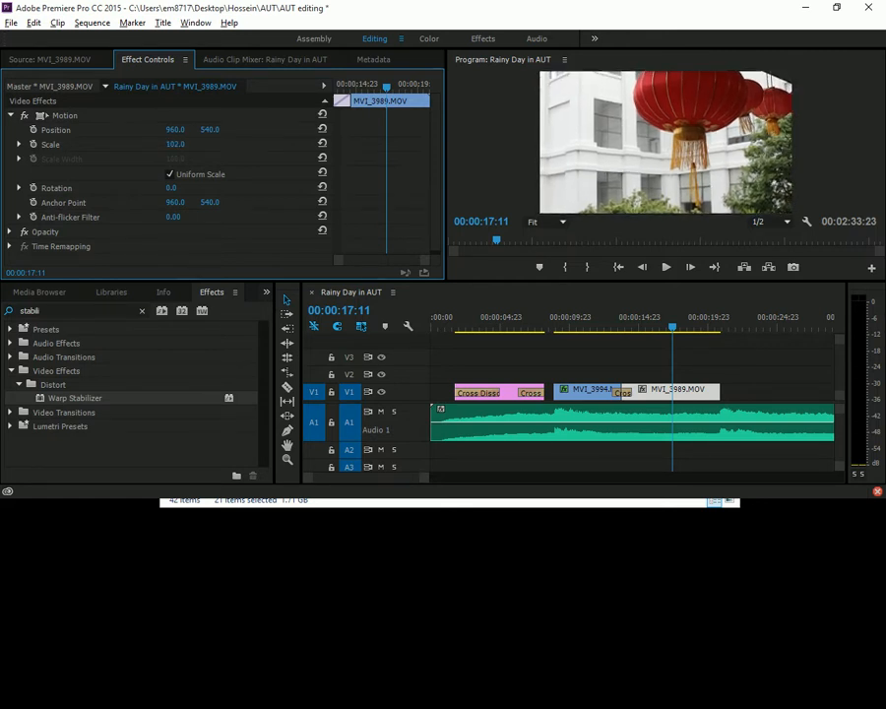
mouse_move(666, 329)
mouse_down()
mouse_move(714, 331)
mouse_move(650, 331)
mouse_move(665, 317)
mouse_up()
key(ctrl+z)
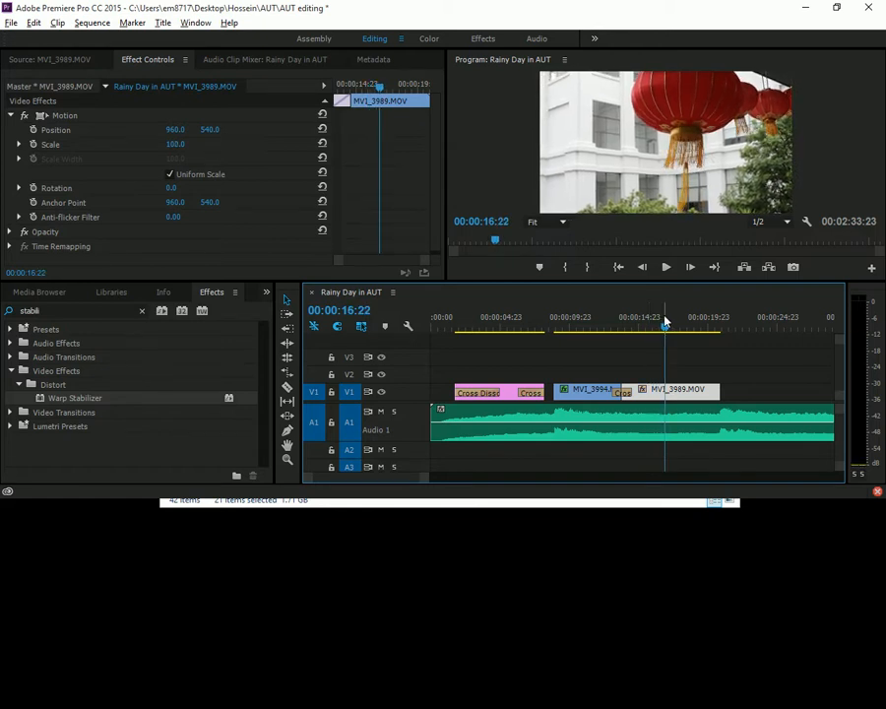
Play and step frame by frame through MVI_3989.MOV to examine its framing, parking the playhead at 00:00:17:06.
key(space)
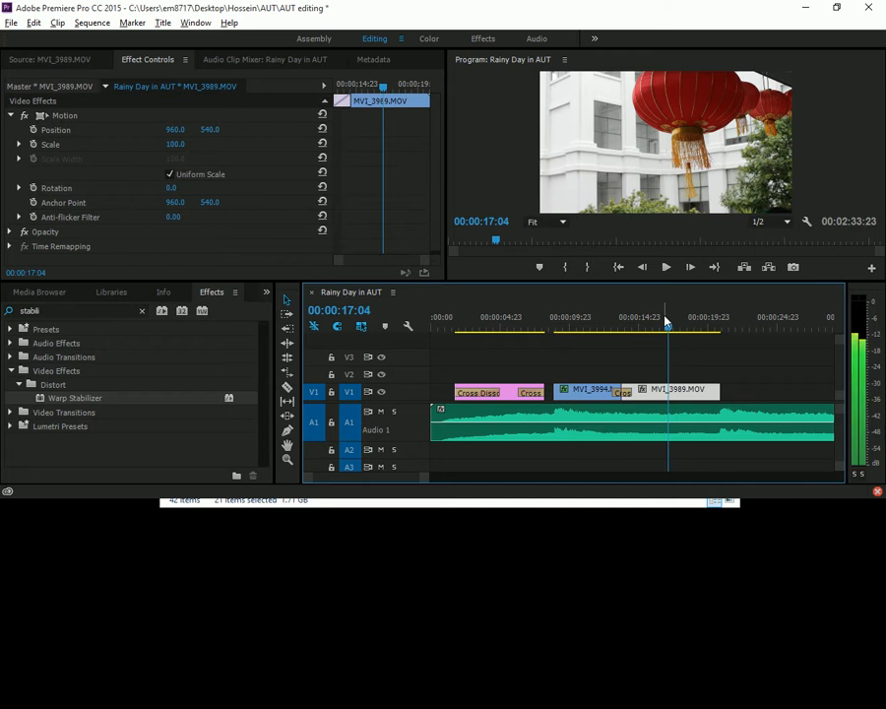
key(space)
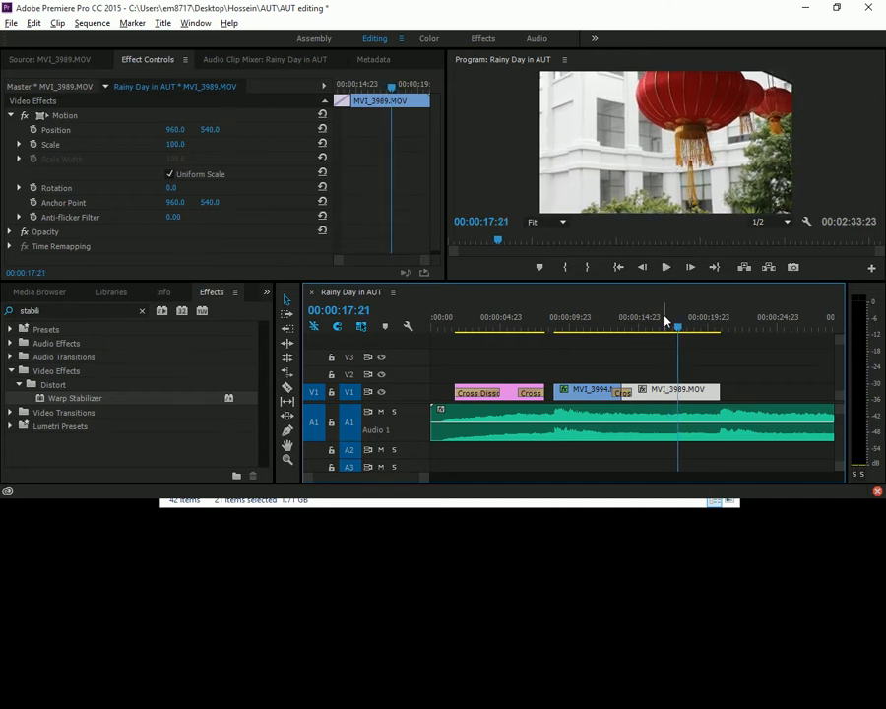
key(Left)
key(Left)
key(Left)
key(Left)
key(Left)
key(Left)
key(Left)
key(Left)
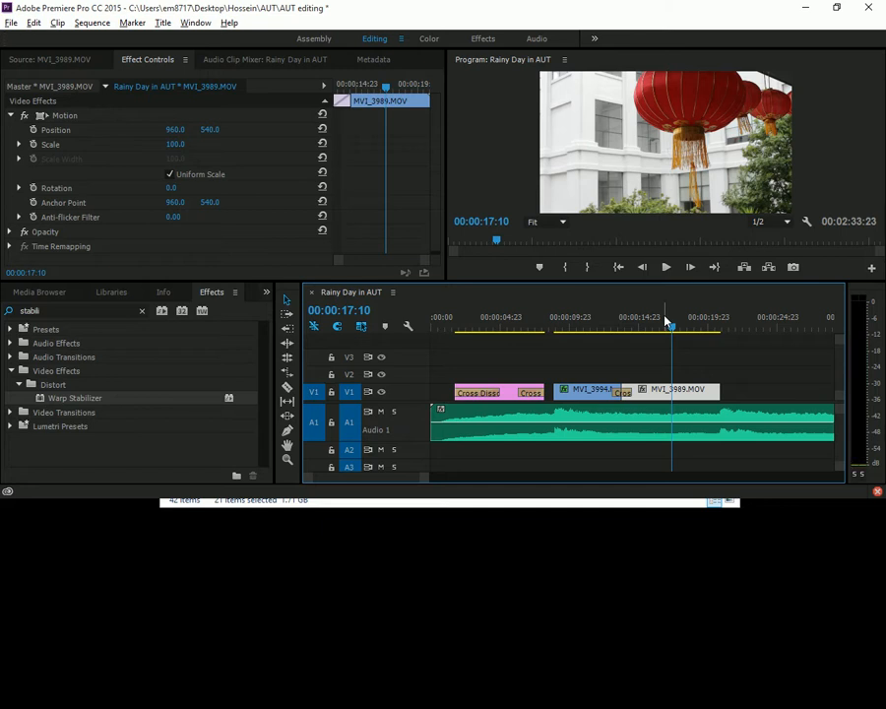
key(Left)
click(665, 321)
key(Right)
key(Right)
key(Right)
key(Right)
key(Right)
key(Right)
key(Right)
key(Right)
key(Right)
key(Left)
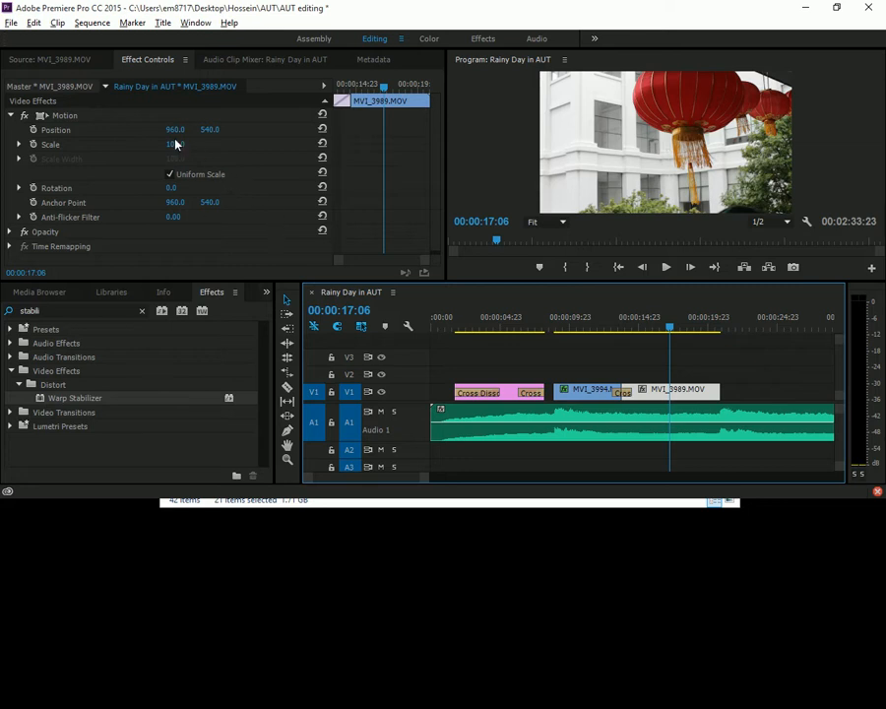
Scale MVI_3989.MOV to 112 and reposition its picture to 975.8, 598.0 to crop out the dark upper corner.
drag(176, 143, 183, 145)
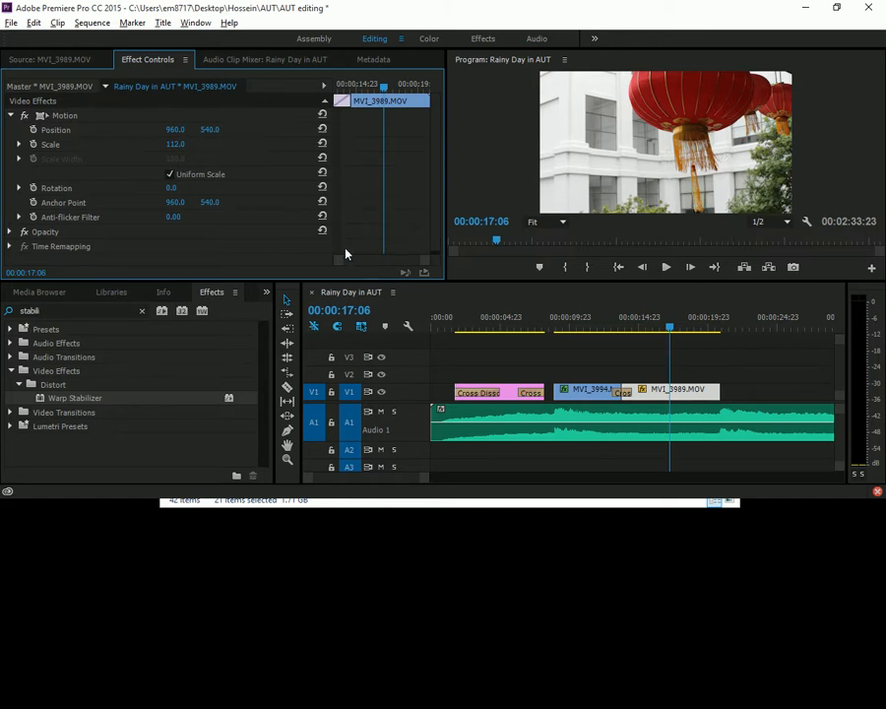
click(40, 117)
drag(656, 111, 657, 118)
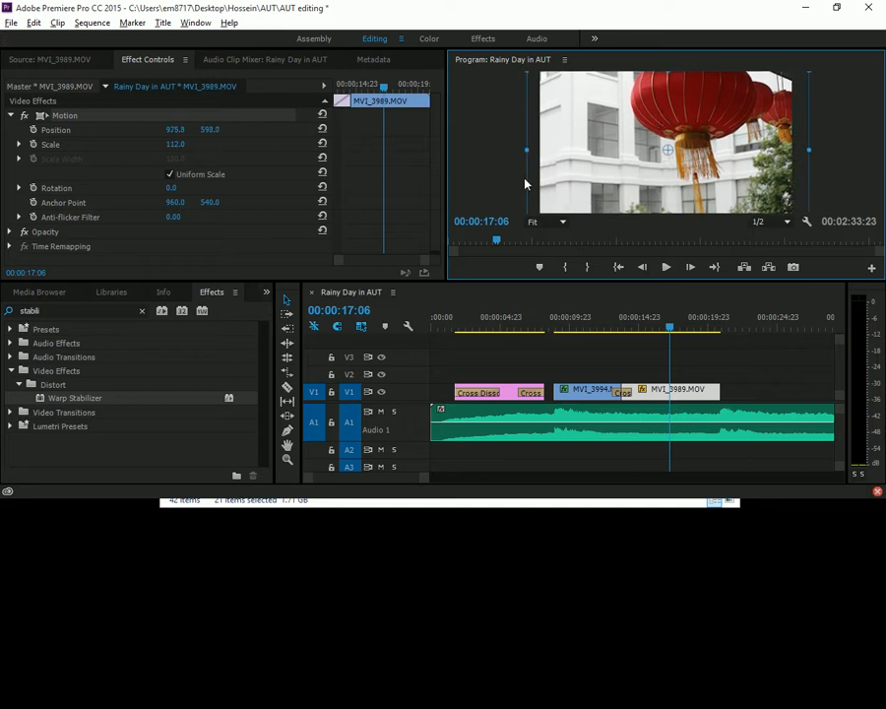
Play back the sequence through MVI_3994.MOV and the reframed MVI_3989.MOV, stopping at 00:00:19:14.
drag(606, 328, 530, 333)
key(space)
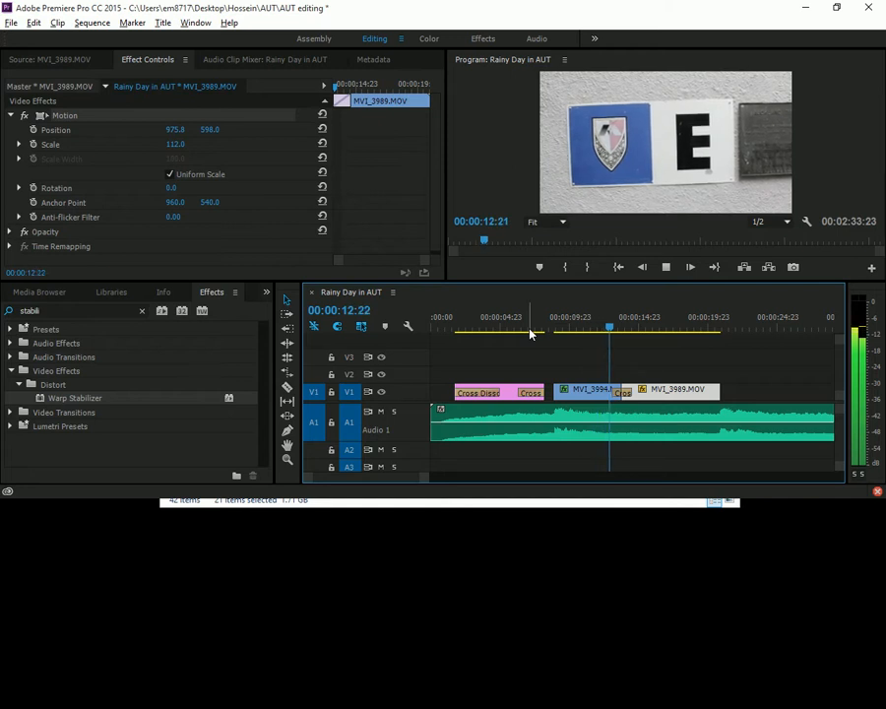
key(space)
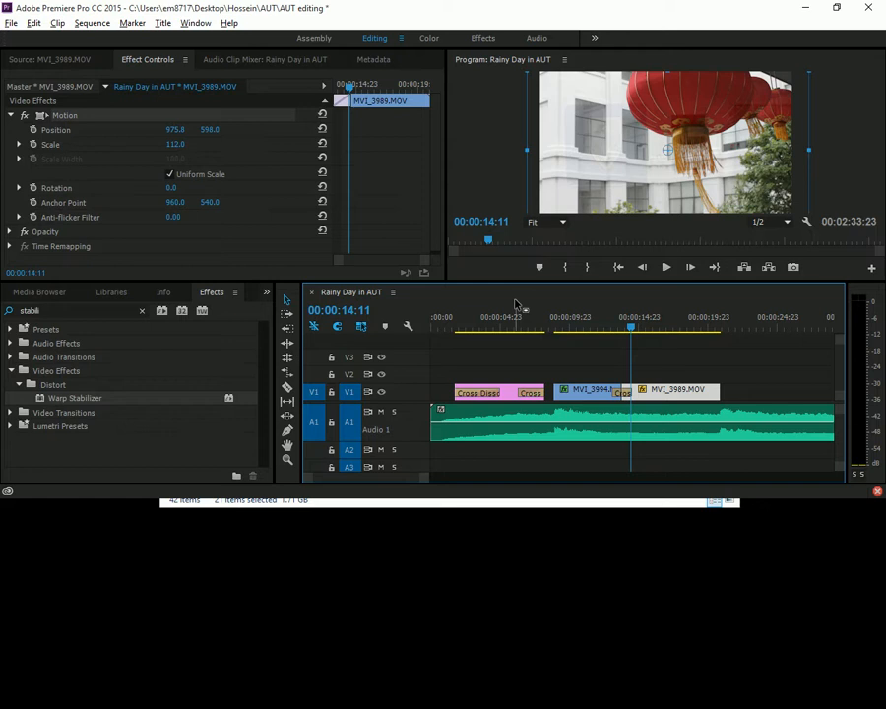
drag(552, 322, 512, 326)
key(space)
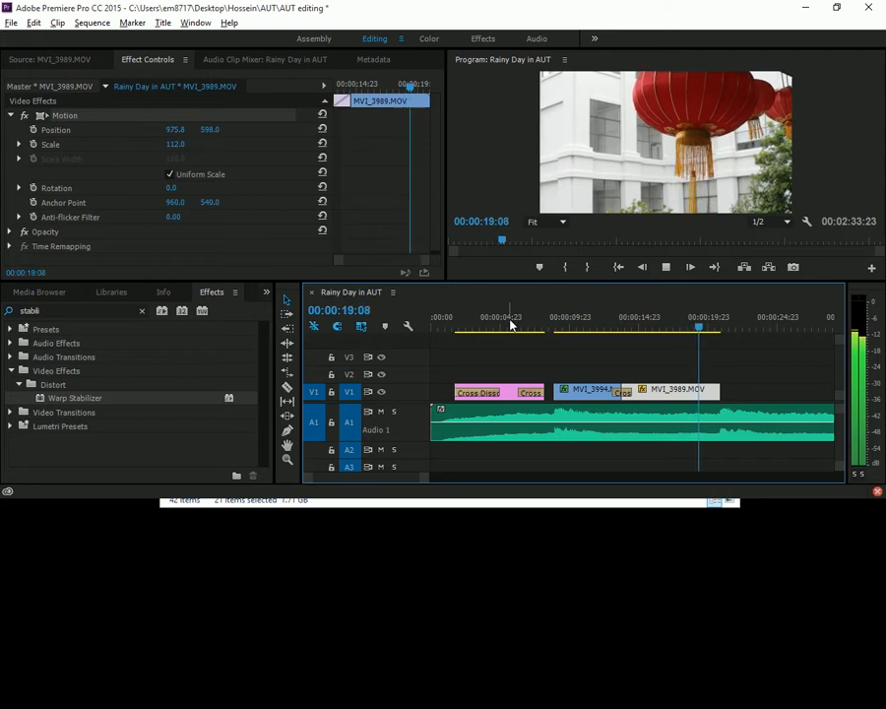
key(space)
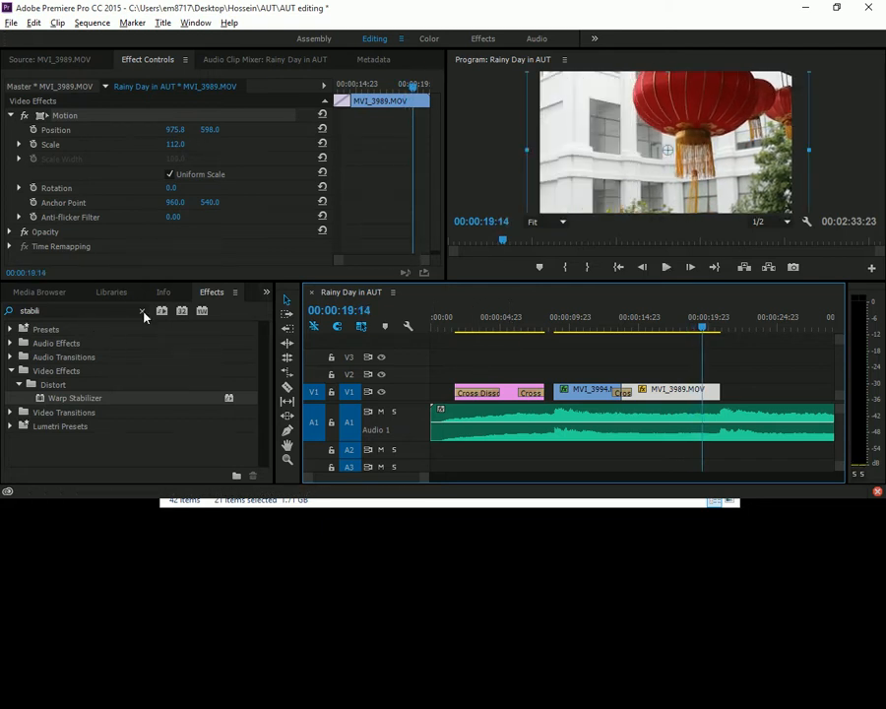
Apply Warp Stabilizer to MVI_3989.MOV and park the playhead at 00:00:19:12.
drag(91, 401, 704, 391)
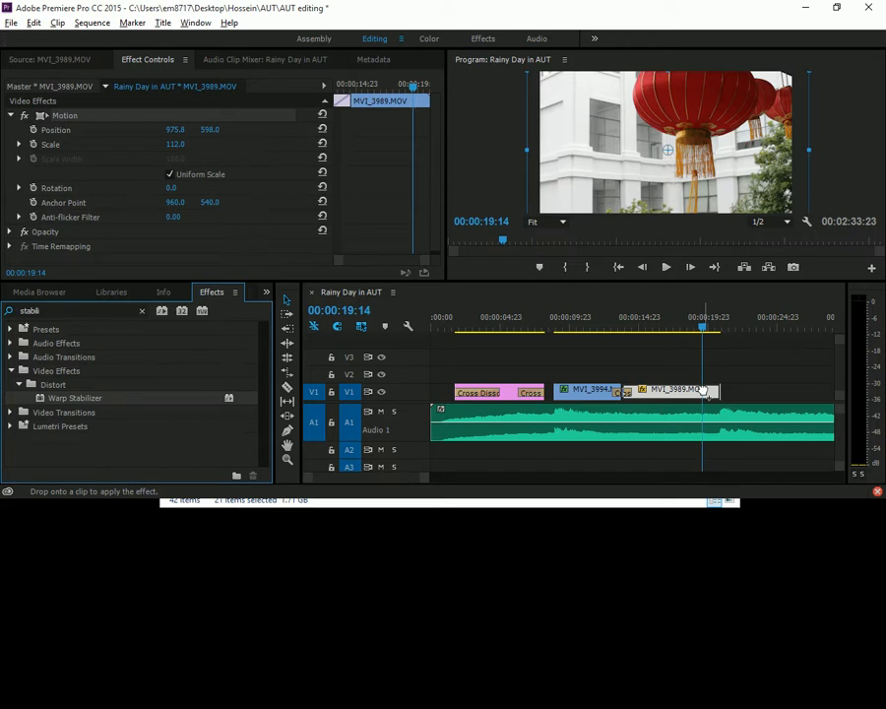
drag(705, 391, 705, 392)
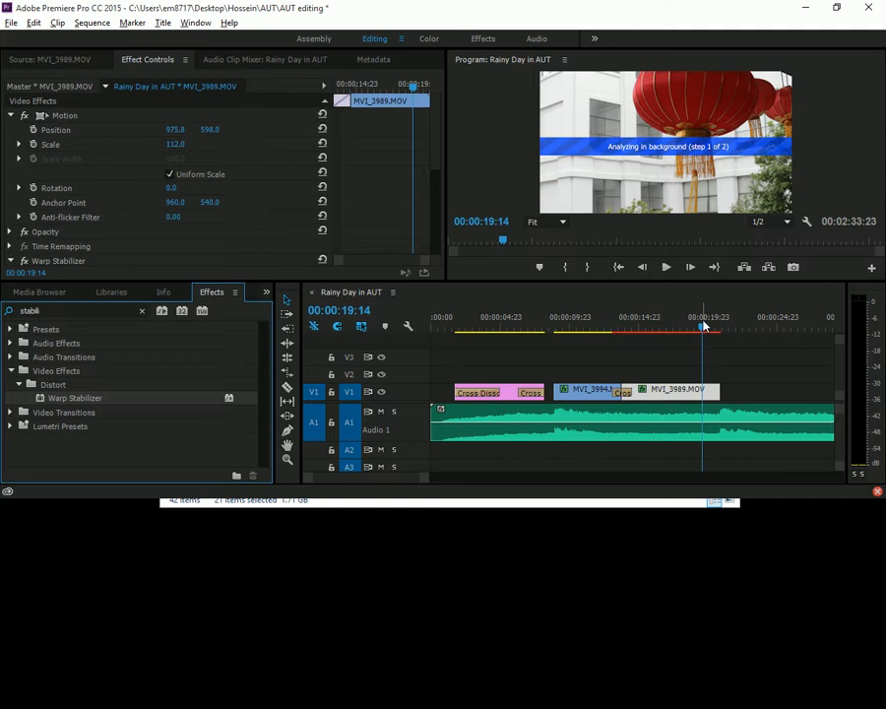
mouse_move(702, 327)
mouse_down()
mouse_move(731, 332)
mouse_move(700, 328)
mouse_up()
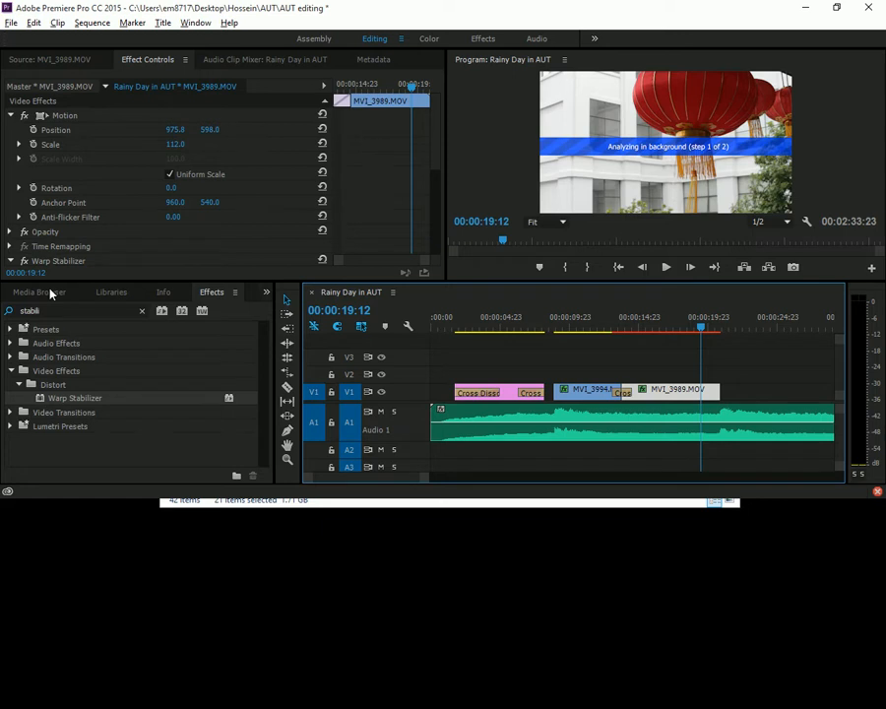
Open MVI_4001.MOV from the project in the Source monitor and mark an In point about 2 seconds in.
click(49, 292)
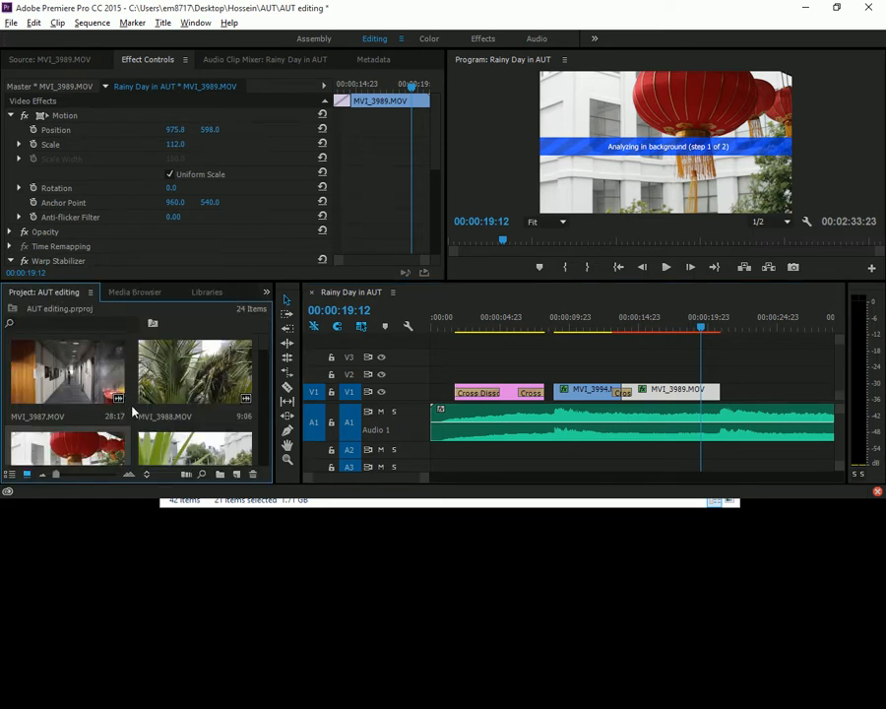
key(grave)
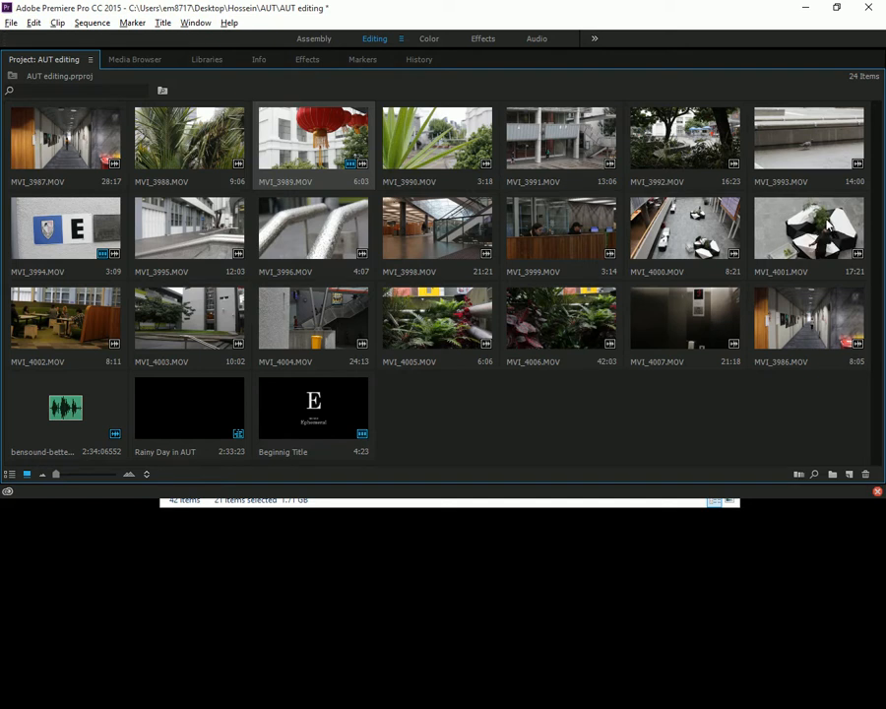
double_click(827, 224)
drag(57, 245, 55, 219)
key(i)
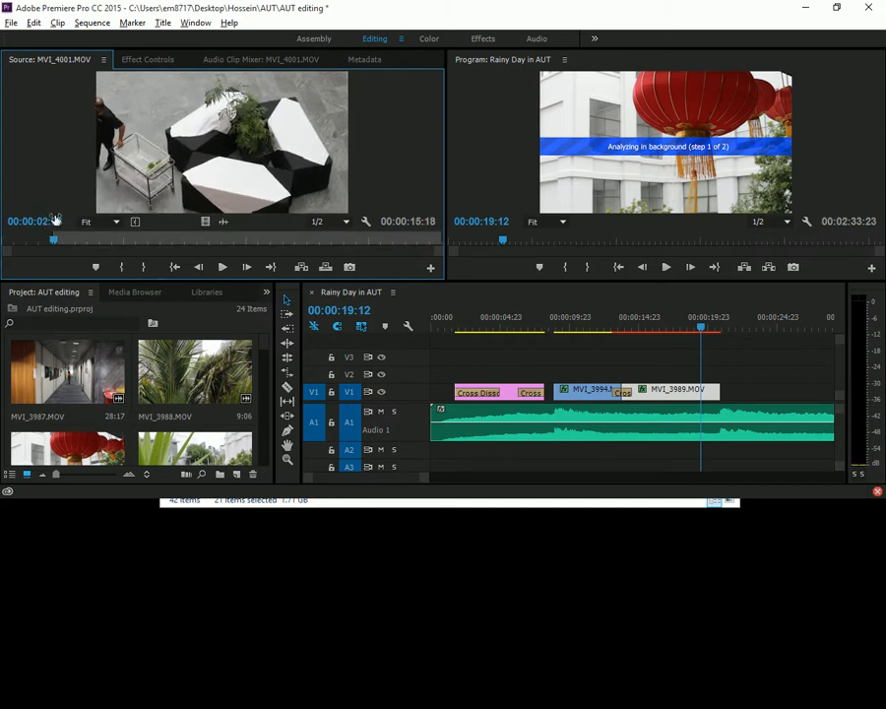
Mark the Out point of MVI_4001.MOV at 00:00:15:21 and place only its video on V1 right after MVI_3989.MOV.
key(space)
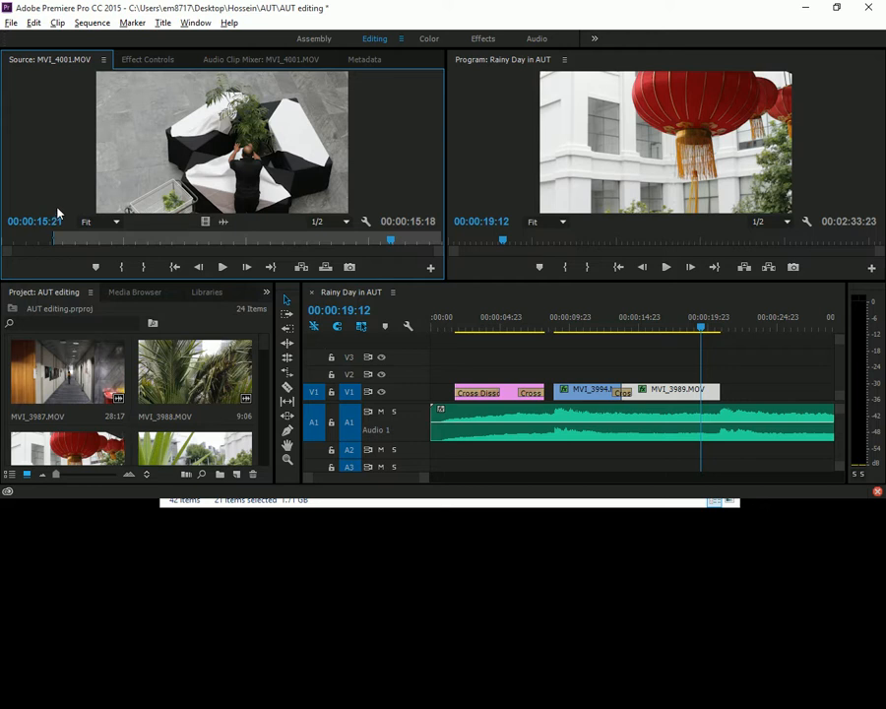
key(o)
drag(205, 221, 729, 404)
Play back the cut from MVI_3989.MOV into MVI_4001.MOV, and replay the stabilized lantern shot up to 00:00:18:11.
click(688, 327)
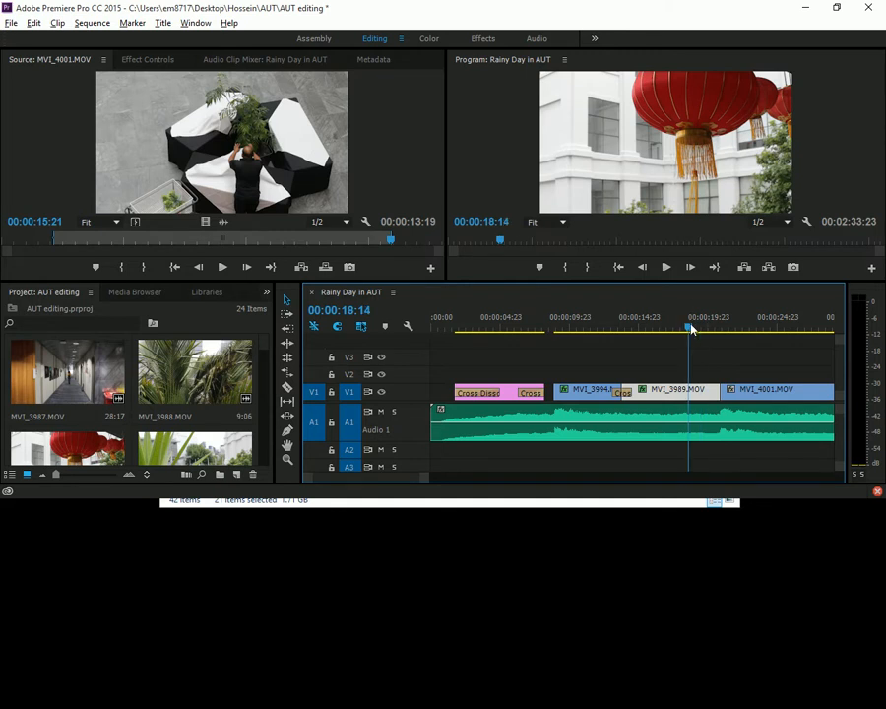
key(space)
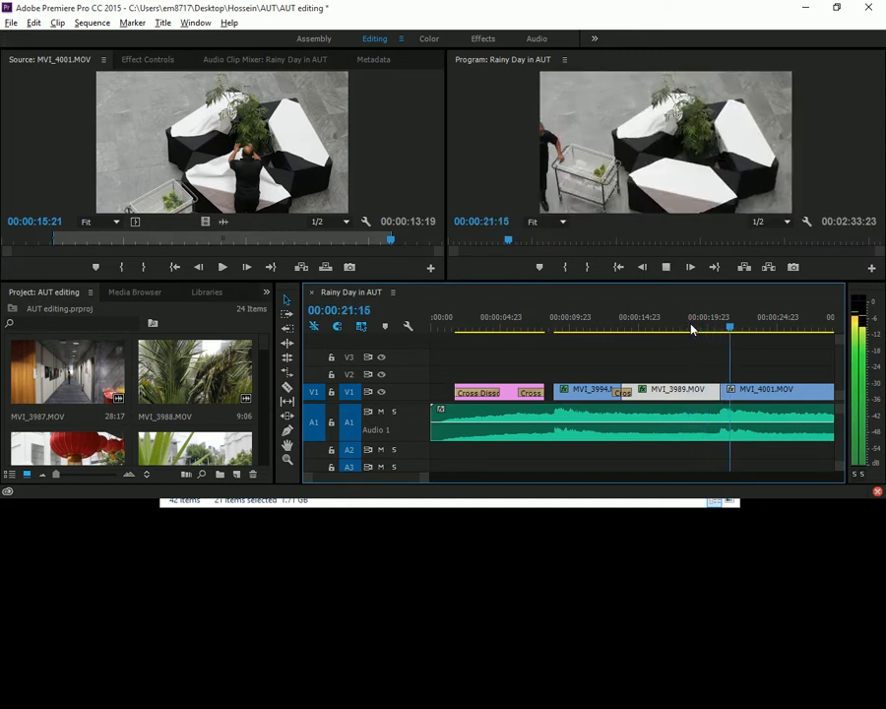
key(space)
drag(692, 329, 616, 327)
key(space)
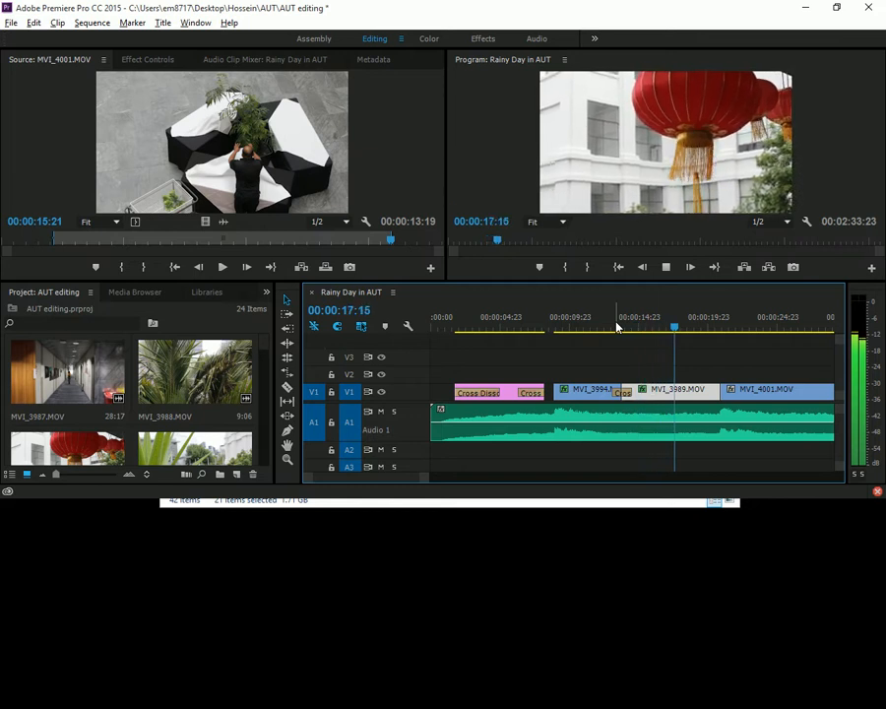
key(space)
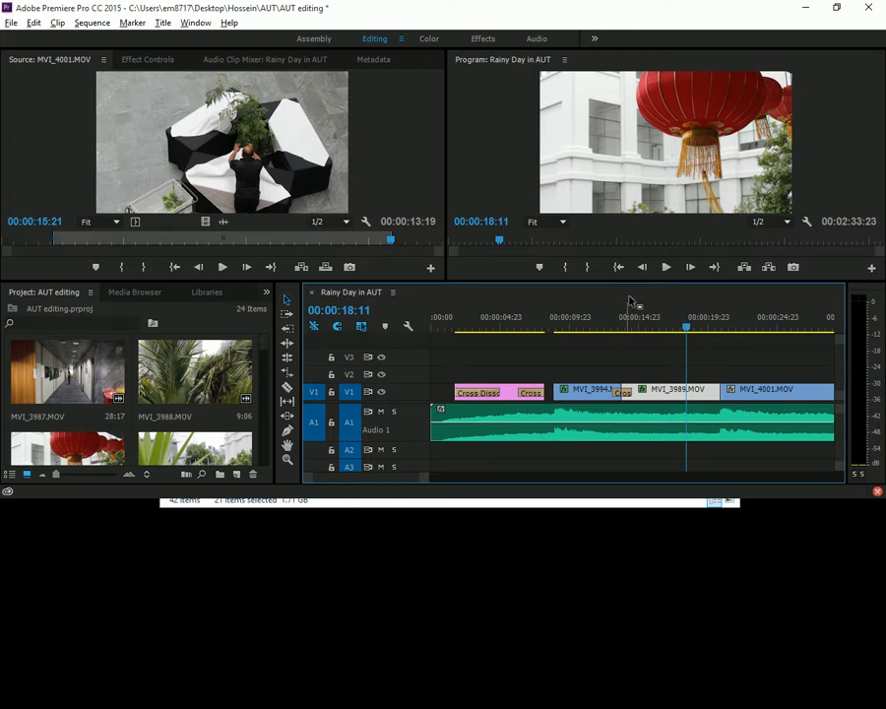
Examine the stabilized lantern shot at 00:00:18:10 in the maximized Program monitor, and return the monitor to normal size.
key(grave)
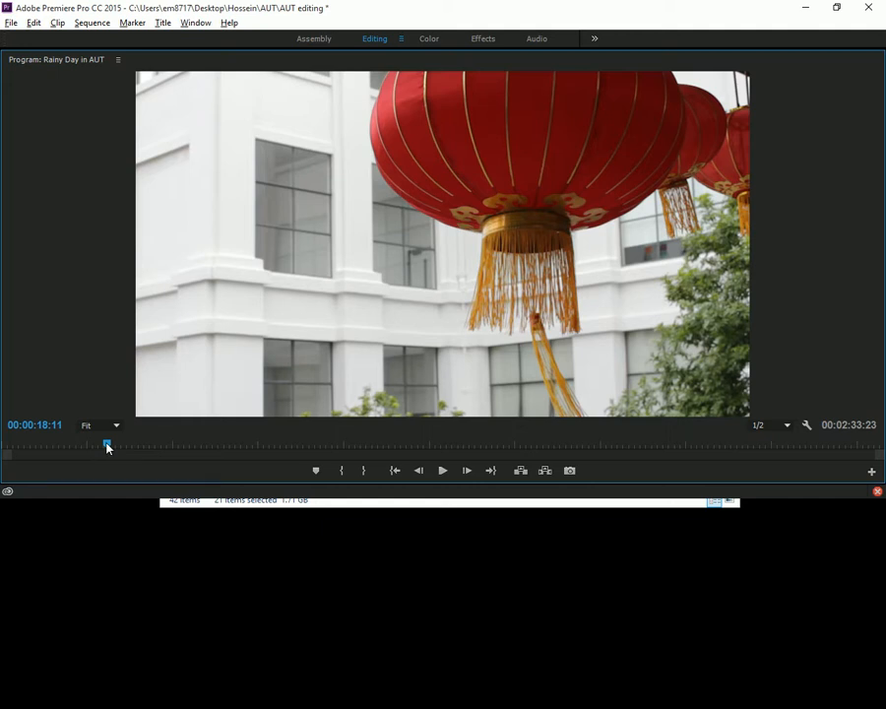
key(Left)
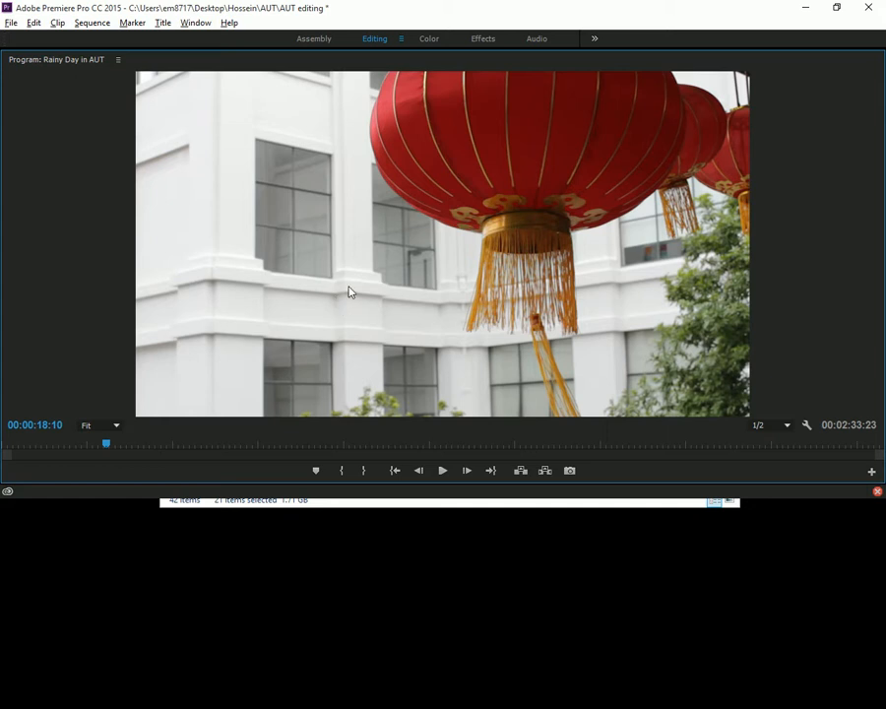
key(grave)
Return the playhead to the start of the Rainy Day in AUT sequence and play it back in the maximized Program monitor.
click(502, 313)
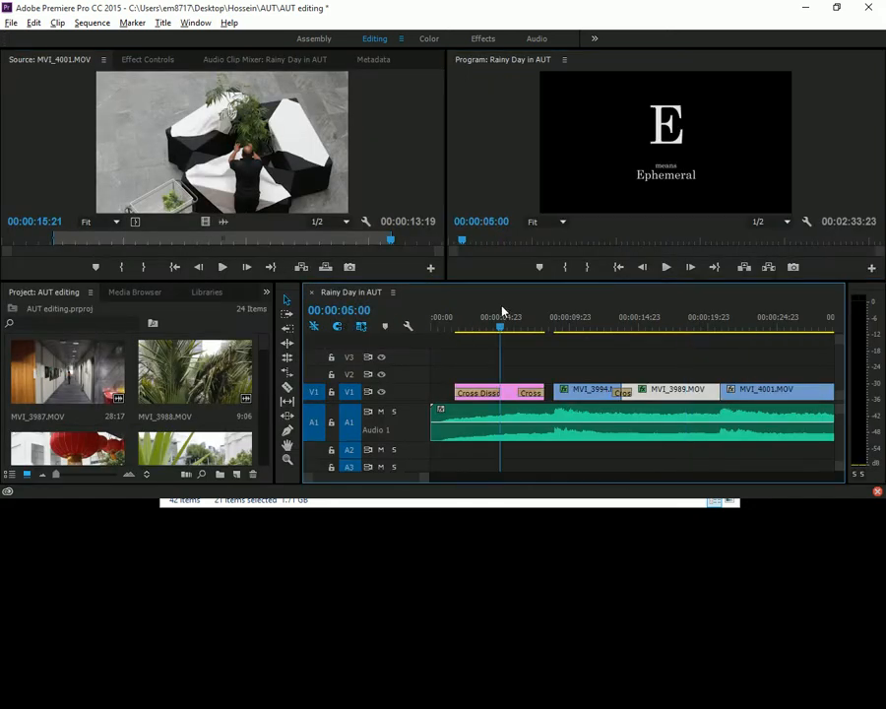
drag(502, 313, 652, 325)
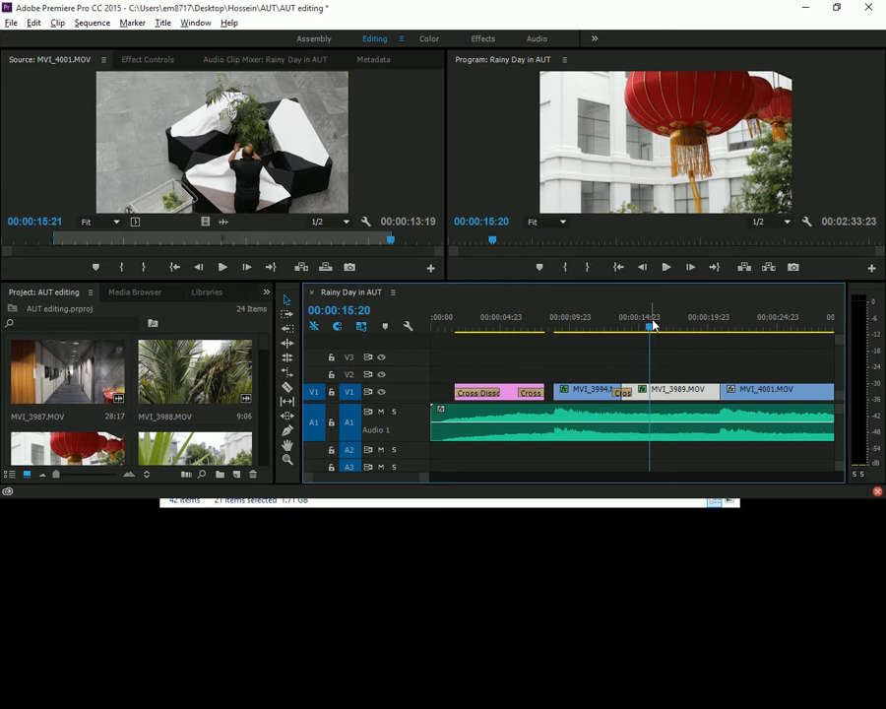
key(Home)
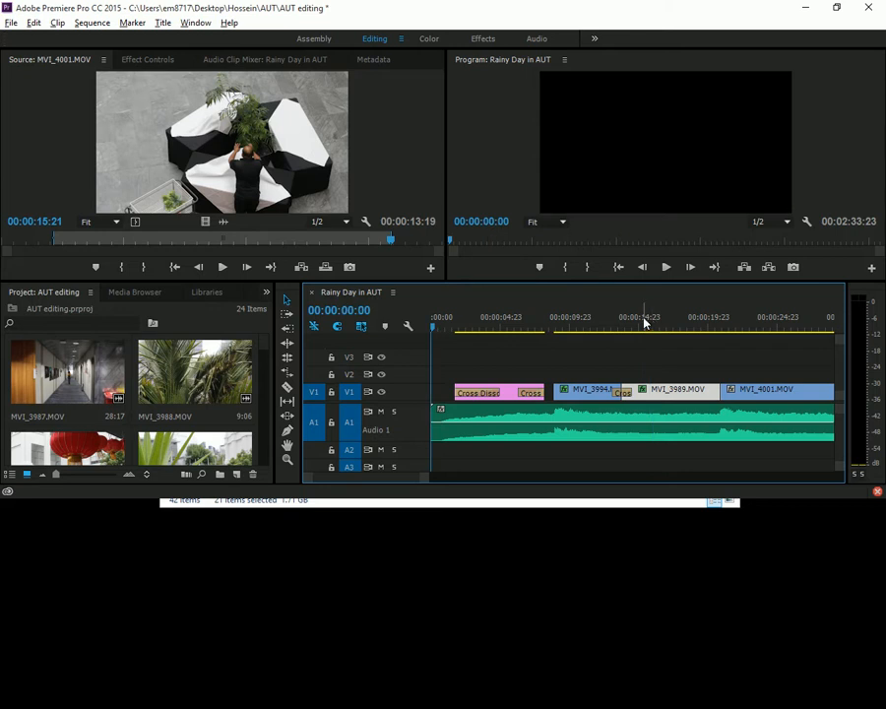
key(End)
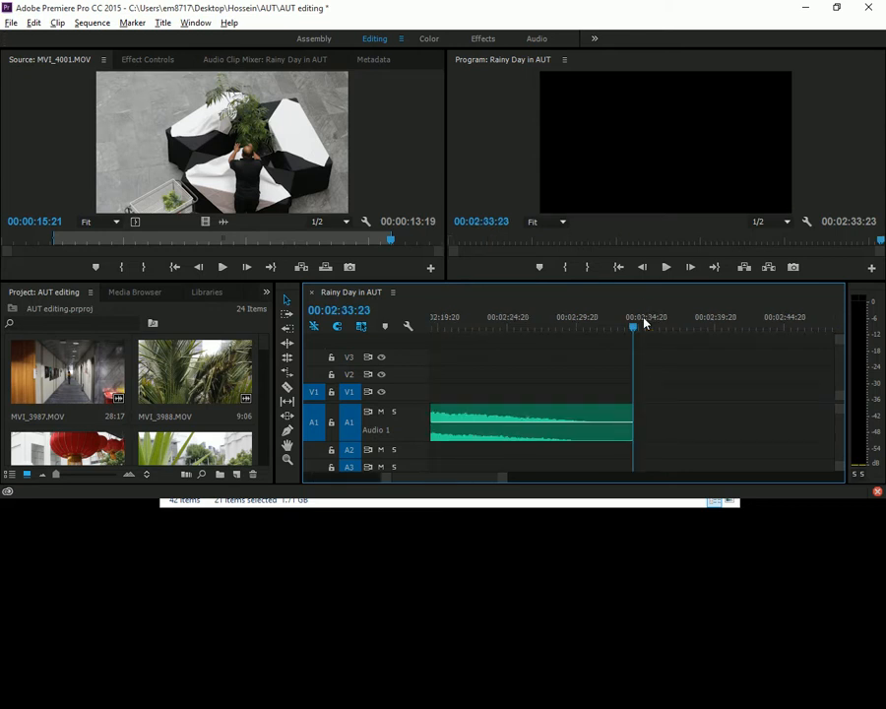
key(Home)
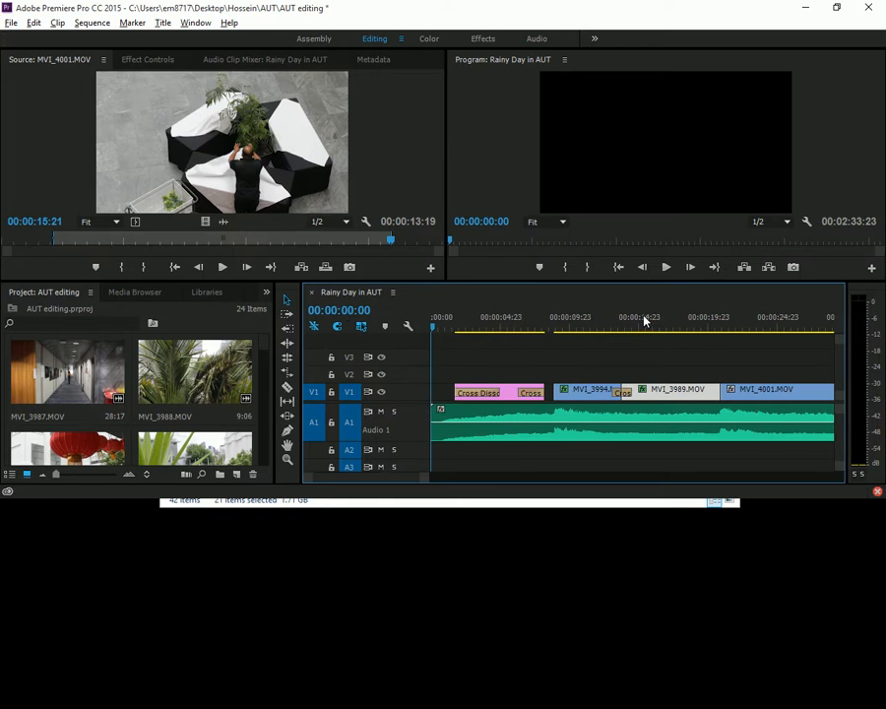
key(grave)
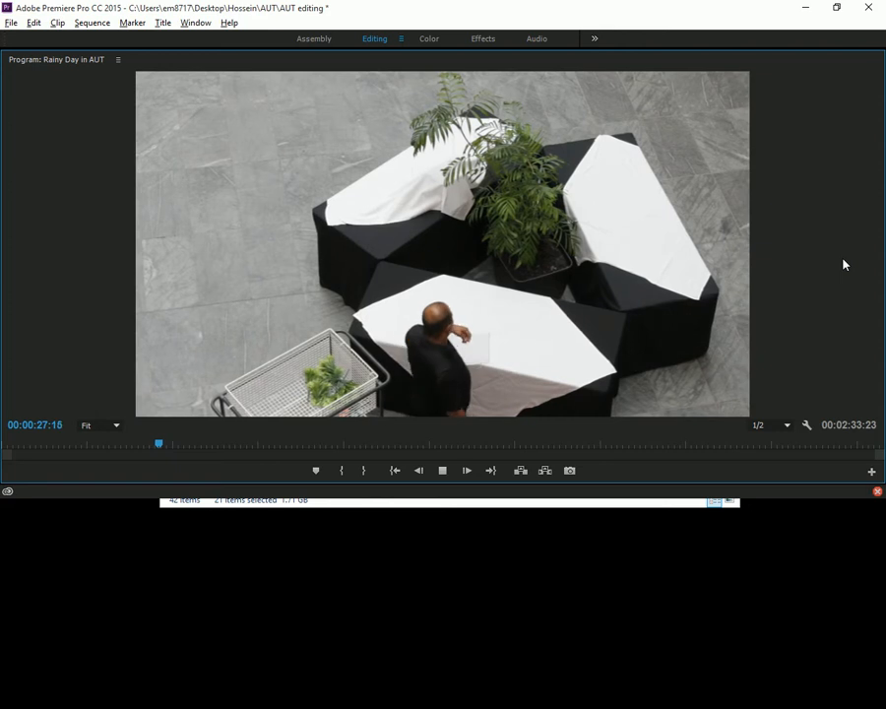
Stop playback, return the Program monitor to normal size and move the playhead to 00:00:32:06 near the end of MVI_4001.MOV.
key(space)
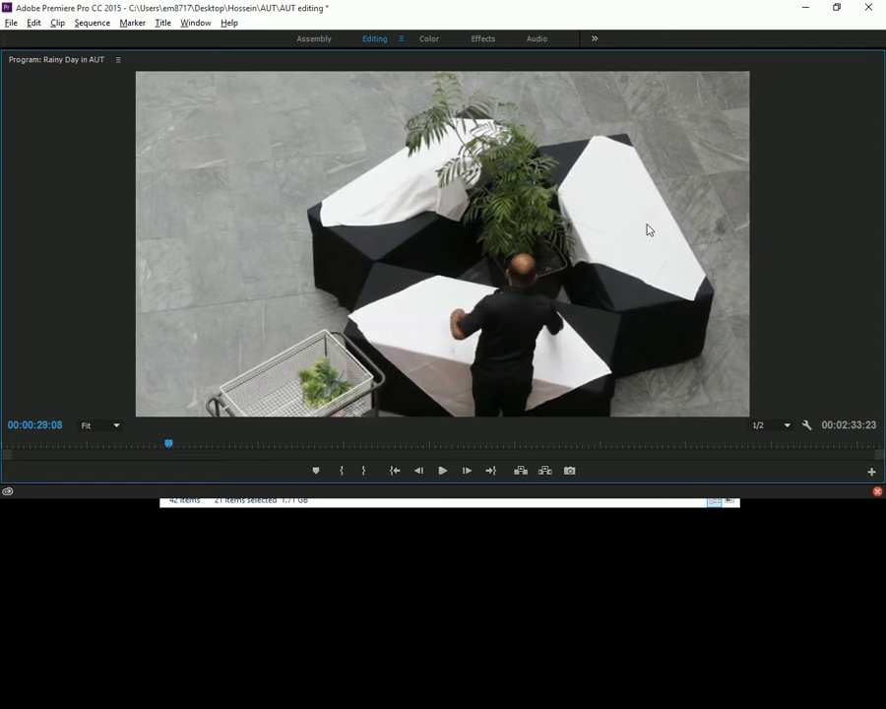
key(grave)
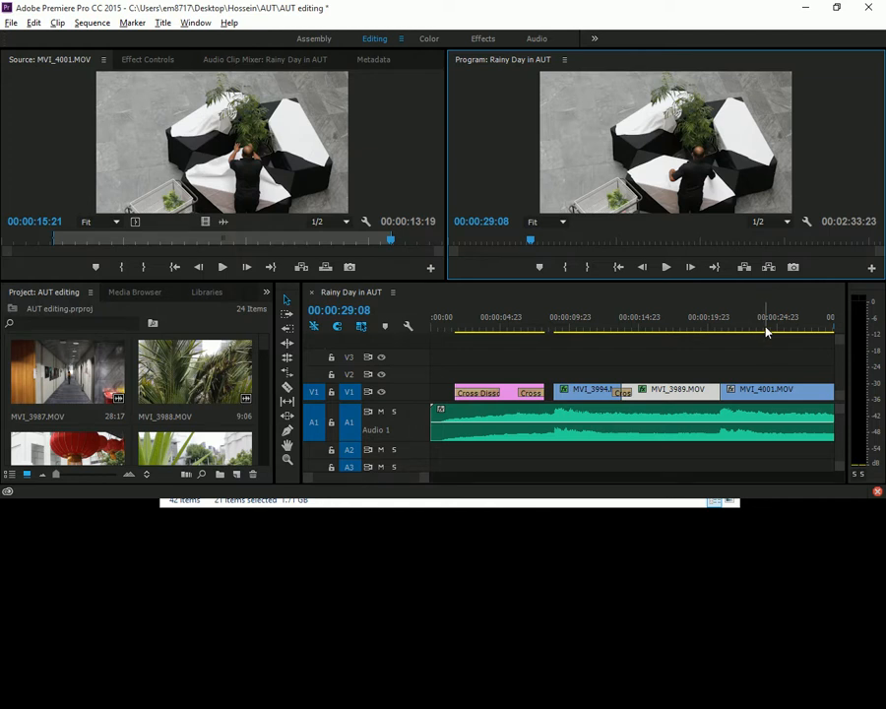
scroll(766, 332, down, 4)
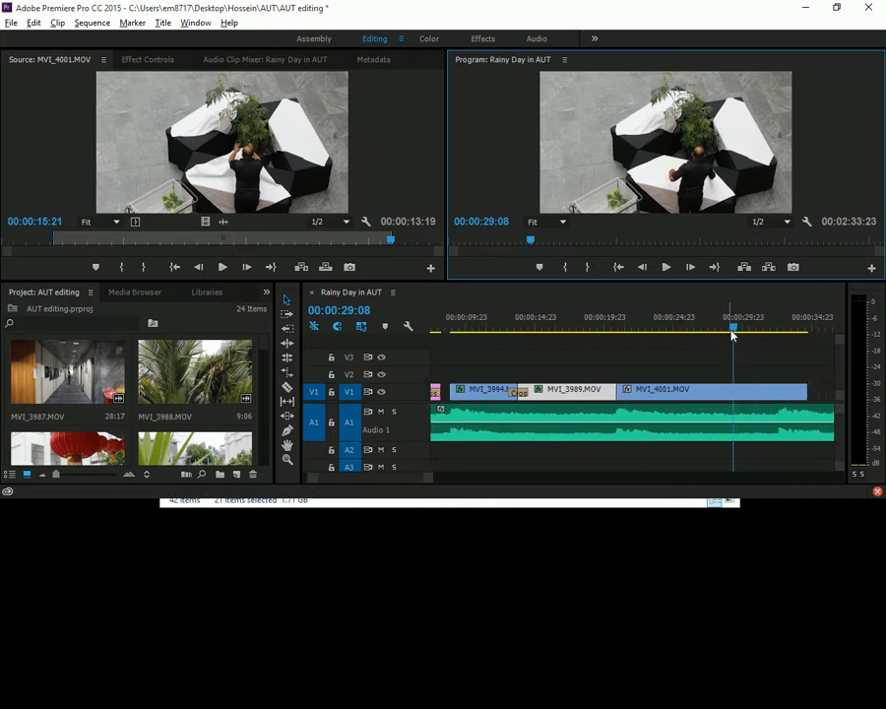
drag(735, 327, 774, 327)
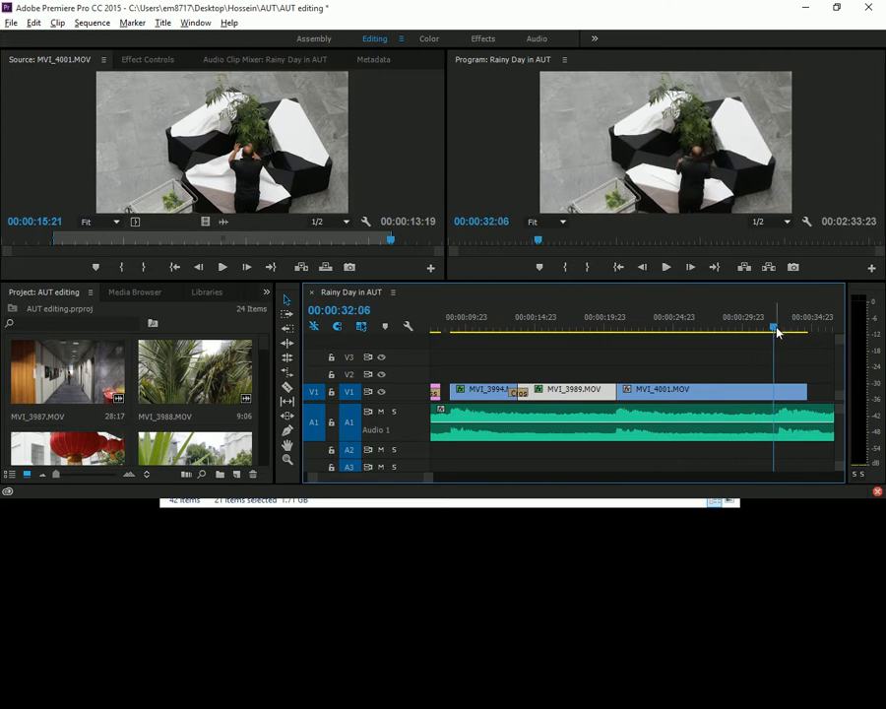
Examine the music waveform around and beyond the end of MVI_4001.MOV at different timeline scales to locate the next beats.
scroll(743, 381, down, 4)
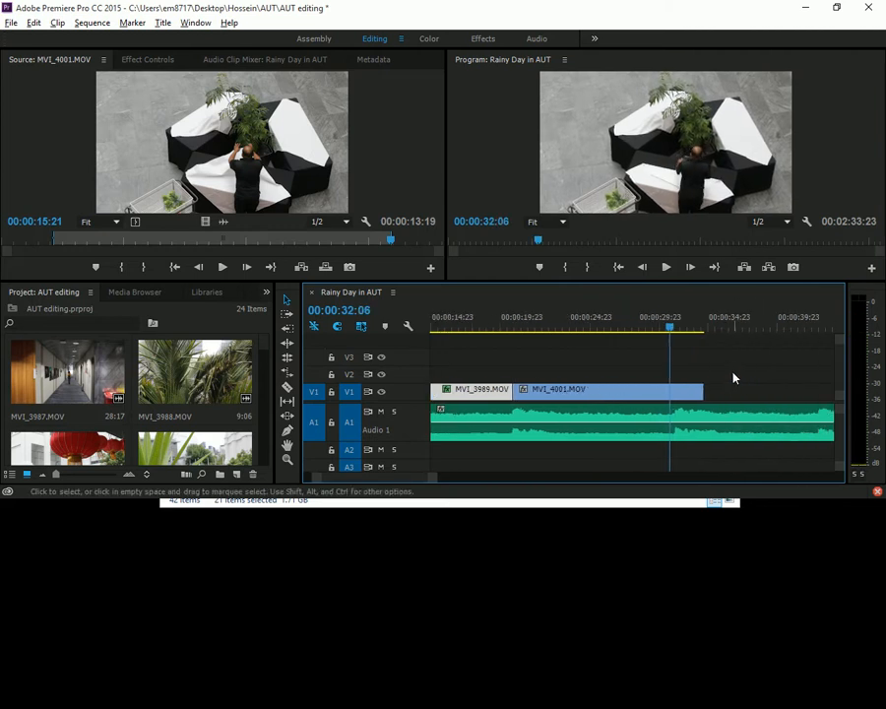
scroll(737, 378, up, 3)
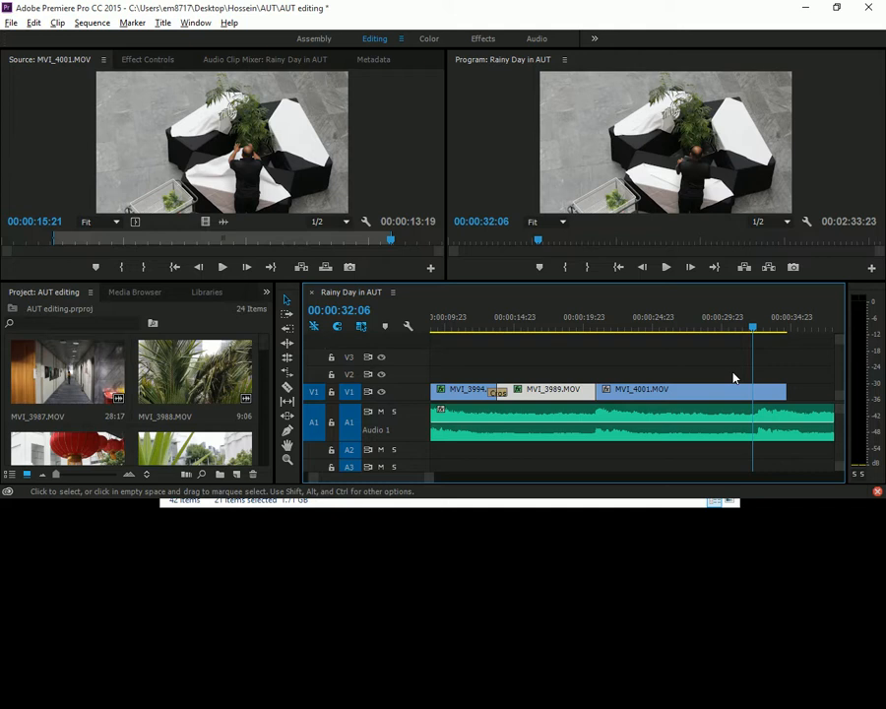
key(=)
key(=)
key(=)
key(=)
key(-)
key(-)
key(-)
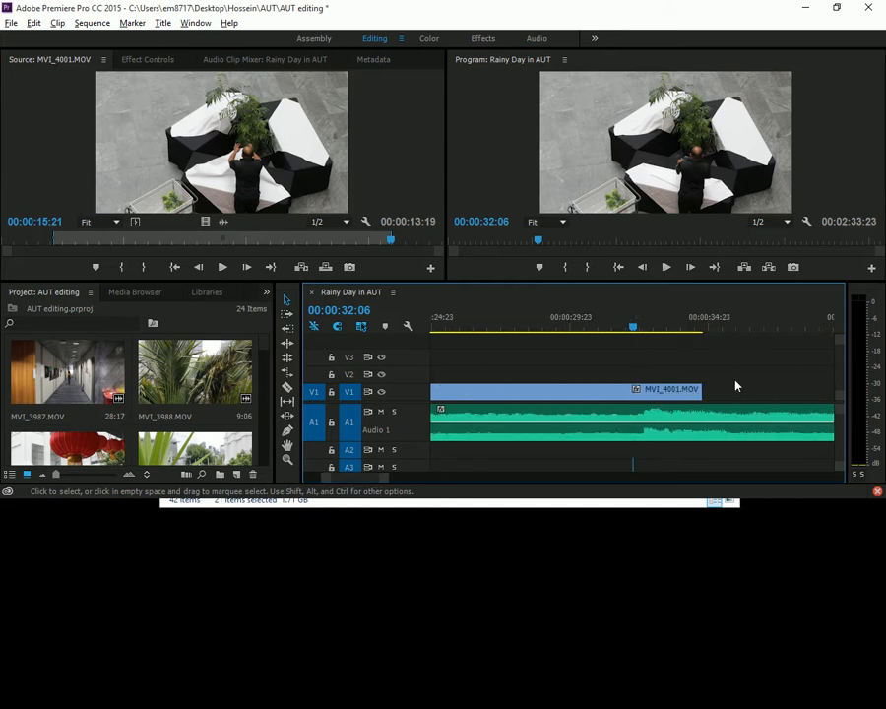
key(-)
key(-)
key(-)
key(=)
key(=)
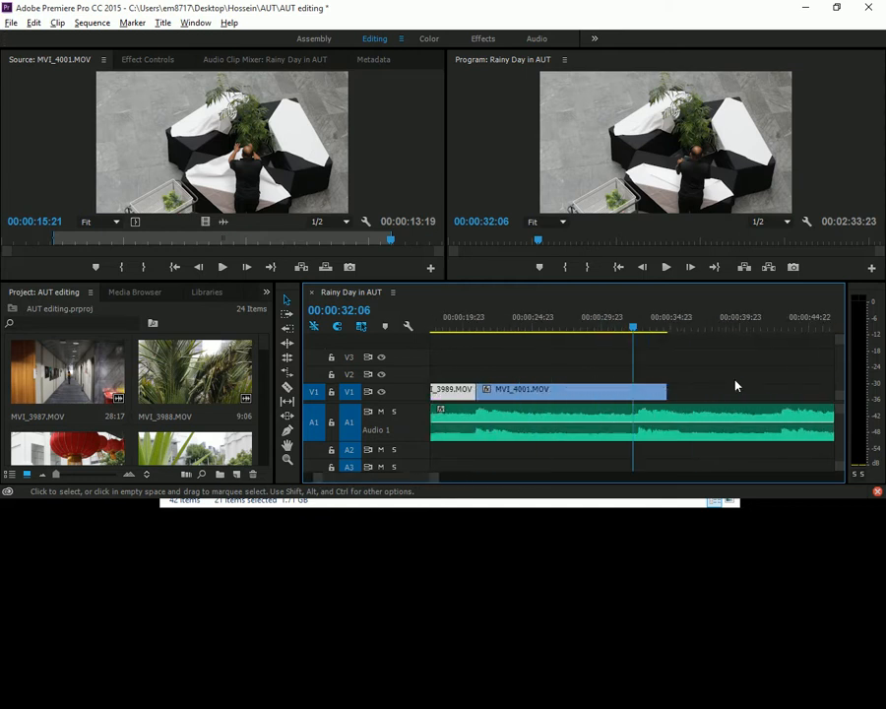
key(=)
scroll(668, 412, down, 3)
scroll(667, 412, up, 10)
scroll(665, 412, down, 8)
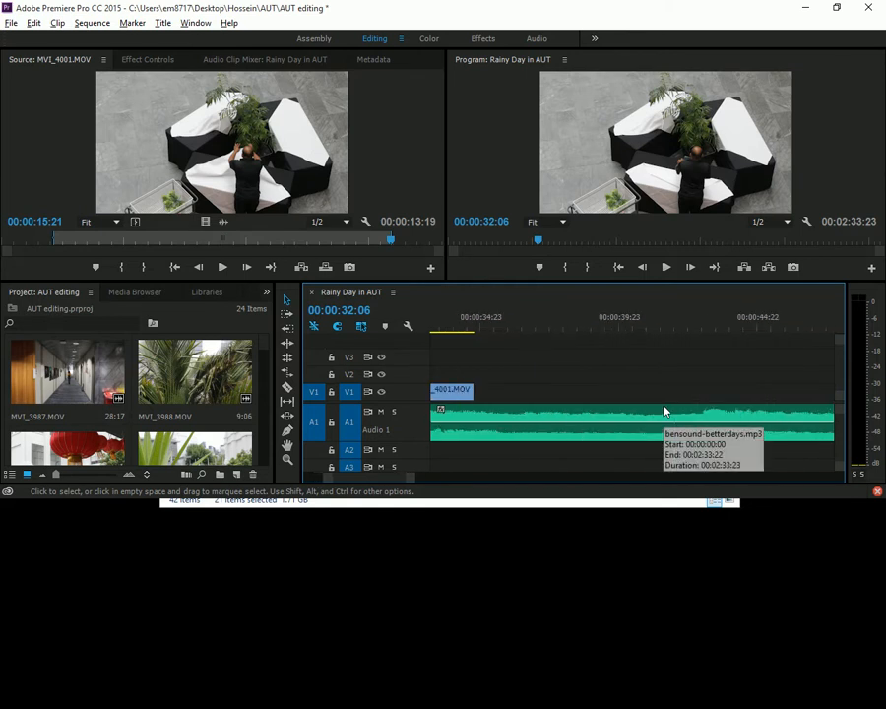
scroll(664, 412, up, 5)
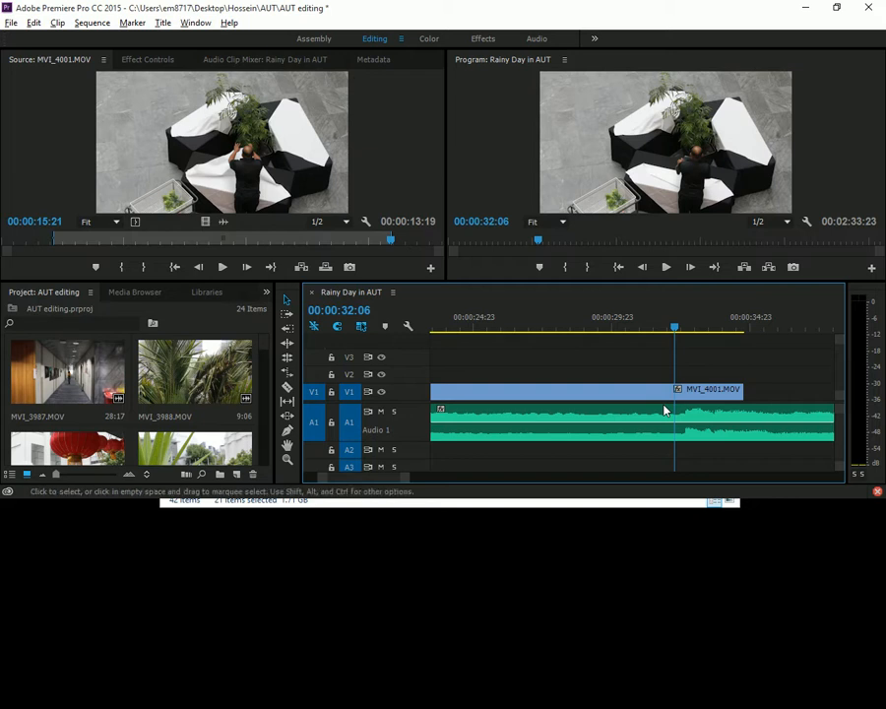
Place the playhead on the music beat at 00:00:32:13 and trim the end of MVI_4001.MOV back to it.
drag(678, 325, 689, 324)
click(686, 327)
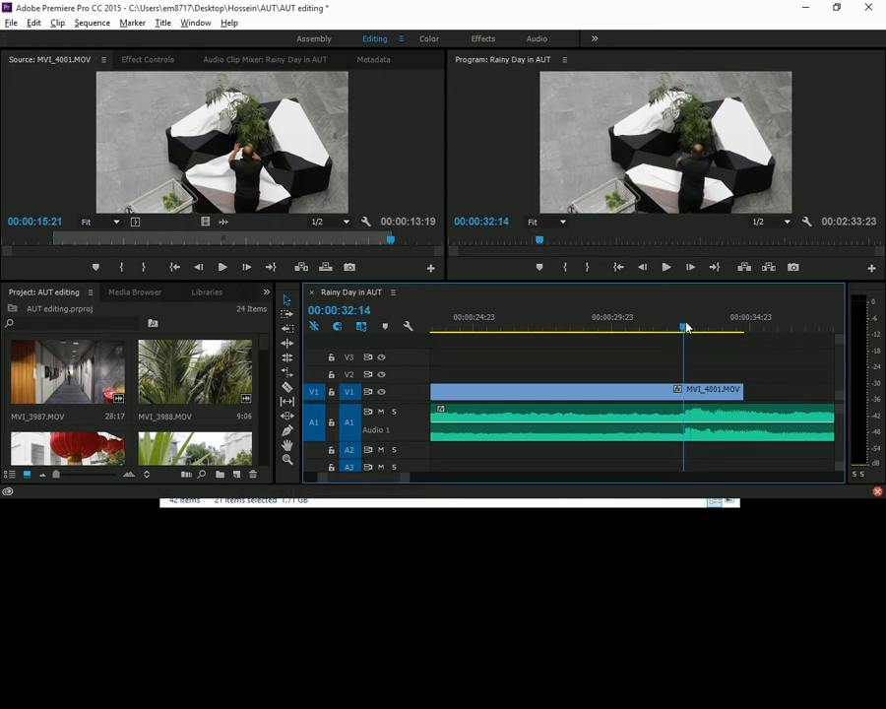
drag(687, 327, 684, 327)
drag(741, 390, 682, 390)
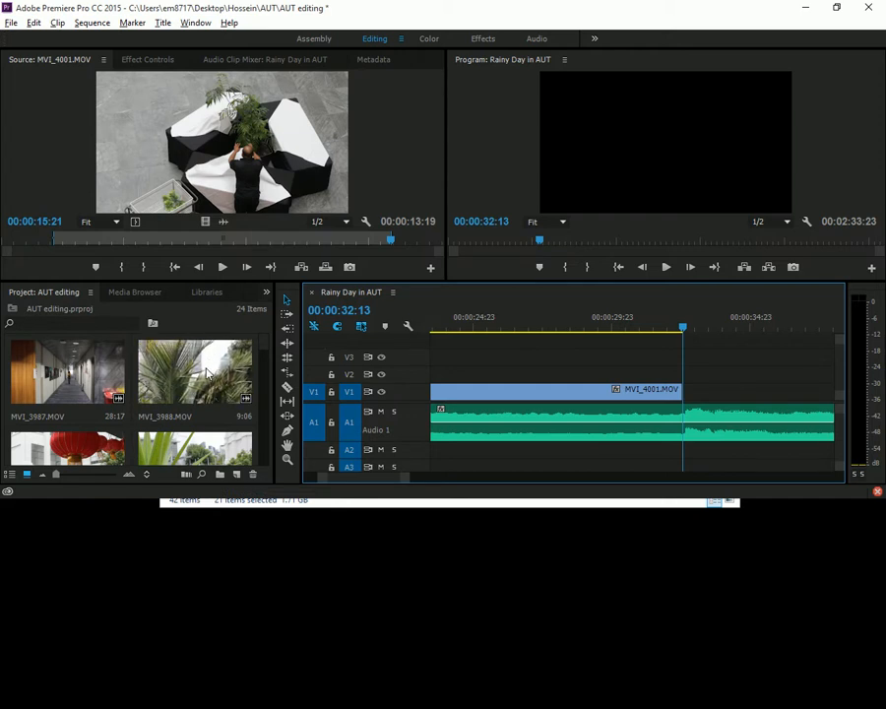
Review the footage in the maximized Project panel, dismiss the error notice, preview MVI_3987.MOV in the Source monitor and return to the maximized footage view.
key(grave)
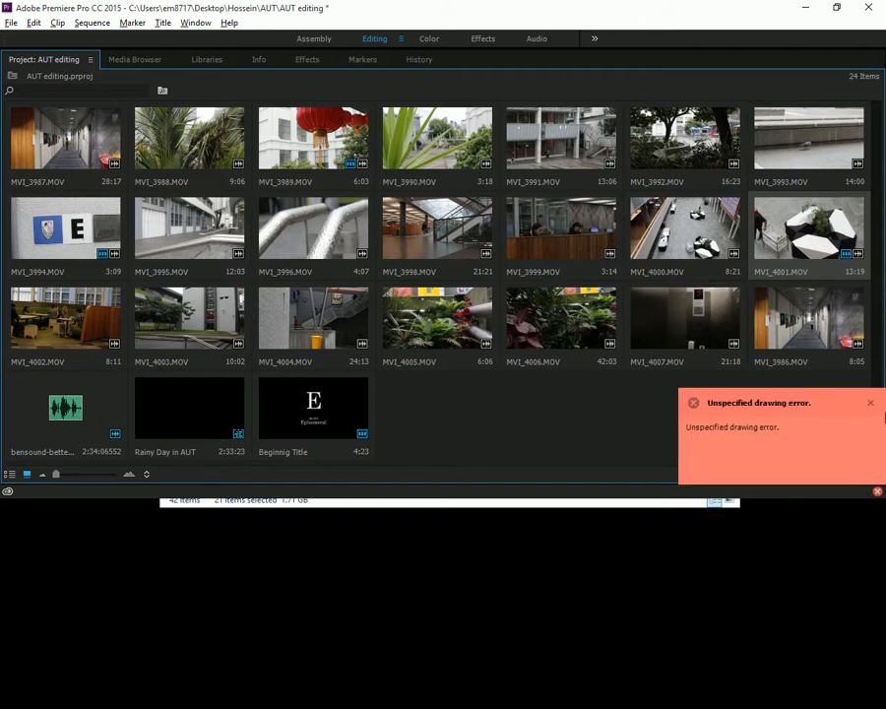
click(872, 405)
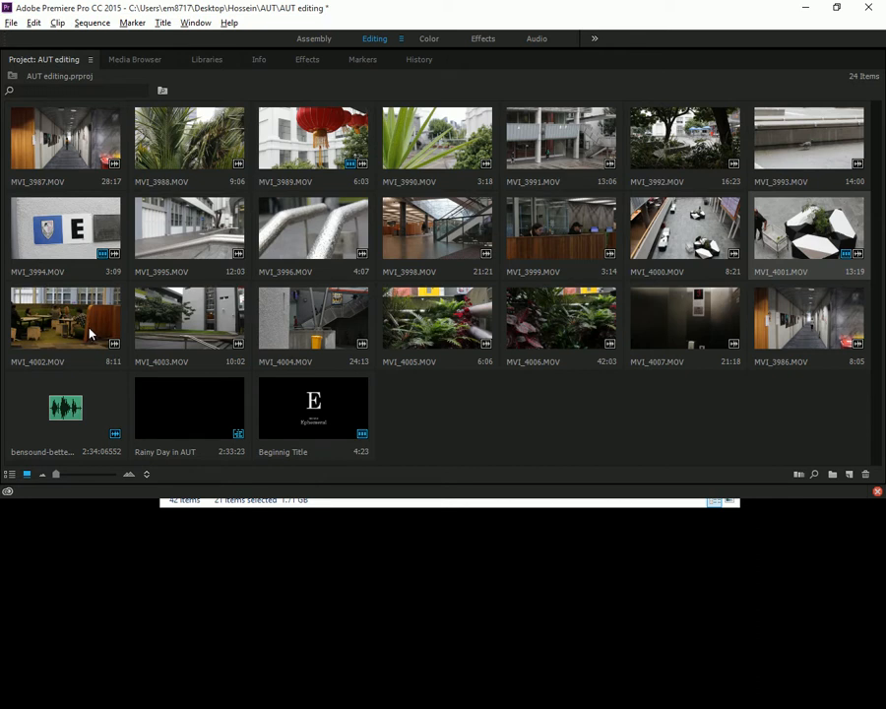
double_click(57, 161)
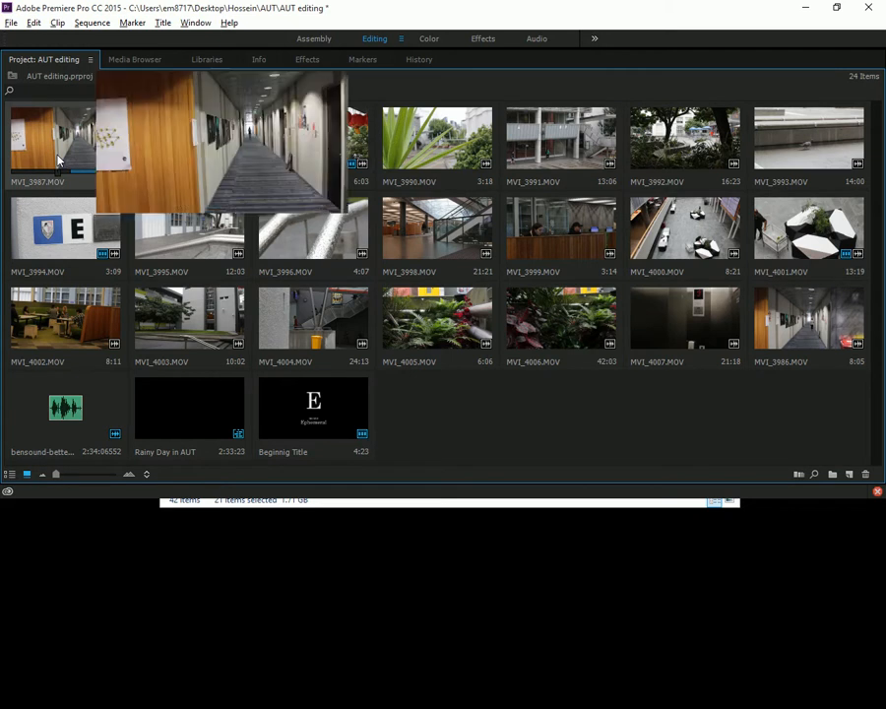
drag(116, 244, 228, 270)
scroll(206, 373, down, 2)
key(grave)
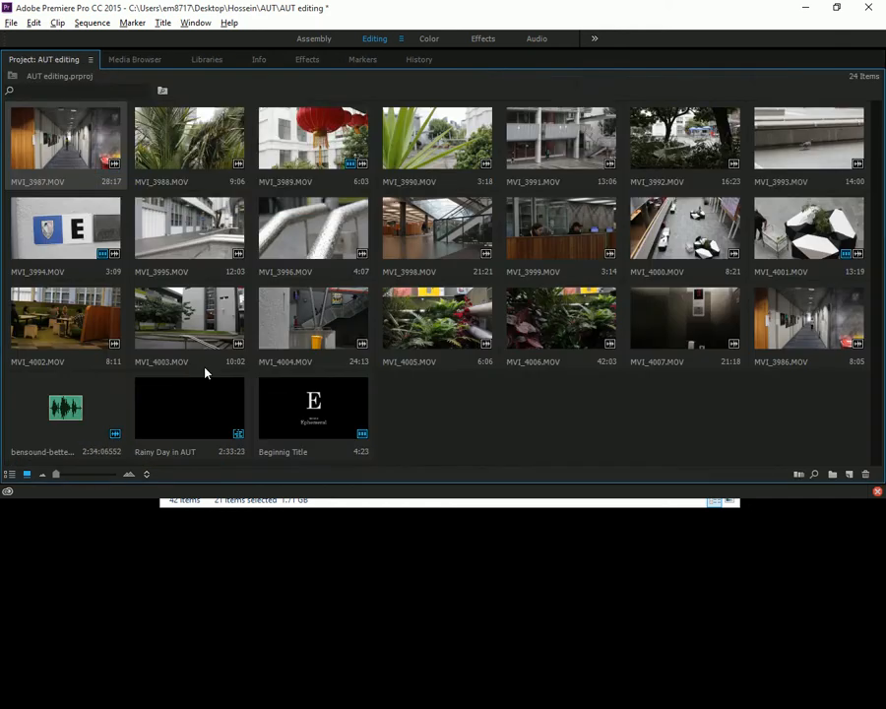
Open MVI_4002.MOV, mark its In point at 00:00:01:14 and place only its video on V1 right after MVI_4001.MOV.
double_click(86, 339)
click(52, 242)
drag(51, 242, 86, 266)
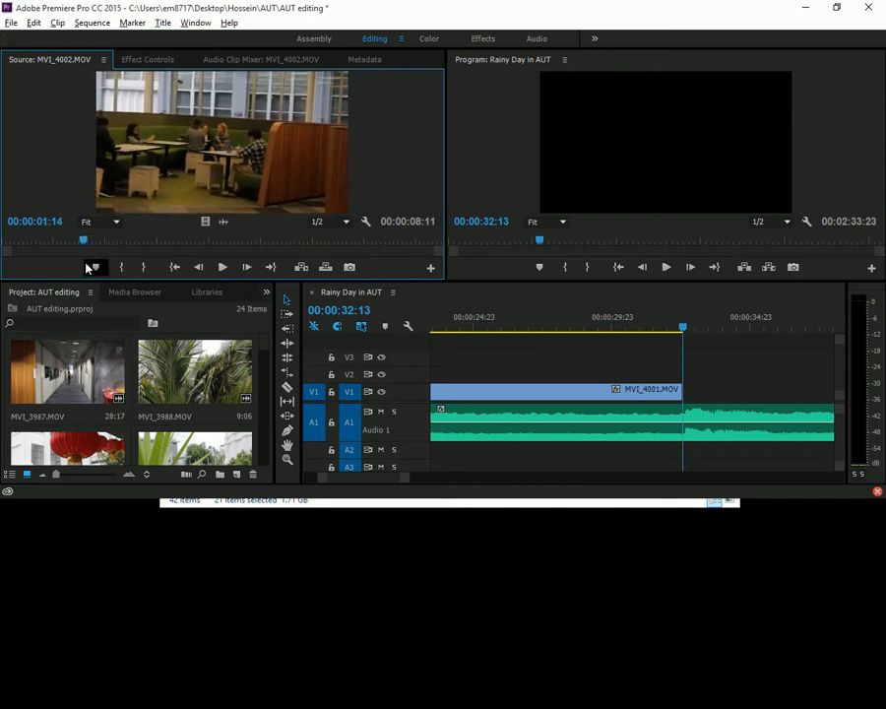
click(119, 264)
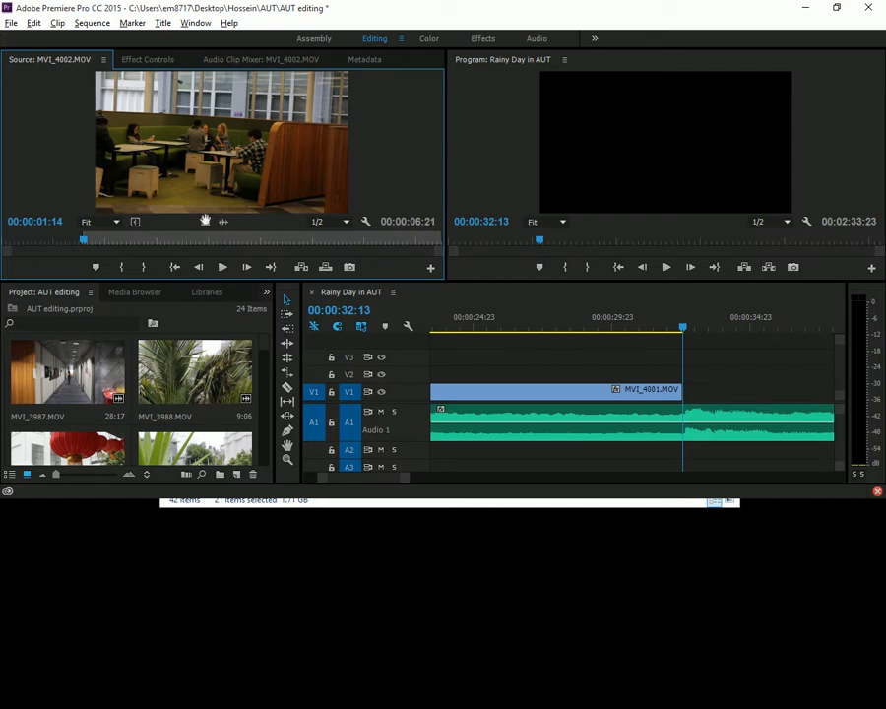
drag(557, 306, 692, 392)
Play back the cut from MVI_4001.MOV into MVI_4002.MOV from 00:00:31:05 in the maximized Program monitor, and restore the monitor.
drag(683, 328, 646, 333)
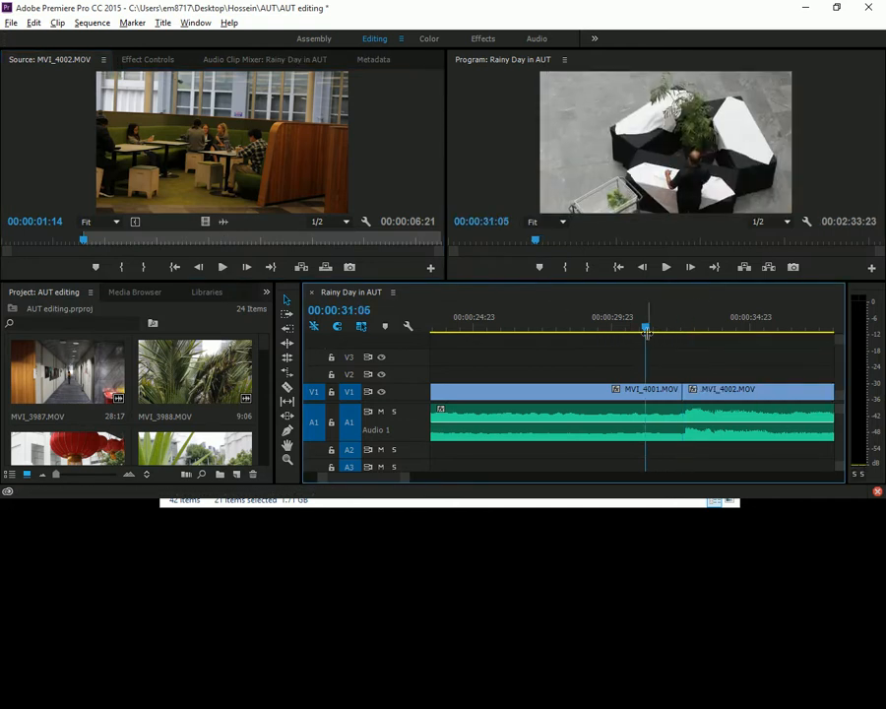
key(grave)
key(grave)
key(grave)
key(space)
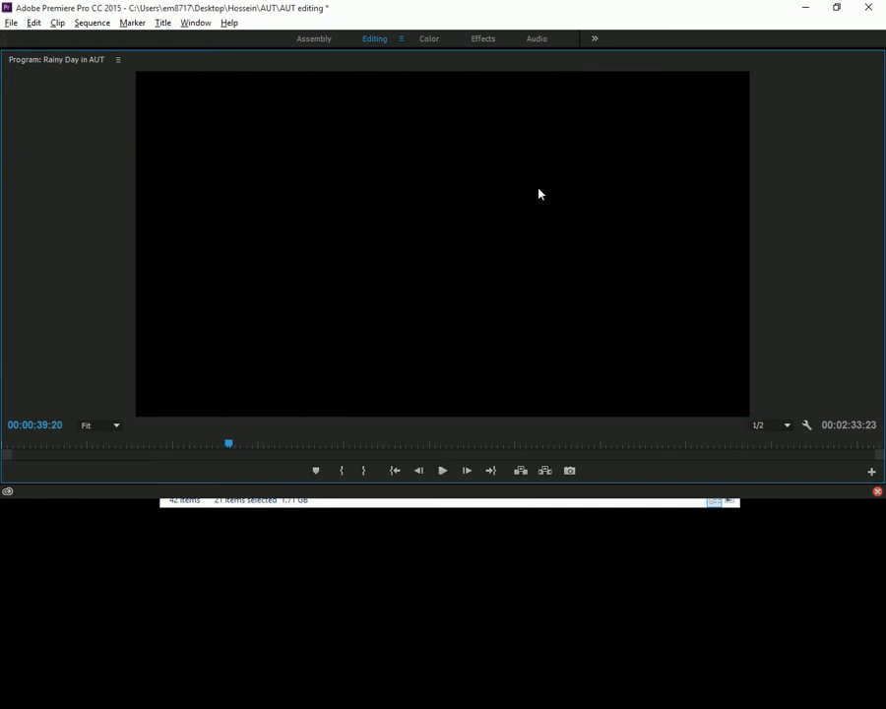
key(grave)
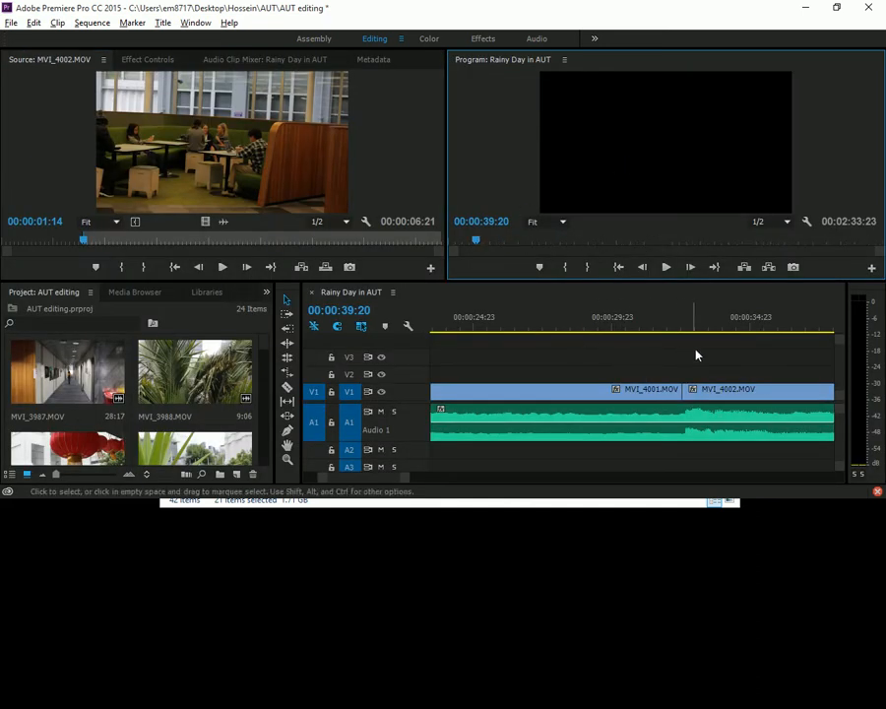
Move the playhead to 00:00:32:03 and trim the end of MVI_4002.MOV on V1 back to about 00:00:38:00.
click(677, 322)
key(backslash)
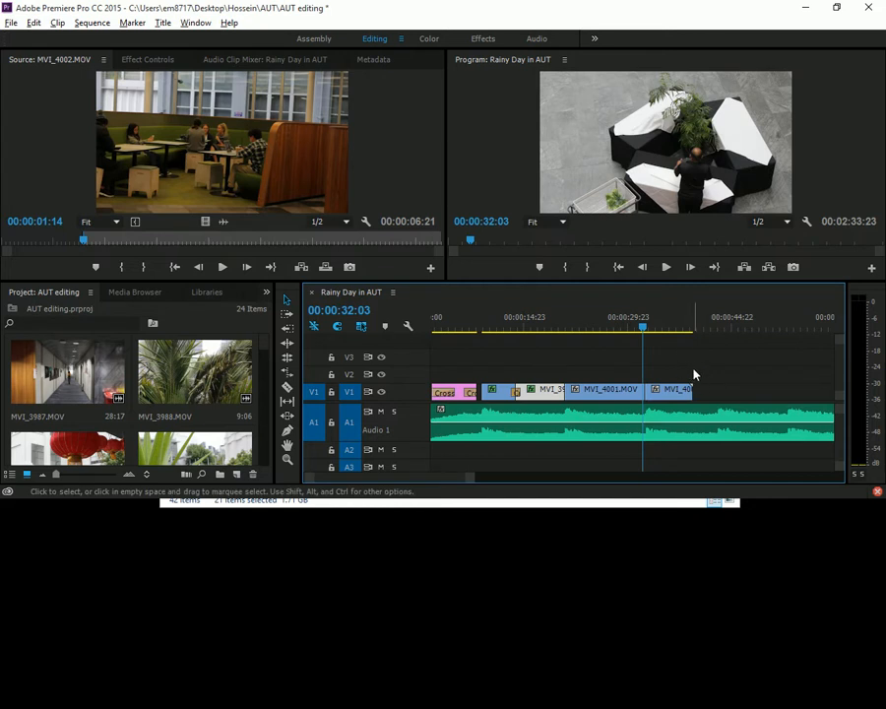
key(equal)
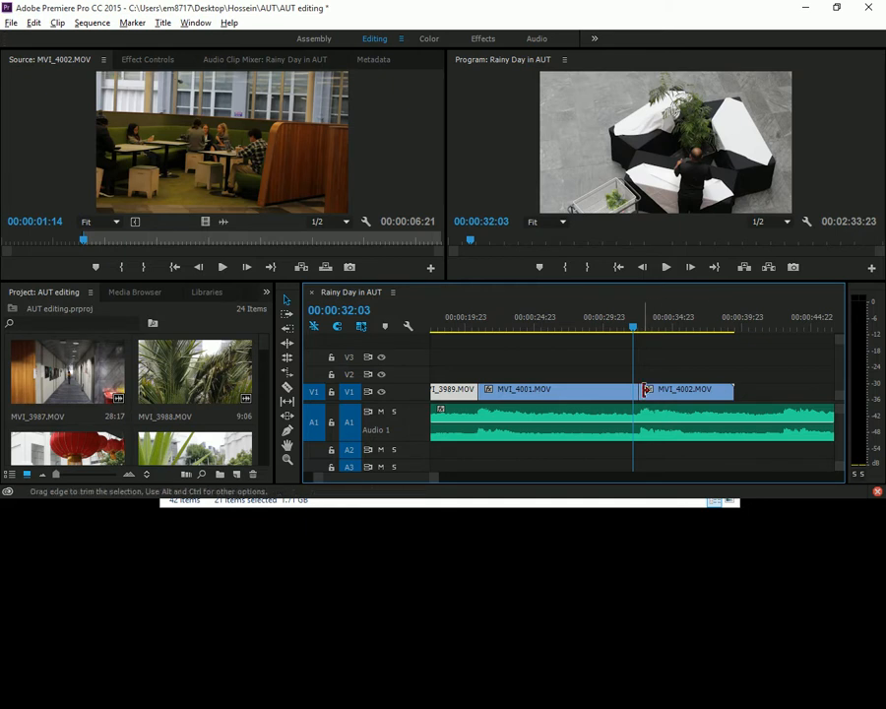
mouse_move(646, 390)
mouse_down()
mouse_move(661, 389)
mouse_move(652, 390)
mouse_up()
drag(739, 396, 716, 390)
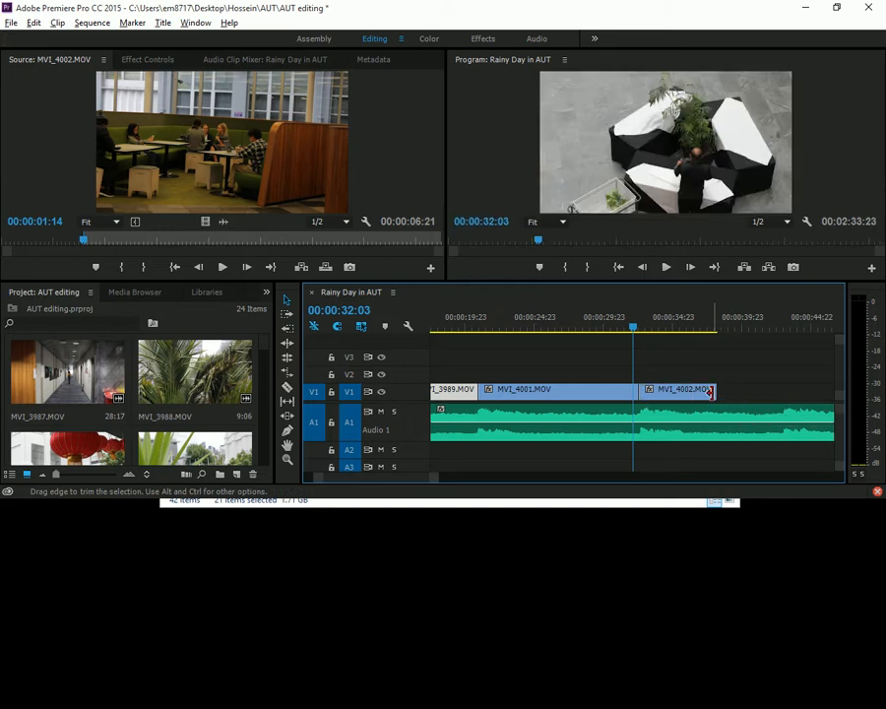
Browse the project footage for the next shot and open MVI_3999.MOV in the Source monitor.
scroll(261, 345, down, 10)
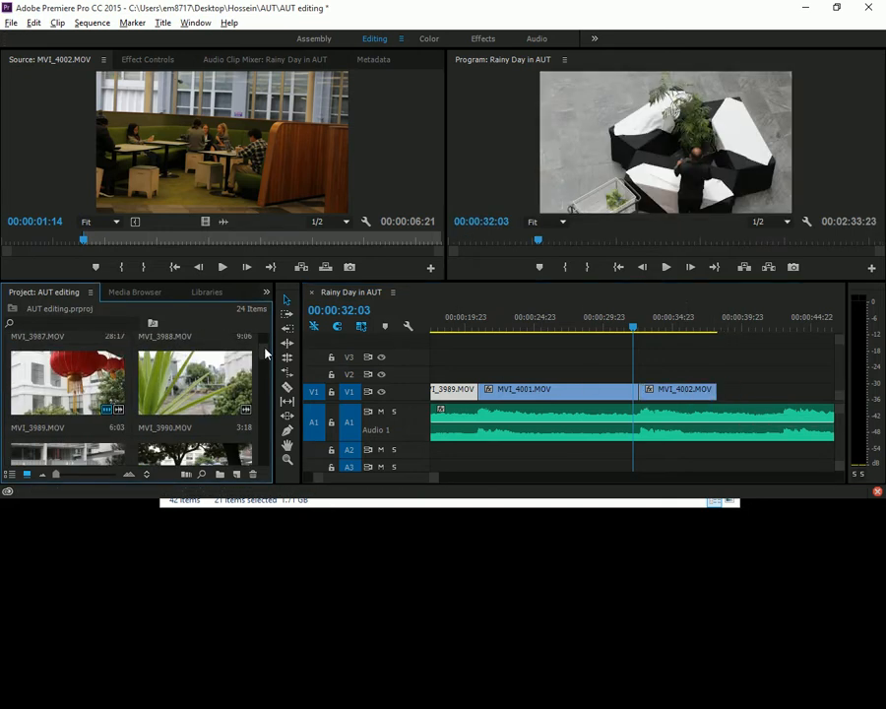
scroll(259, 400, down, 2)
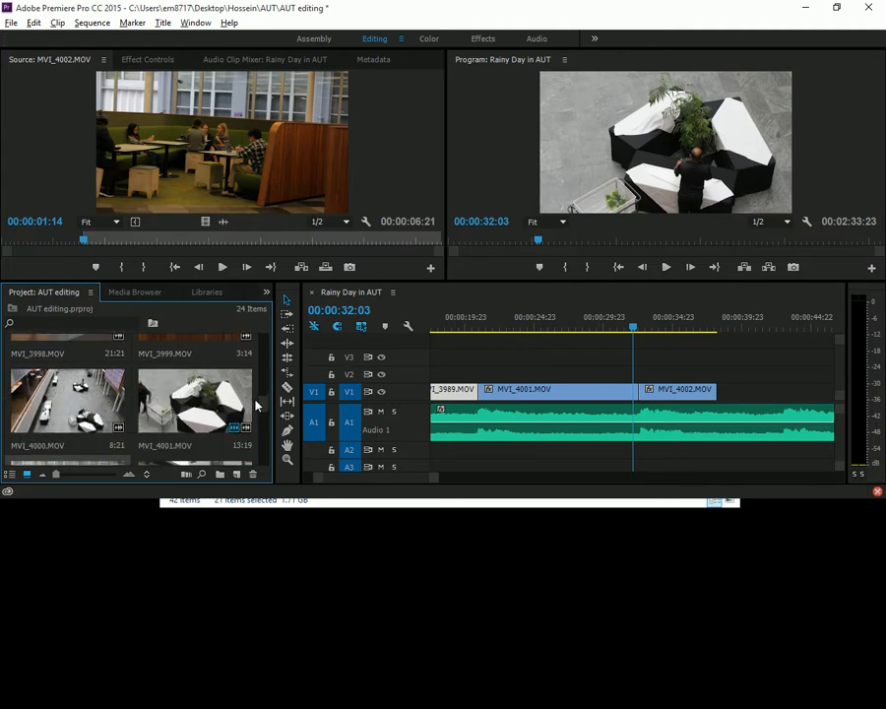
scroll(256, 404, down, 10)
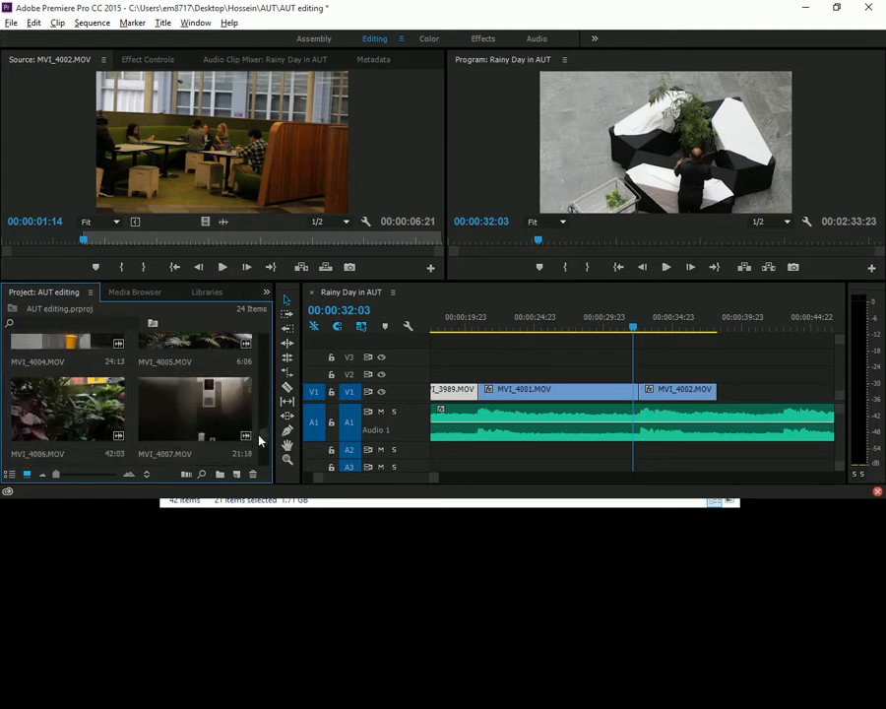
scroll(261, 433, up, 6)
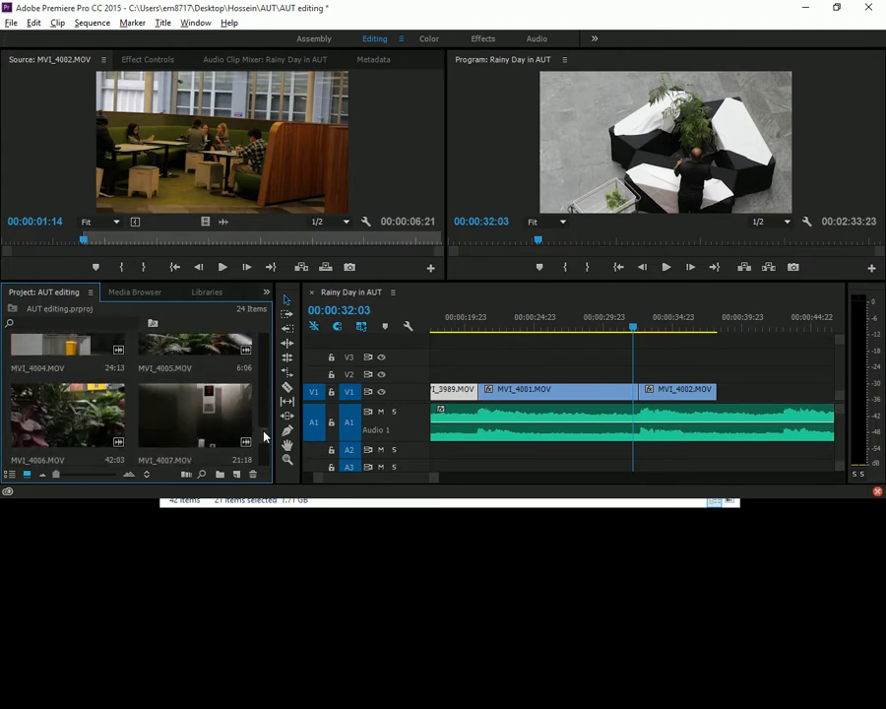
scroll(264, 404, up, 6)
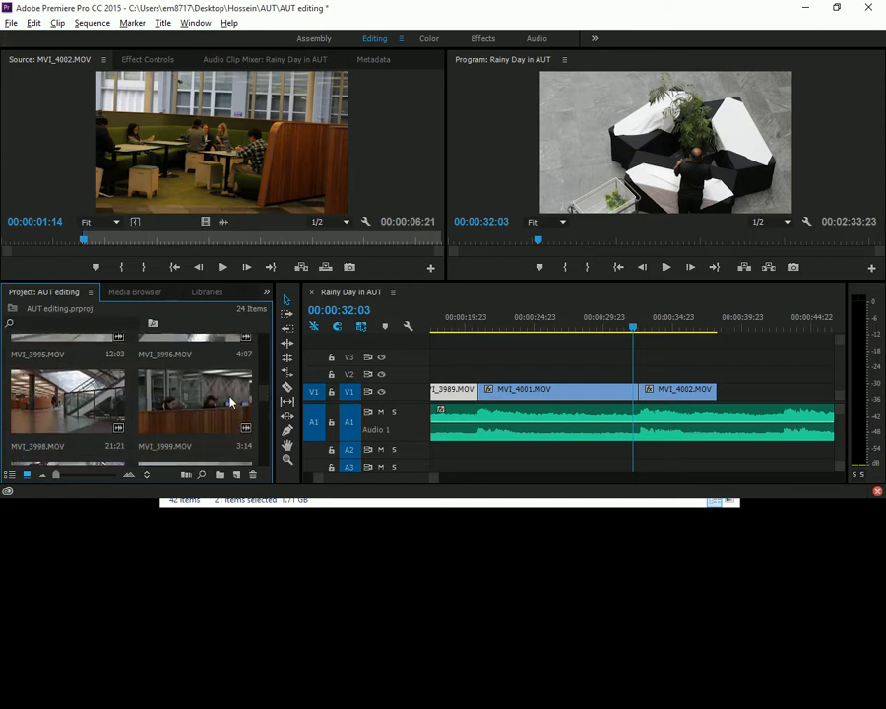
double_click(232, 402)
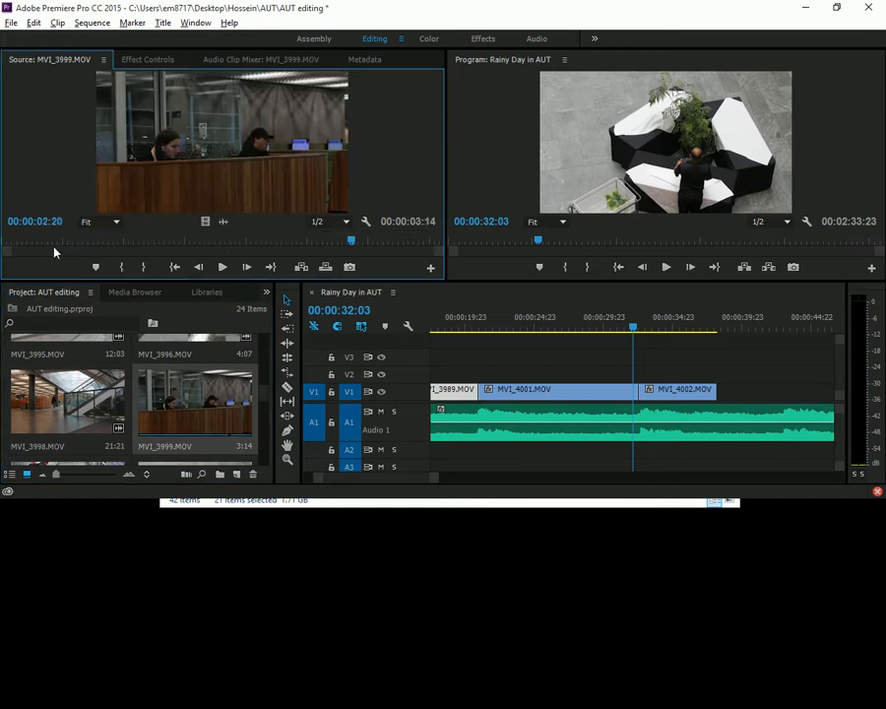
Mark MVI_3999.MOV from 00:00:00:17 to 00:00:02:08 and place only its video on V1, leaving a gap after MVI_4002.MOV.
drag(62, 241, 86, 240)
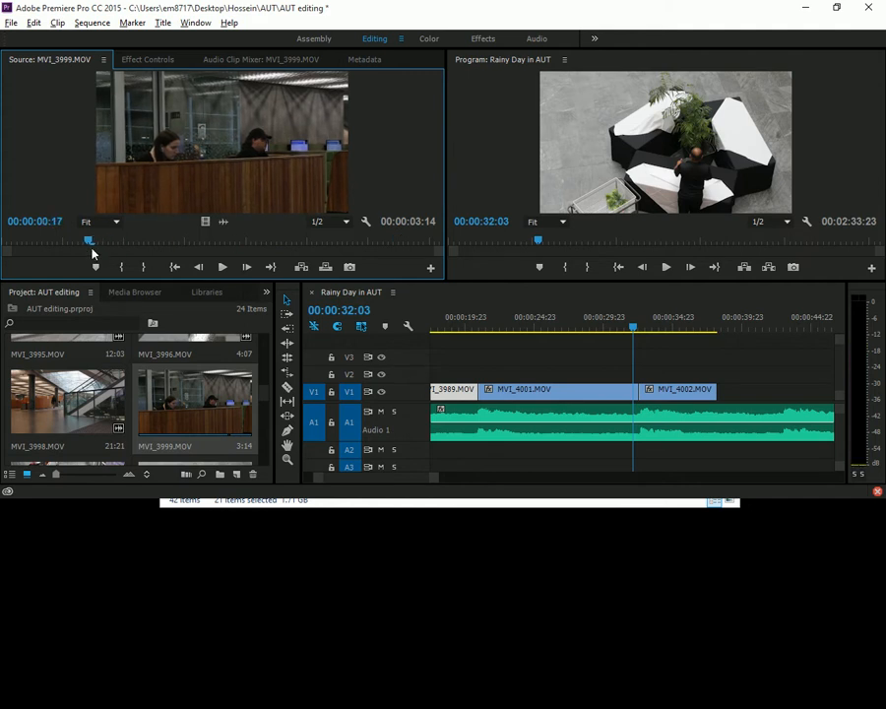
key(i)
drag(144, 248, 288, 249)
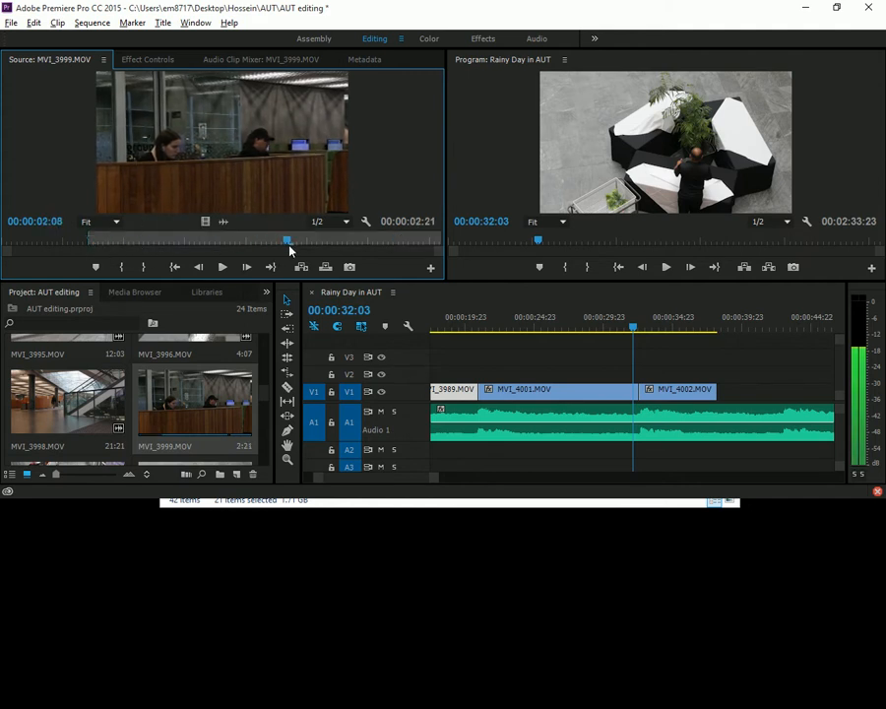
key(o)
drag(205, 222, 738, 390)
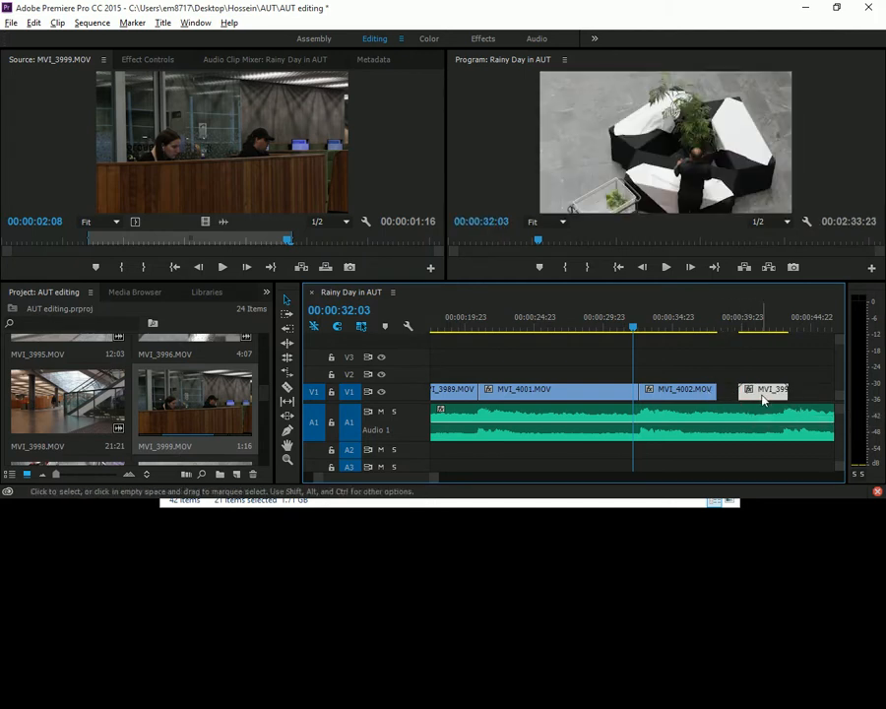
Shift MVI_3999.MOV earlier on V1 so it ends at the next beat, and extend the end of MVI_4002.MOV to meet it.
drag(763, 398, 756, 399)
key(equal)
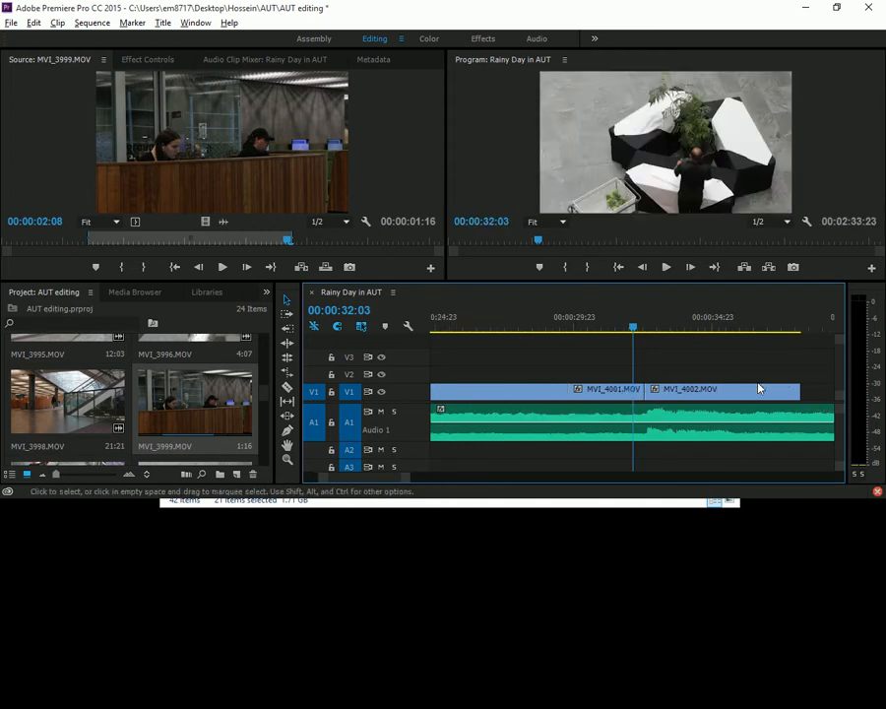
scroll(760, 396, down, 3)
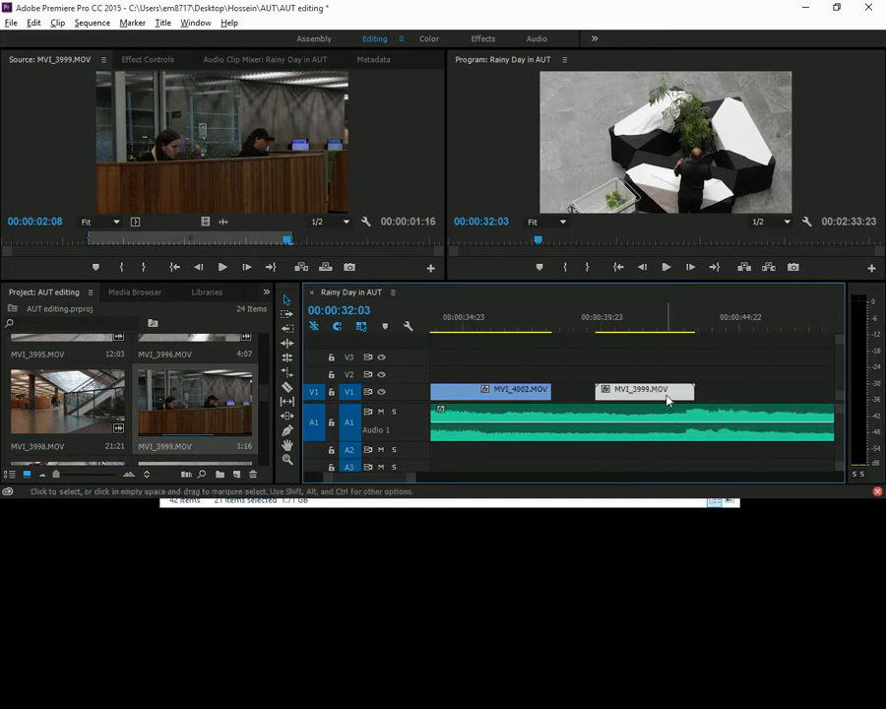
drag(670, 394, 663, 395)
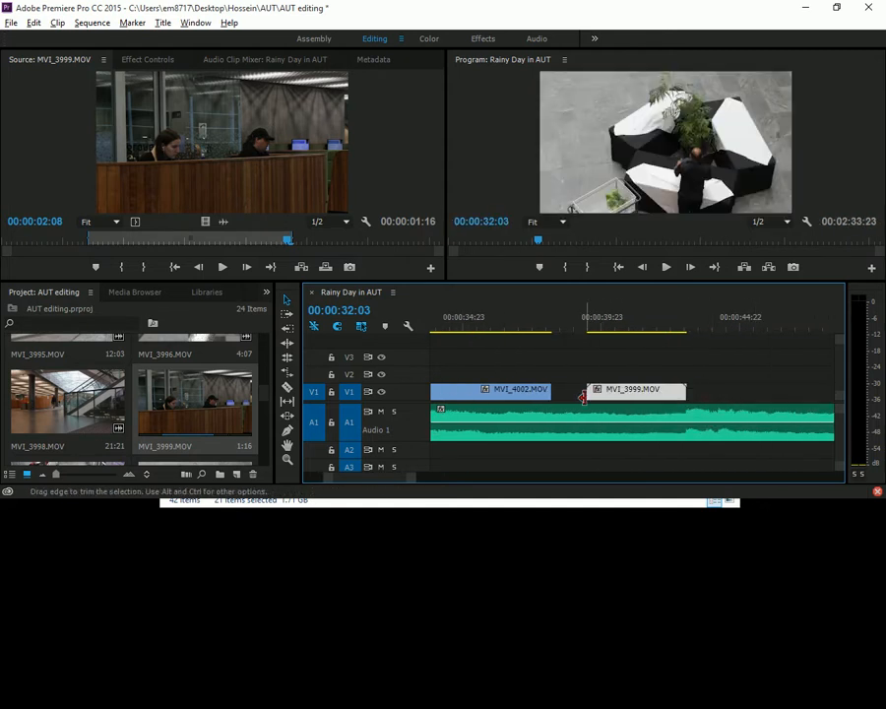
drag(553, 392, 586, 394)
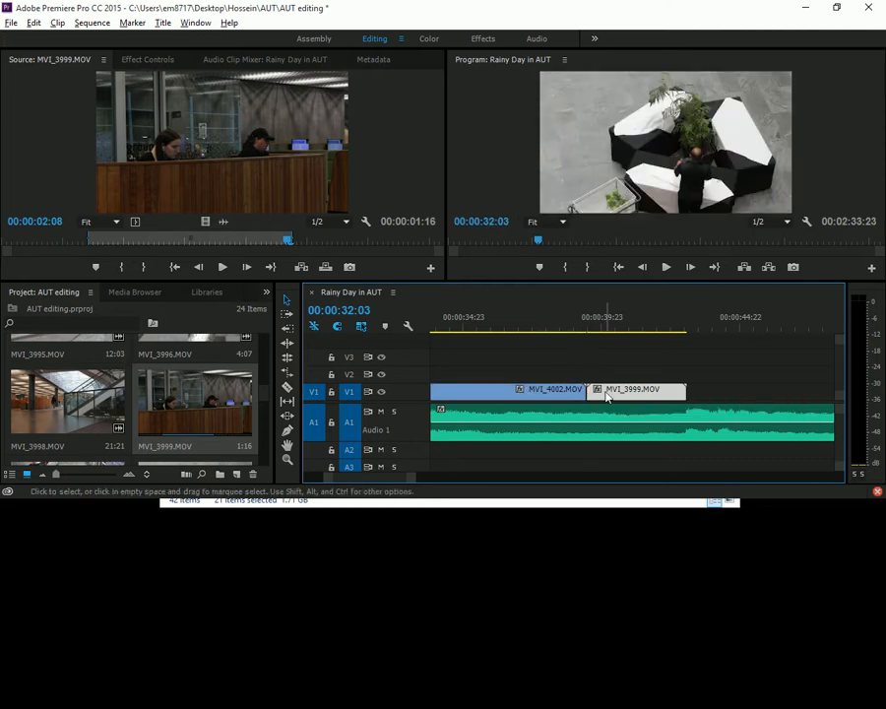
Undo the MVI_4002.MOV extension and the moves and placement of MVI_3999.MOV on V1.
key(ctrl+z)
key(ctrl+z)
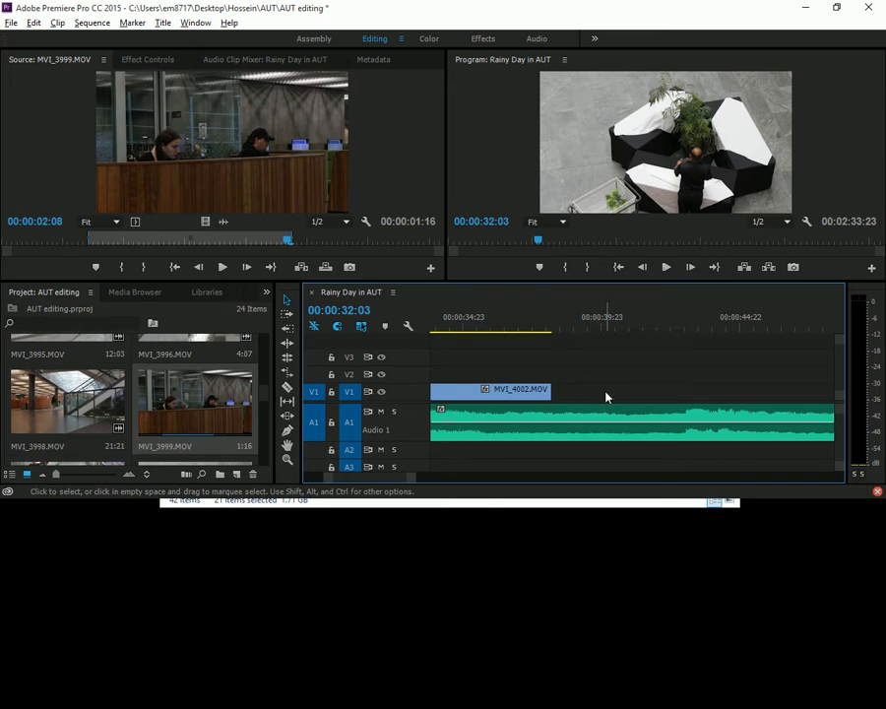
Open MVI_3998.MOV in the Source monitor, review it, and mark an In point about 10 seconds into the clip.
scroll(210, 413, down, 2)
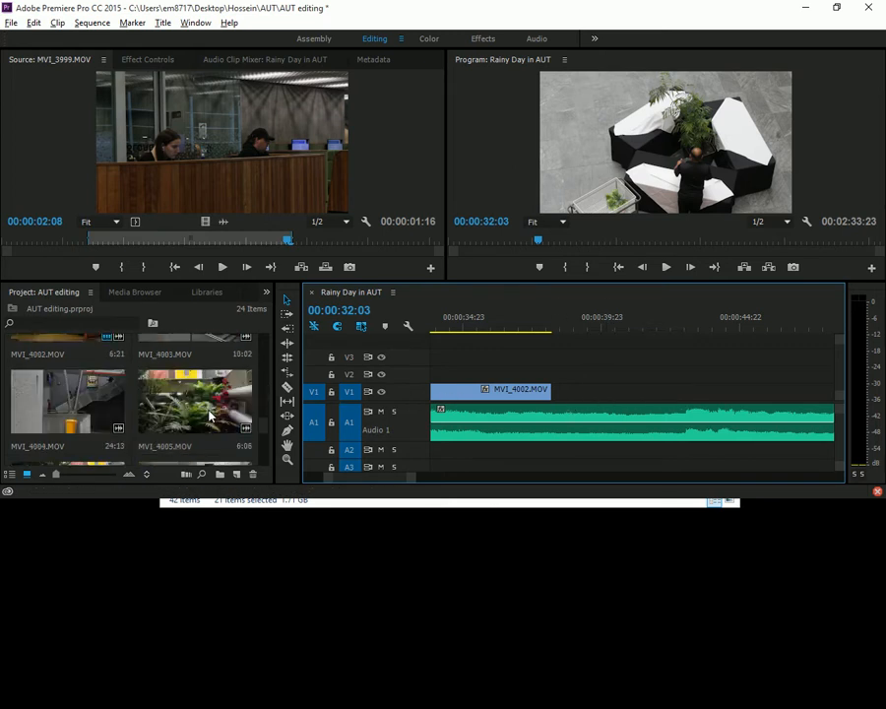
scroll(148, 412, up, 2)
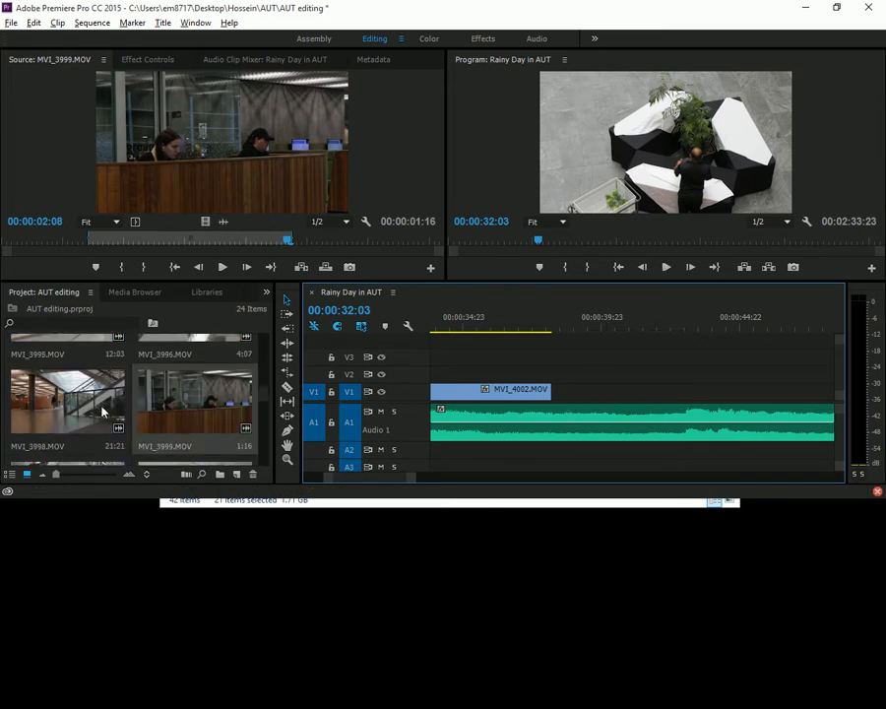
double_click(102, 411)
drag(66, 242, 4, 245)
key(space)
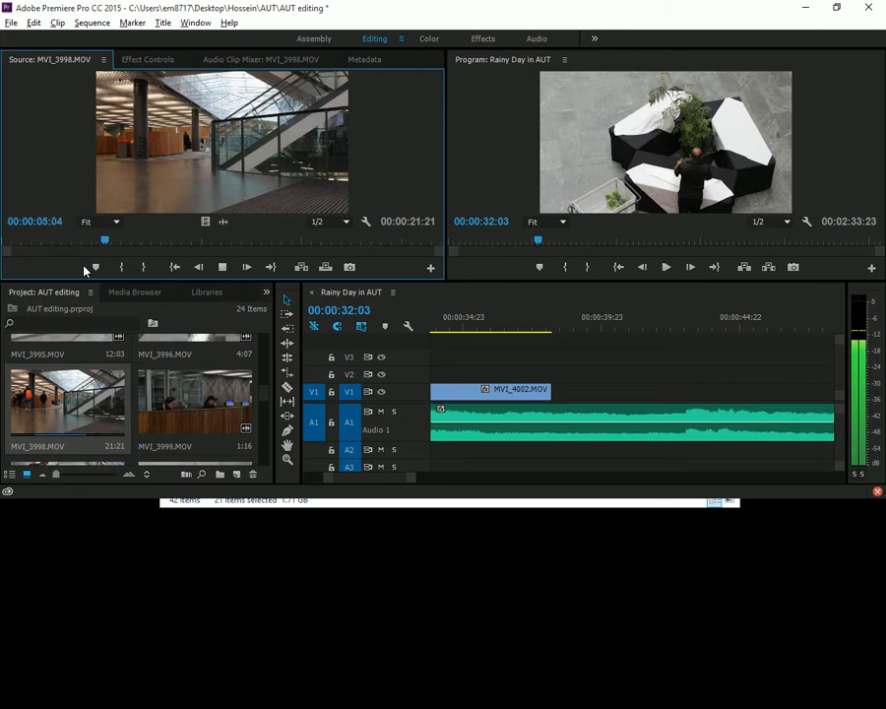
key(space)
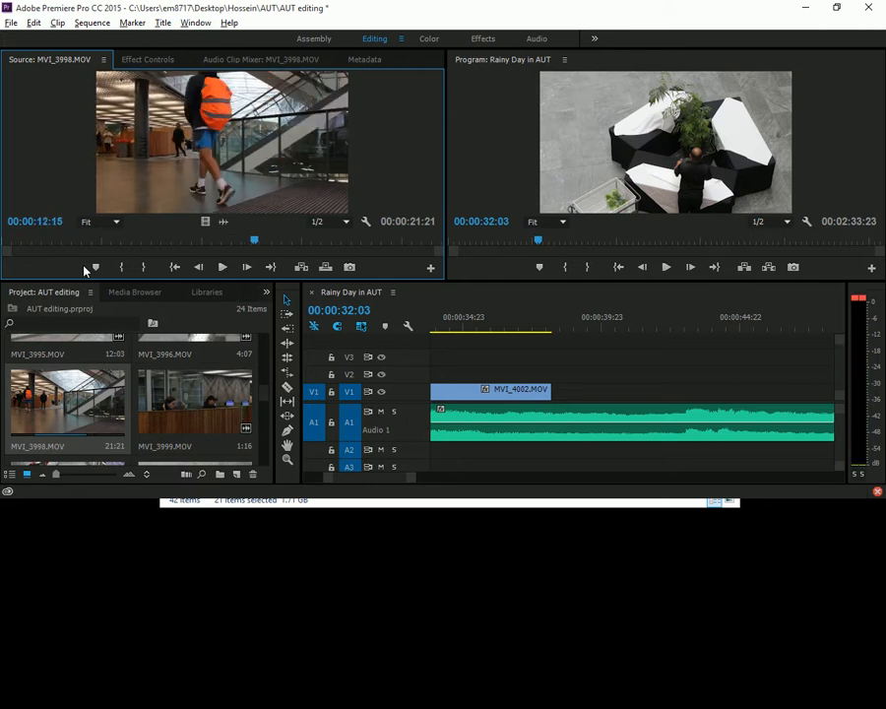
drag(210, 242, 367, 239)
key(i)
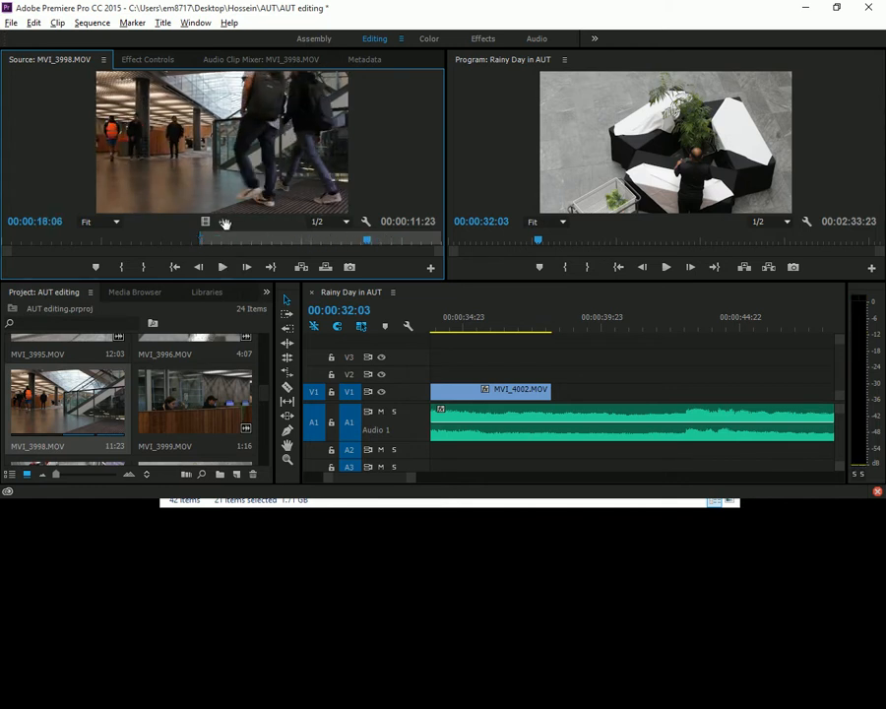
Place only the video of MVI_3998.MOV directly after MVI_4001.MOV on V1, with MVI_4002.MOV moved to about 00:00:52.
drag(202, 222, 814, 391)
key(minus)
drag(732, 399, 656, 393)
key(minus)
key(minus)
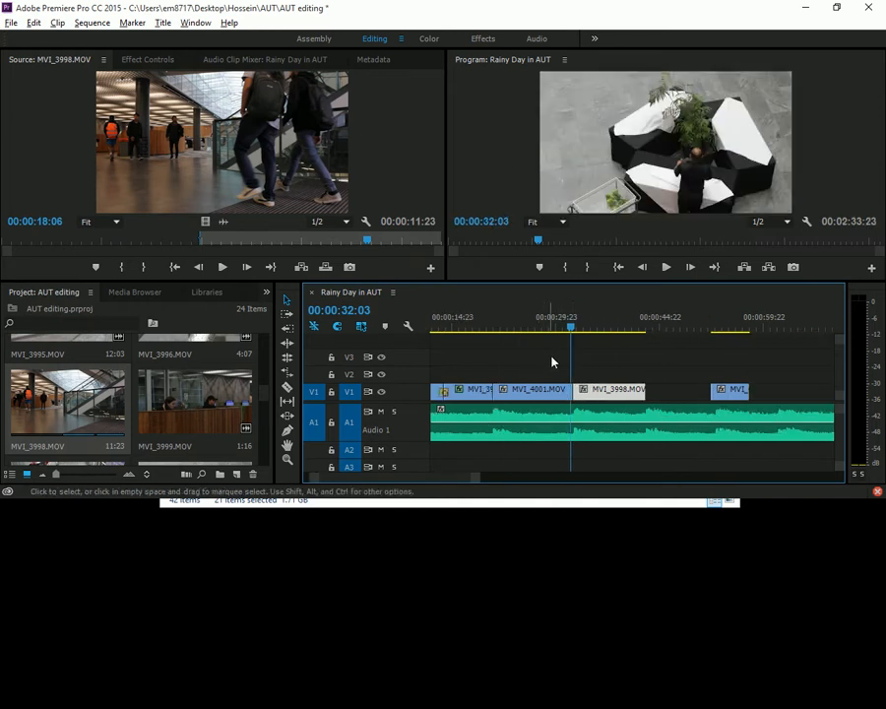
Review the opening shots up to 00:00:17:09, browse the project footage, and open MVI_4007.MOV in the Source monitor.
click(473, 323)
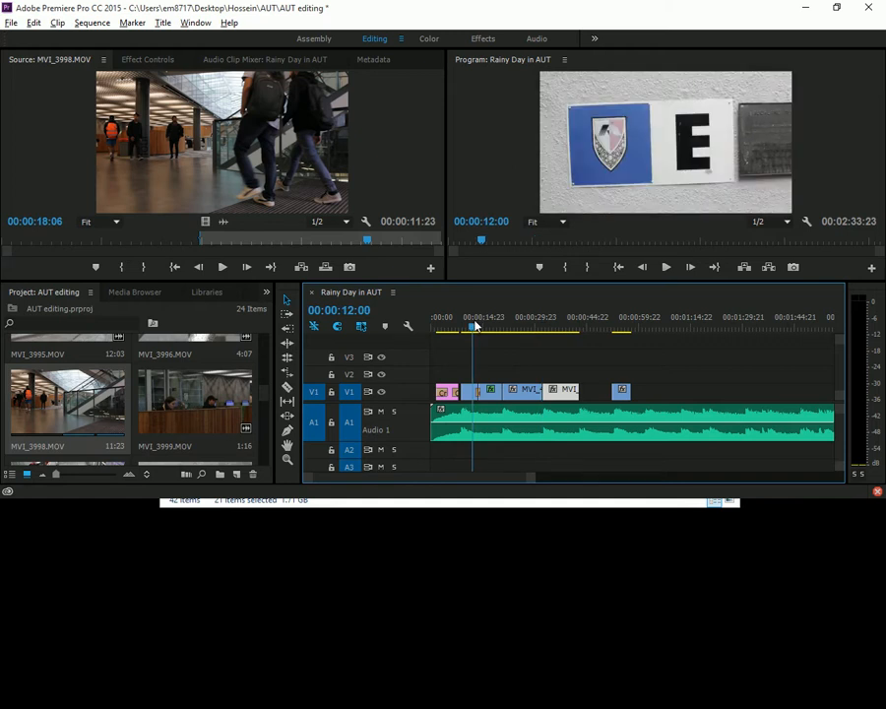
drag(473, 325, 495, 325)
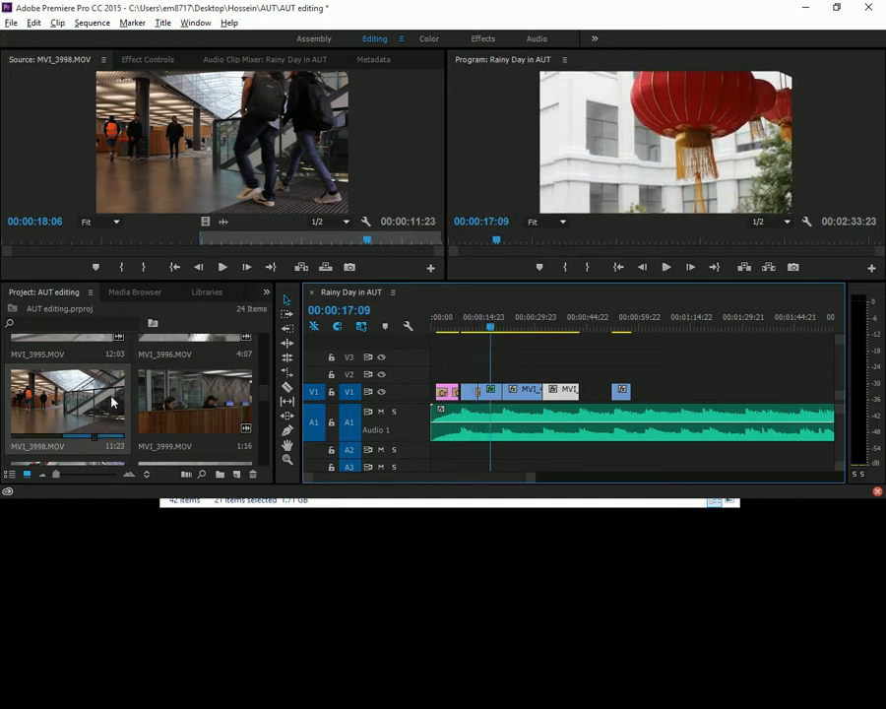
scroll(113, 401, up, 2)
scroll(113, 402, down, 8)
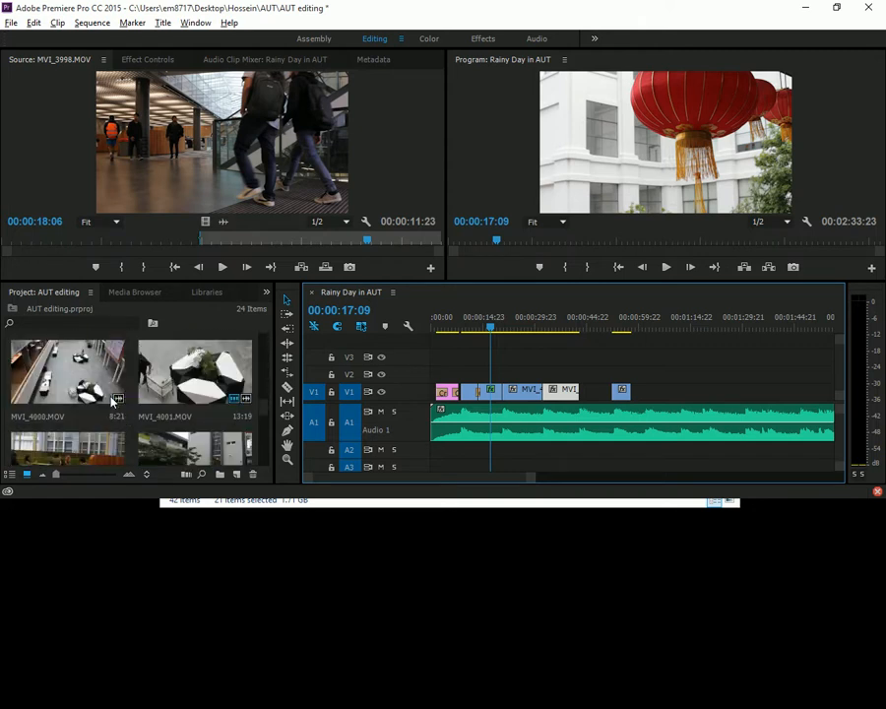
scroll(113, 401, down, 2)
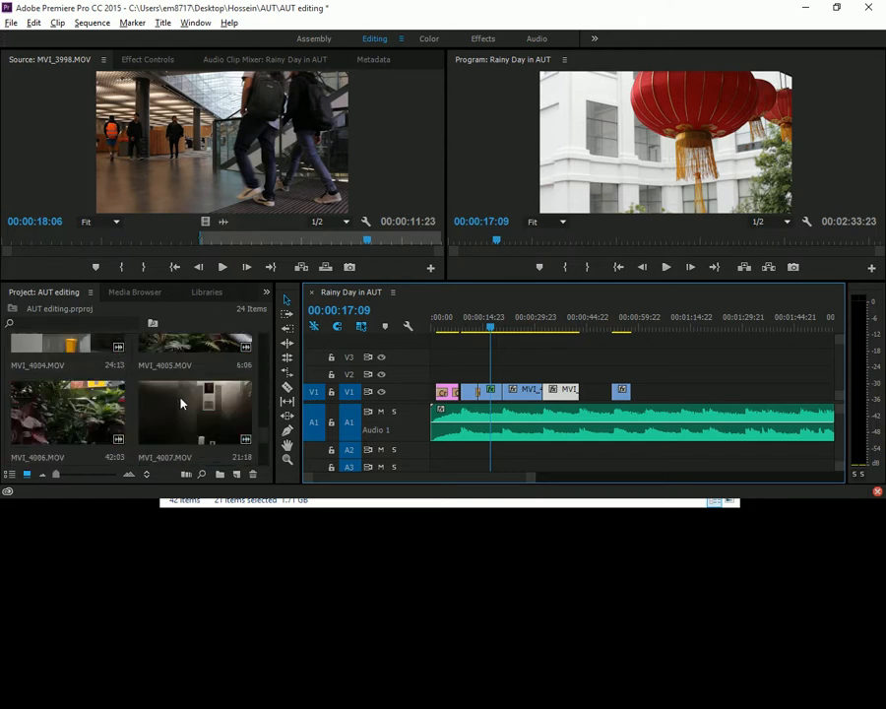
double_click(182, 404)
Play through MVI_4007.MOV and mark it from 00:00:06:17 to about 00:00:20:15.
mouse_move(144, 243)
mouse_down()
mouse_move(135, 243)
mouse_move(169, 248)
mouse_move(129, 251)
mouse_up()
key(space)
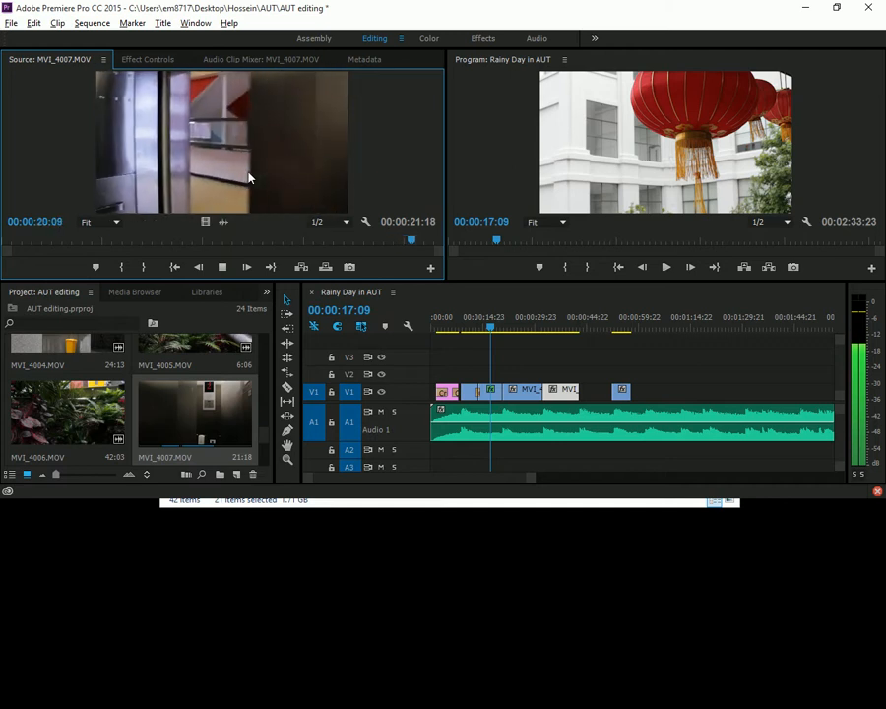
key(space)
mouse_move(414, 239)
mouse_down()
mouse_move(403, 242)
mouse_move(419, 240)
mouse_up()
drag(302, 245, 139, 251)
key(i)
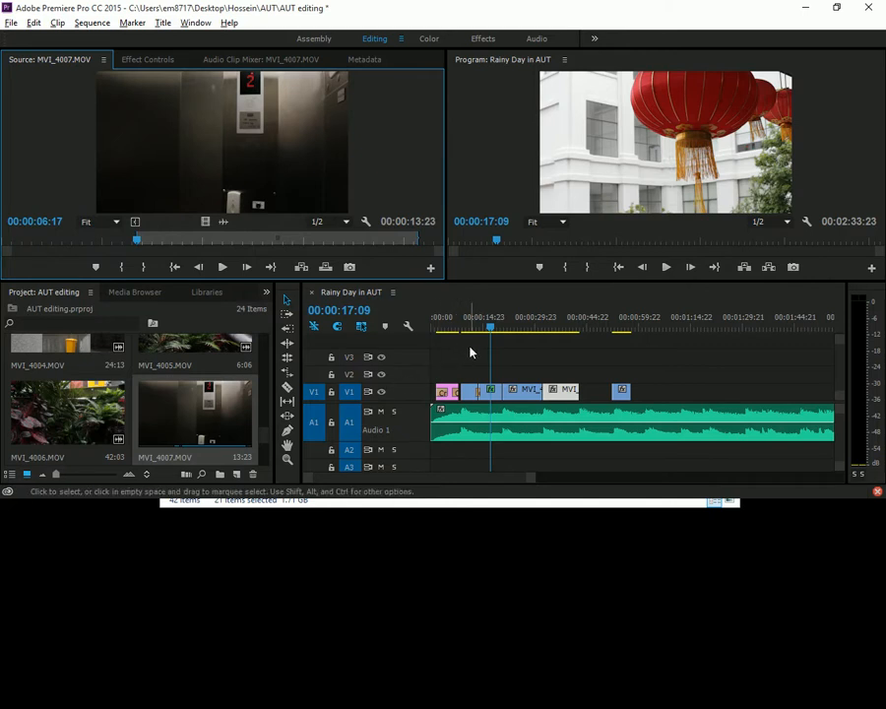
Move all V1 clips after the titles later so that they start at 00:00:20:23.
drag(489, 327, 505, 328)
key(equal)
key(Up)
key(Down)
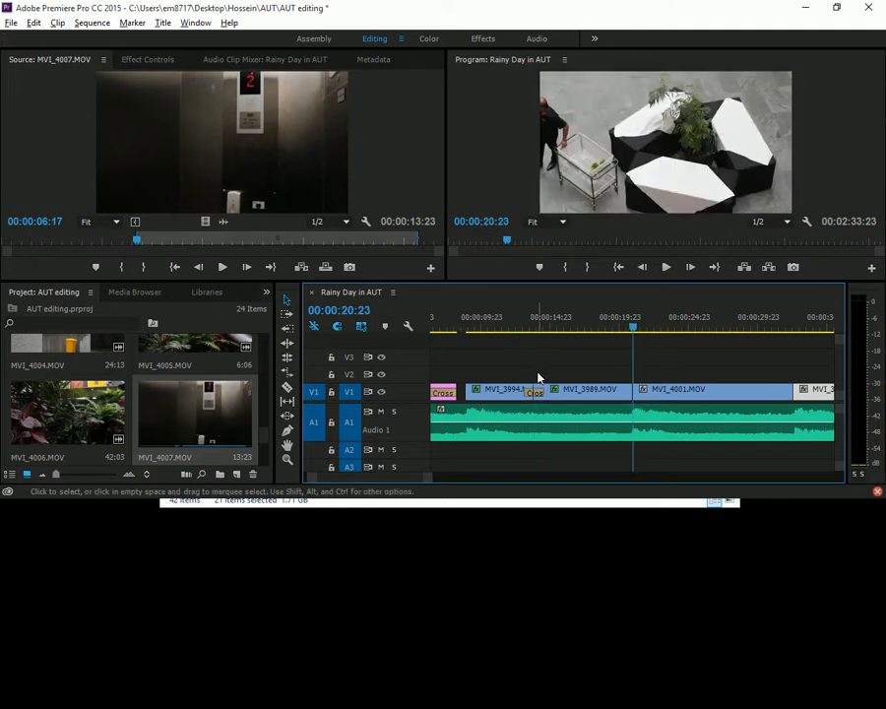
key(minus)
key(minus)
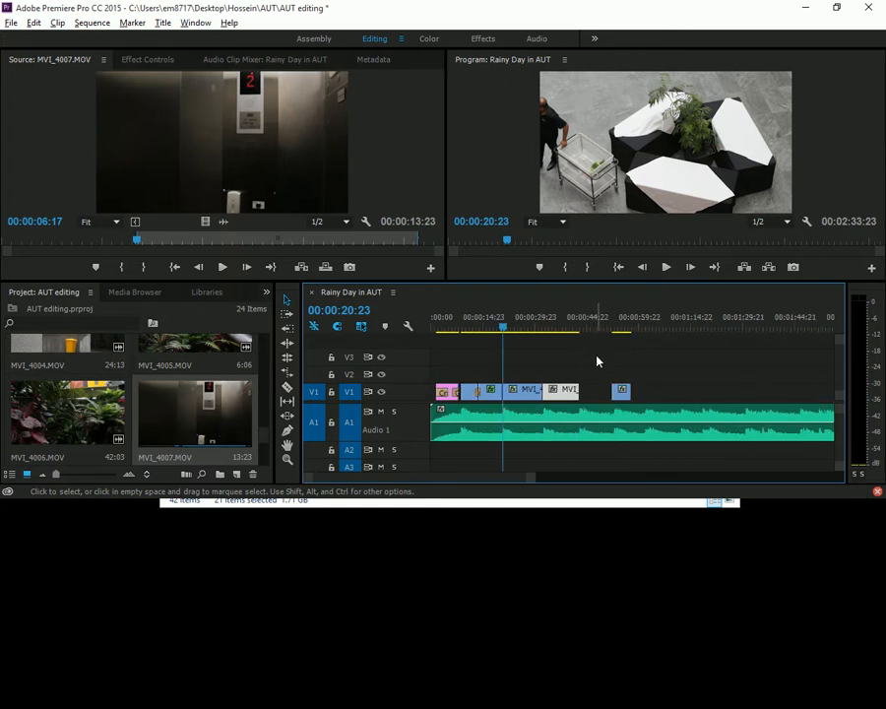
drag(475, 368, 634, 393)
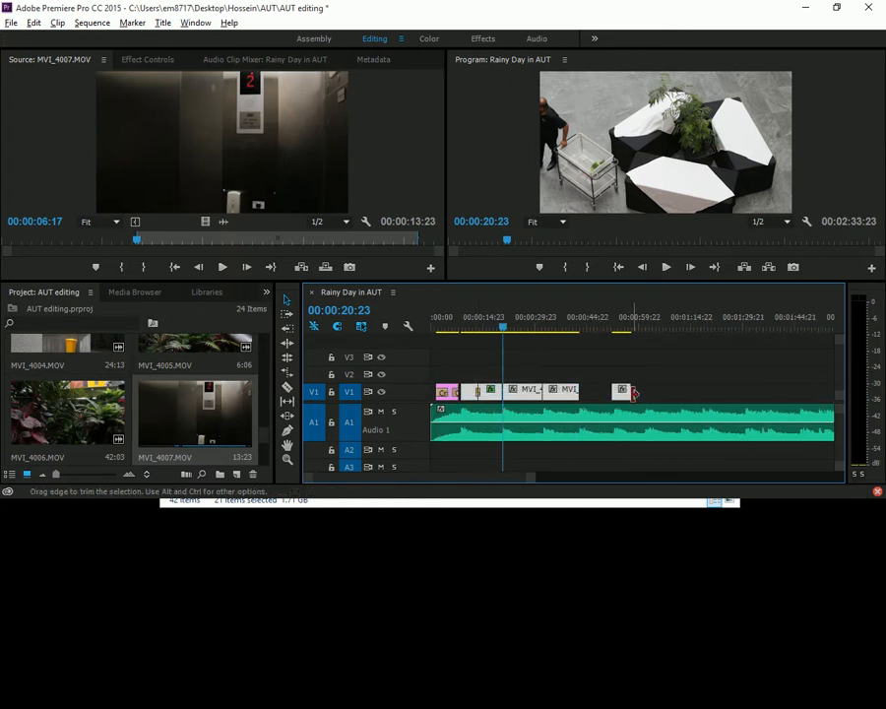
drag(471, 392, 516, 397)
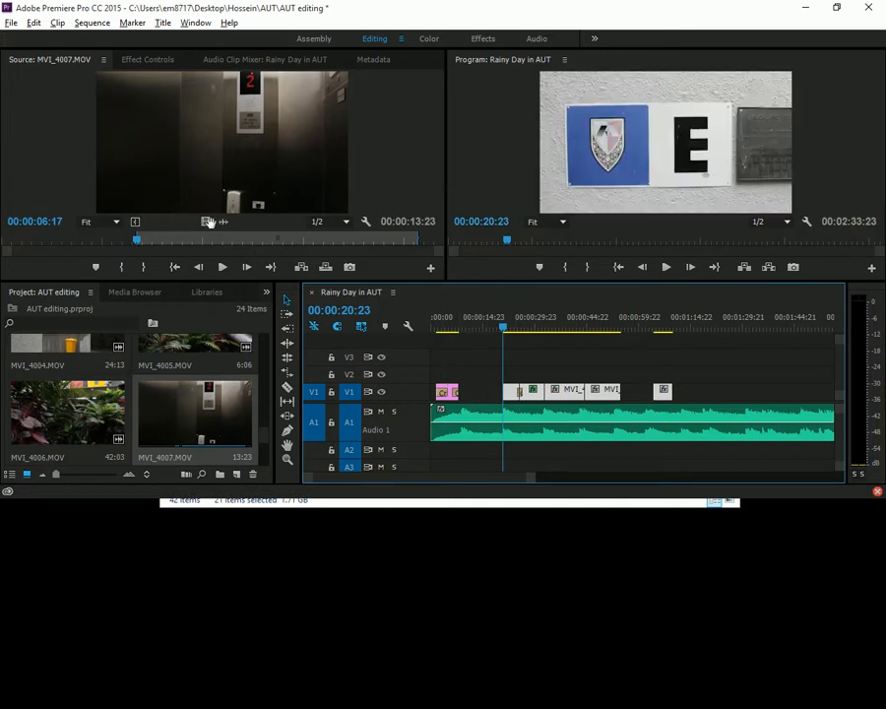
Place only the video of MVI_4007.MOV on V2 after the titles and shift it to start at about 00:00:13.
drag(209, 222, 463, 372)
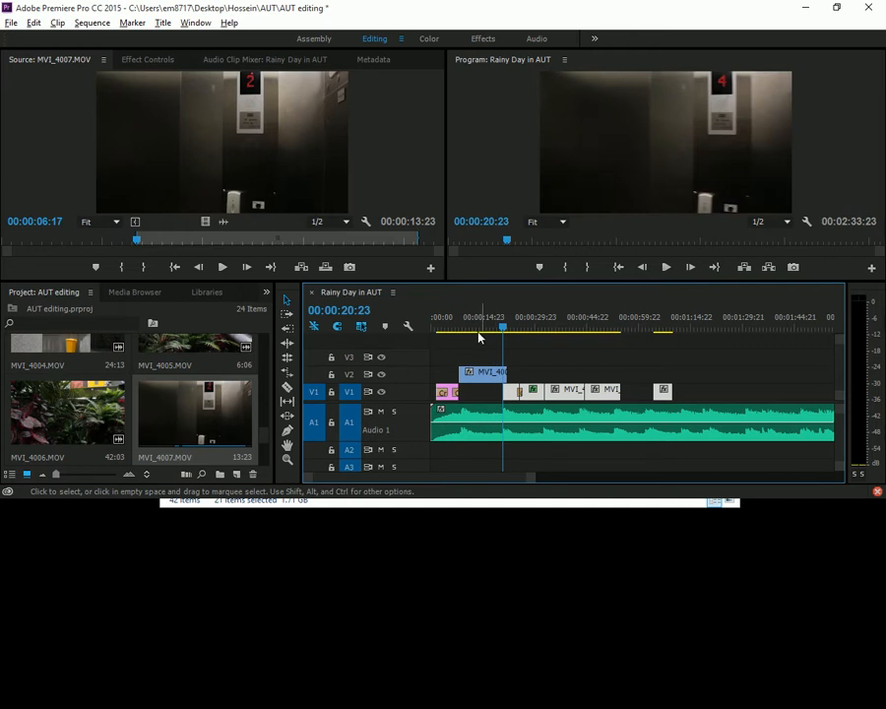
click(458, 321)
drag(460, 318, 459, 317)
key(equal)
key(equal)
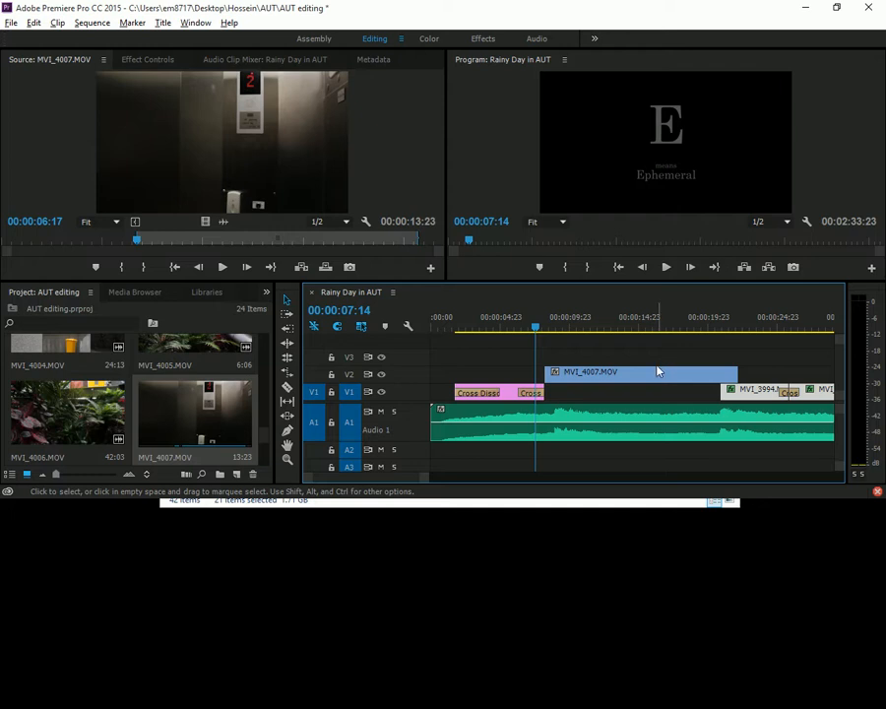
drag(657, 380, 723, 374)
Delete MVI_4007.MOV from V2 and return the shifted V1 clips to their original position behind the titles.
key(minus)
key(minus)
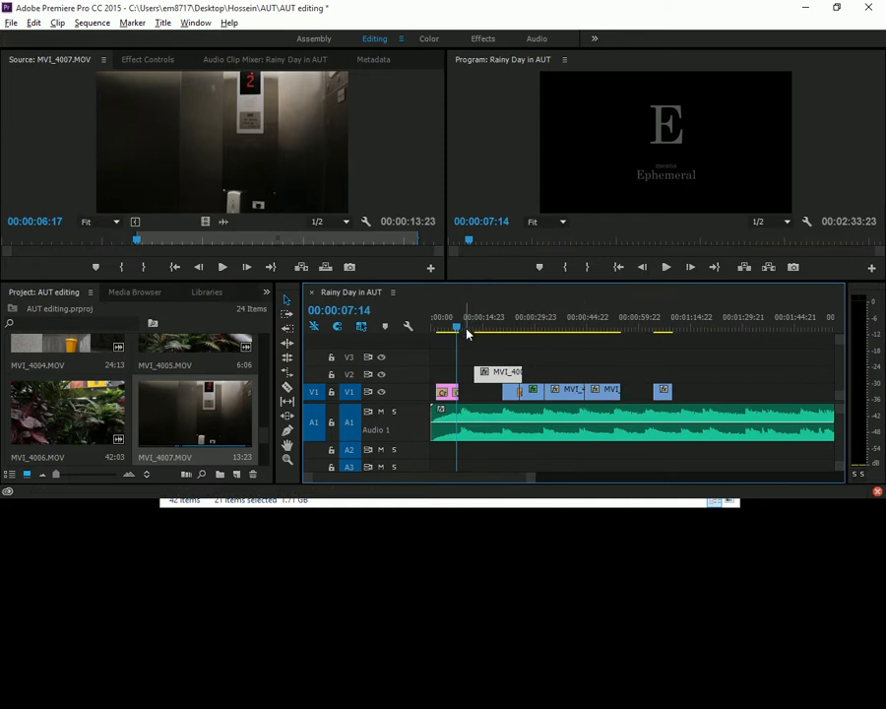
click(495, 369)
key(Delete)
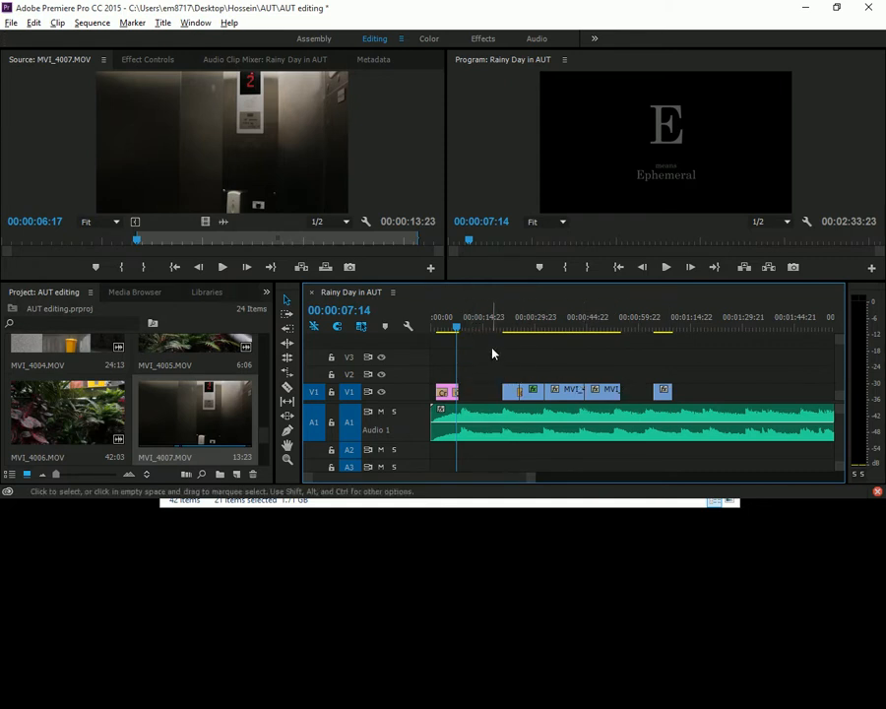
click(467, 330)
drag(467, 330, 741, 339)
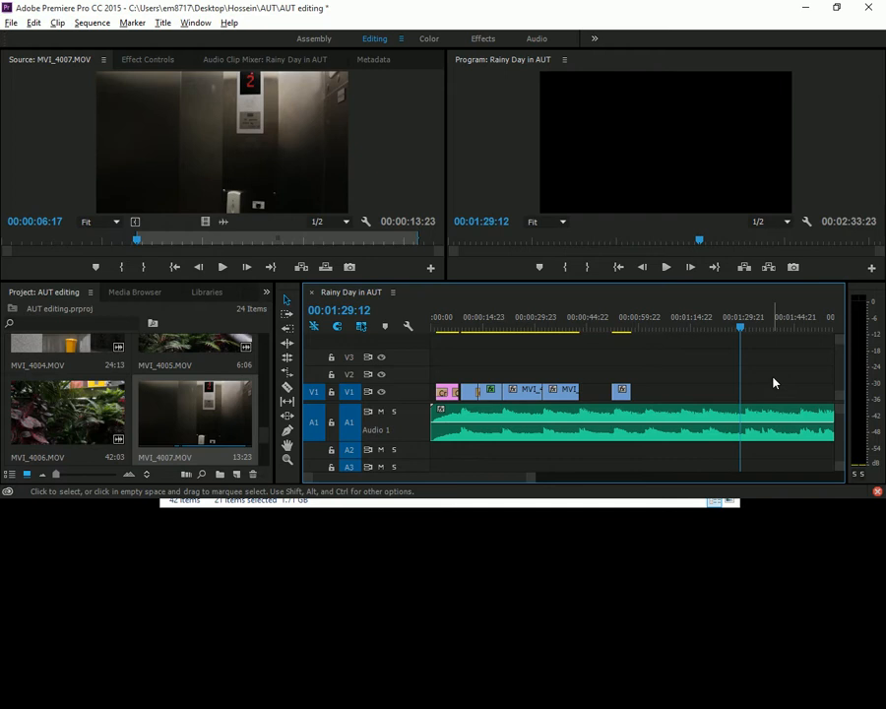
Place only the video of MVI_4007.MOV on V1 near the end of the music at about 00:02:15, and play it.
scroll(774, 382, down, 4)
scroll(706, 382, up, 1)
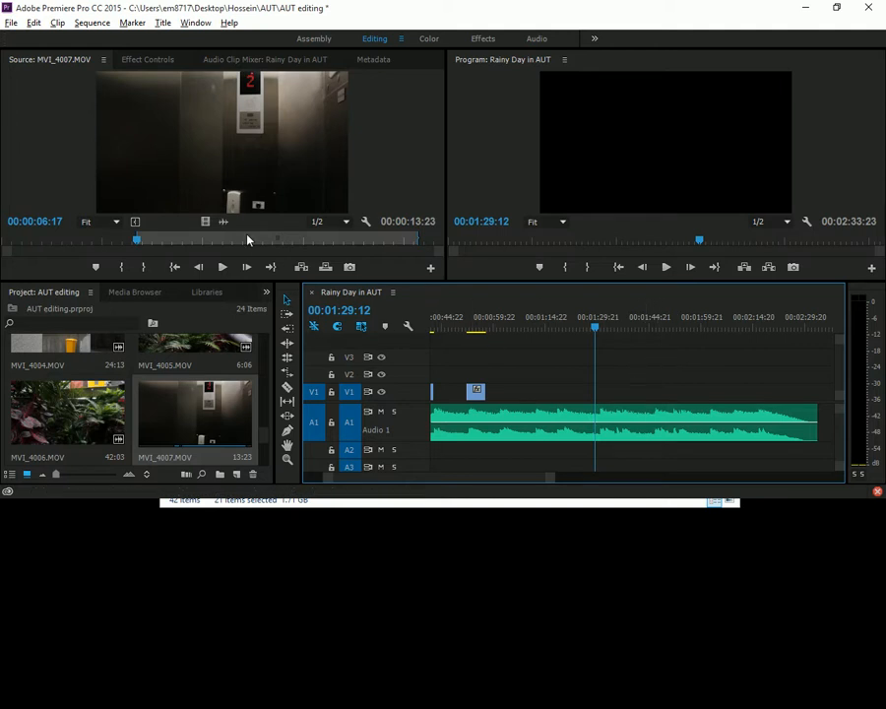
drag(205, 222, 760, 395)
click(745, 318)
key(space)
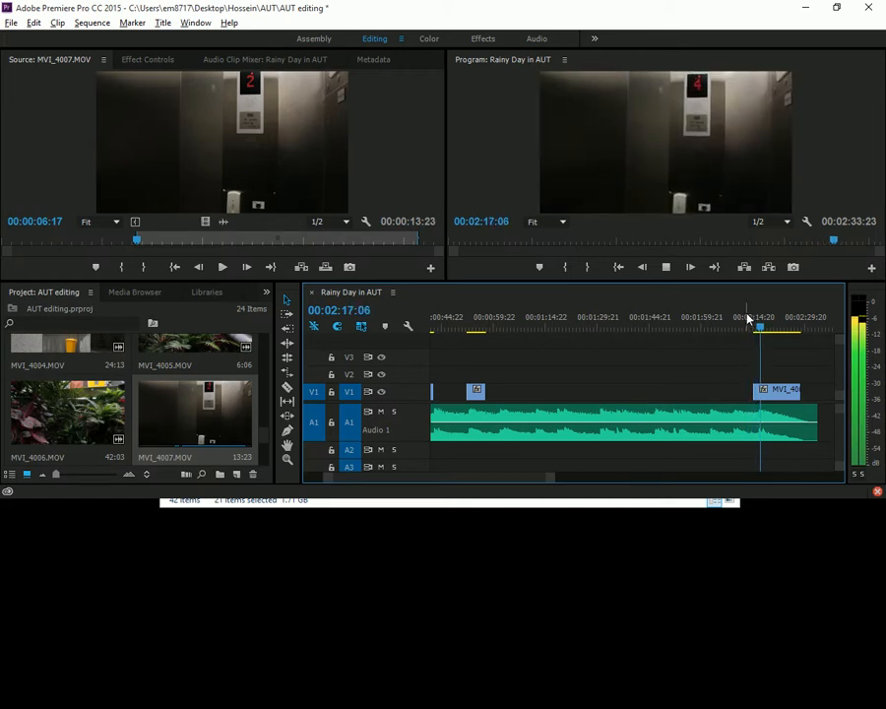
Move MVI_4007.MOV on V1 so that it starts on the beat at 00:02:17:00.
key(equal)
key(equal)
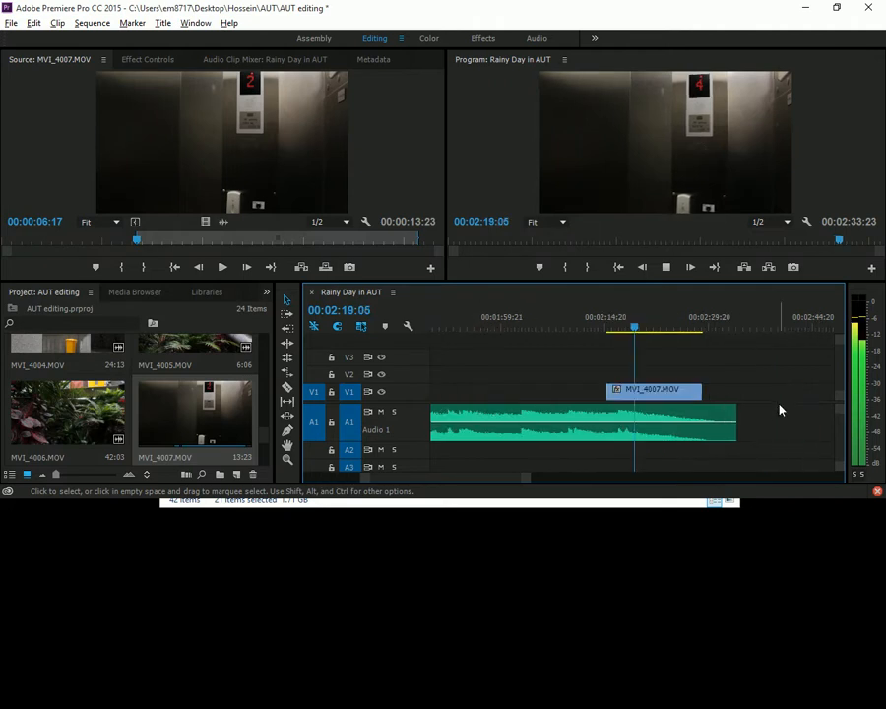
drag(589, 390, 633, 397)
click(601, 324)
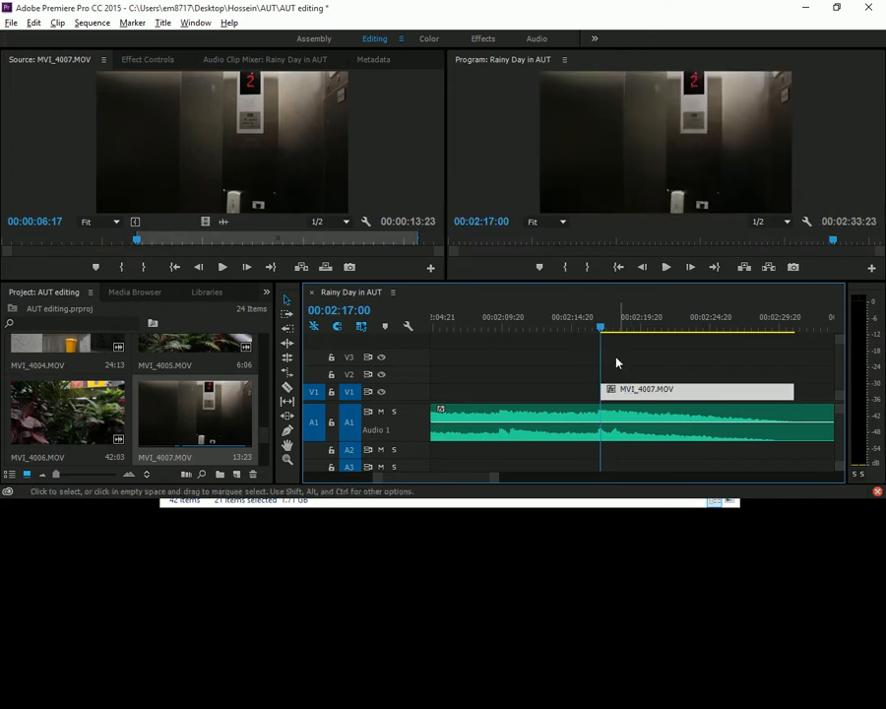
Play MVI_4007.MOV against the fading music, extend its end to about 00:02:32, and set the playhead to 00:02:30:11.
click(596, 331)
key(space)
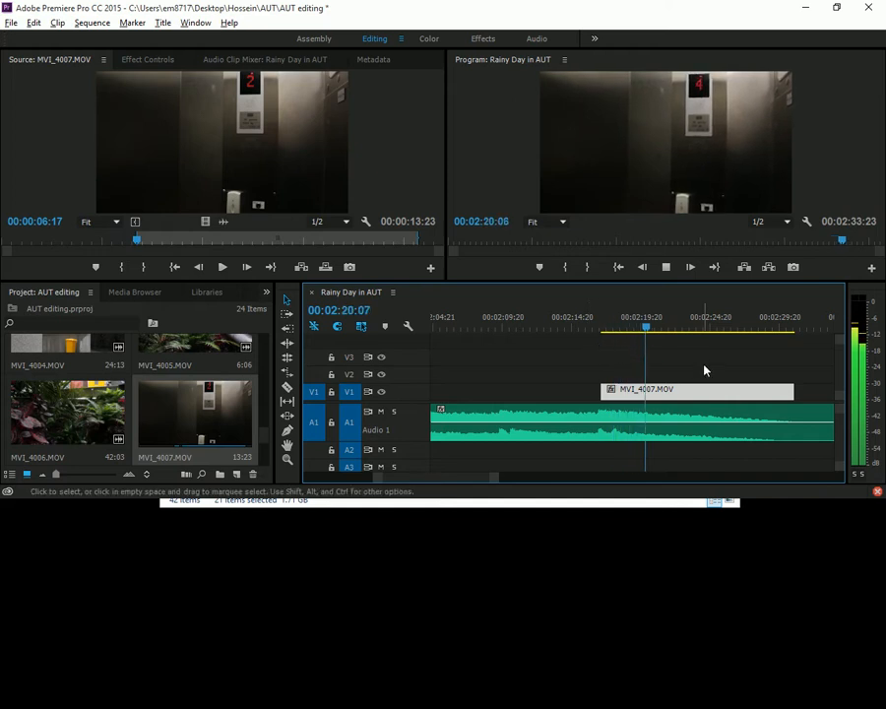
scroll(703, 368, right, 2)
drag(732, 391, 747, 392)
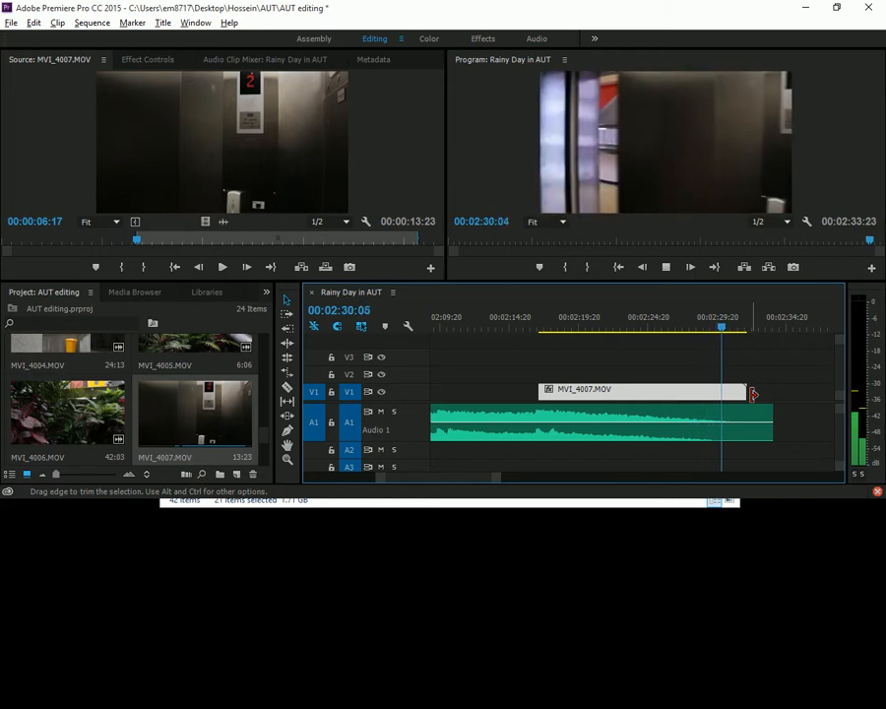
drag(739, 330, 729, 332)
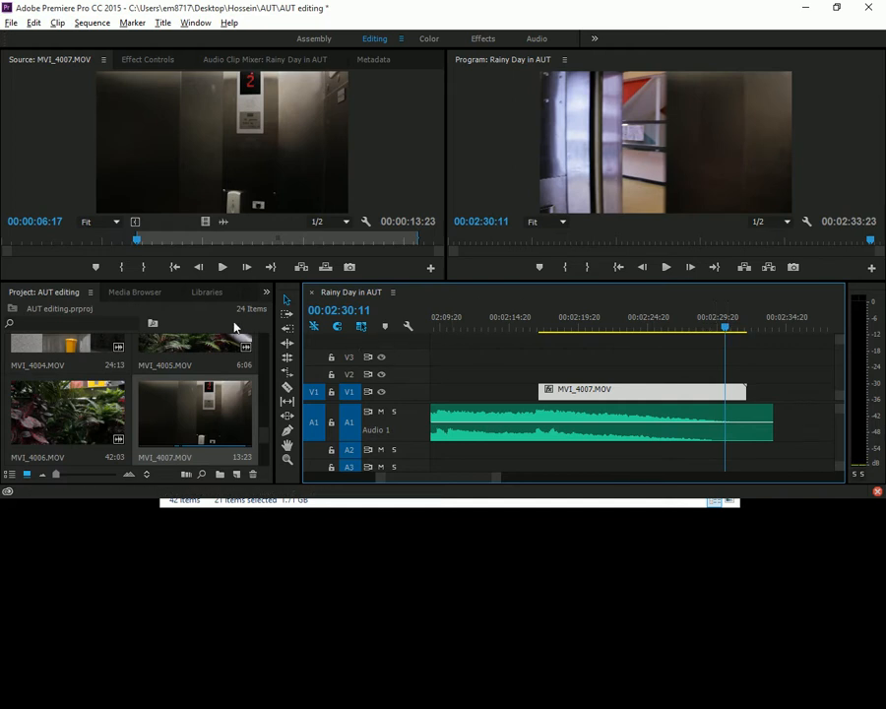
Find the Dip to White transition and apply it to the end of MVI_4007.MOV on V1.
key(shift+7)
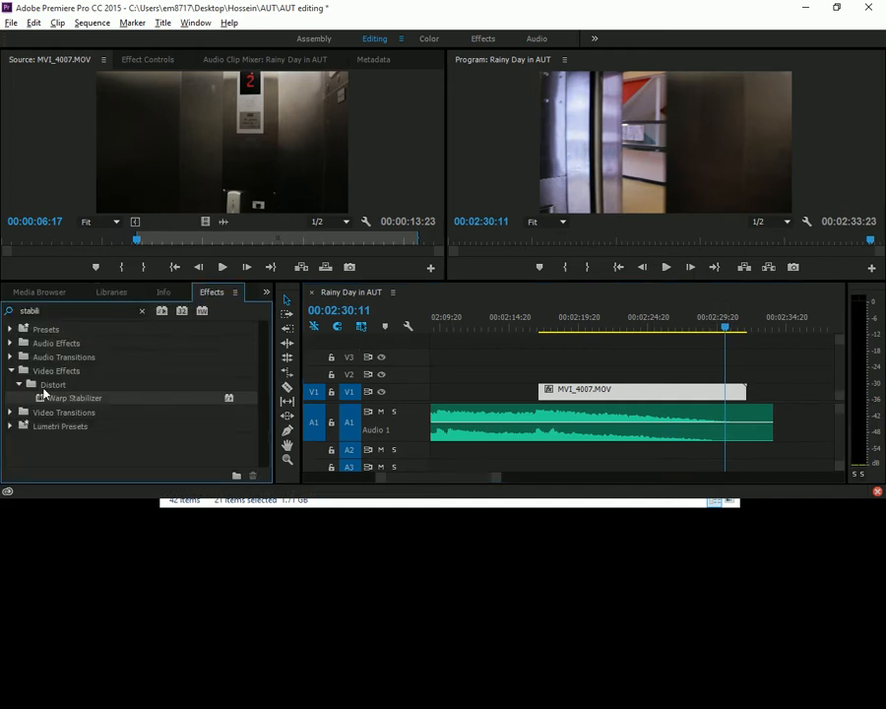
click(141, 313)
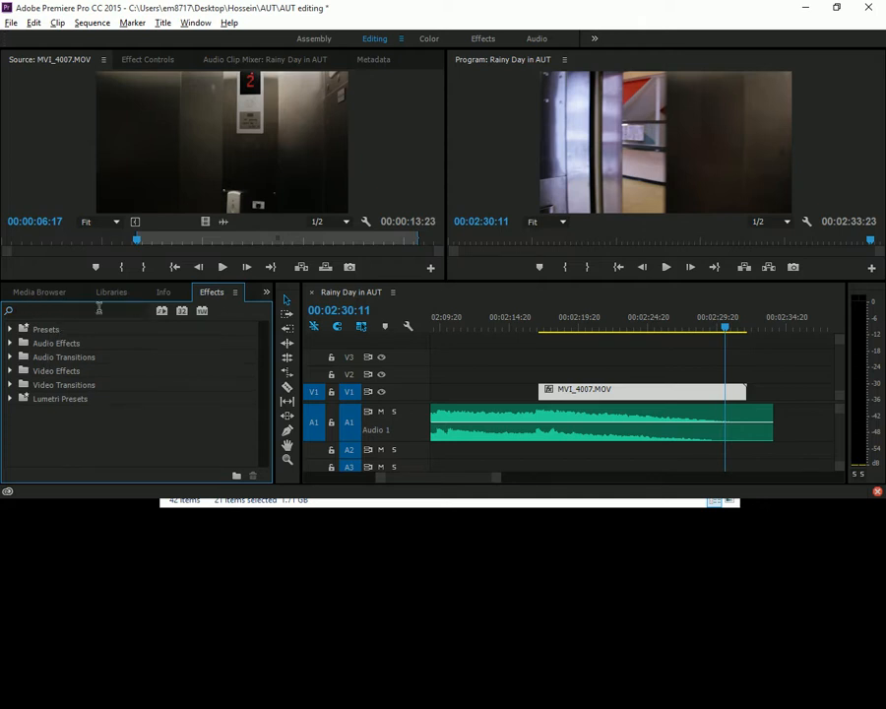
click(83, 309)
text(dip)
text( into)
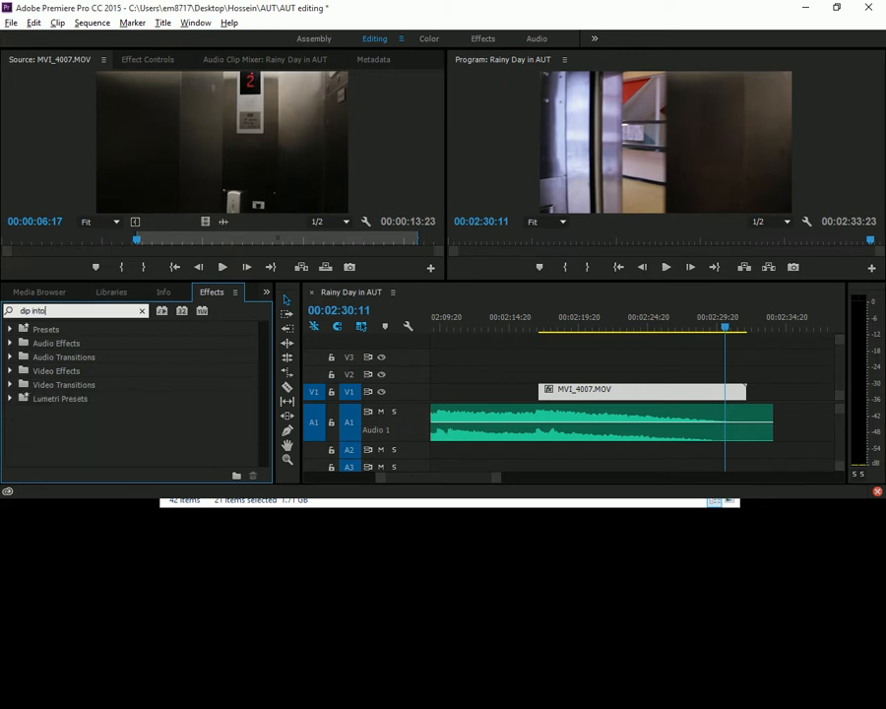
key(BackSpace)
key(BackSpace)
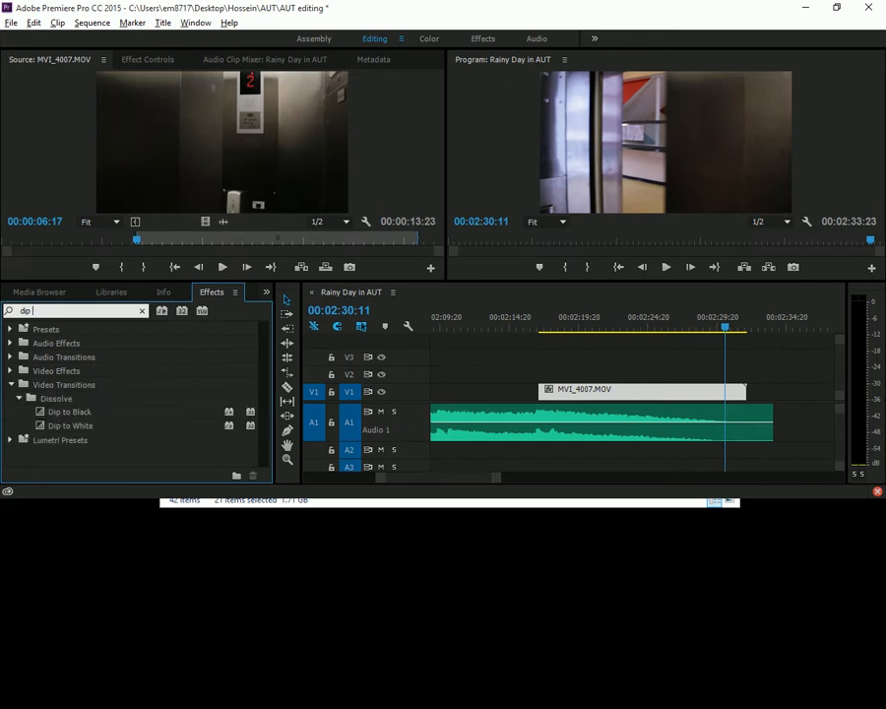
drag(58, 429, 719, 388)
Play the Dip to White transition at the end of MVI_4007.MOV from about 00:02:28:19.
drag(713, 323, 703, 327)
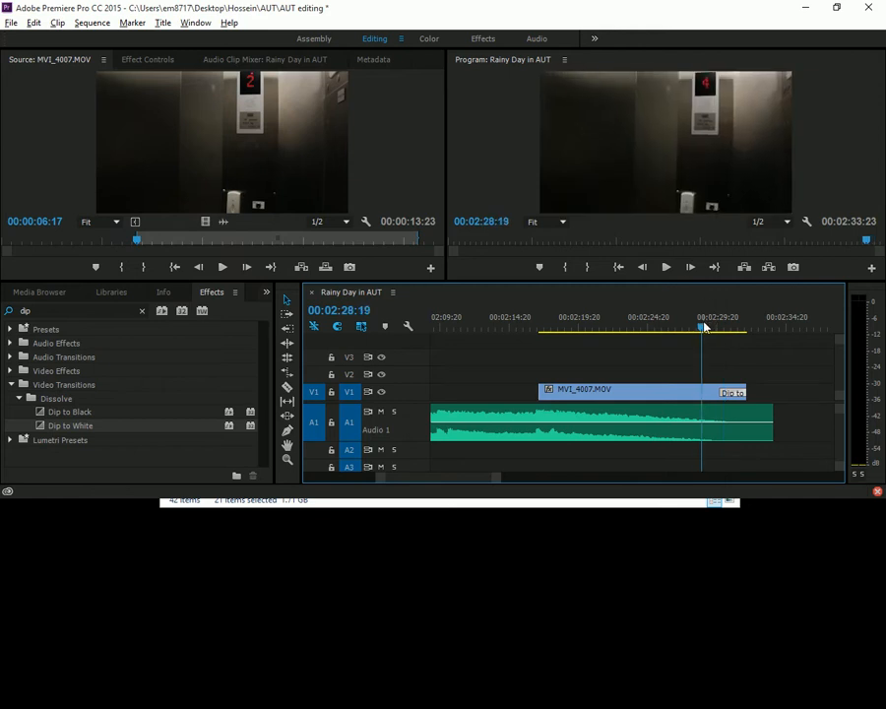
key(alt+space)
key(Escape)
key(space)
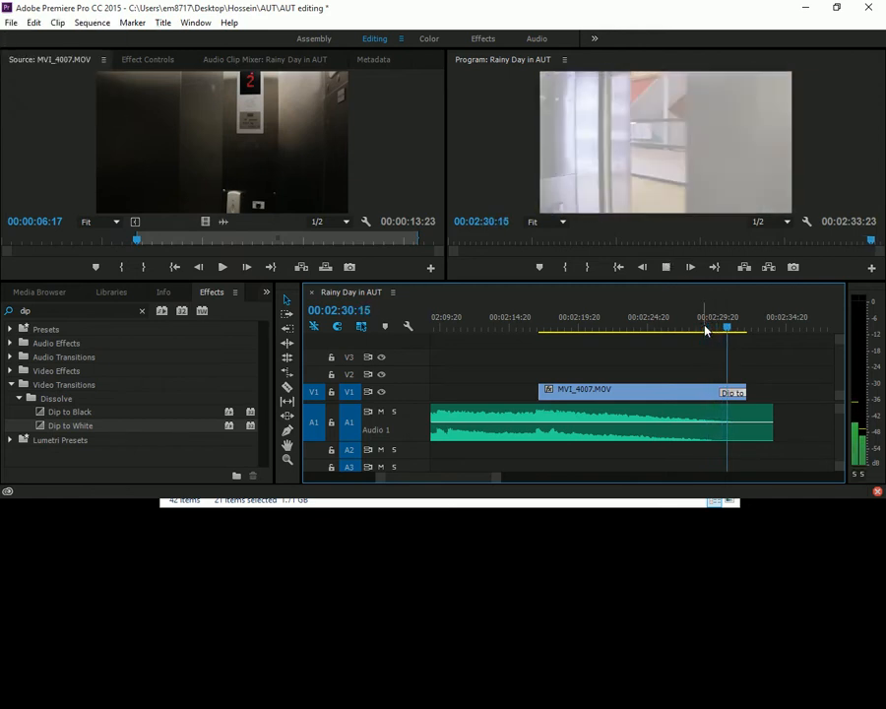
key(space)
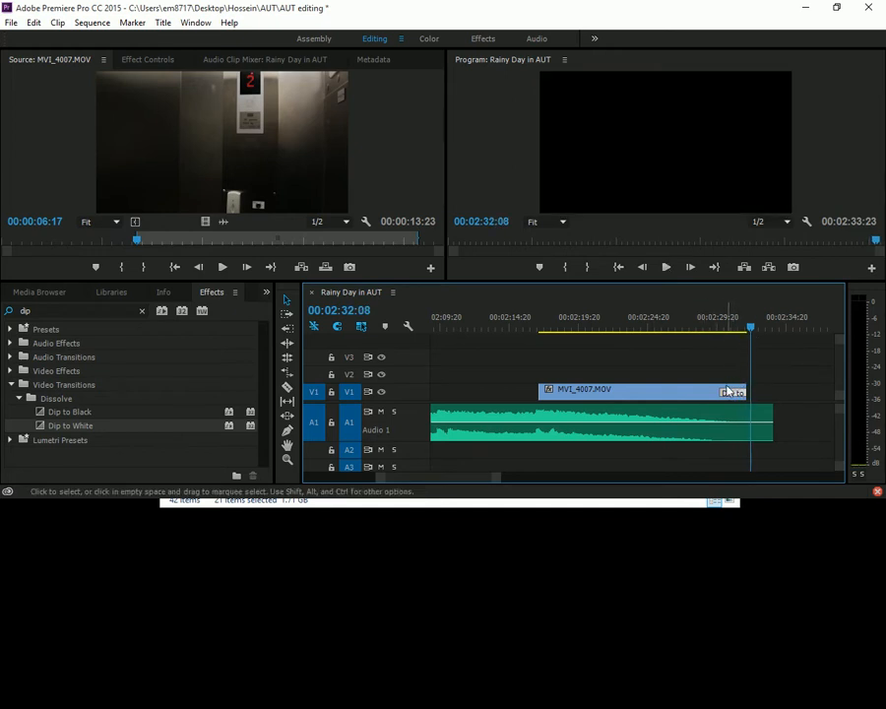
drag(733, 329, 749, 331)
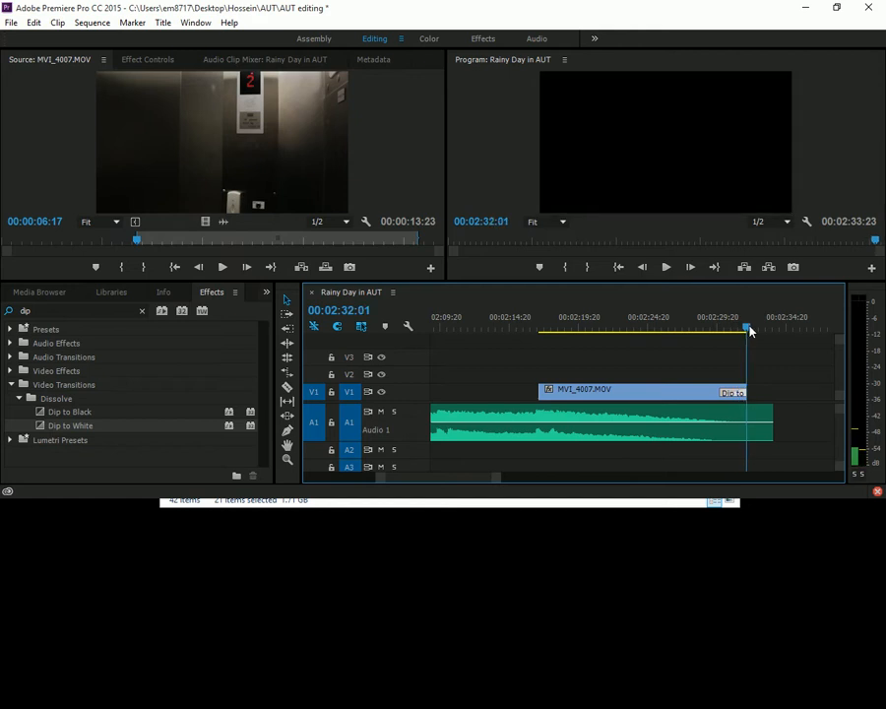
Delete the Dip to White transition and move MVI_4007.MOV from V1 up to V2 at the same time position.
key(Delete)
click(731, 393)
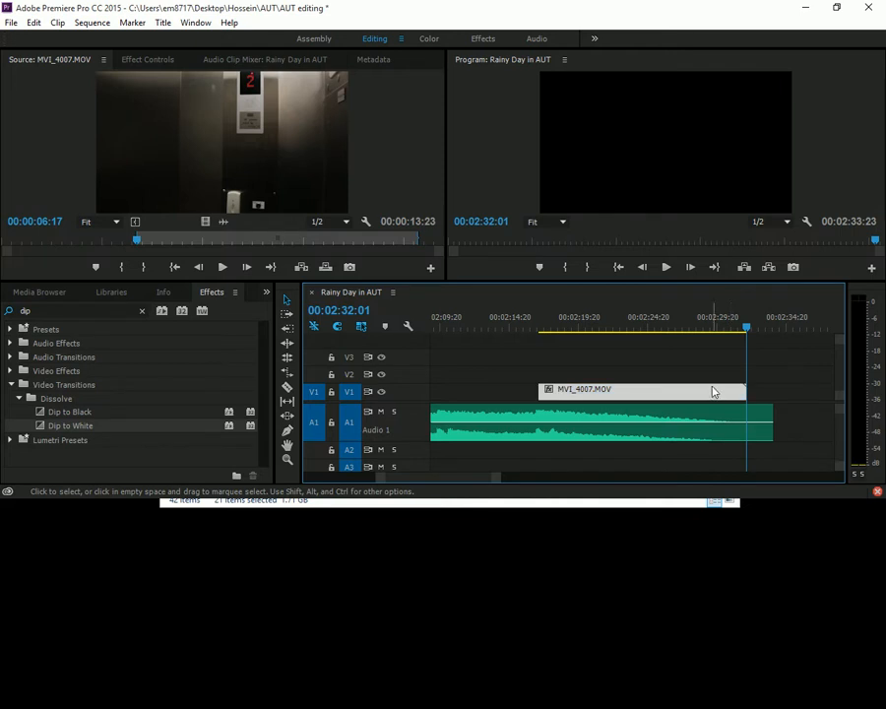
drag(715, 392, 715, 386)
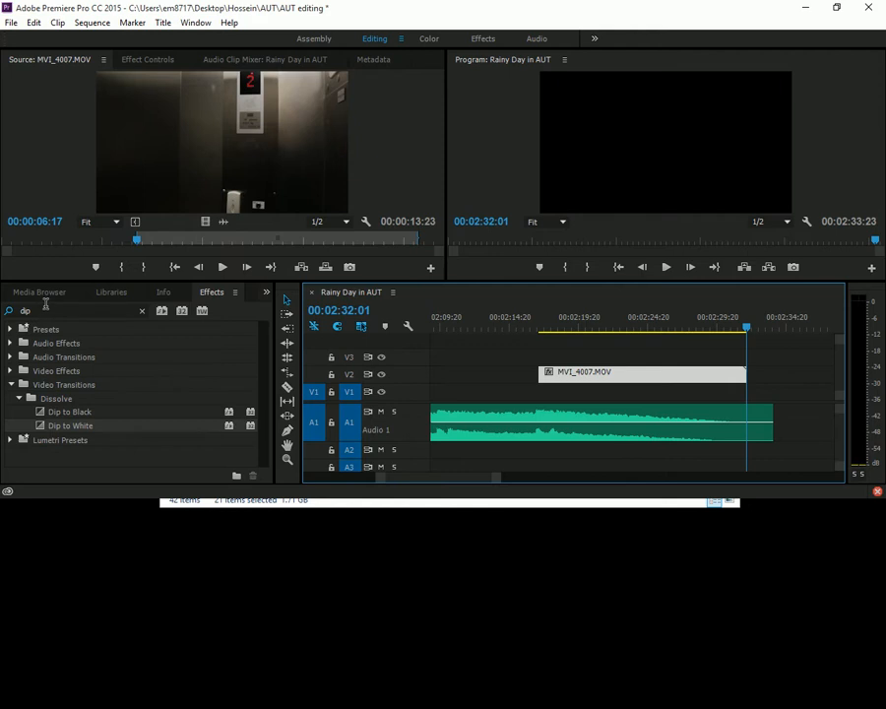
Create a white (FFFFFF) 1920 × 1080 color matte named "white color" and place it on V1 beneath the end of MVI_4007.MOV, ending with the music.
click(41, 292)
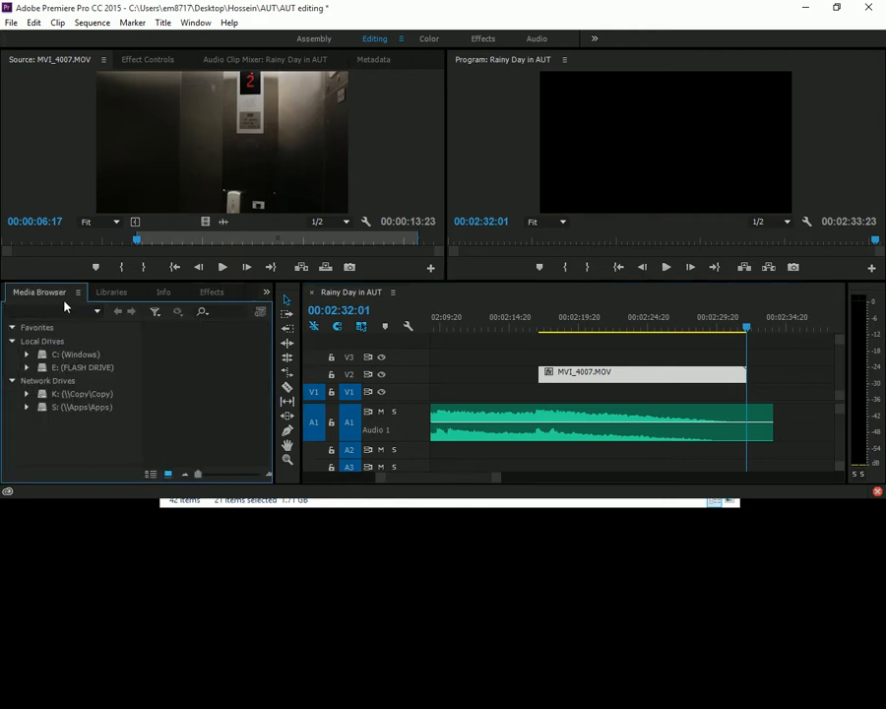
scroll(65, 302, up, 1)
click(238, 475)
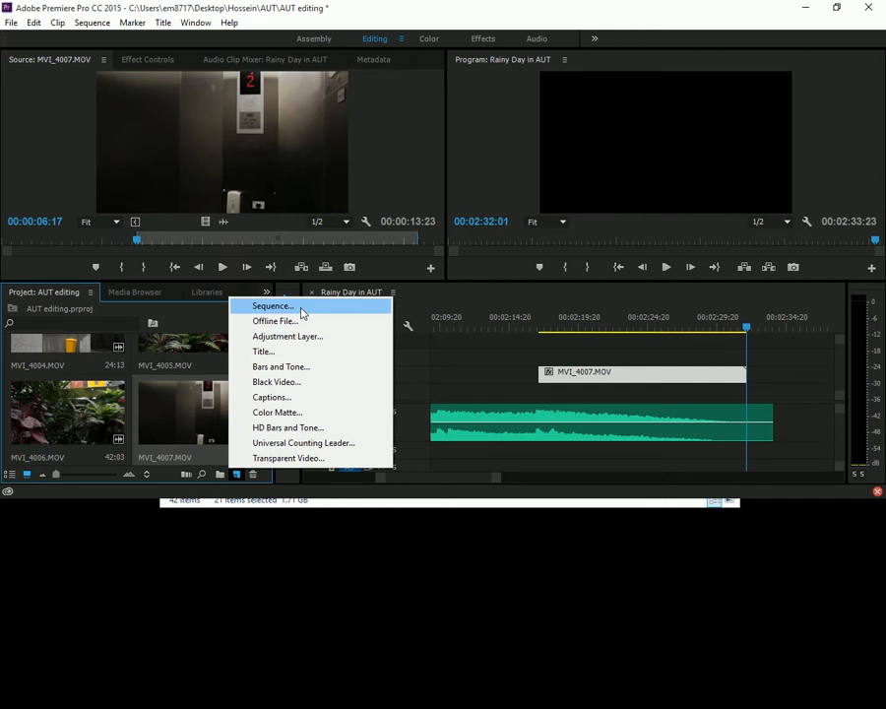
click(305, 412)
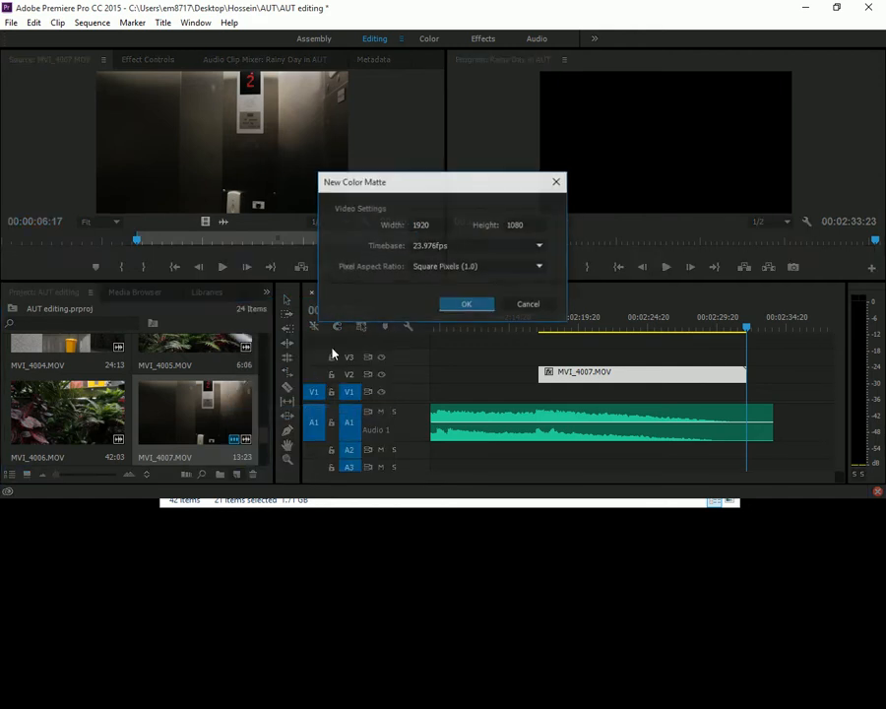
click(463, 310)
drag(362, 338, 180, 447)
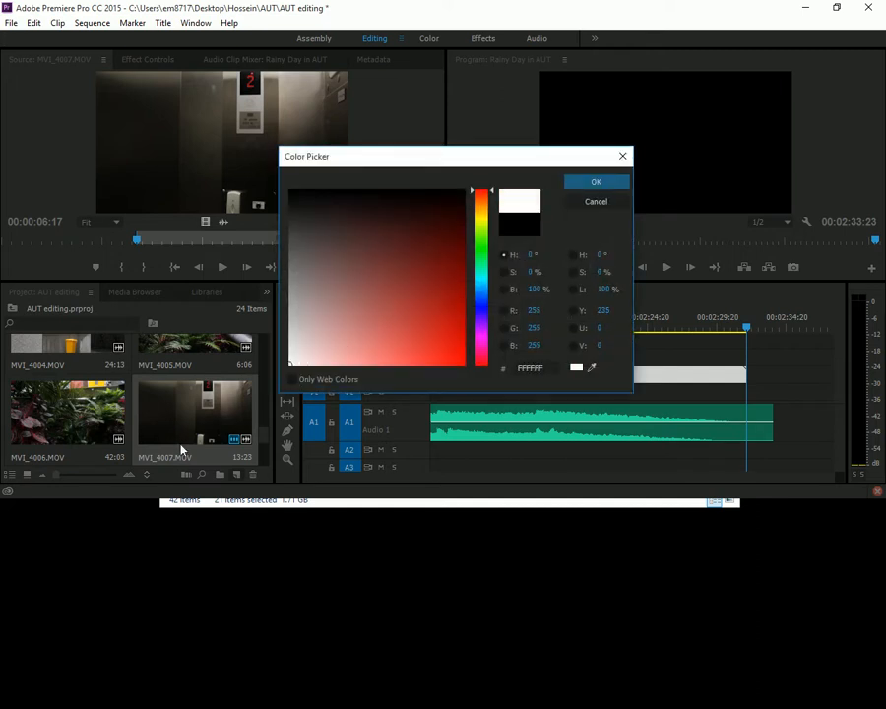
click(593, 185)
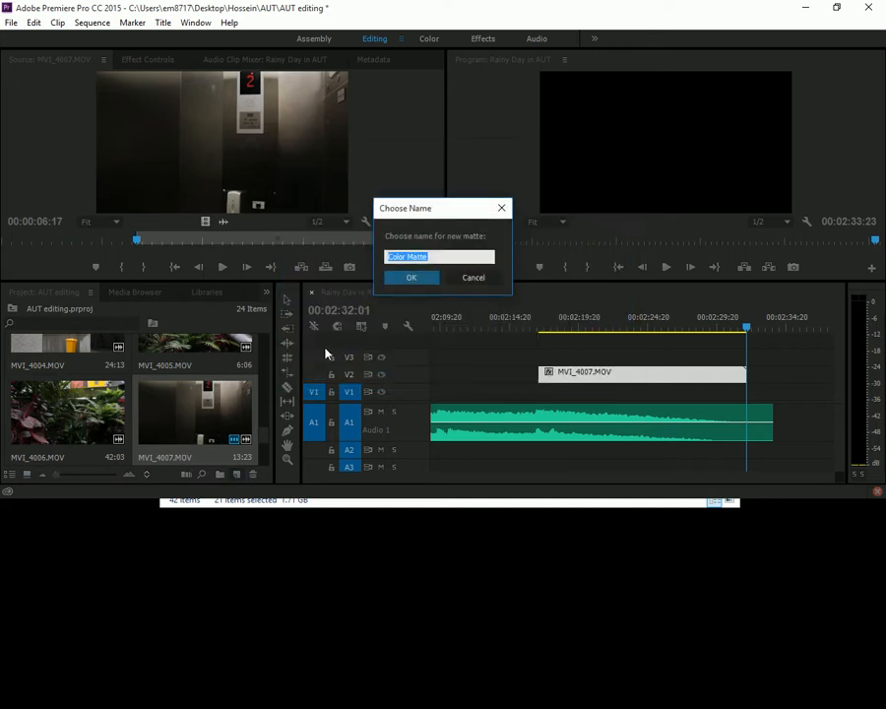
text(white color)
key(Return)
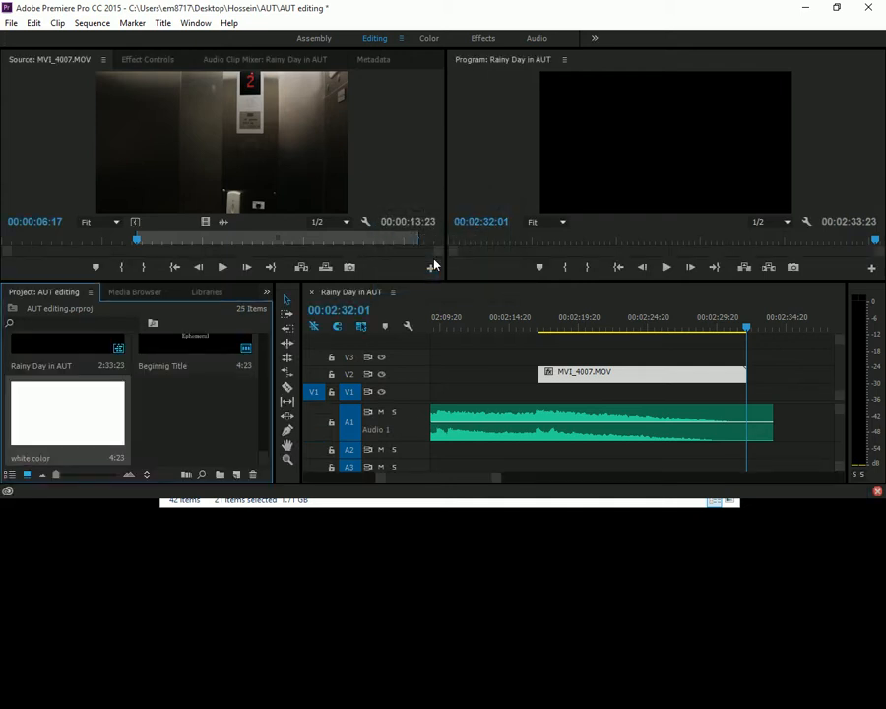
drag(47, 454, 702, 396)
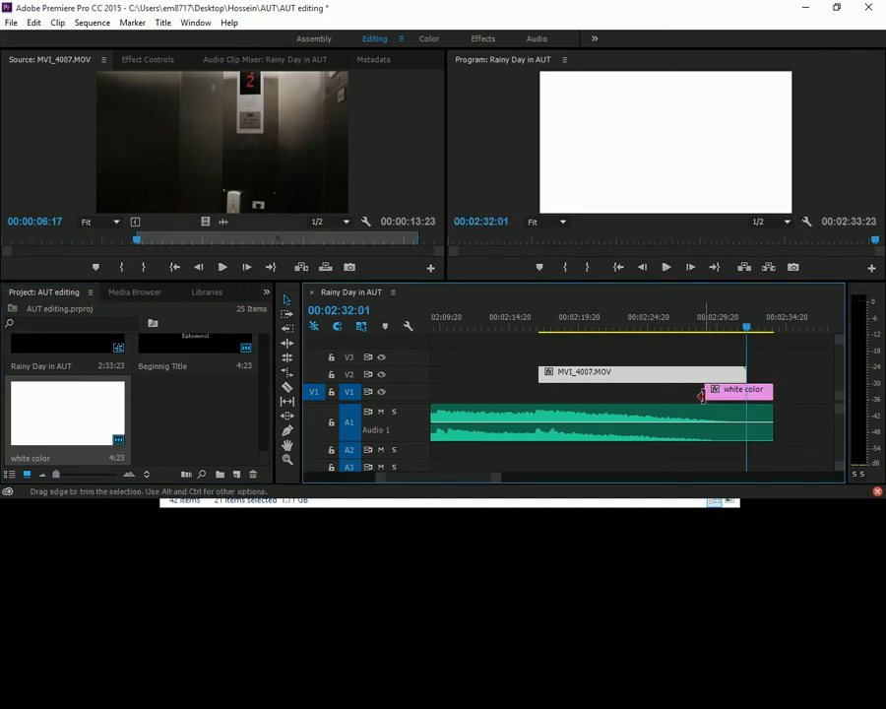
drag(741, 328, 732, 328)
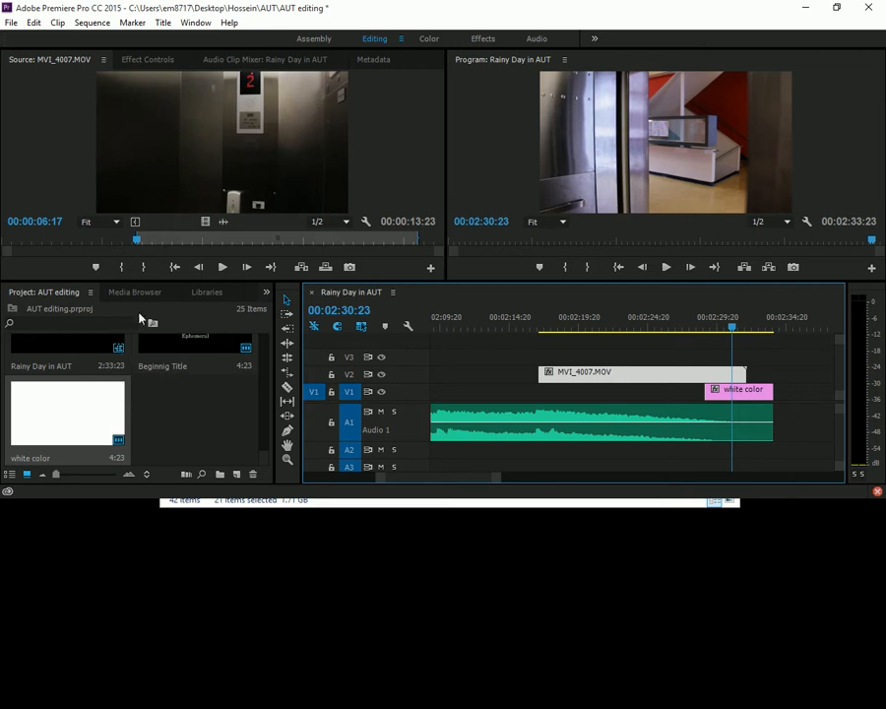
Apply a Cross Dissolve to the end of MVI_4007.MOV on V2 and lengthen it to about two seconds.
key(shift+7)
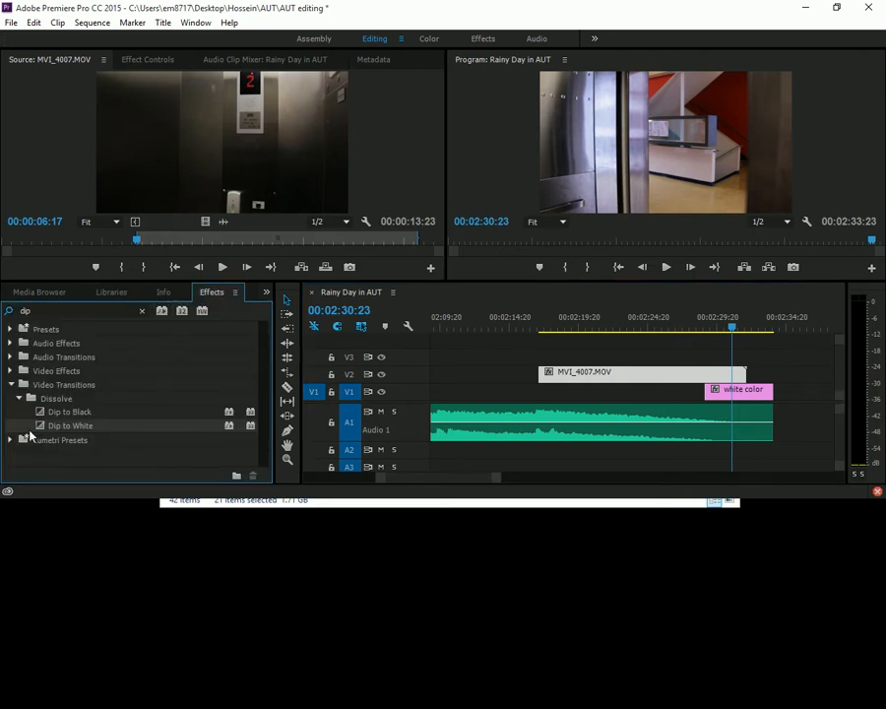
click(139, 311)
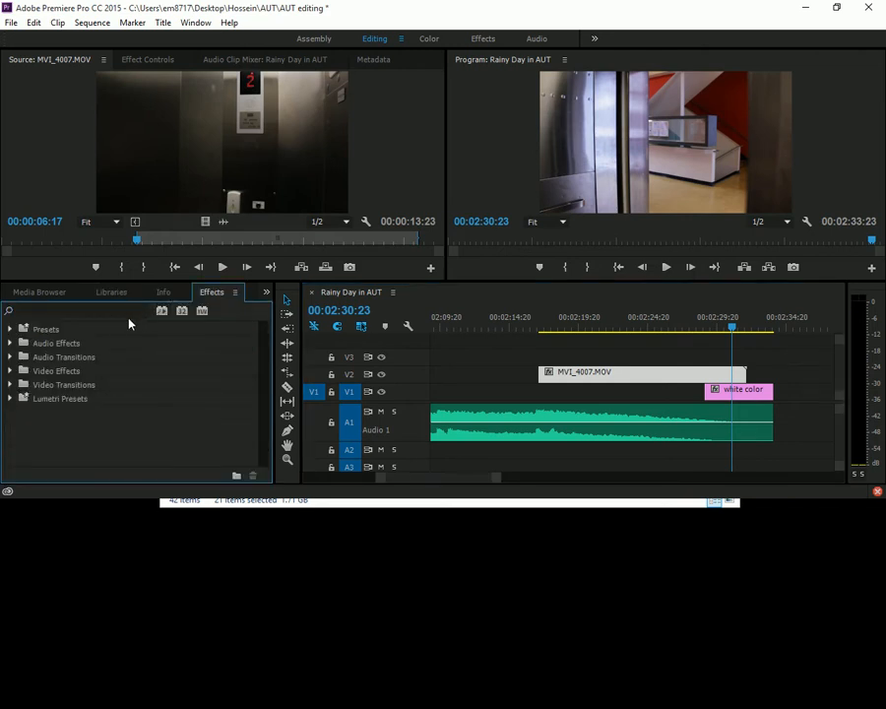
key(ctrl+s)
click(127, 309)
text(cross)
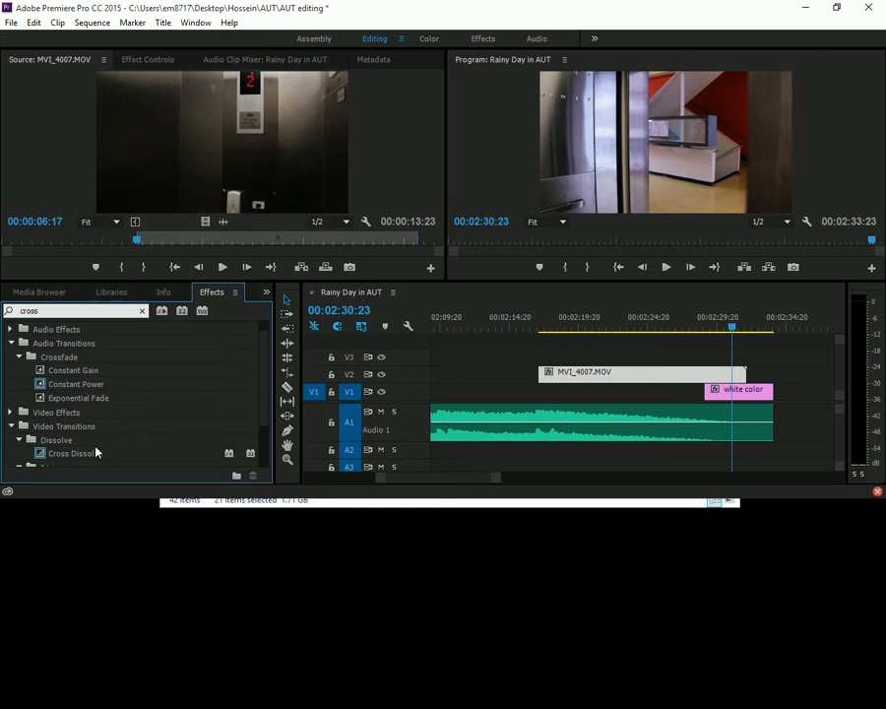
drag(97, 452, 623, 414)
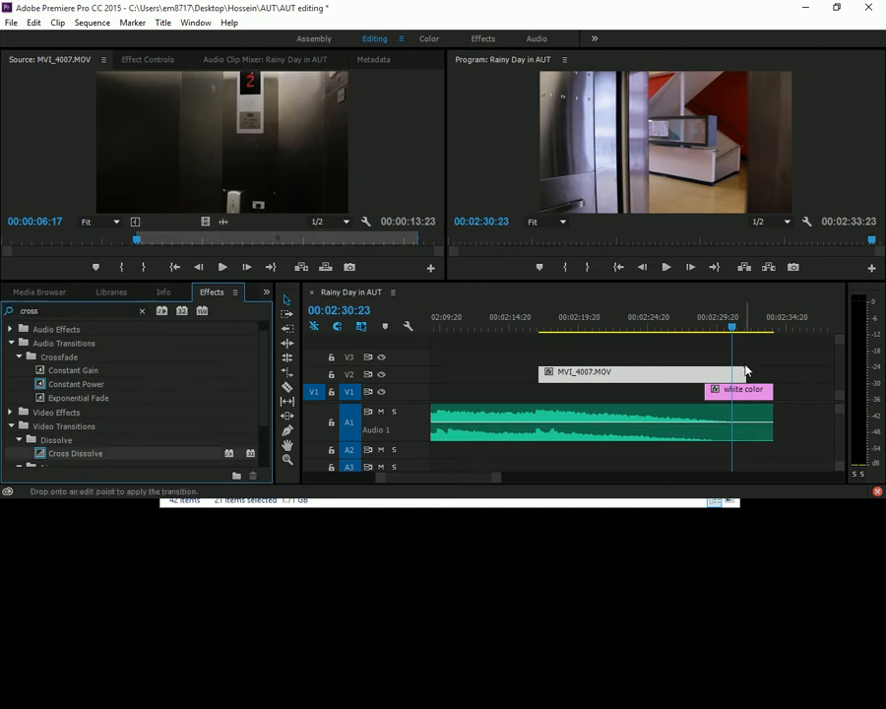
drag(746, 371, 734, 372)
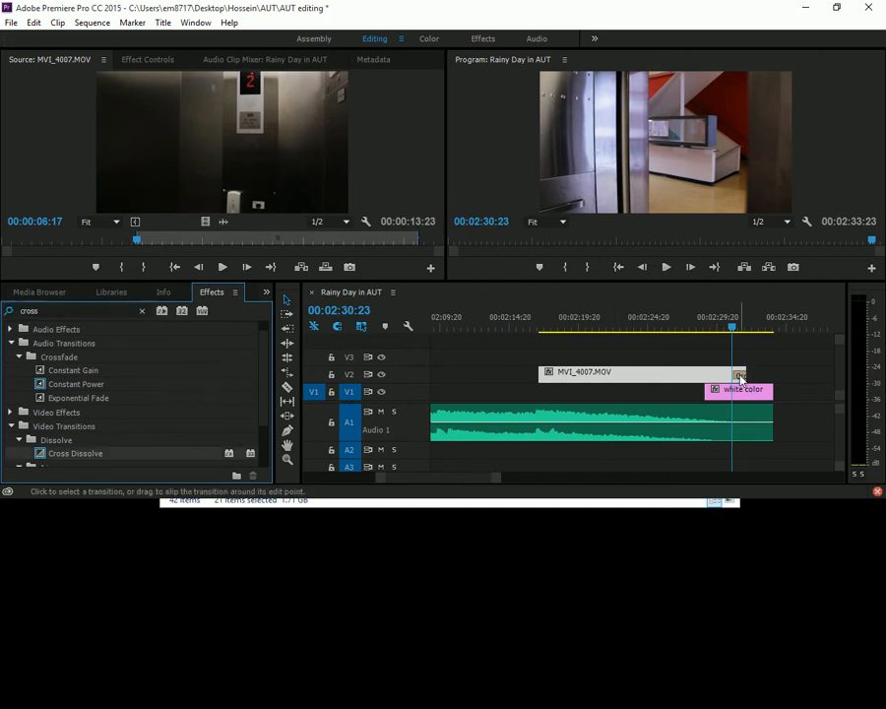
click(733, 373)
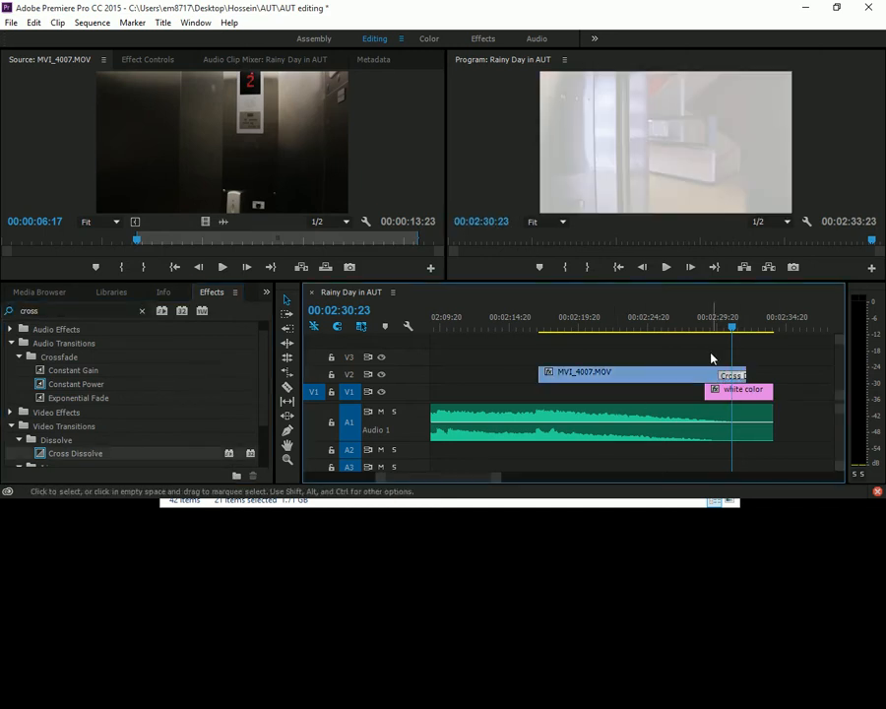
Play the dissolve to white, then the whole closing shot from about 00:02:16 with the program monitor maximized.
click(708, 328)
key(space)
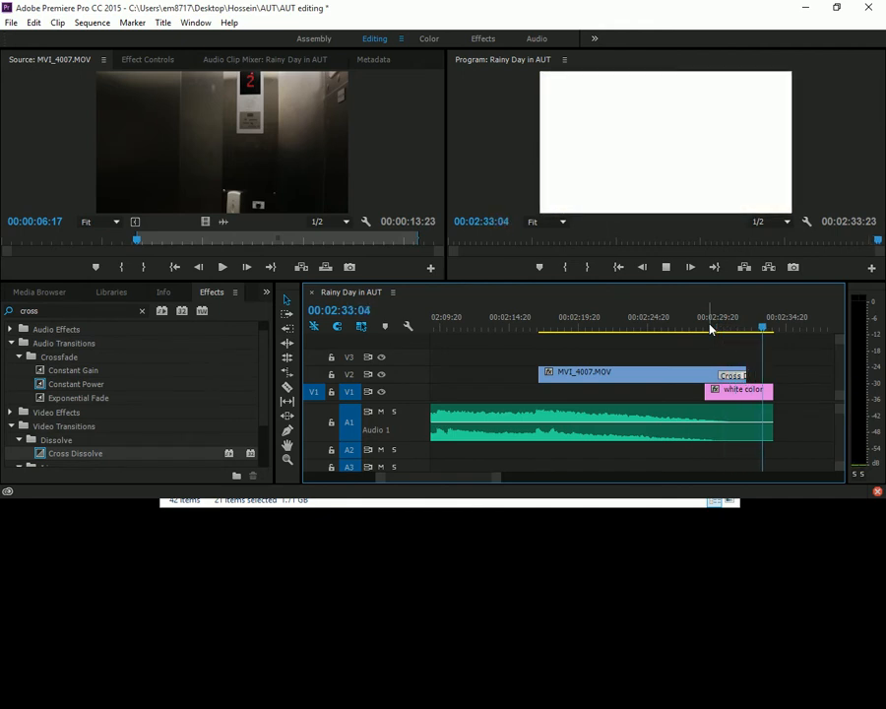
drag(710, 329, 521, 339)
key(minus)
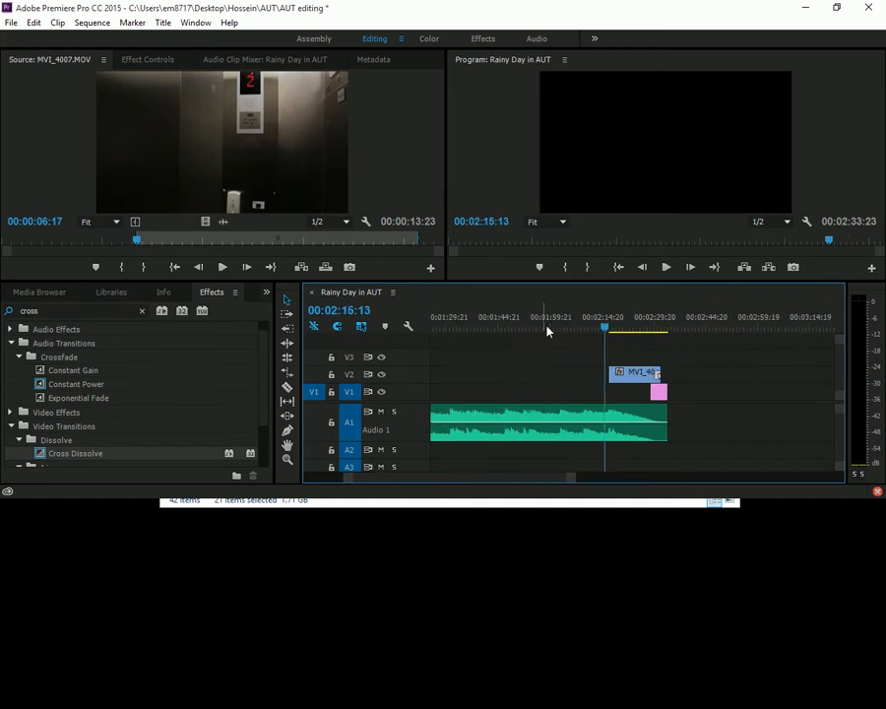
key(space)
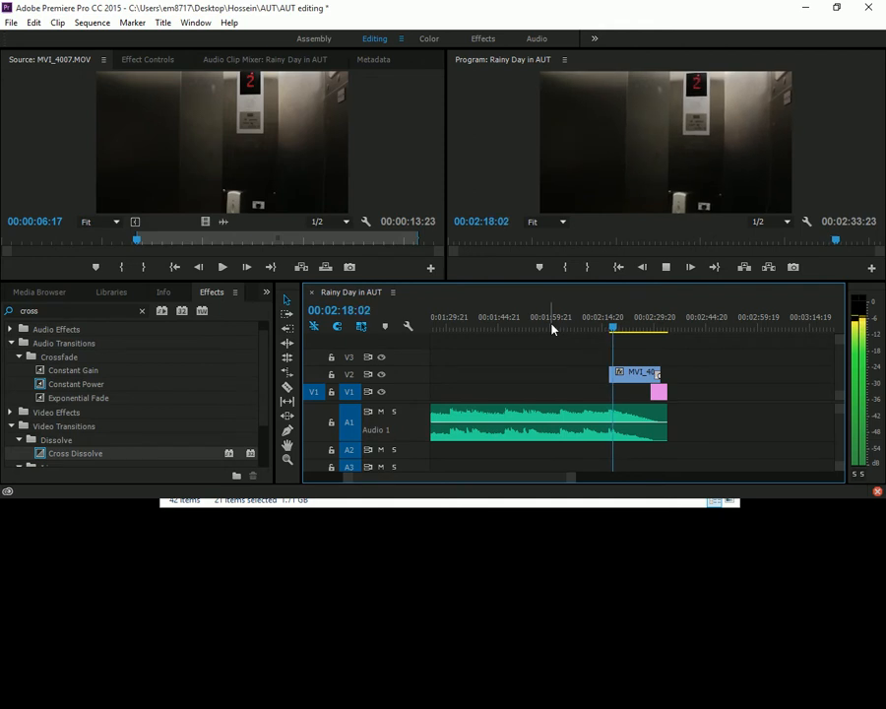
key(grave)
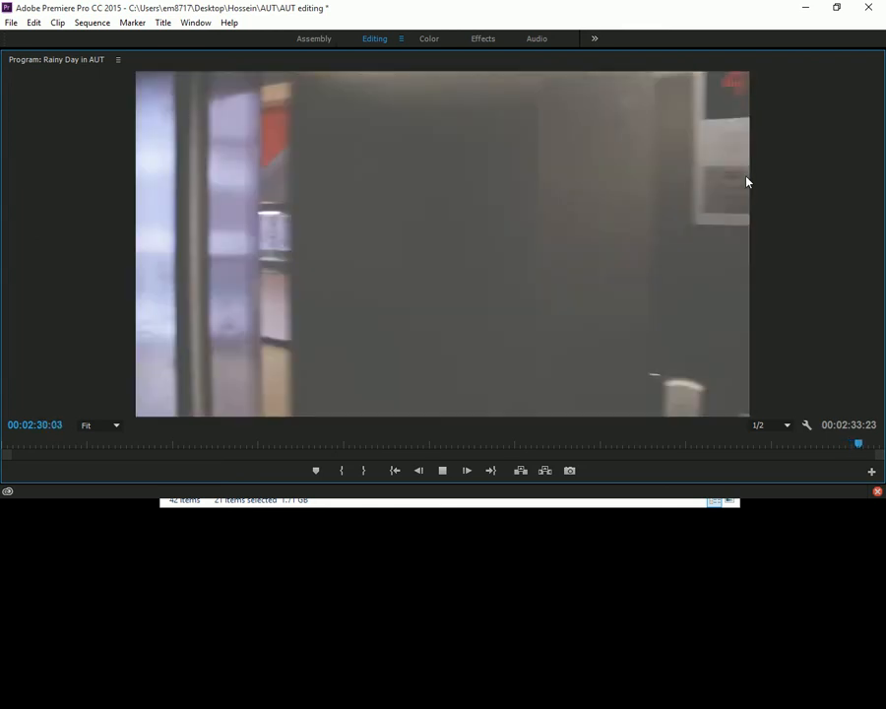
key(space)
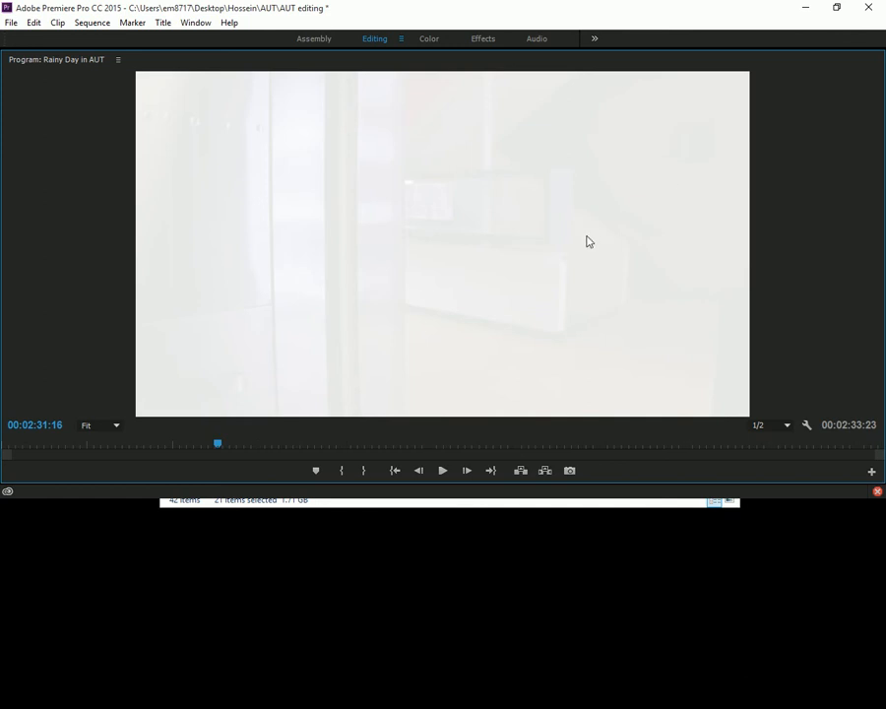
key(grave)
Examine the clips and gaps along V1, leave the playhead at 00:00:43:17, and switch to the Notepad list of editing topics.
click(633, 326)
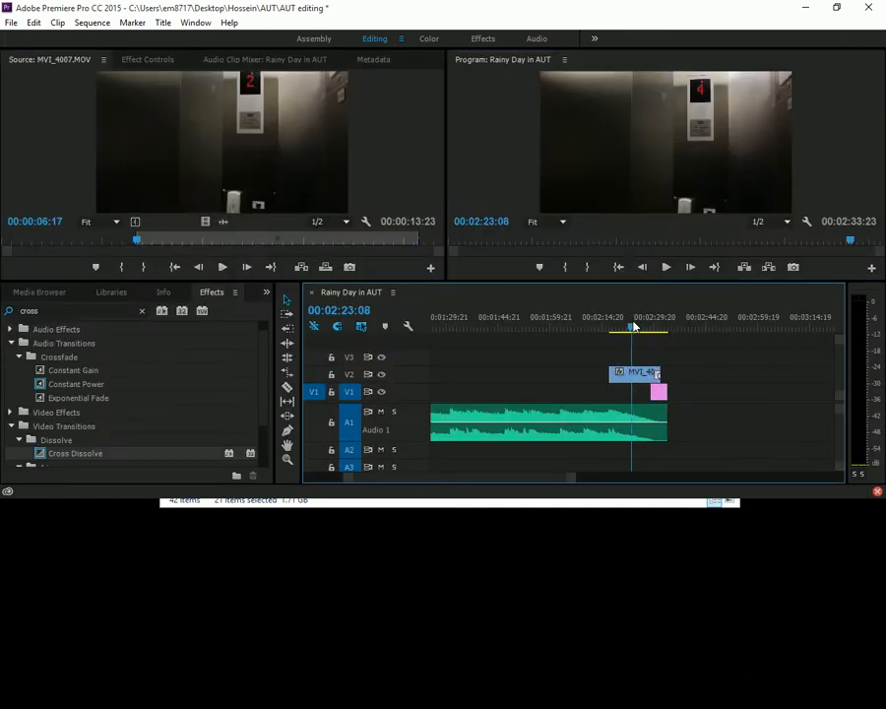
key(minus)
key(minus)
key(minus)
key(minus)
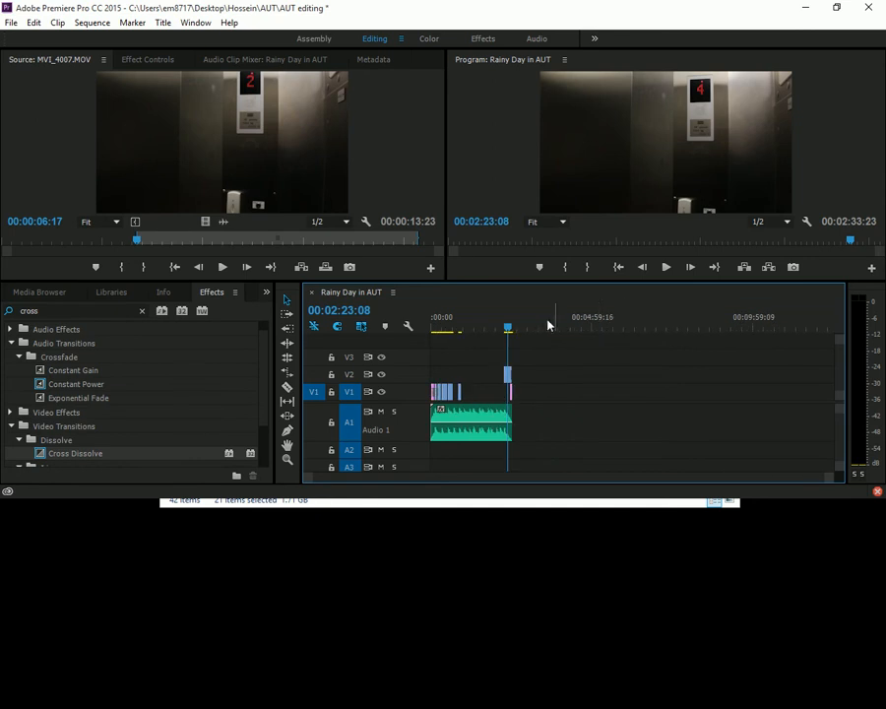
drag(507, 328, 449, 328)
key(equal)
key(equal)
key(equal)
key(equal)
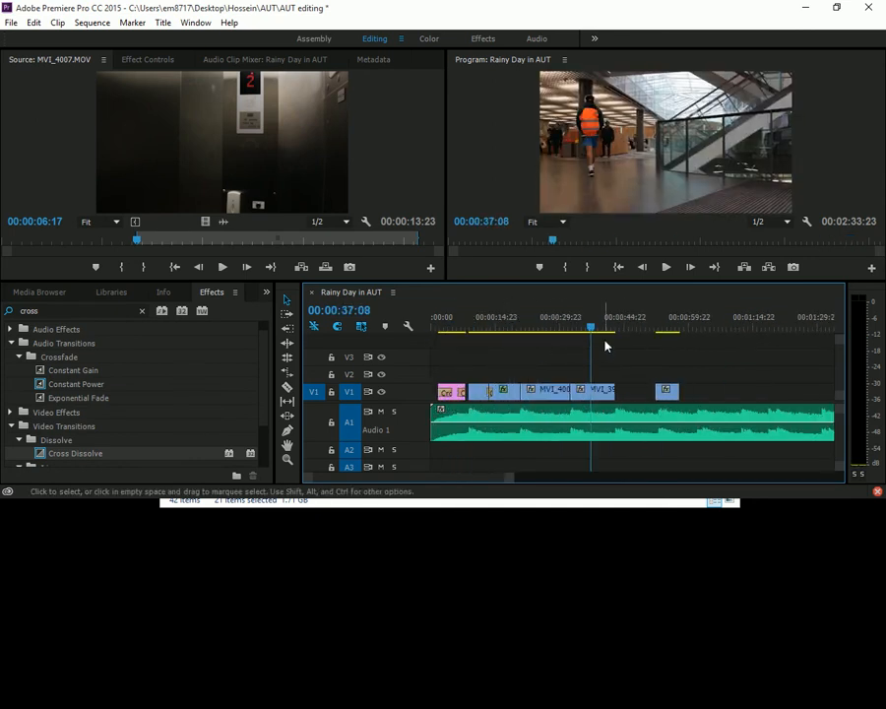
drag(592, 327, 645, 327)
key(minus)
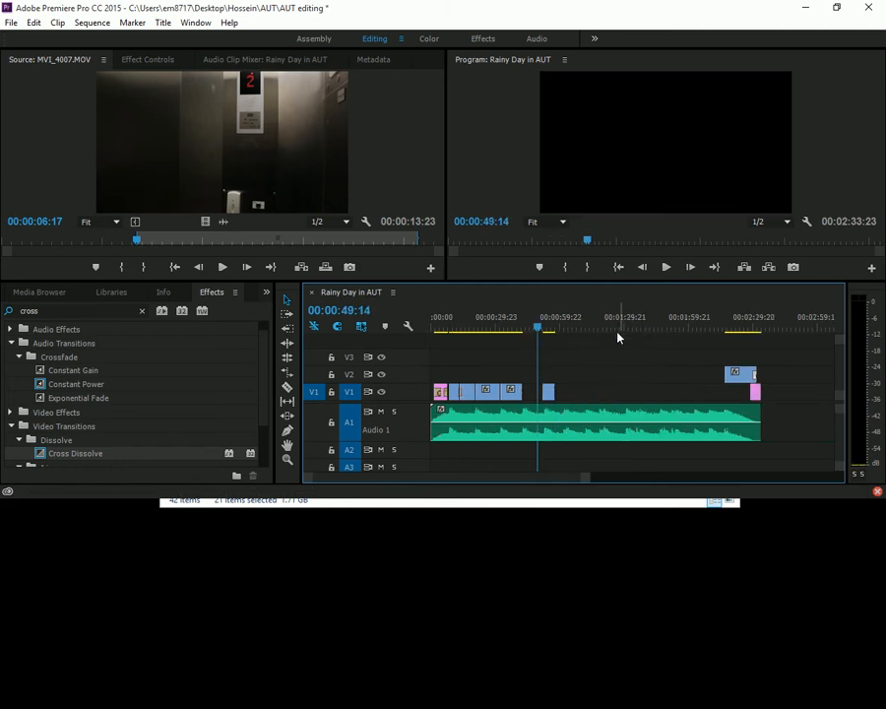
key(equal)
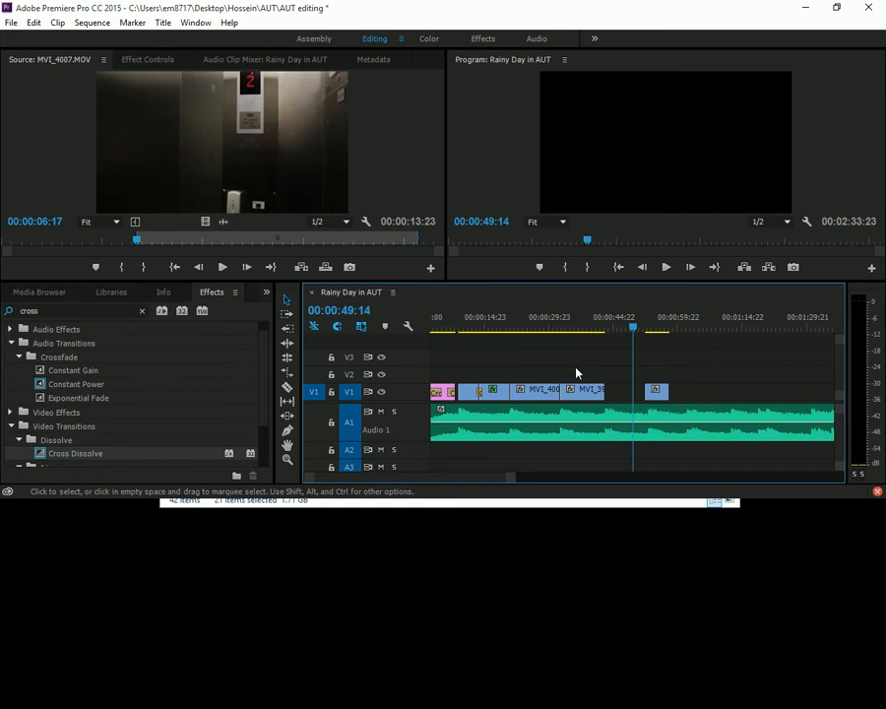
drag(619, 327, 608, 327)
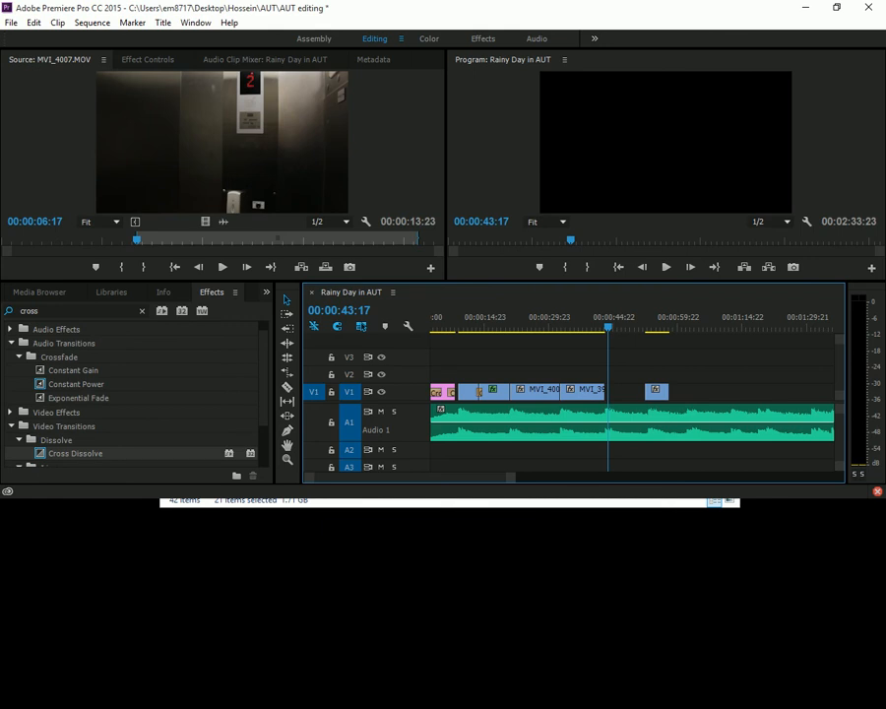
key(alt+Tab)
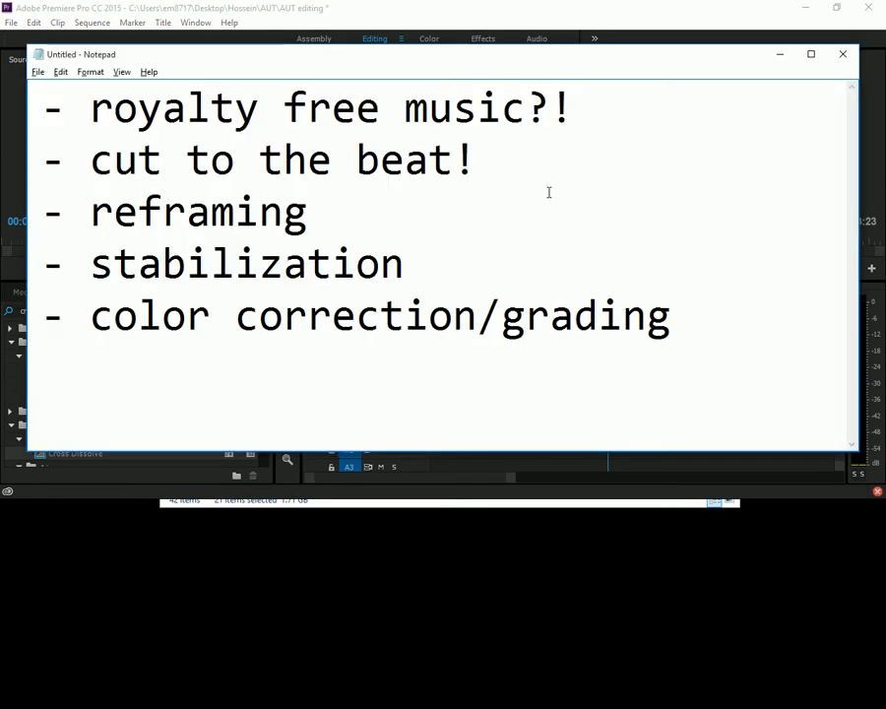